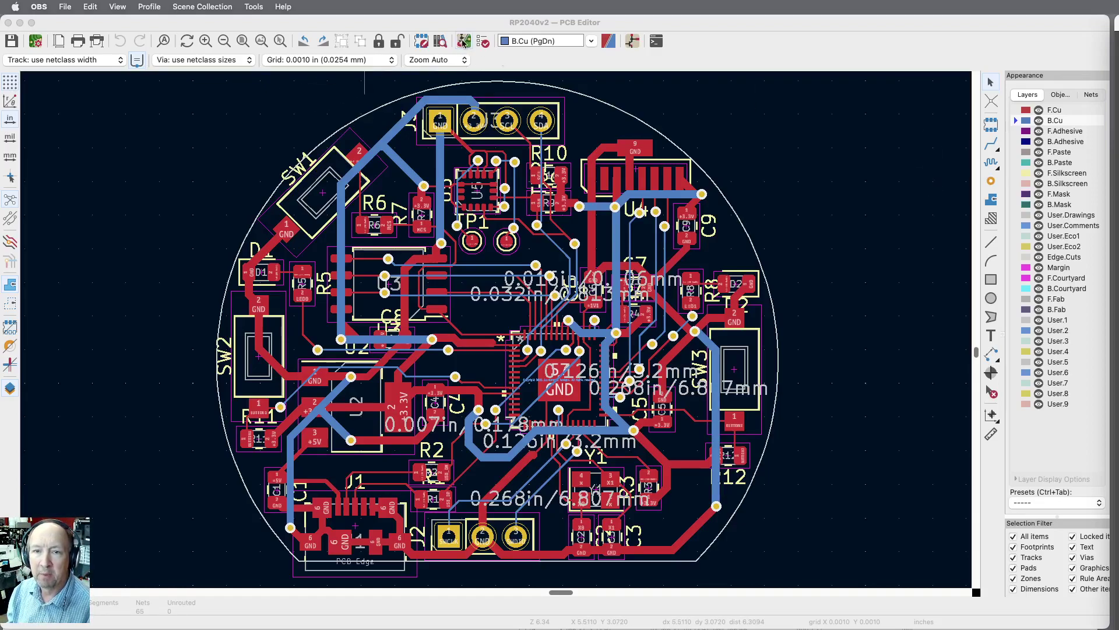
Run the design rules check on the board with zone refilling enabled and move the results clear of the layout
{"action": "left_click", "coordinate": [482, 42]}
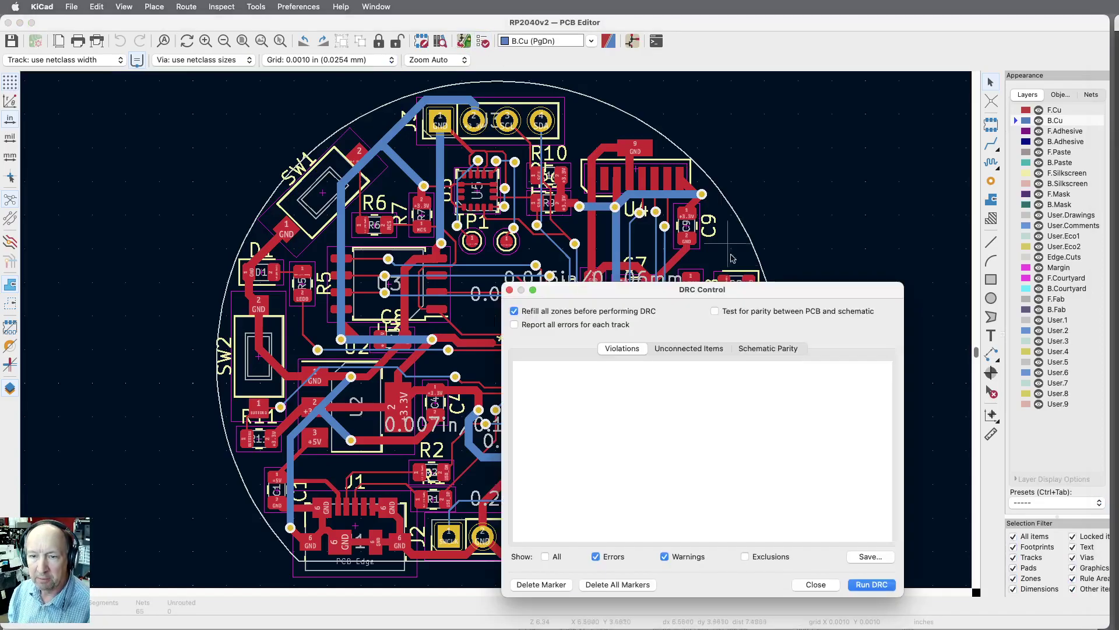
{"action": "left_click_drag", "start_coordinate": [748, 292], "coordinate": [708, 115]}
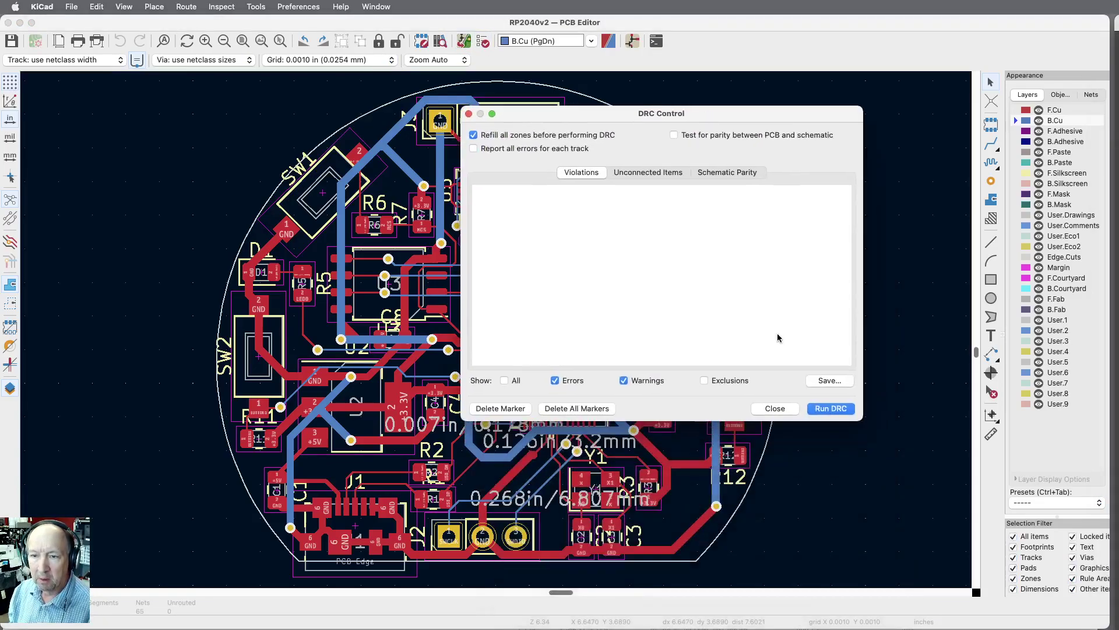
{"action": "left_click", "coordinate": [831, 410]}
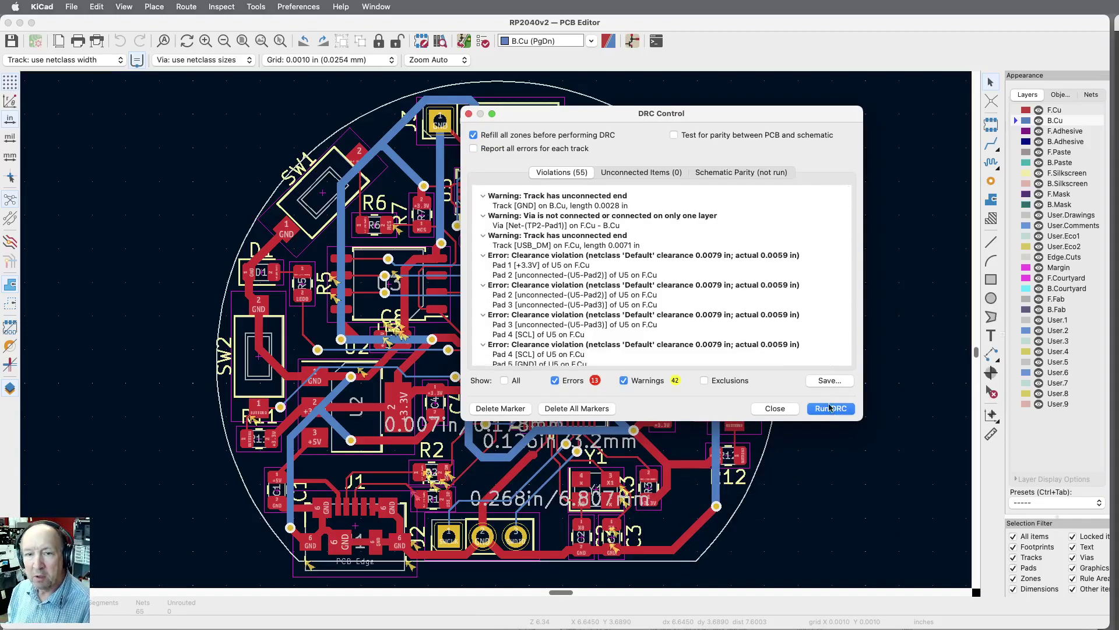
{"action": "left_click_drag", "start_coordinate": [688, 121], "coordinate": [779, 240]}
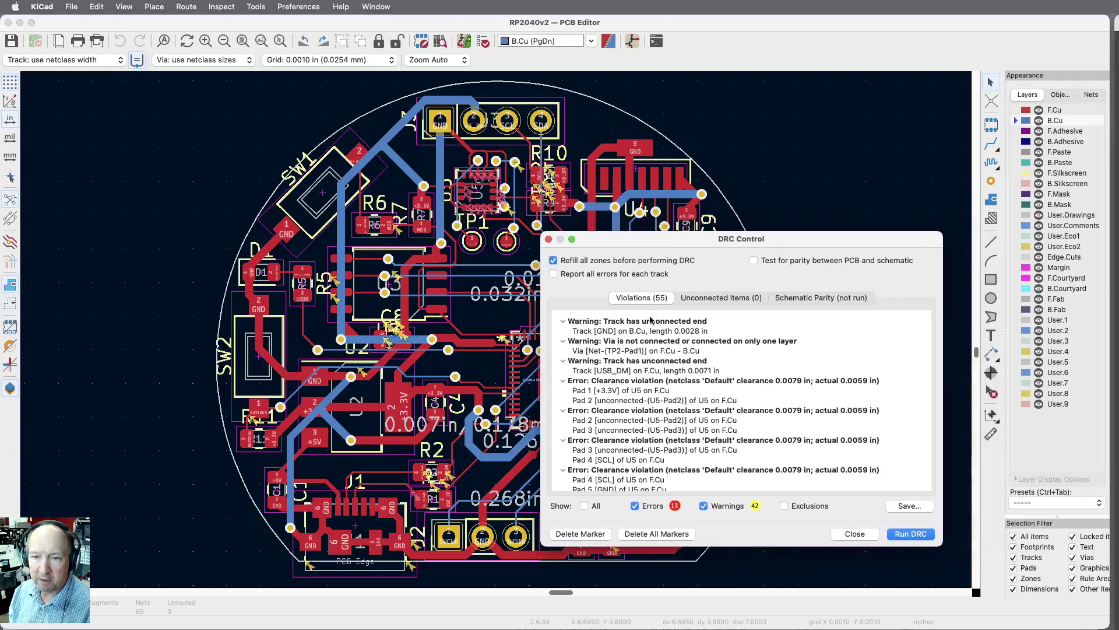
Locate the first unconnected-end warning, the short GND track on B.Cu beside U5, and inspect it up close
{"action": "left_click", "coordinate": [627, 328]}
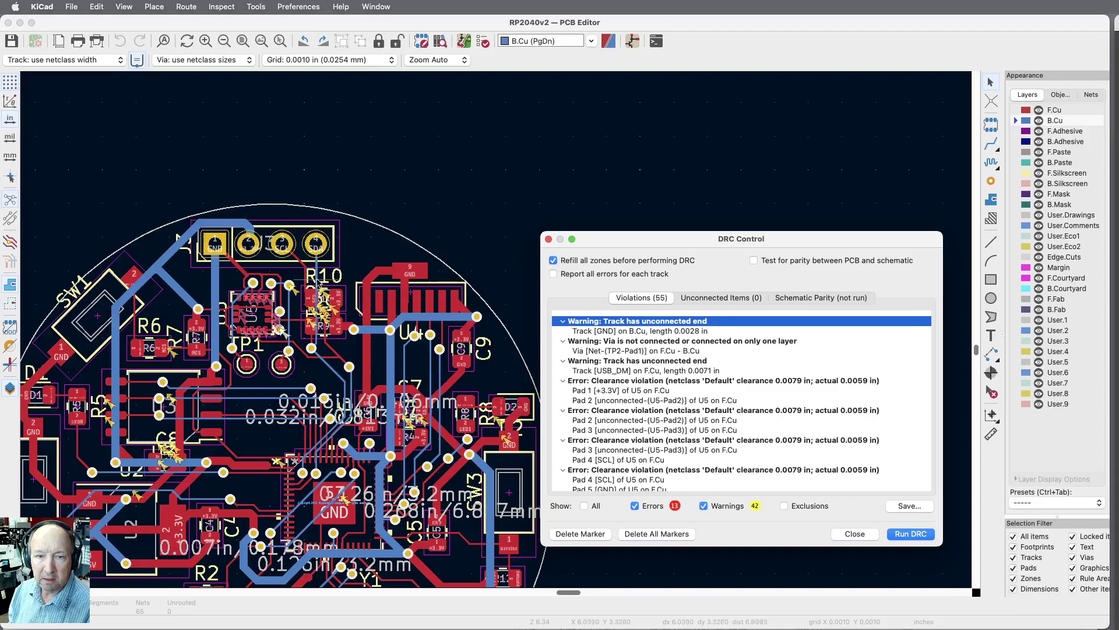
{"action": "left_click", "coordinate": [206, 43]}
{"action": "left_click", "coordinate": [205, 41]}
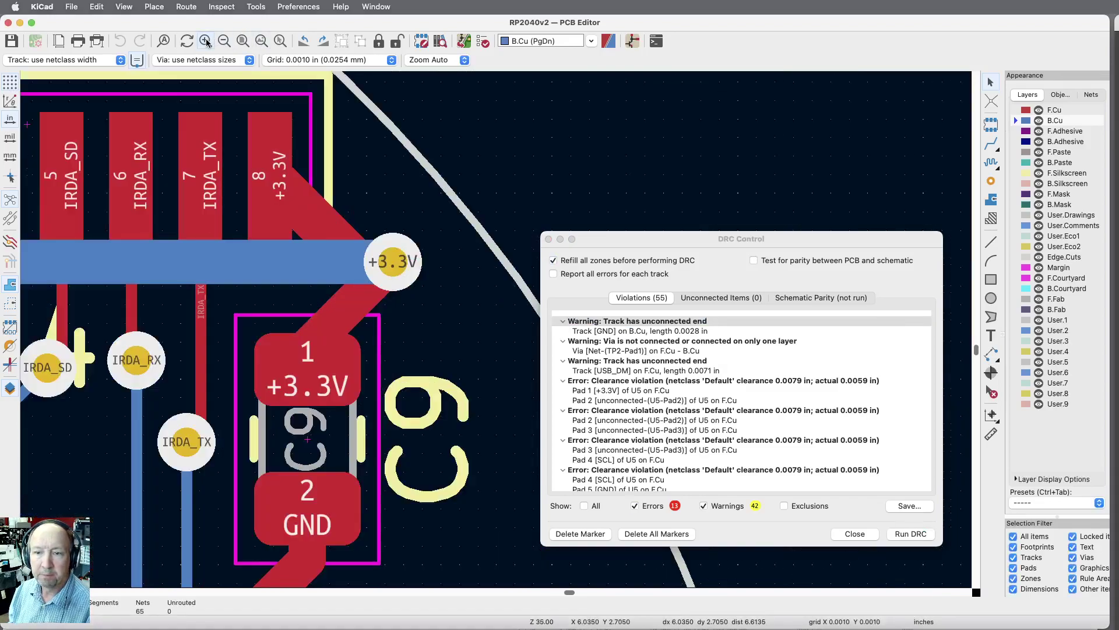
{"action": "left_click", "coordinate": [205, 41]}
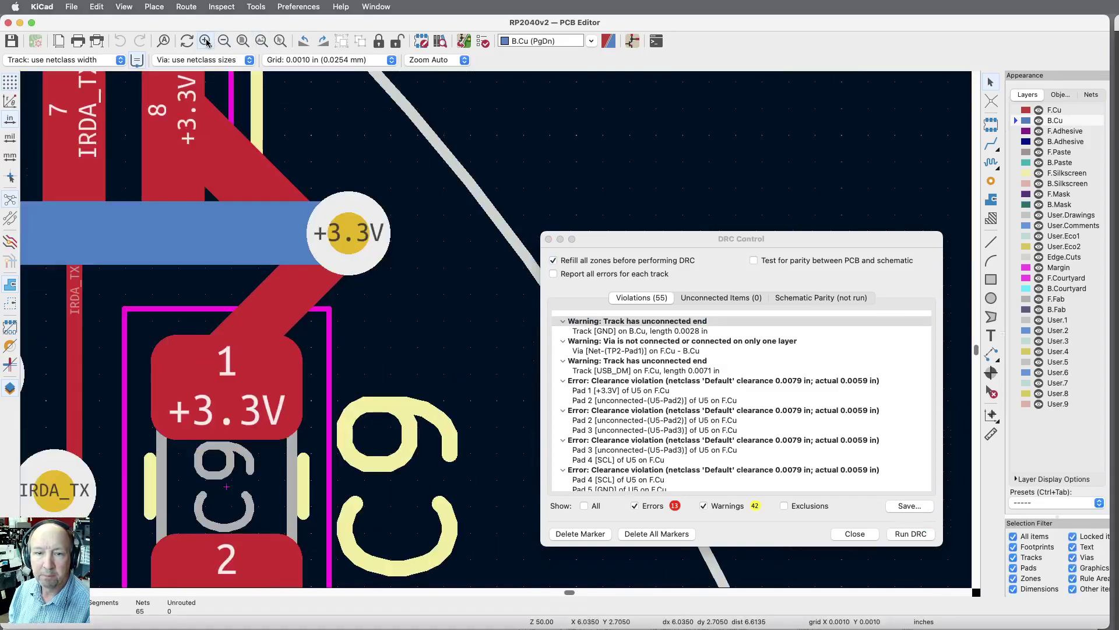
{"action": "left_click", "coordinate": [640, 333]}
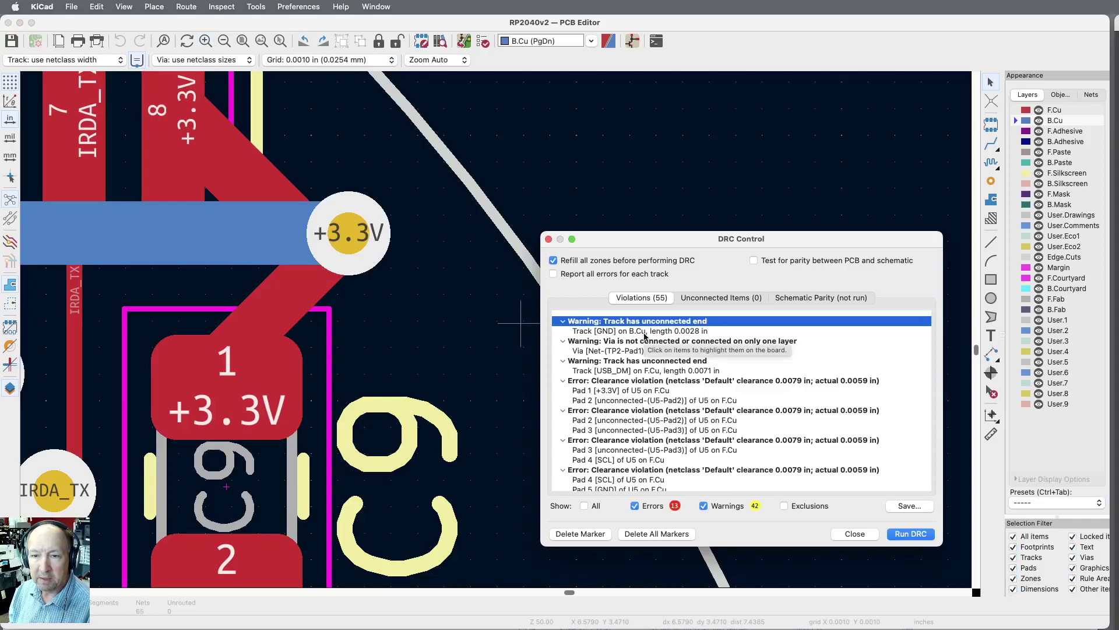
{"action": "left_click", "coordinate": [659, 331]}
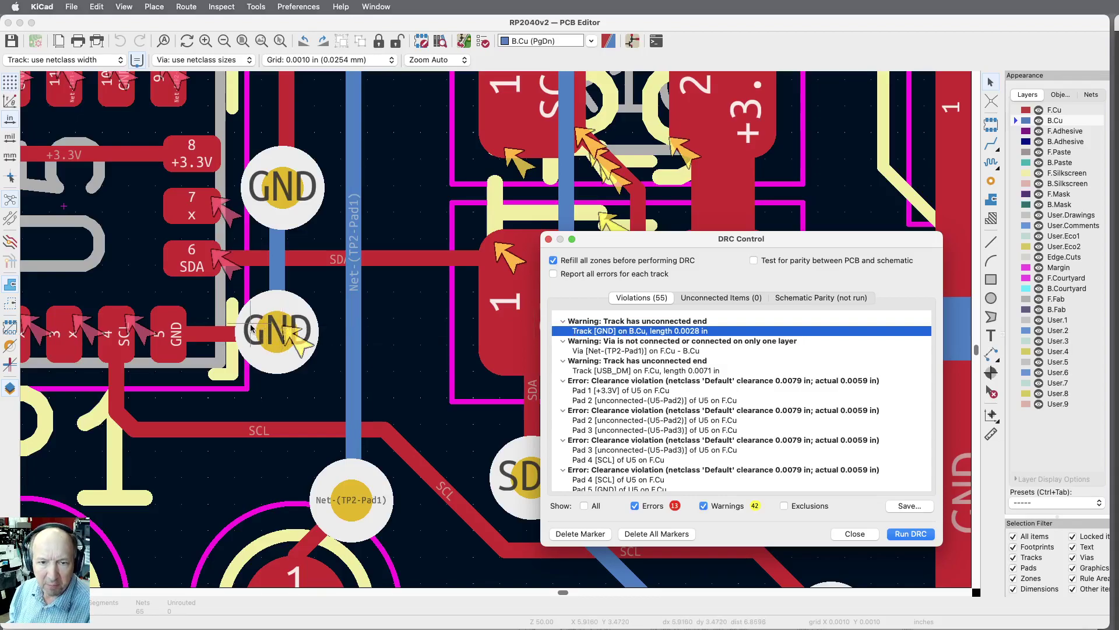
{"action": "scroll", "coordinate": [247, 326], "scroll_direction": "up", "scroll_amount": 5}
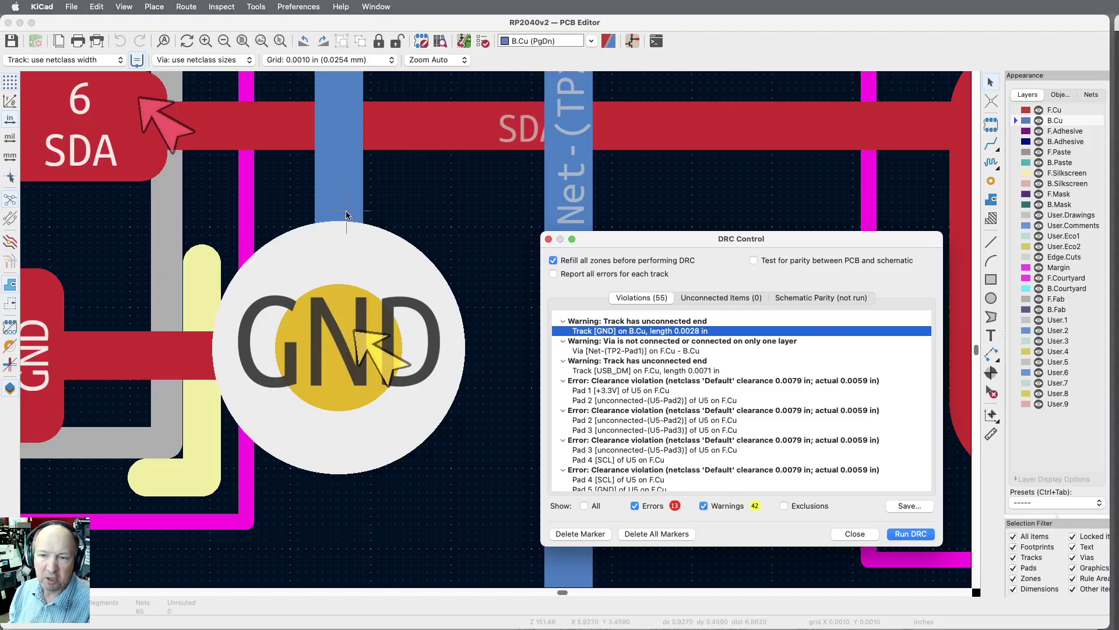
Make F.Cu the active layer and delete the GND track between U5 pad 5 and the neighbouring via
{"action": "left_click", "coordinate": [1016, 110]}
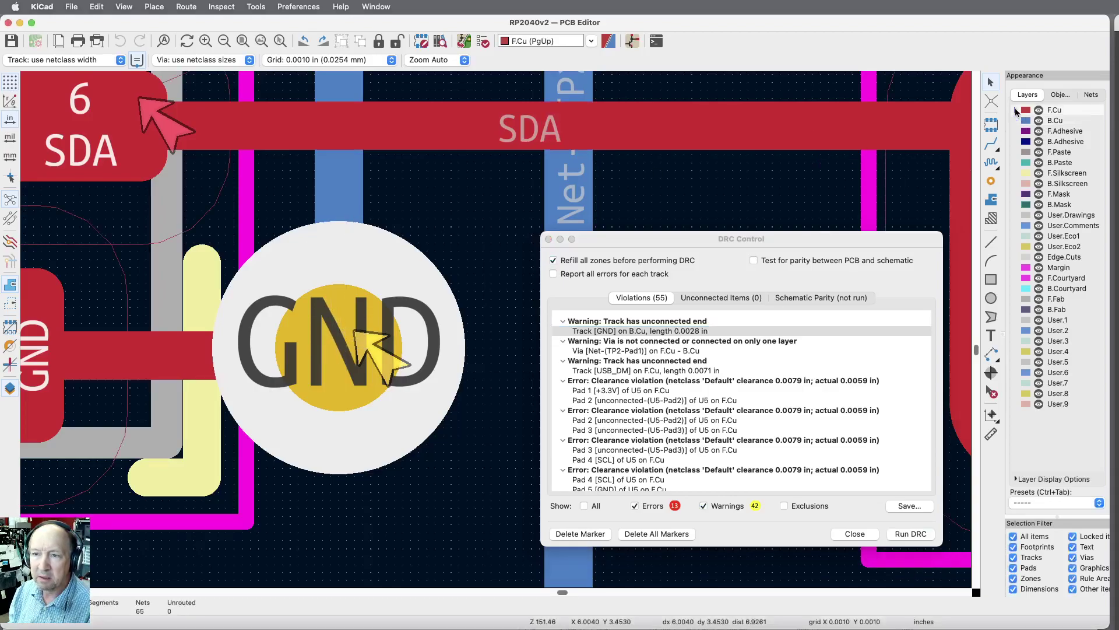
{"action": "left_click", "coordinate": [1015, 121]}
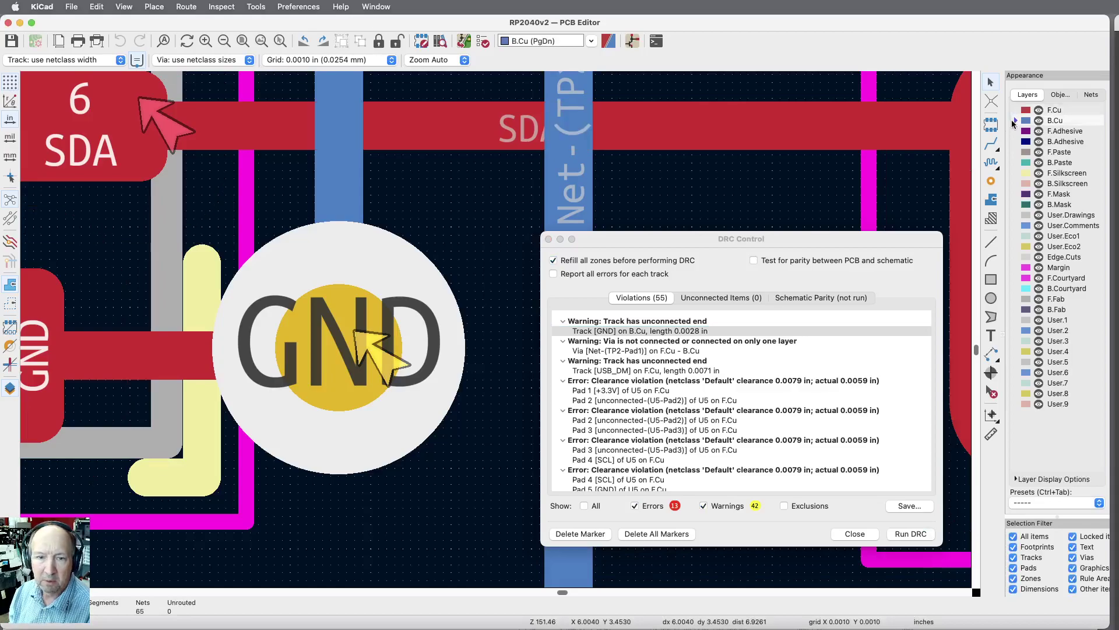
{"action": "left_click", "coordinate": [1015, 114]}
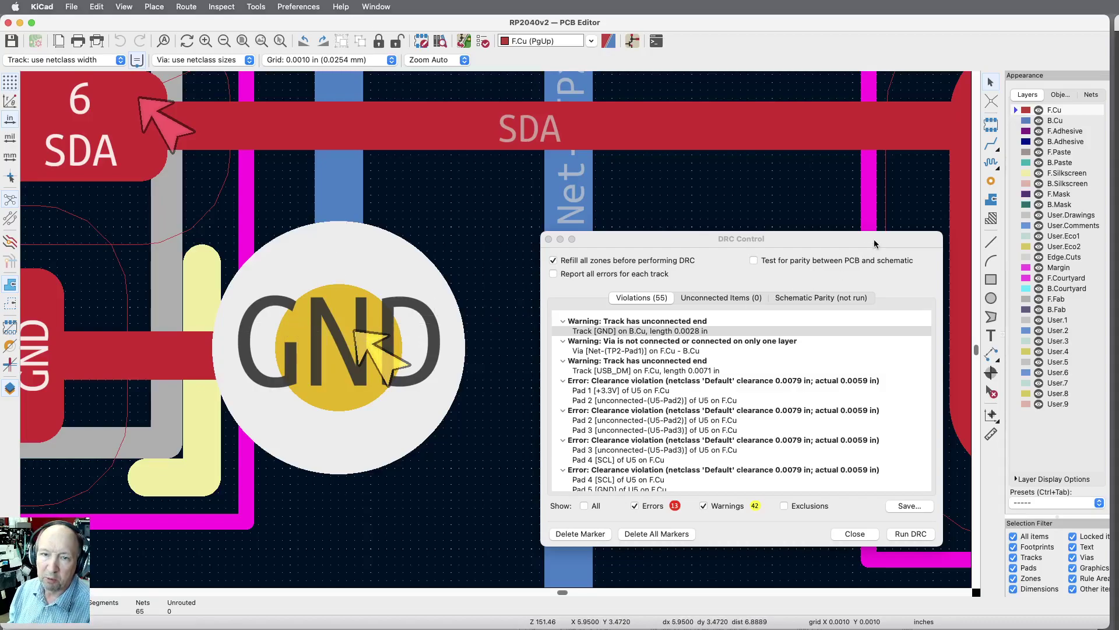
{"action": "left_click", "coordinate": [998, 397]}
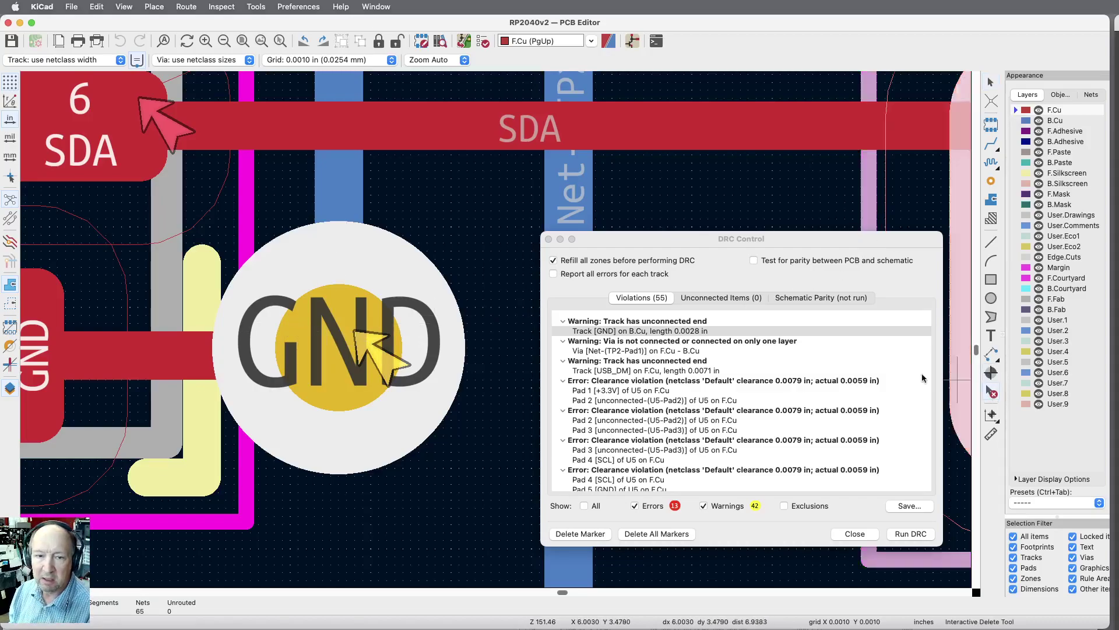
{"action": "left_click", "coordinate": [98, 358]}
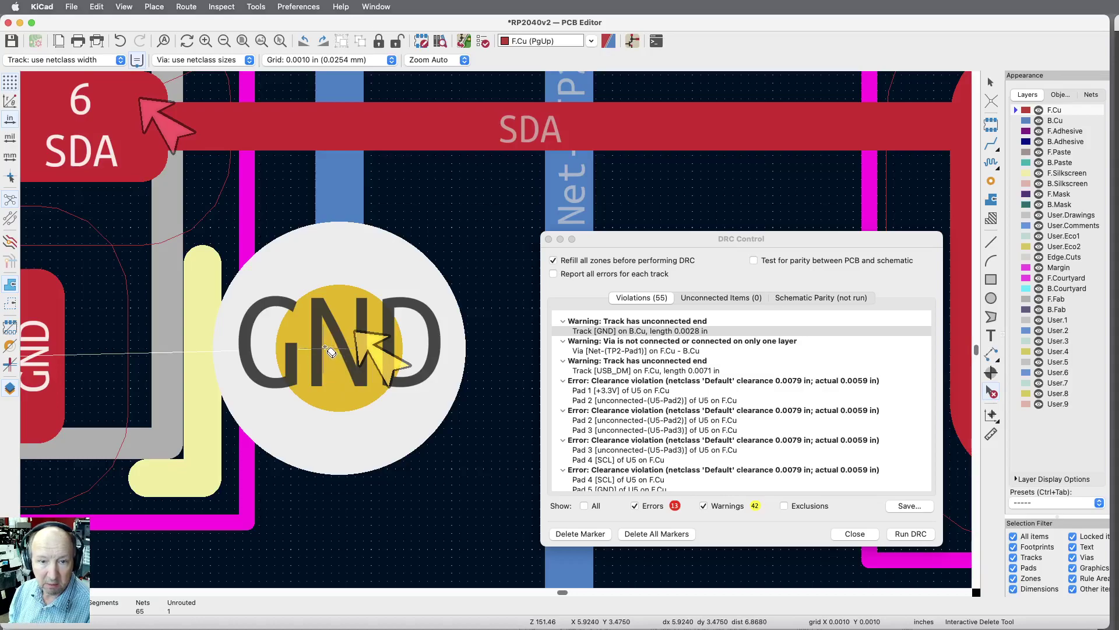
{"action": "left_click", "coordinate": [992, 144]}
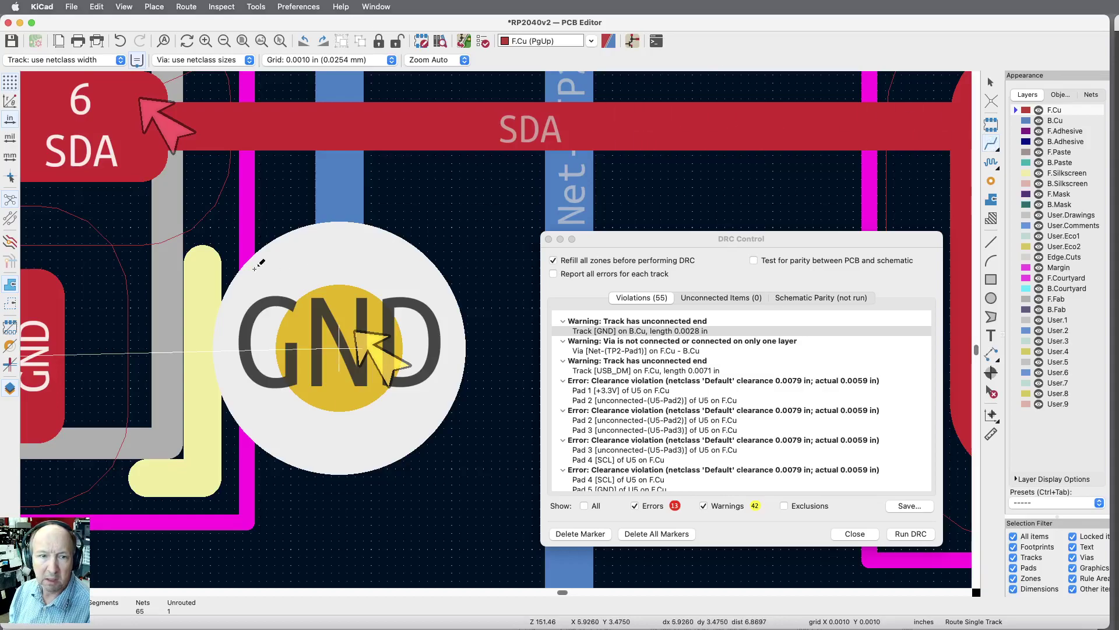
{"action": "left_click", "coordinate": [119, 60]}
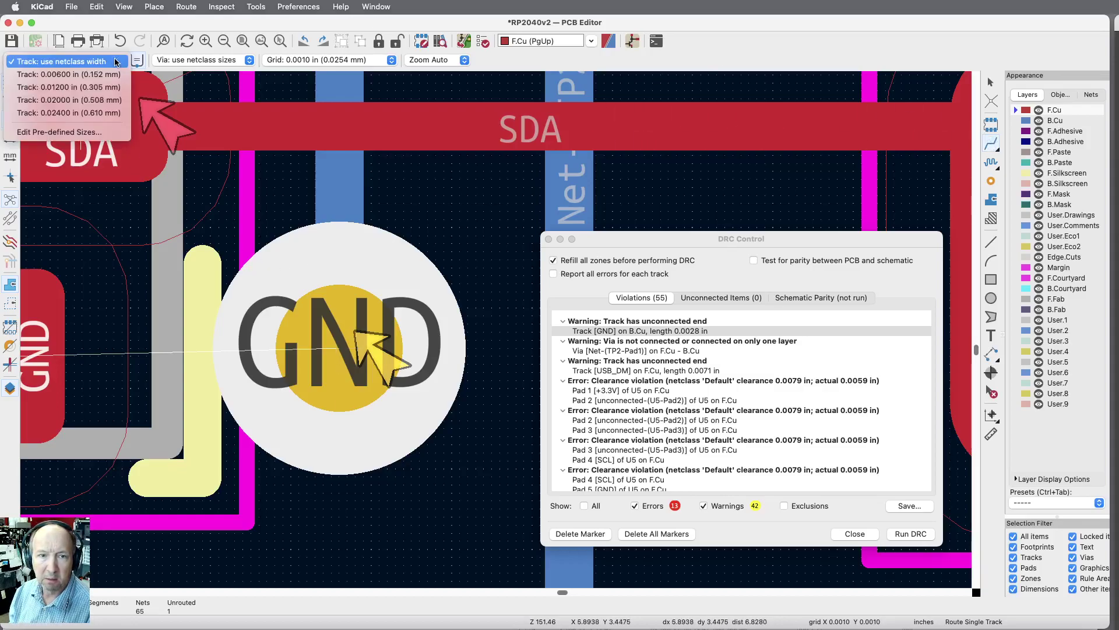
{"action": "left_click", "coordinate": [89, 76]}
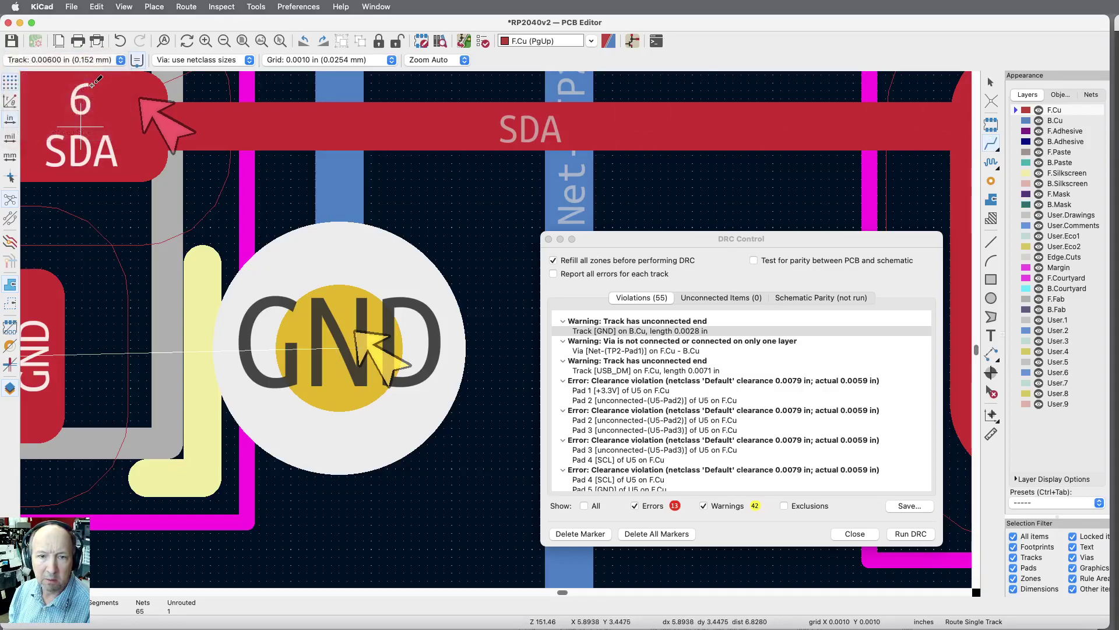
{"action": "left_click", "coordinate": [332, 348]}
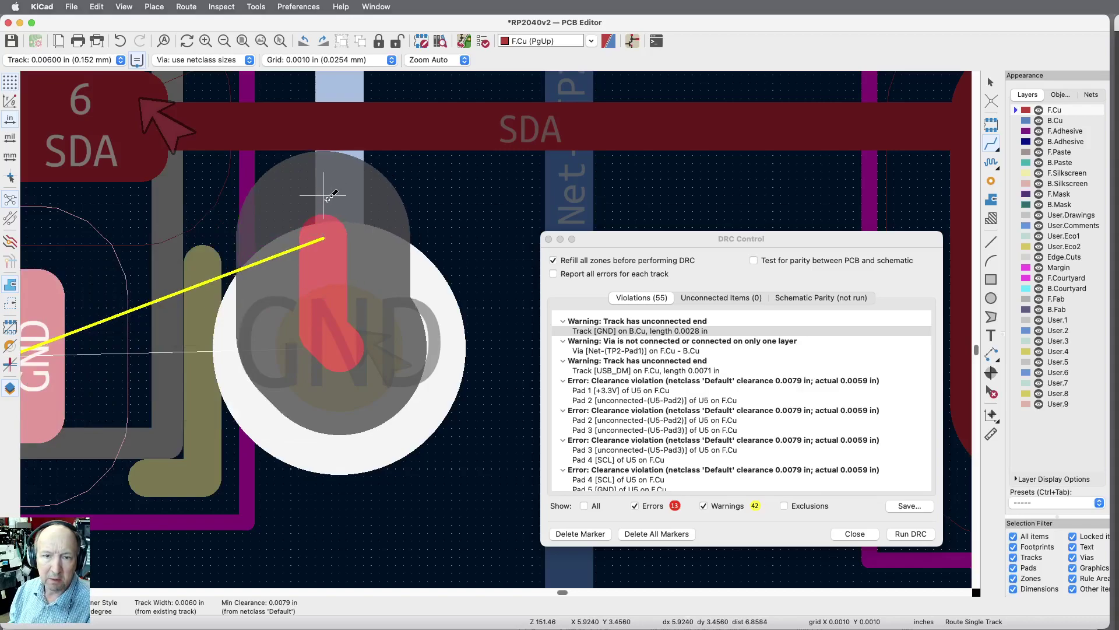
{"action": "key", "text": "Escape"}
Set the track width to 0.01200 in and route a GND track on F.Cu from the via to U5 pad 5
{"action": "left_click", "coordinate": [120, 60]}
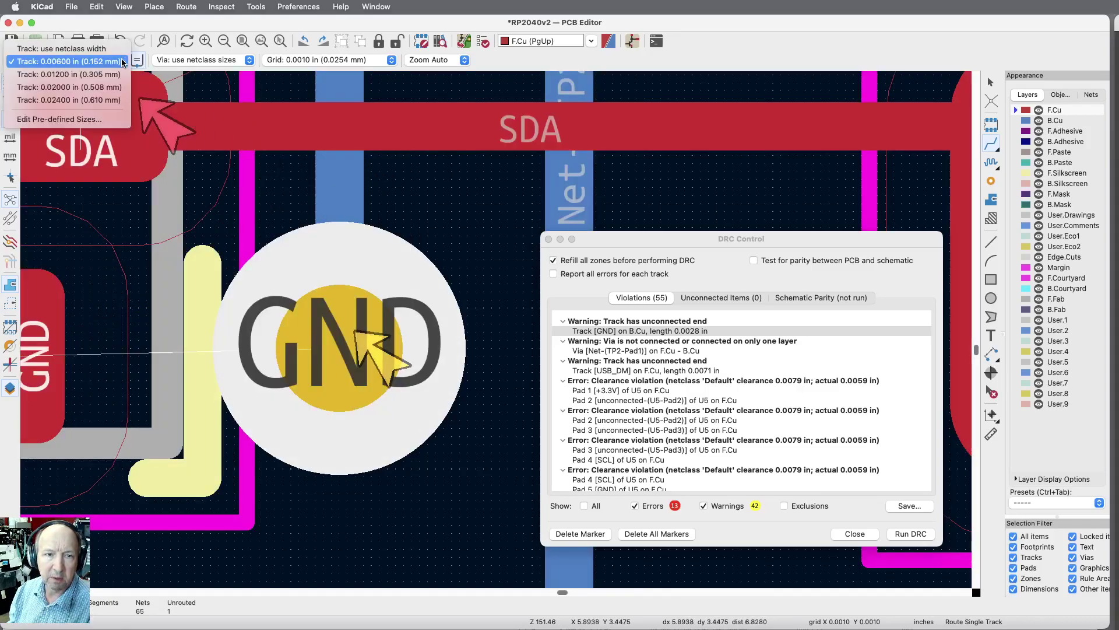
{"action": "left_click", "coordinate": [89, 74]}
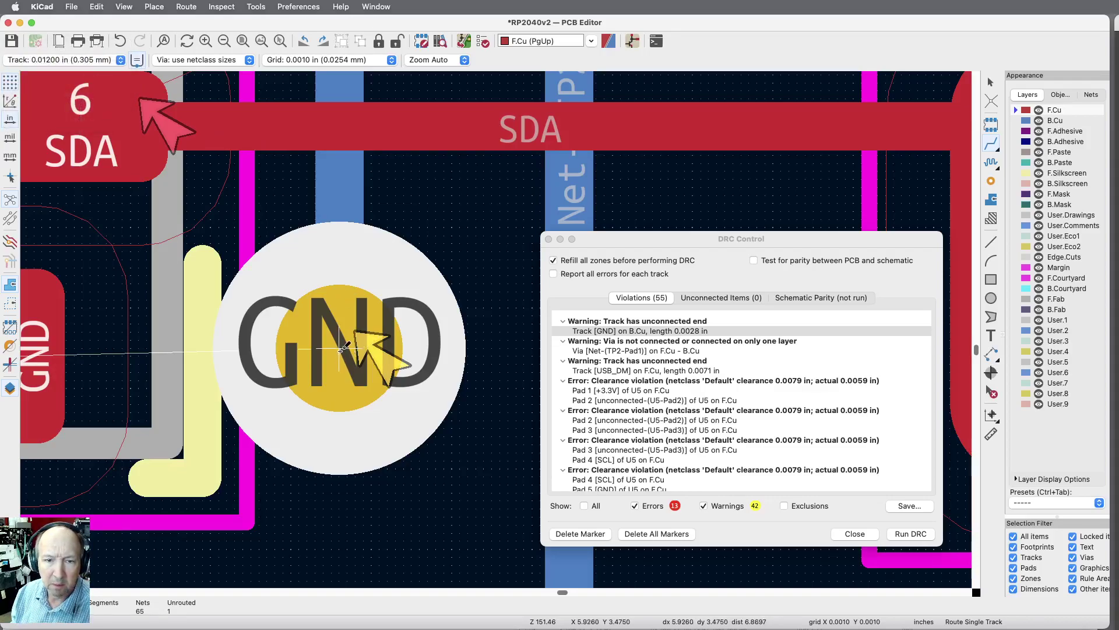
{"action": "left_click", "coordinate": [283, 362]}
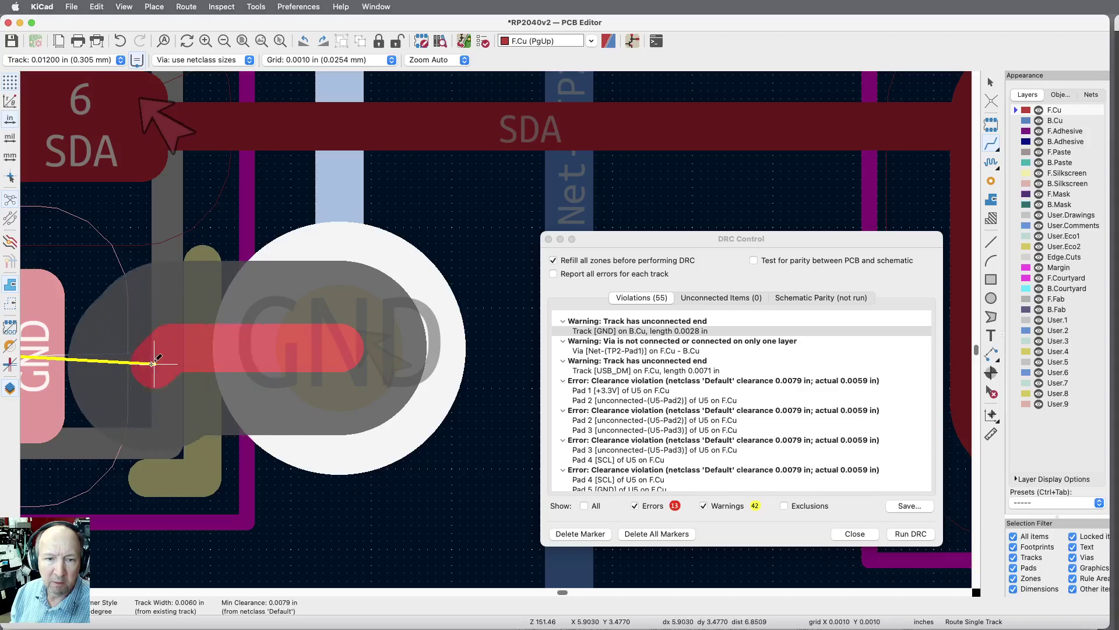
{"action": "left_click", "coordinate": [38, 363]}
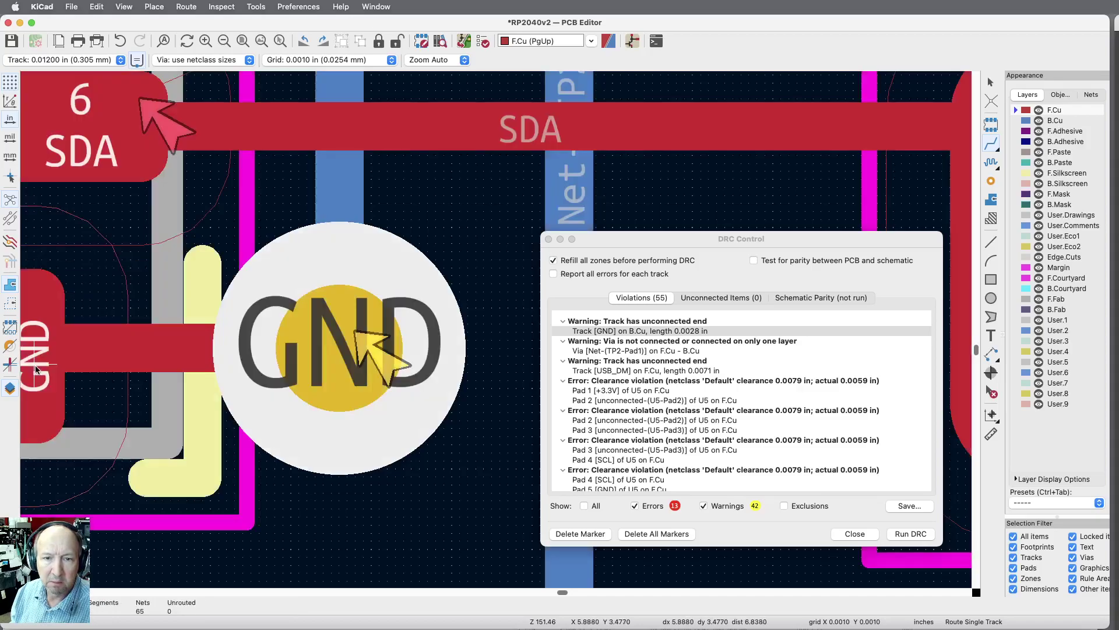
Rerun the design rules check and select the unconnected GND track on B.Cu in the violations
{"action": "left_click", "coordinate": [907, 534]}
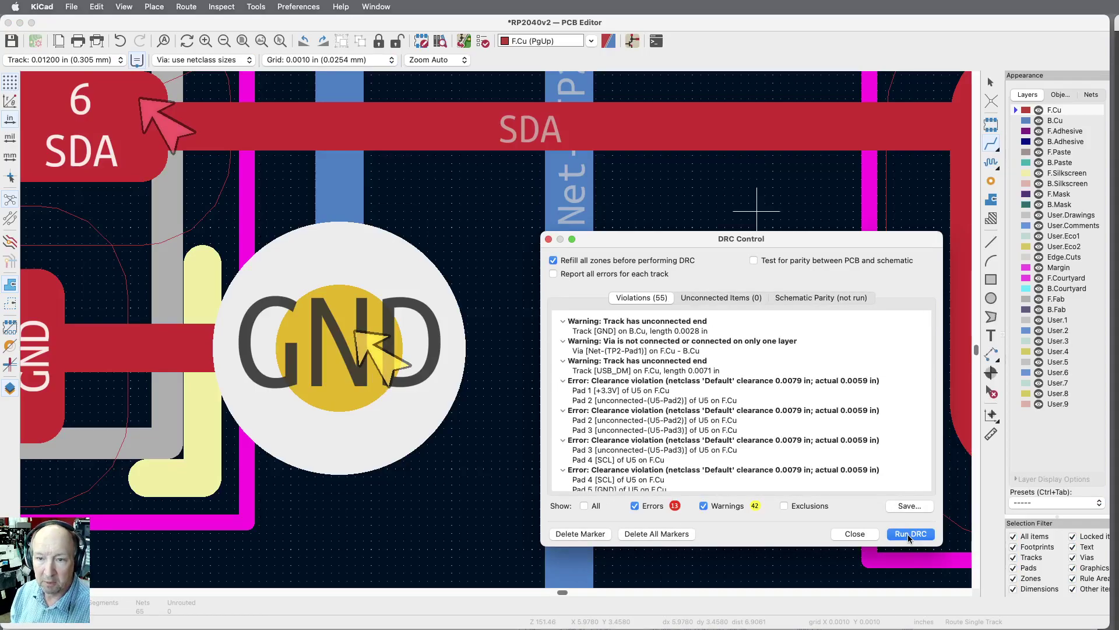
{"action": "left_click", "coordinate": [628, 330]}
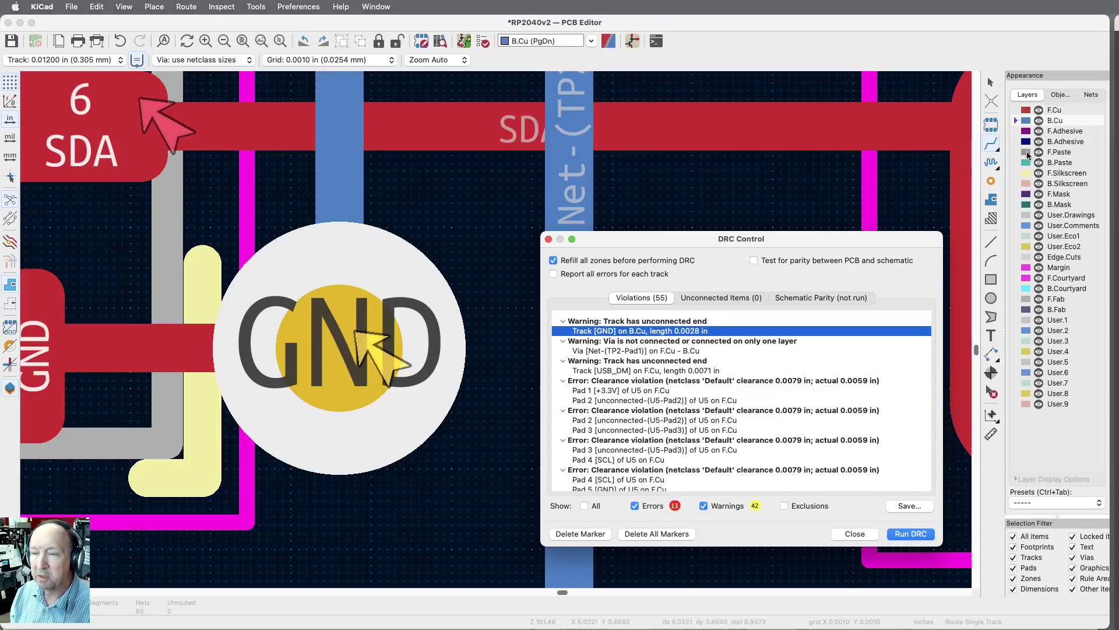
Delete the GND tracks meeting at the via beside U5 pad 5, including the B.Cu track to the upper GND via
{"action": "left_click", "coordinate": [992, 392]}
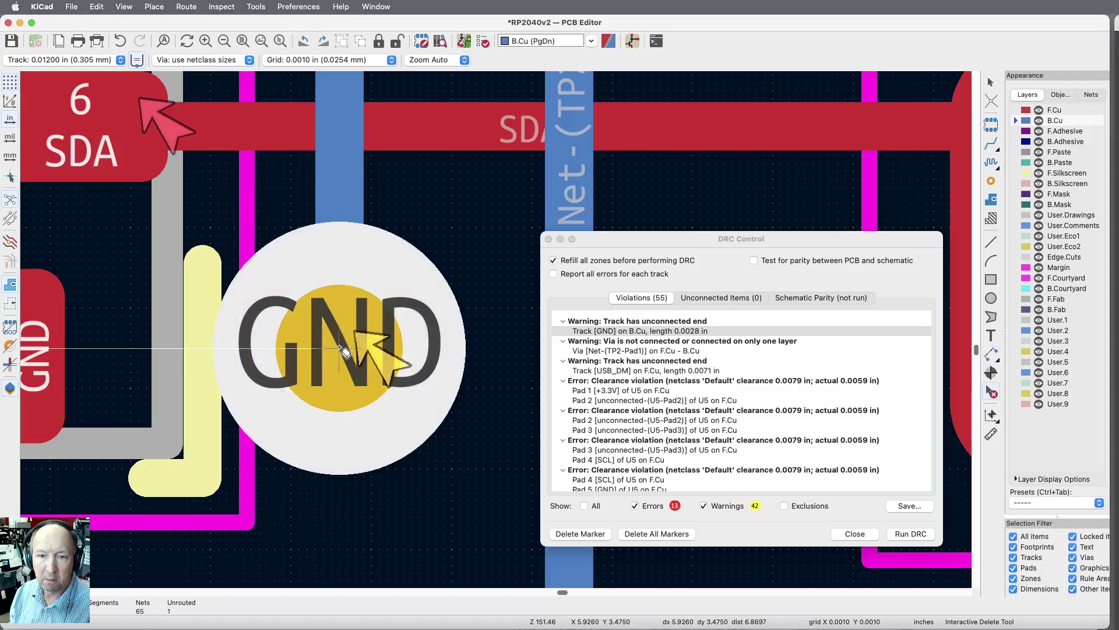
{"action": "left_click", "coordinate": [362, 374]}
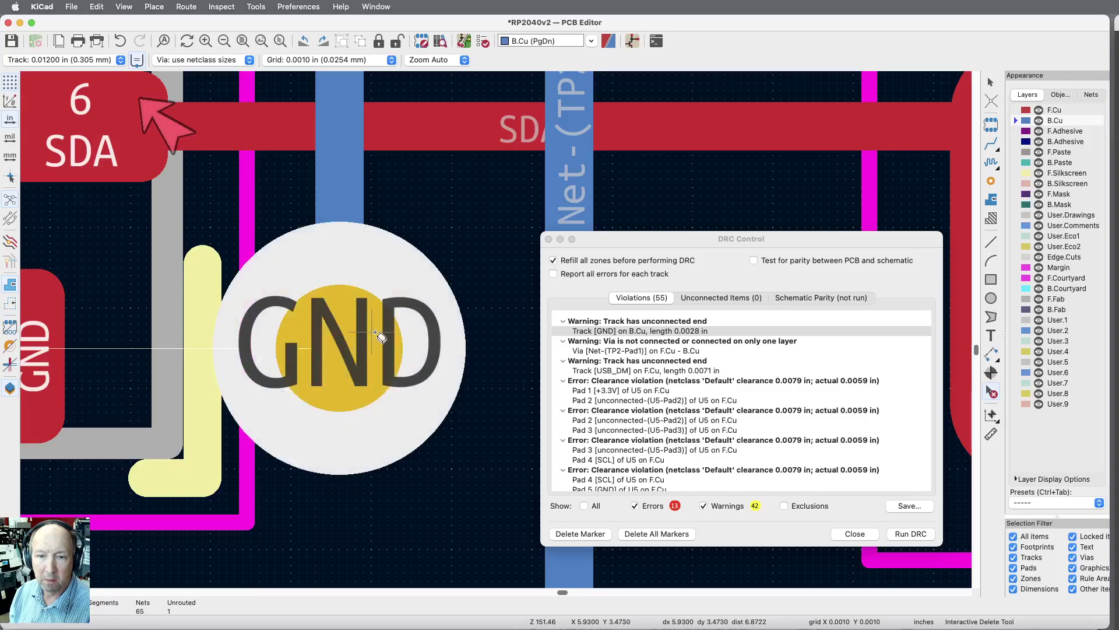
{"action": "left_click", "coordinate": [362, 332]}
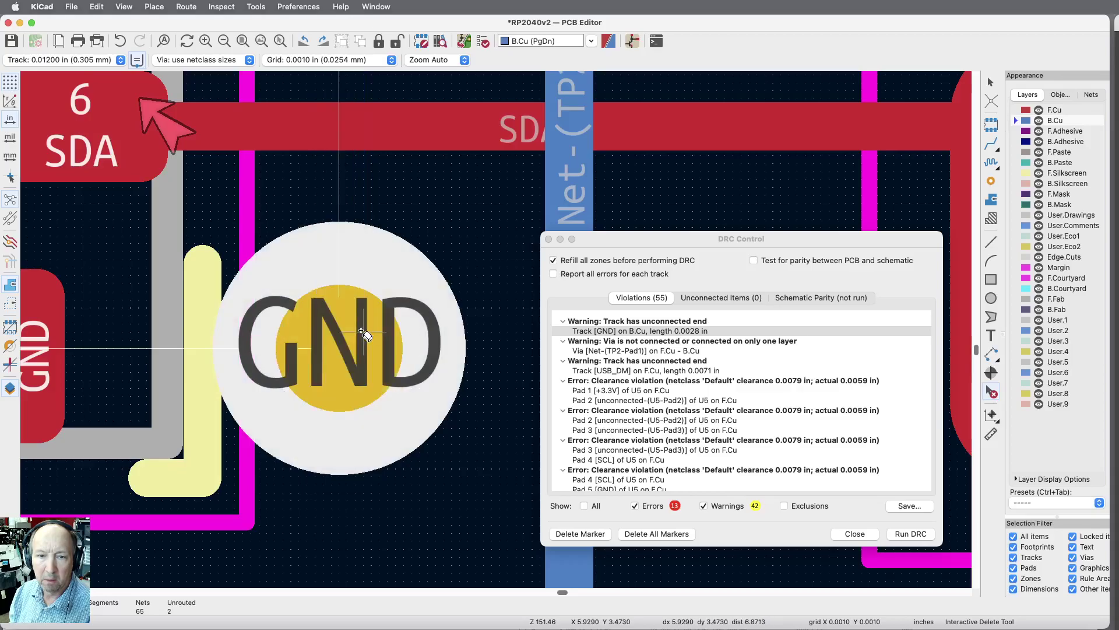
{"action": "key", "text": "super+z"}
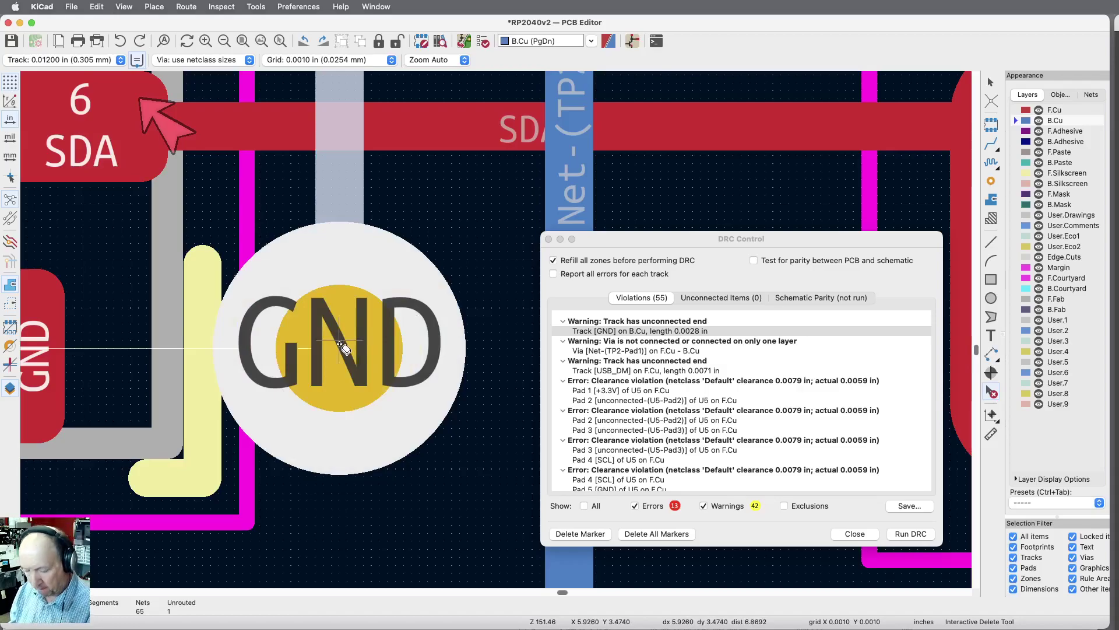
{"action": "left_click", "coordinate": [340, 344]}
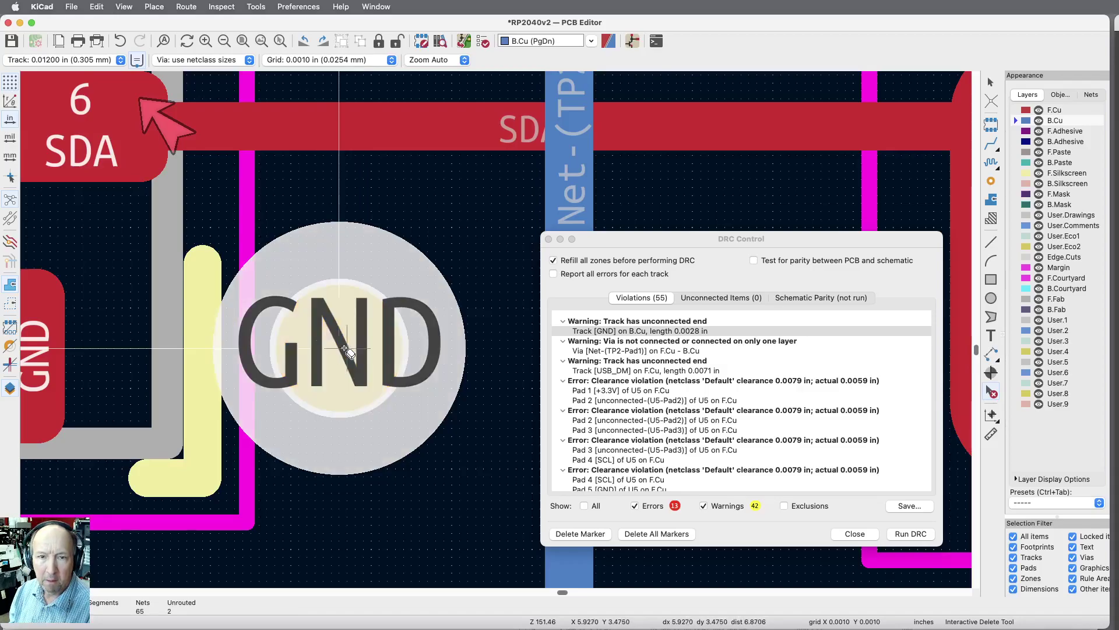
Delete the GND via beside U5 pad 5
{"action": "scroll", "coordinate": [344, 348], "scroll_direction": "down", "scroll_amount": 8}
{"action": "scroll", "coordinate": [373, 366], "scroll_direction": "up", "scroll_amount": 6}
{"action": "scroll", "coordinate": [374, 366], "scroll_direction": "down", "scroll_amount": 2}
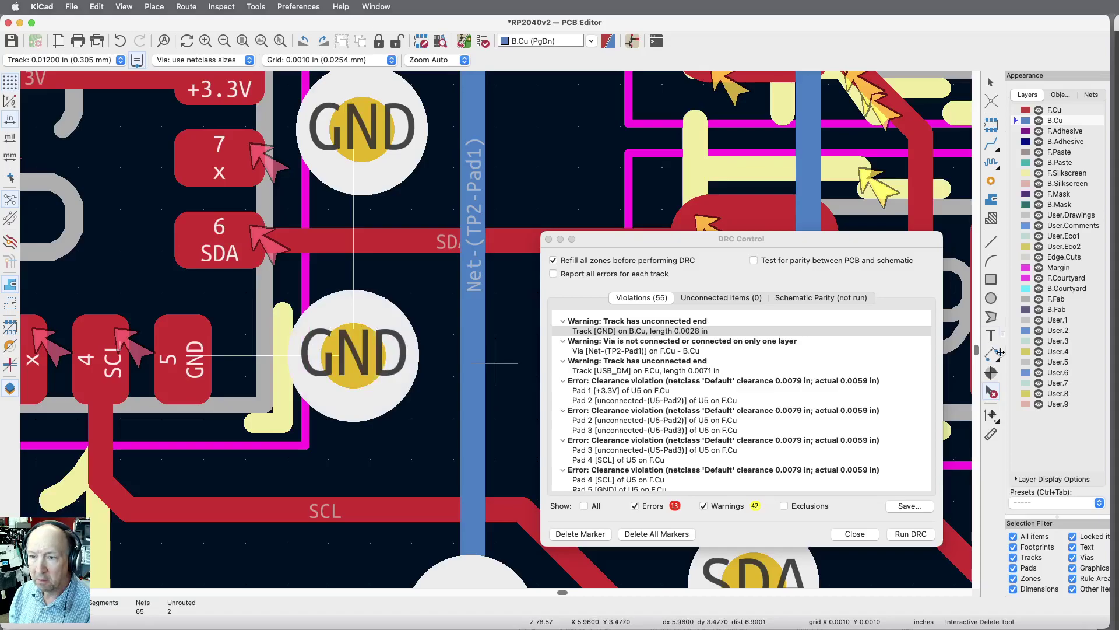
{"action": "left_click", "coordinate": [351, 355]}
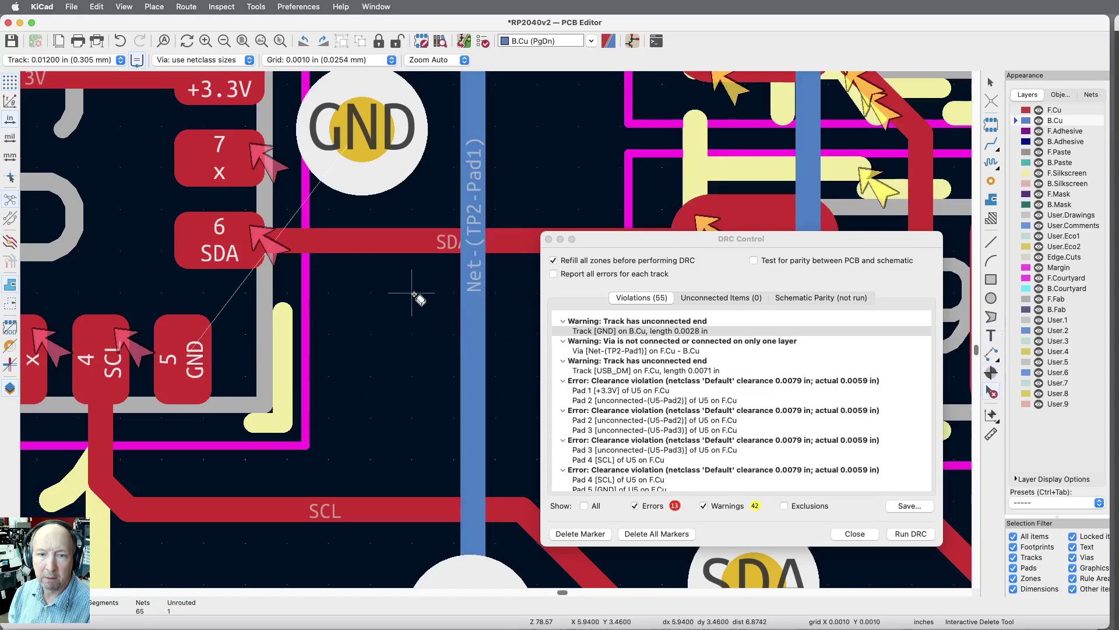
Route a GND track on B.Cu from the upper GND via to a new via beside U5 pad 5, then on F.Cu to the pad
{"action": "scroll", "coordinate": [414, 294], "scroll_direction": "down", "scroll_amount": 2}
{"action": "scroll", "coordinate": [413, 295], "scroll_direction": "down", "scroll_amount": 1}
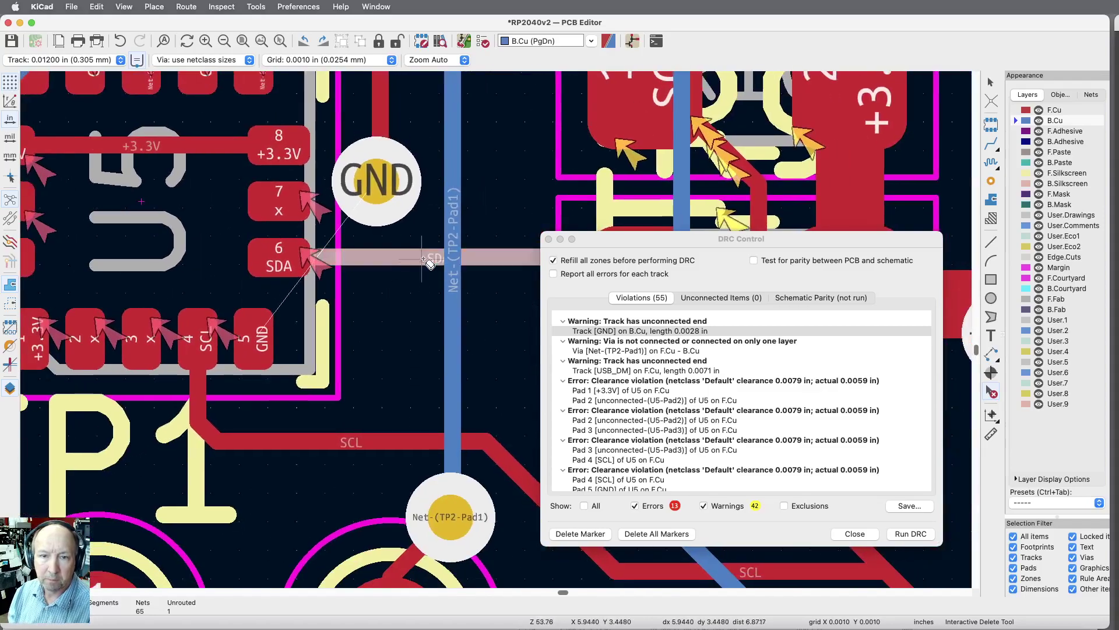
{"action": "left_click", "coordinate": [992, 144]}
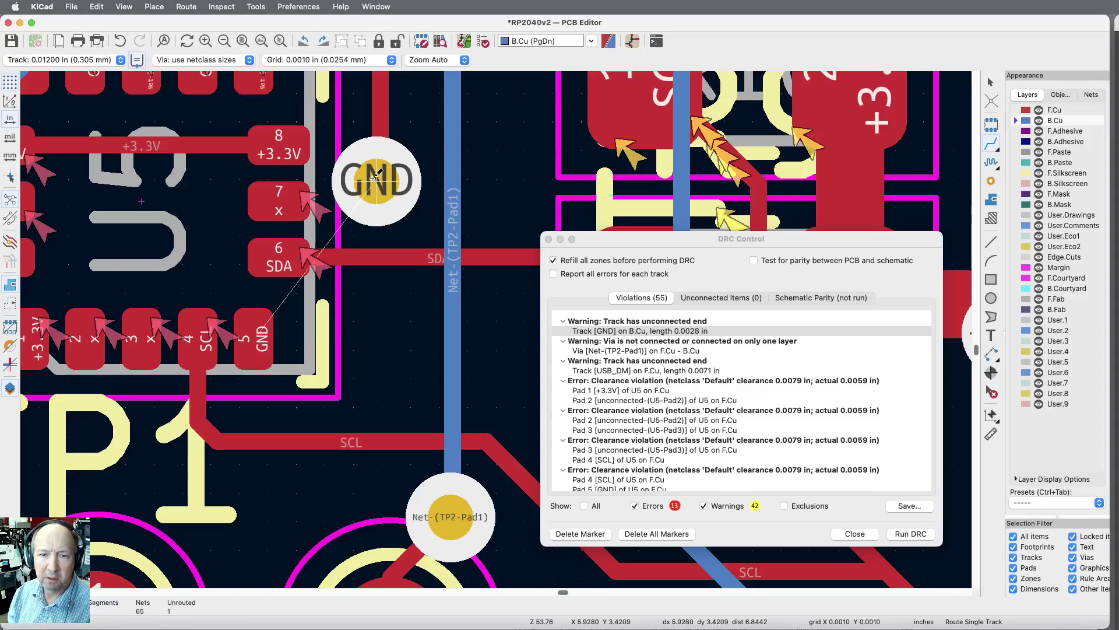
{"action": "scroll", "coordinate": [371, 147], "scroll_direction": "up", "scroll_amount": 5}
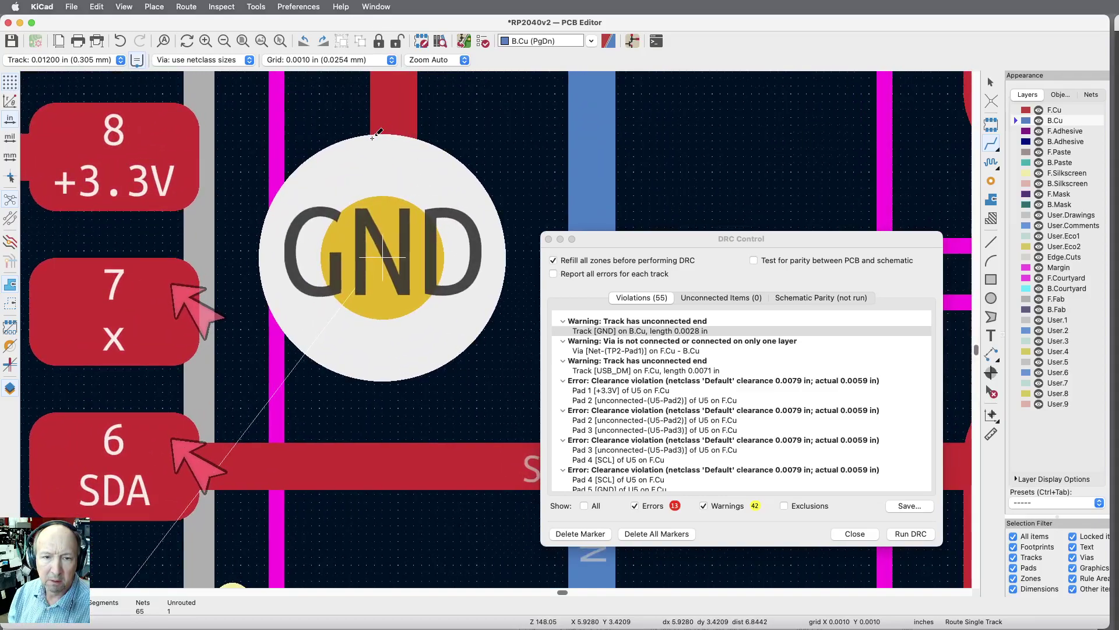
{"action": "left_click", "coordinate": [379, 215]}
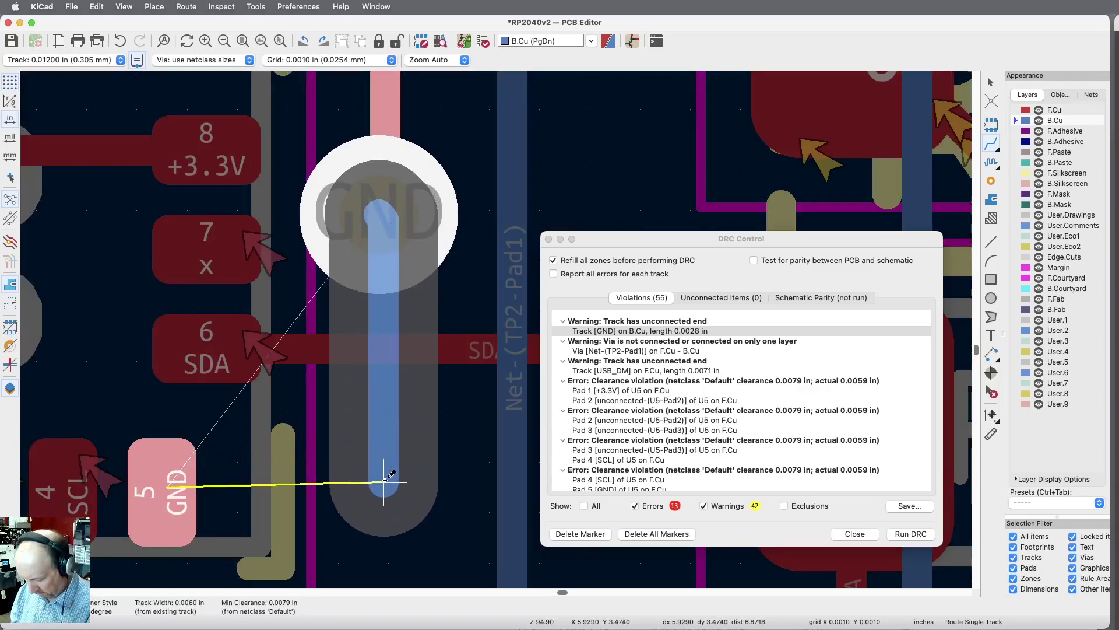
{"action": "key", "text": "v"}
{"action": "left_click", "coordinate": [379, 481]}
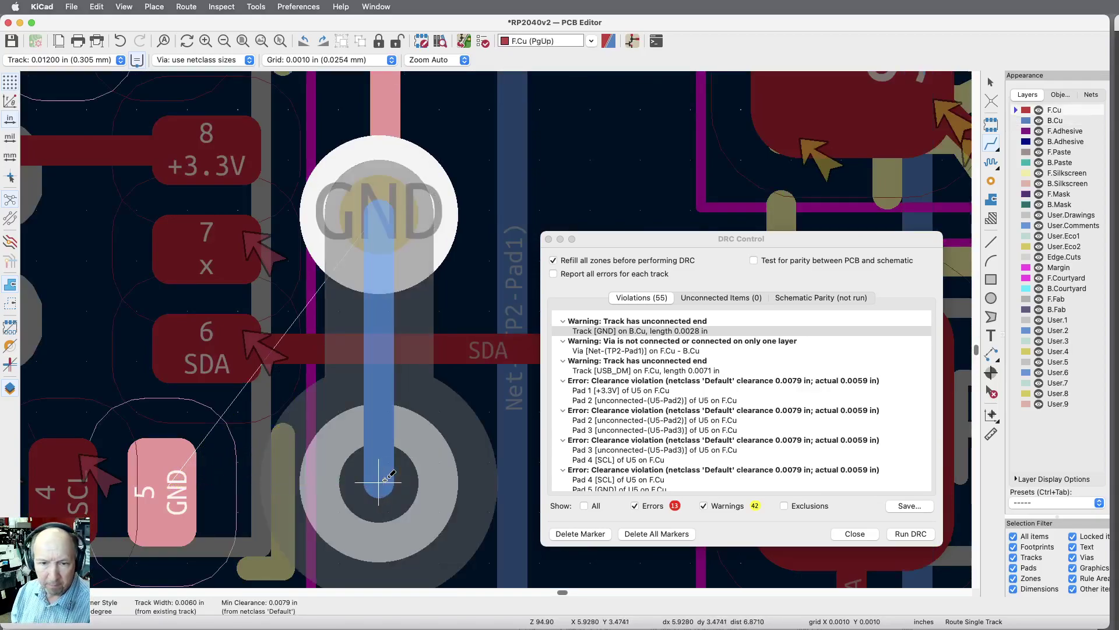
{"action": "left_click", "coordinate": [196, 483]}
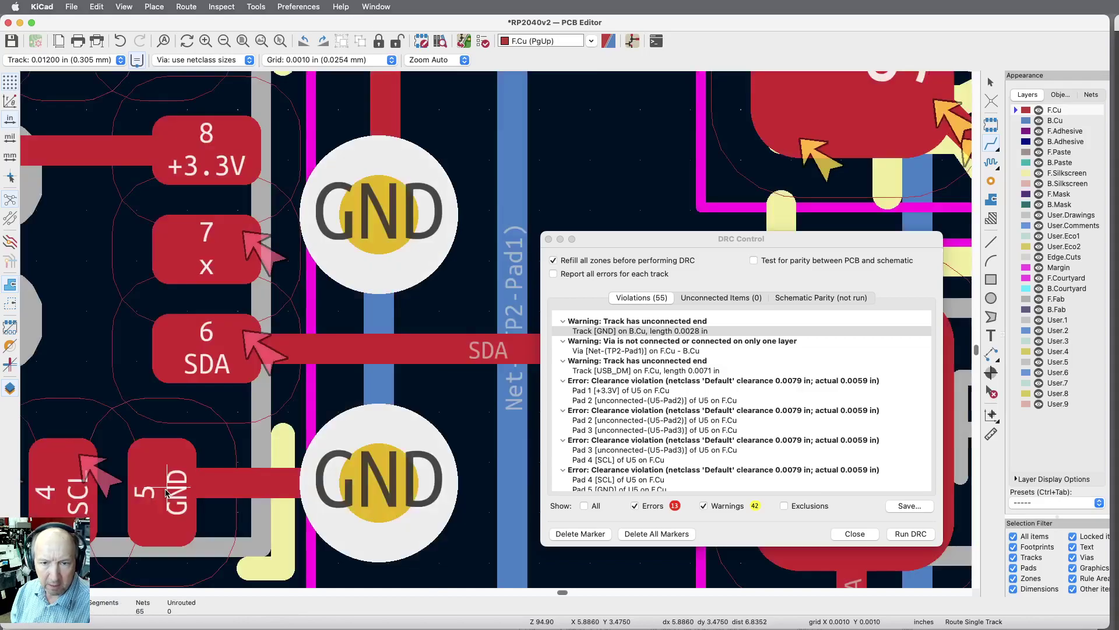
Rerun the design rules check and delete the upper GND via together with the short B.Cu segment beneath it
{"action": "left_click", "coordinate": [911, 533]}
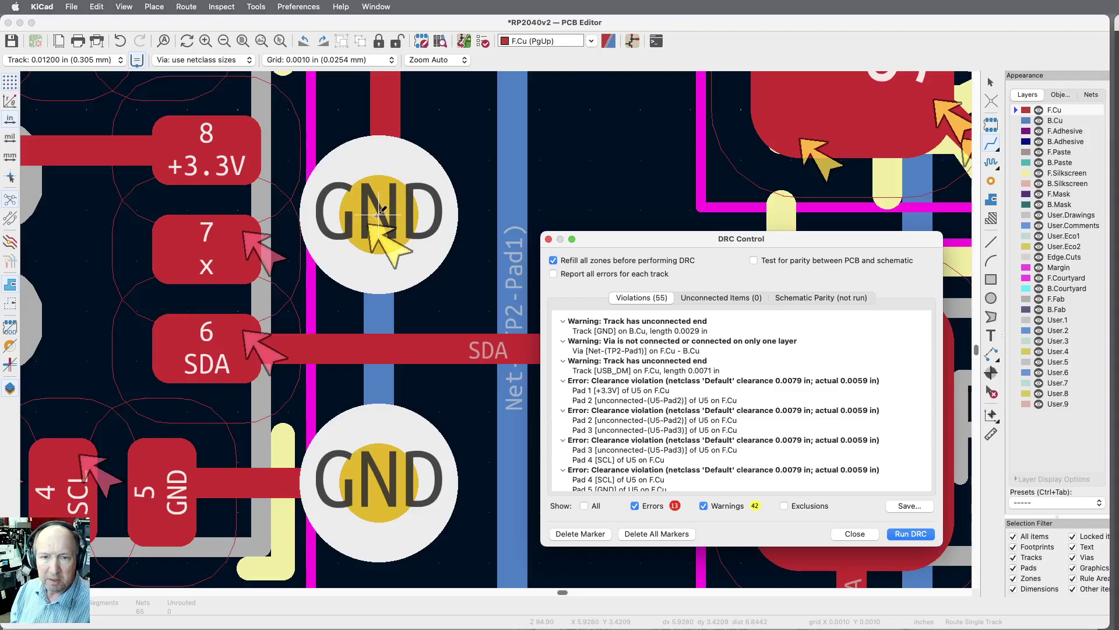
{"action": "left_click", "coordinate": [991, 394]}
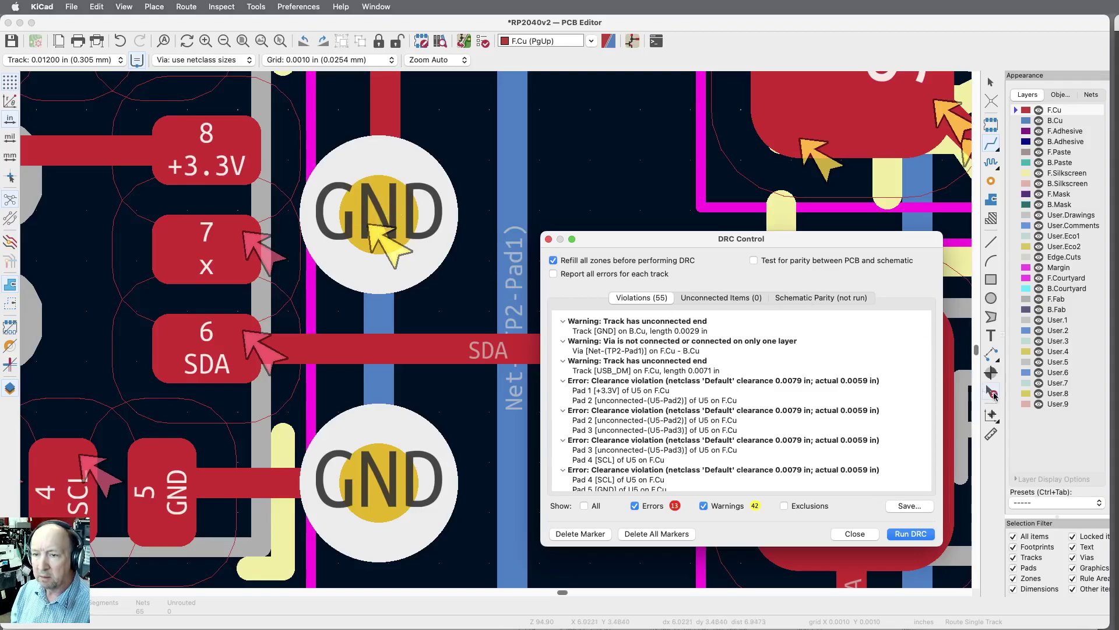
{"action": "left_click", "coordinate": [420, 201]}
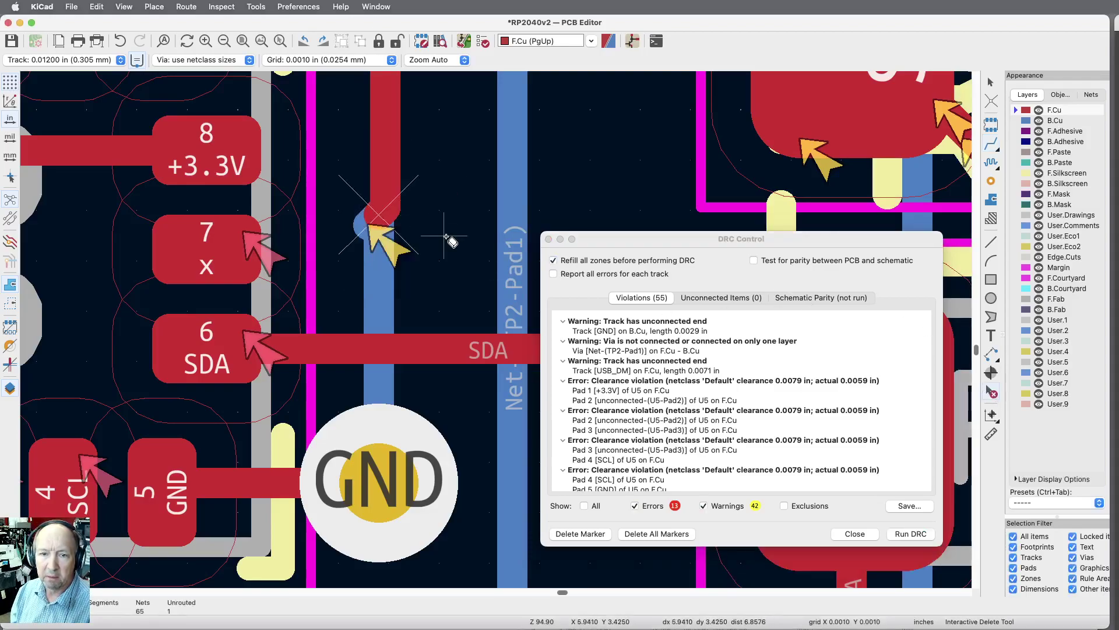
{"action": "scroll", "coordinate": [370, 219], "scroll_direction": "up", "scroll_amount": 5}
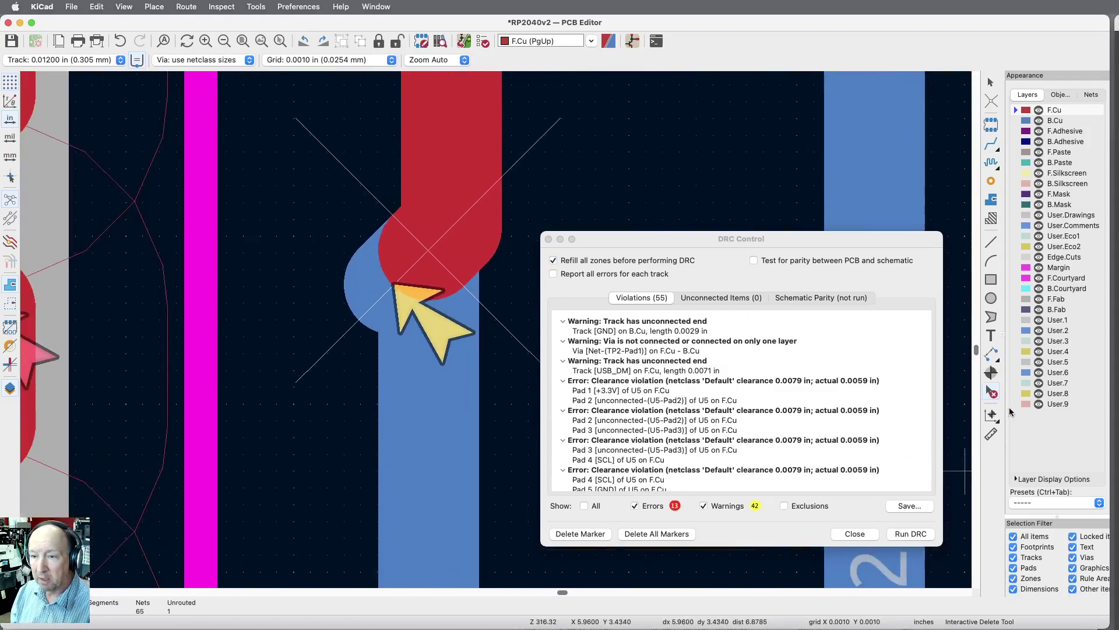
{"action": "left_click", "coordinate": [362, 294]}
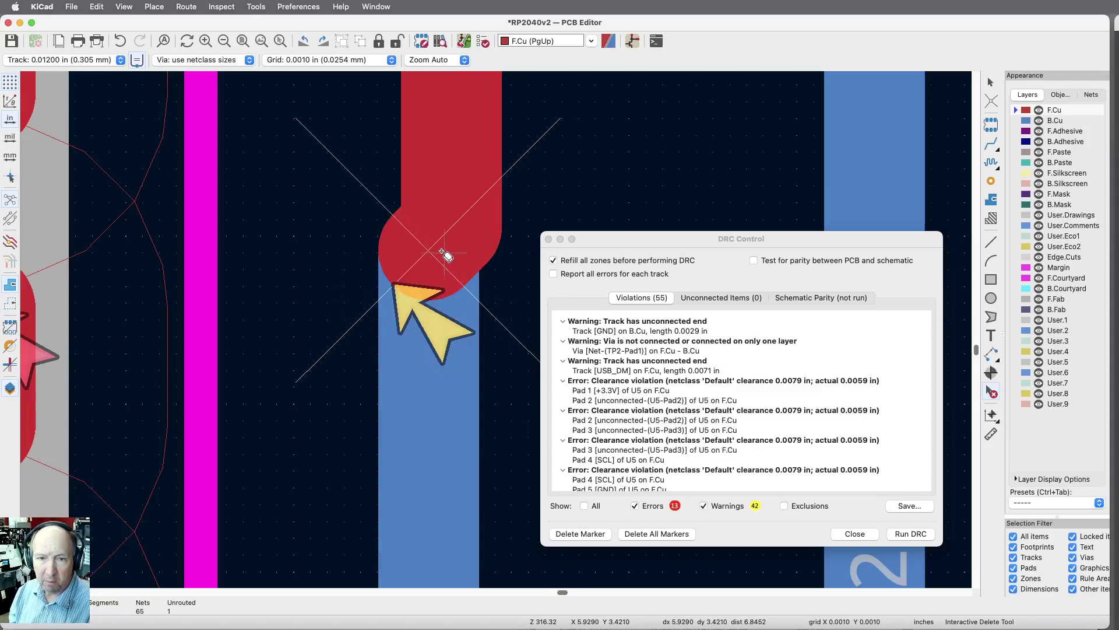
Try to place a standalone via where the F.Cu and B.Cu GND tracks overlap beside U5 pad 7
{"action": "key", "text": "Page_Down"}
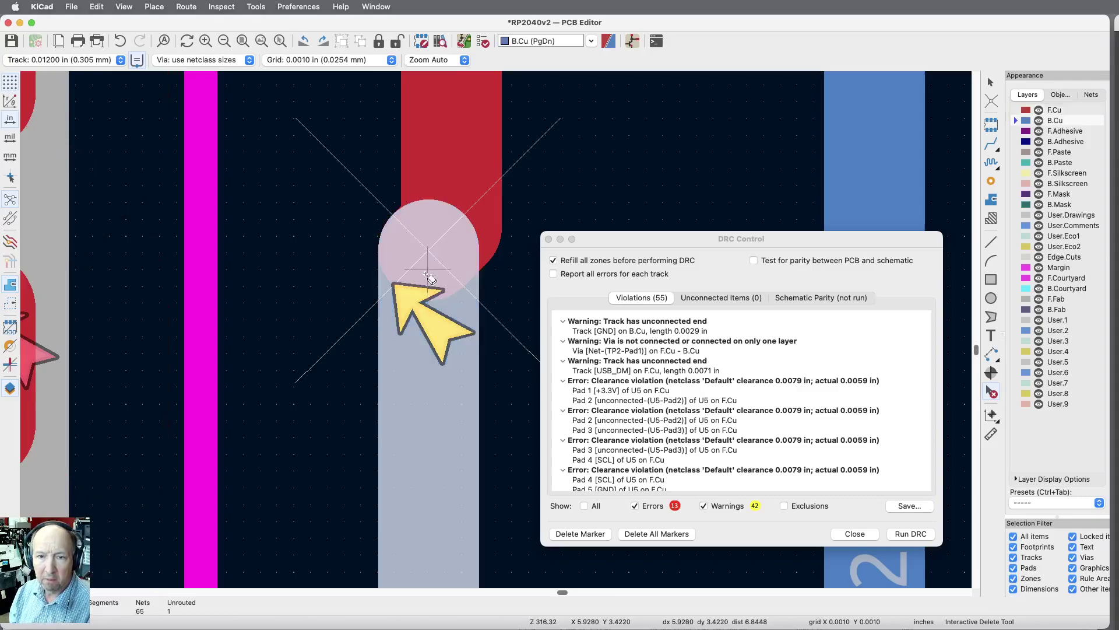
{"action": "key", "text": "Escape"}
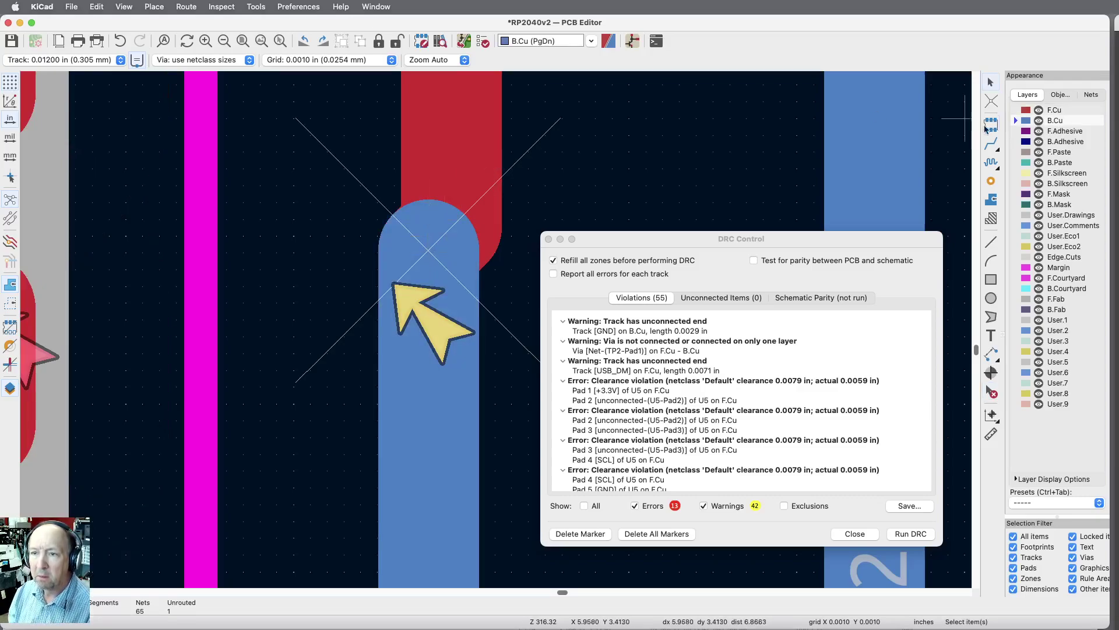
{"action": "left_click", "coordinate": [991, 144]}
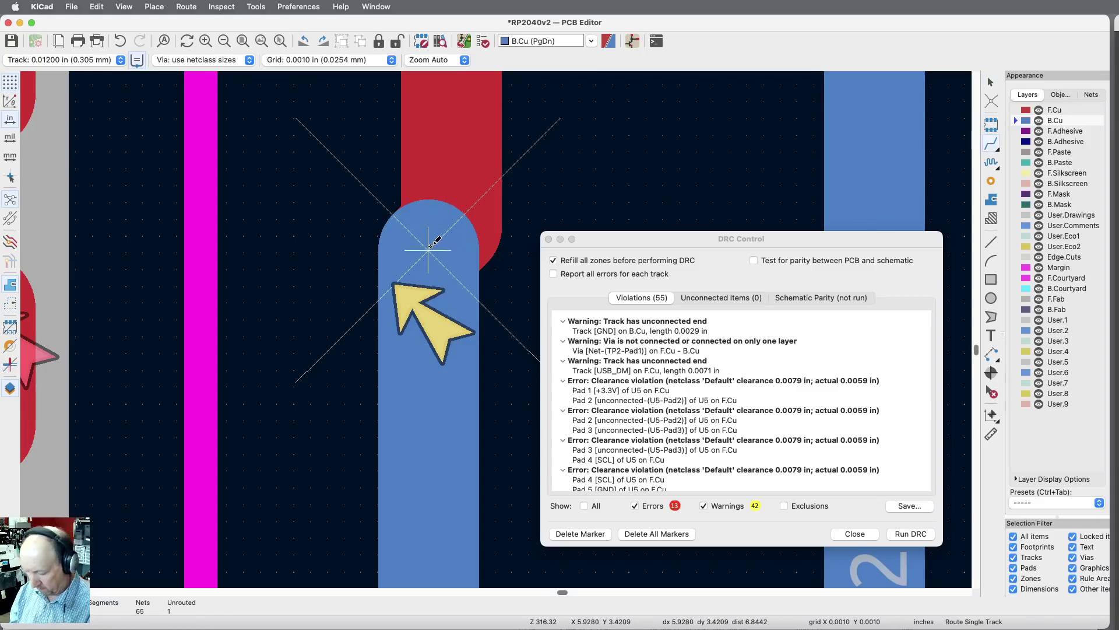
{"action": "key", "text": "Page_Up"}
{"action": "key", "text": "Page_Down"}
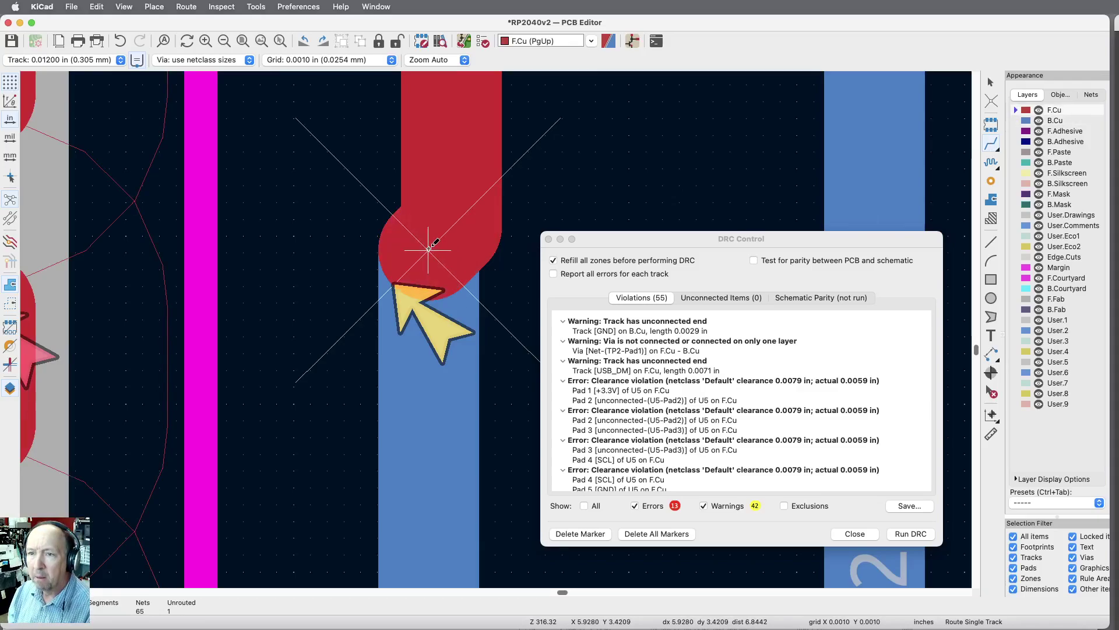
{"action": "left_click", "coordinate": [985, 181]}
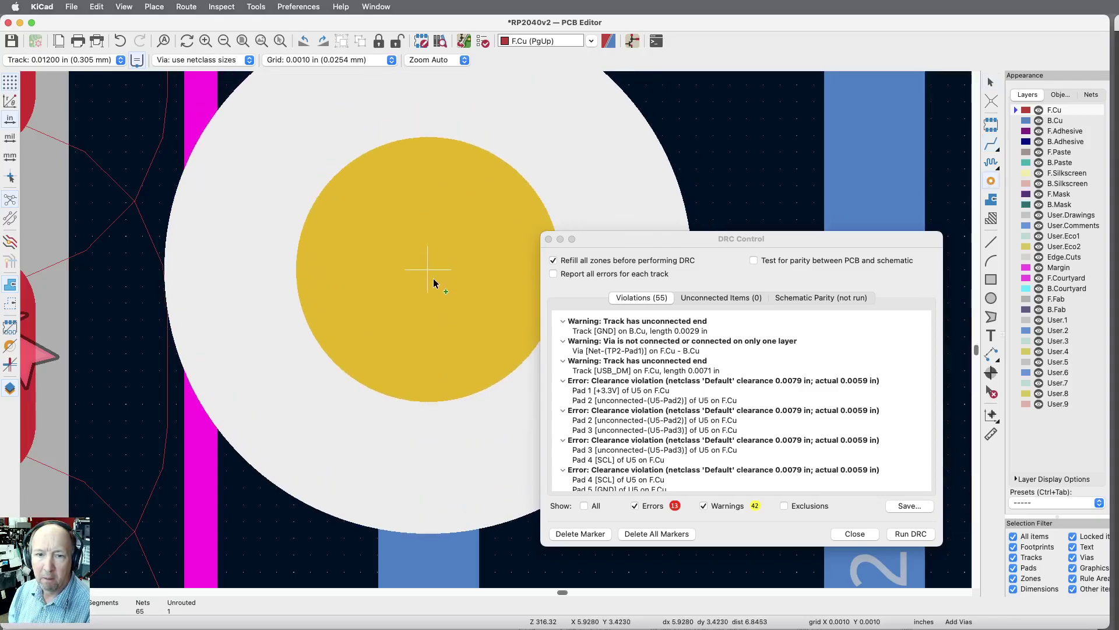
{"action": "scroll", "coordinate": [450, 306], "scroll_direction": "down", "scroll_amount": 5}
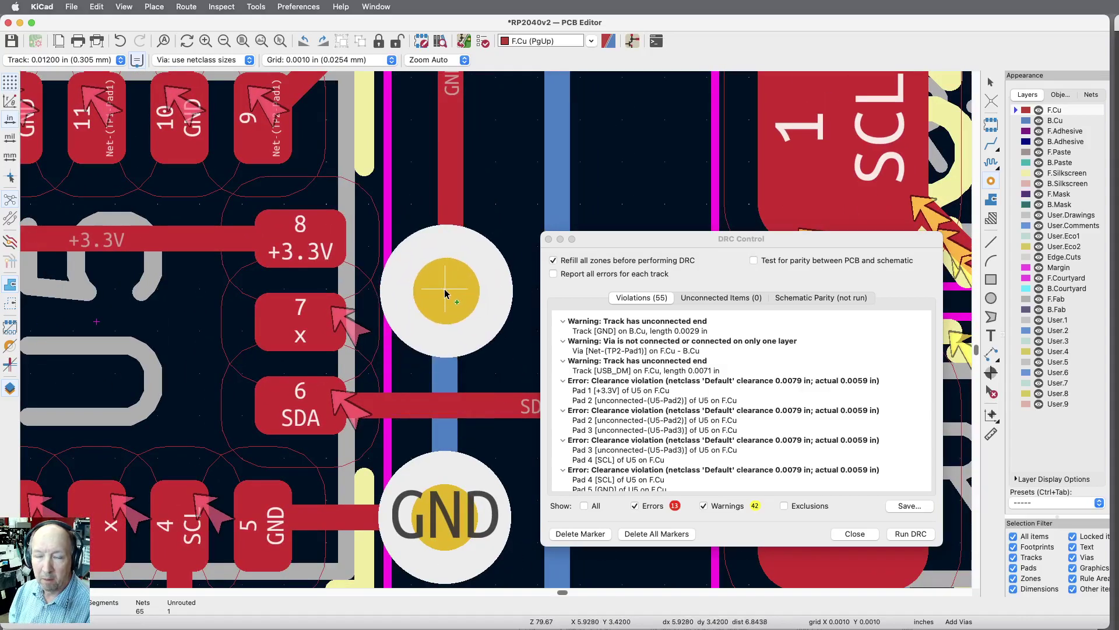
{"action": "left_click", "coordinate": [446, 291]}
{"action": "key", "text": "Escape"}
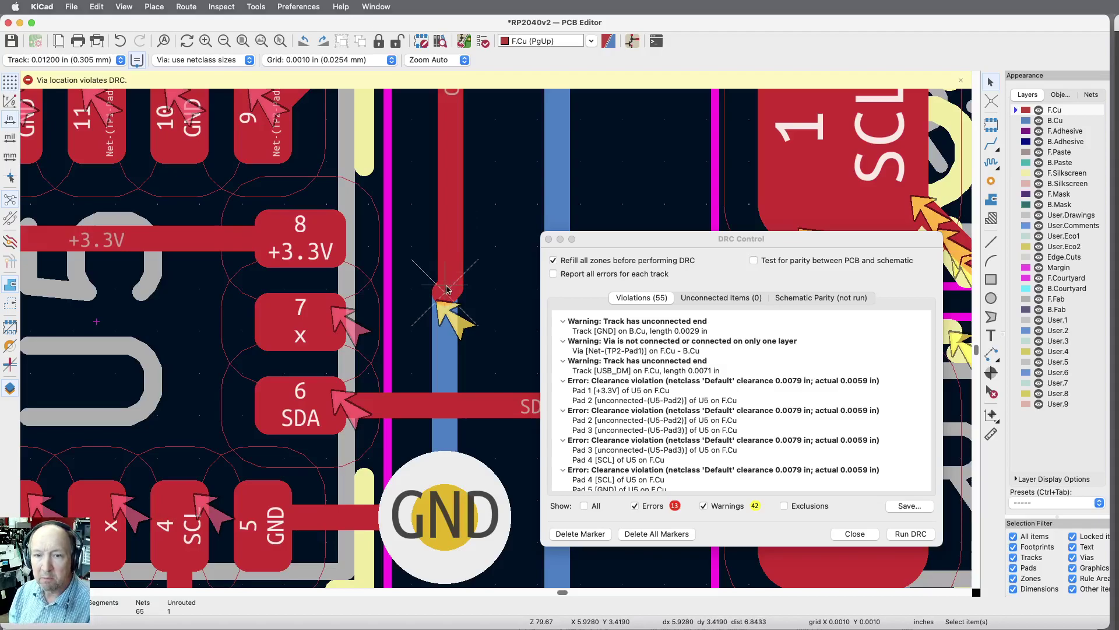
Delete the short diagonal GND segment on F.Cu and the B.Cu GND track leading down to the lower GND via
{"action": "scroll", "coordinate": [446, 290], "scroll_direction": "up", "scroll_amount": 5}
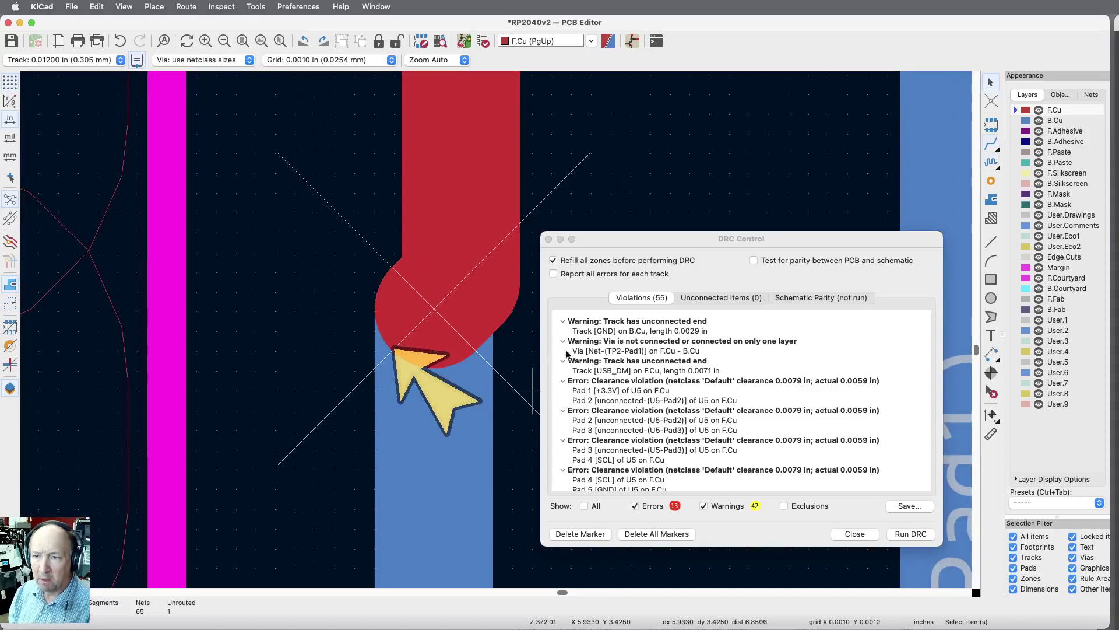
{"action": "left_click", "coordinate": [993, 394]}
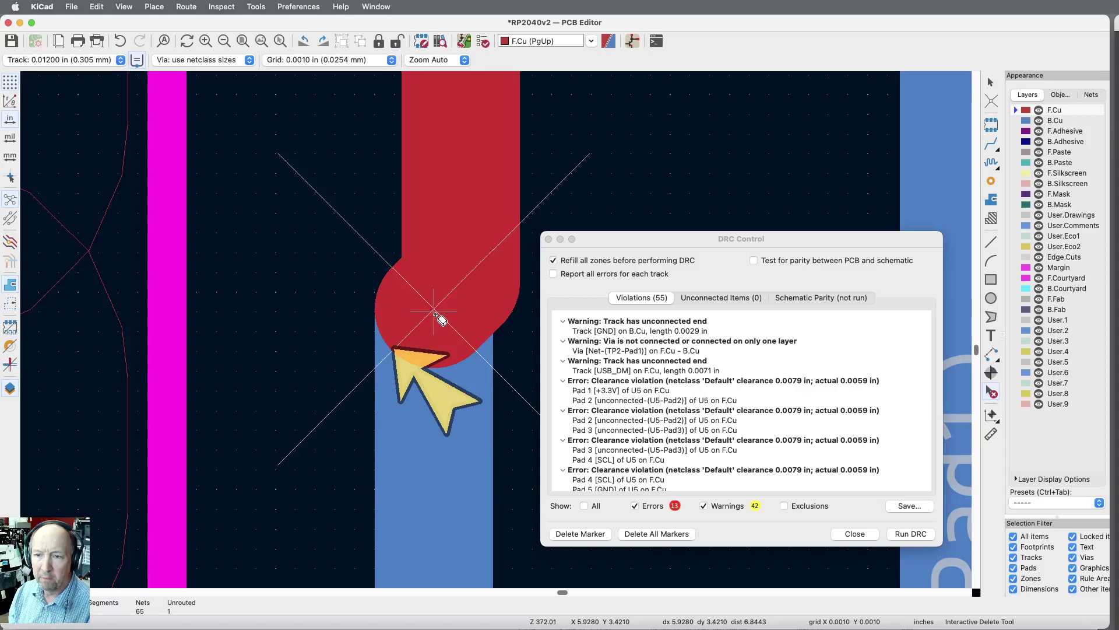
{"action": "key", "text": "Escape"}
{"action": "left_click", "coordinate": [990, 392]}
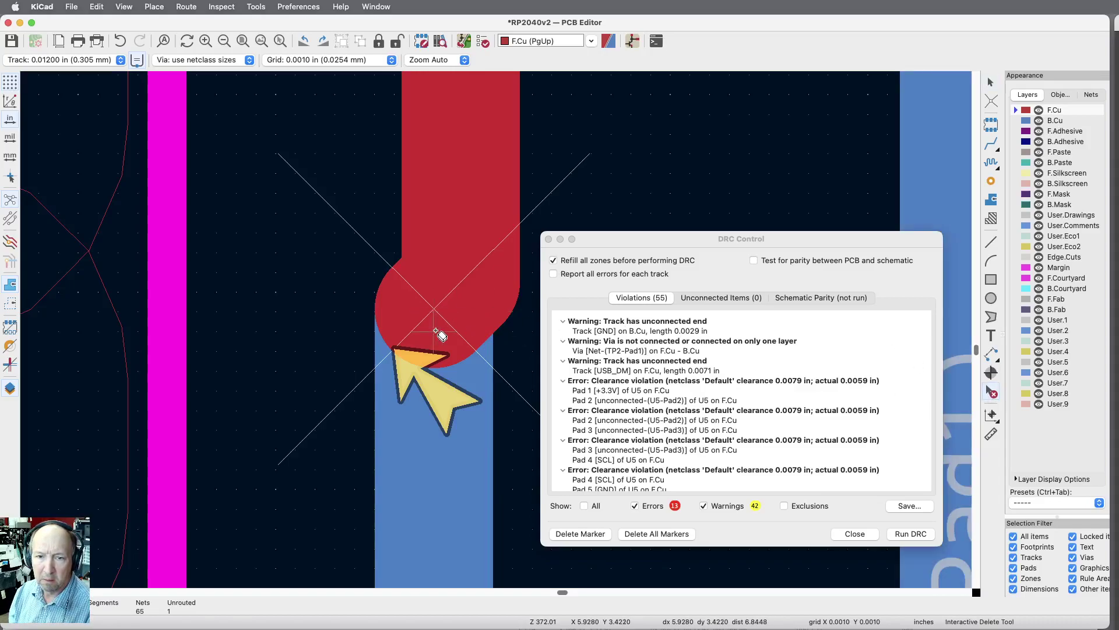
{"action": "left_click", "coordinate": [402, 297]}
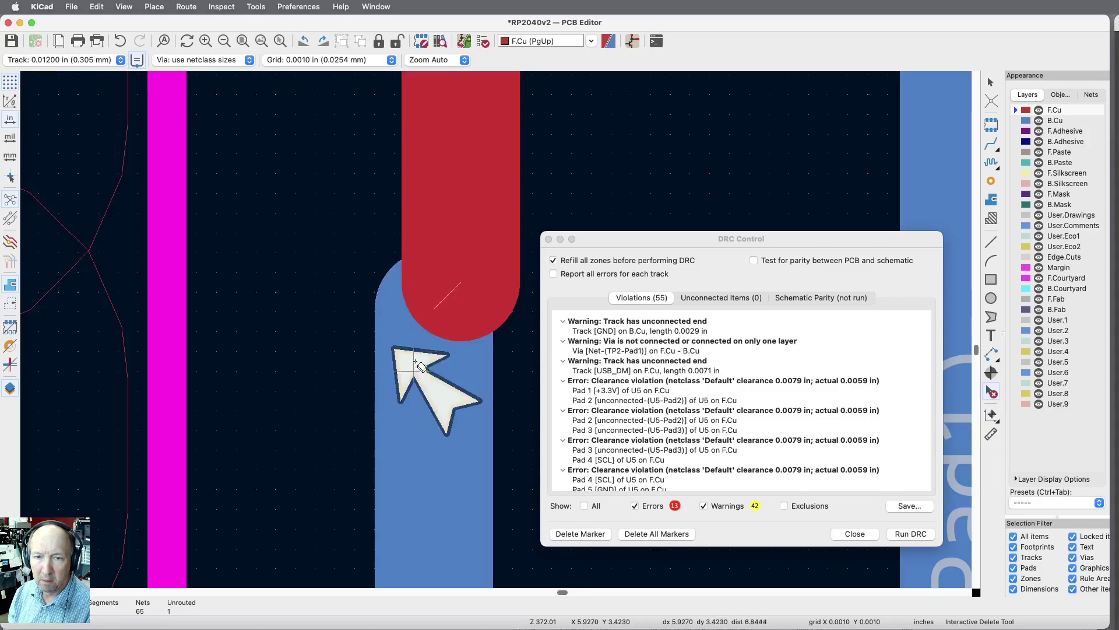
{"action": "left_click", "coordinate": [401, 340]}
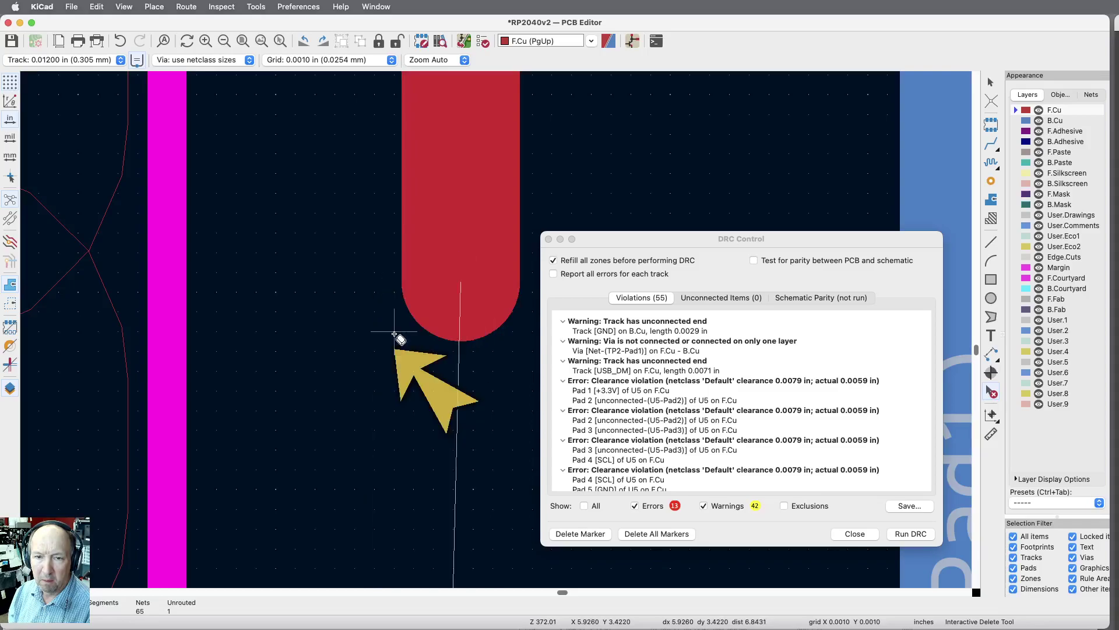
Route GND from the end of the F.Cu track through a new via and along B.Cu to the via beside U5 pad 5
{"action": "scroll", "coordinate": [408, 338], "scroll_direction": "down", "scroll_amount": 5}
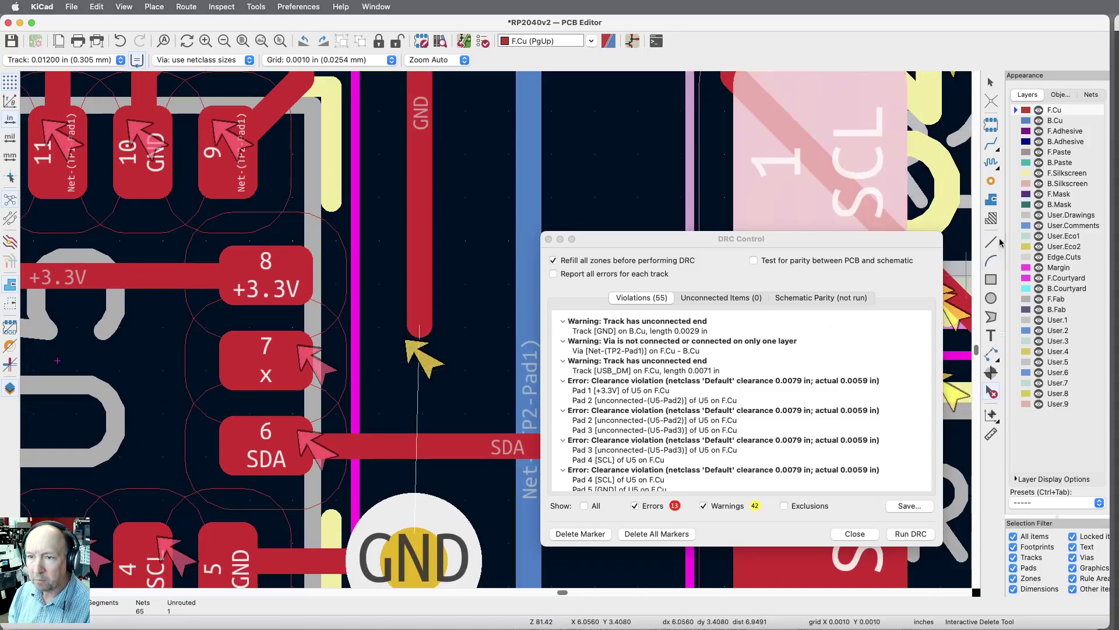
{"action": "left_click", "coordinate": [990, 146]}
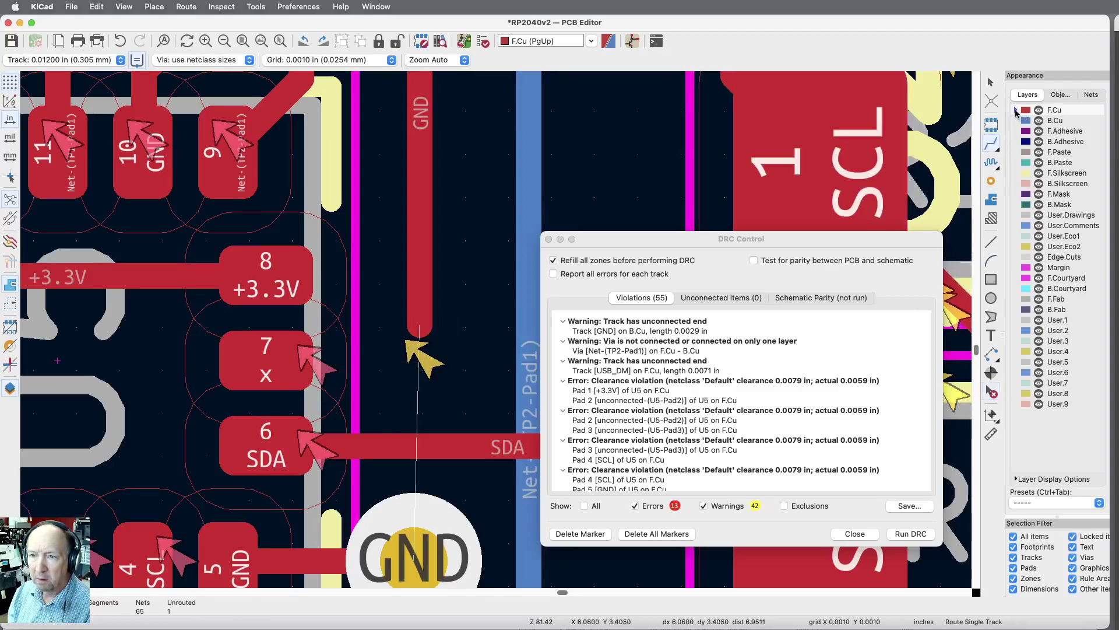
{"action": "left_click", "coordinate": [425, 324]}
{"action": "key", "text": "v"}
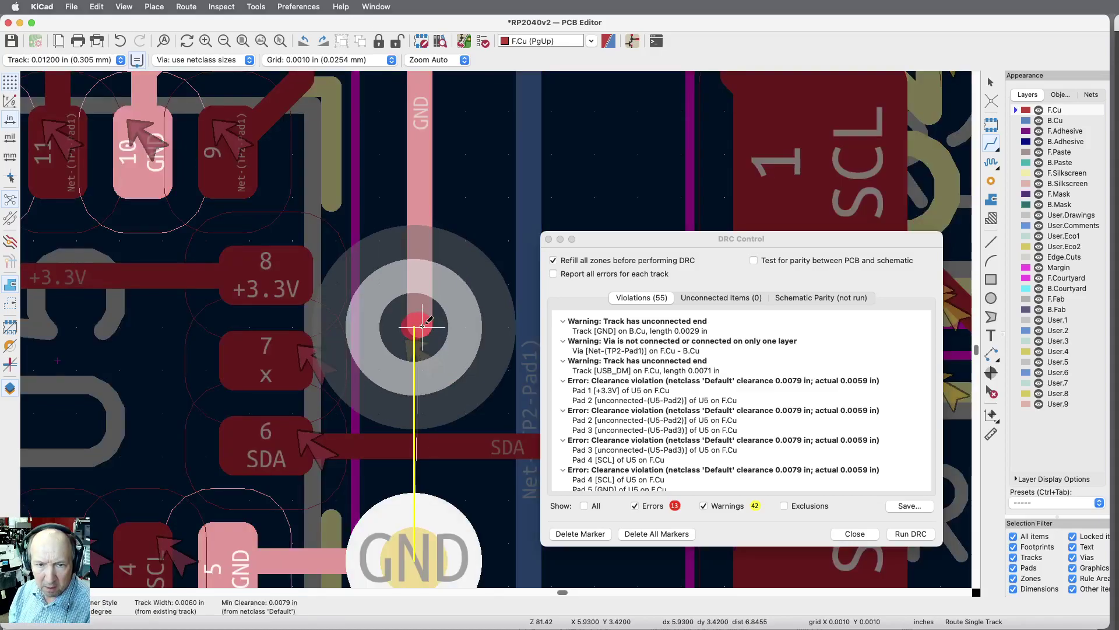
{"action": "left_click", "coordinate": [423, 325]}
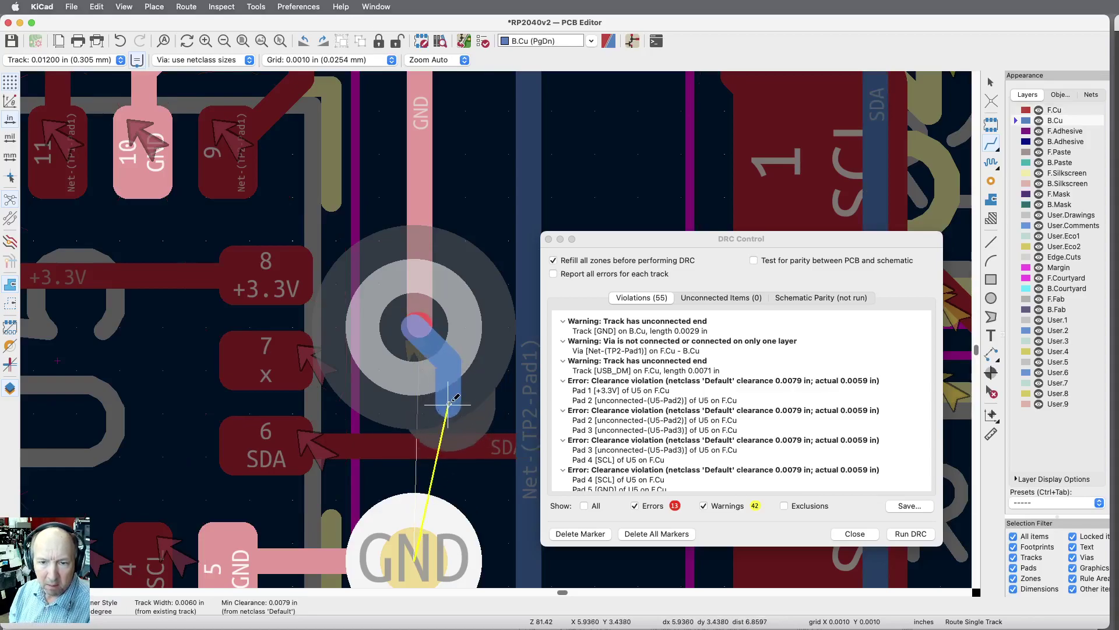
{"action": "left_click", "coordinate": [415, 557]}
{"action": "key", "text": "Escape"}
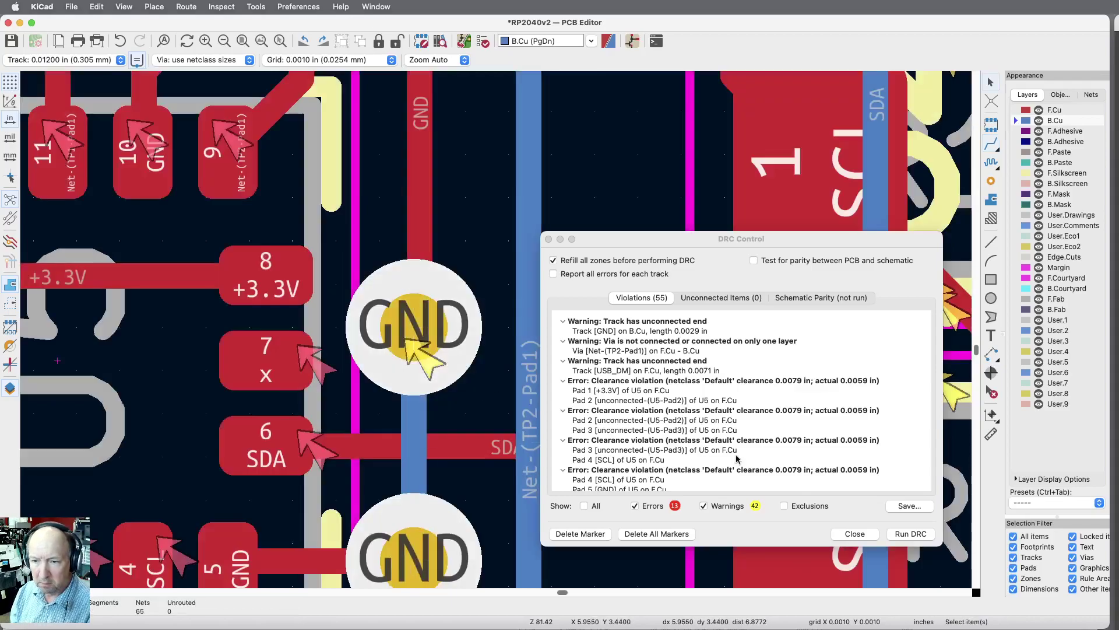
Rerun the design rules check and locate the flagged Net-(TP2-Pad1) via on the board
{"action": "left_click", "coordinate": [916, 533]}
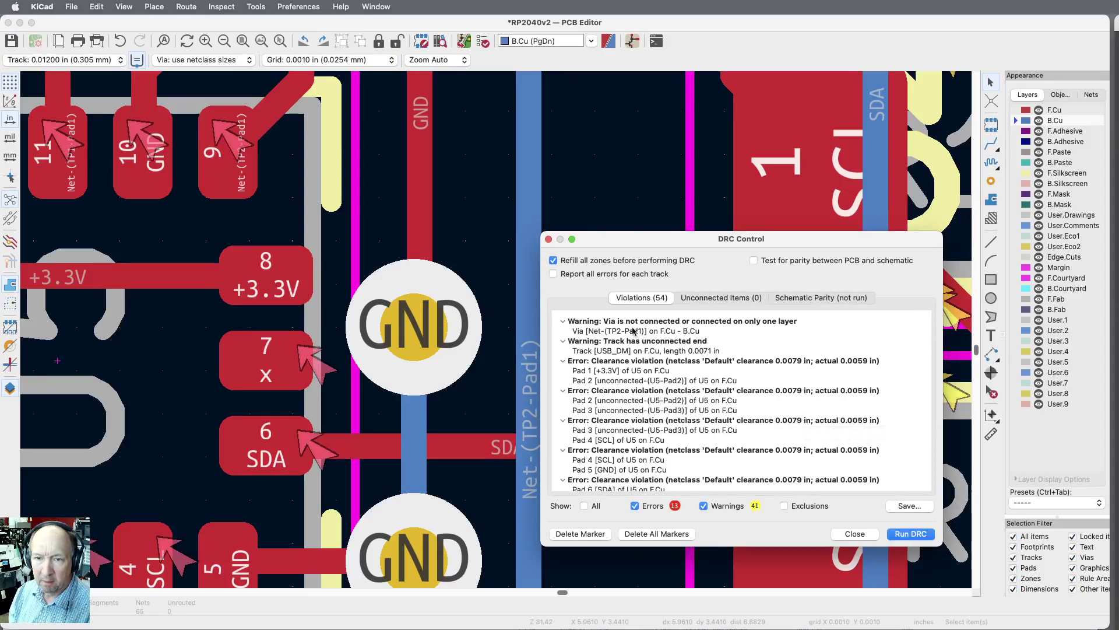
{"action": "left_click", "coordinate": [634, 330]}
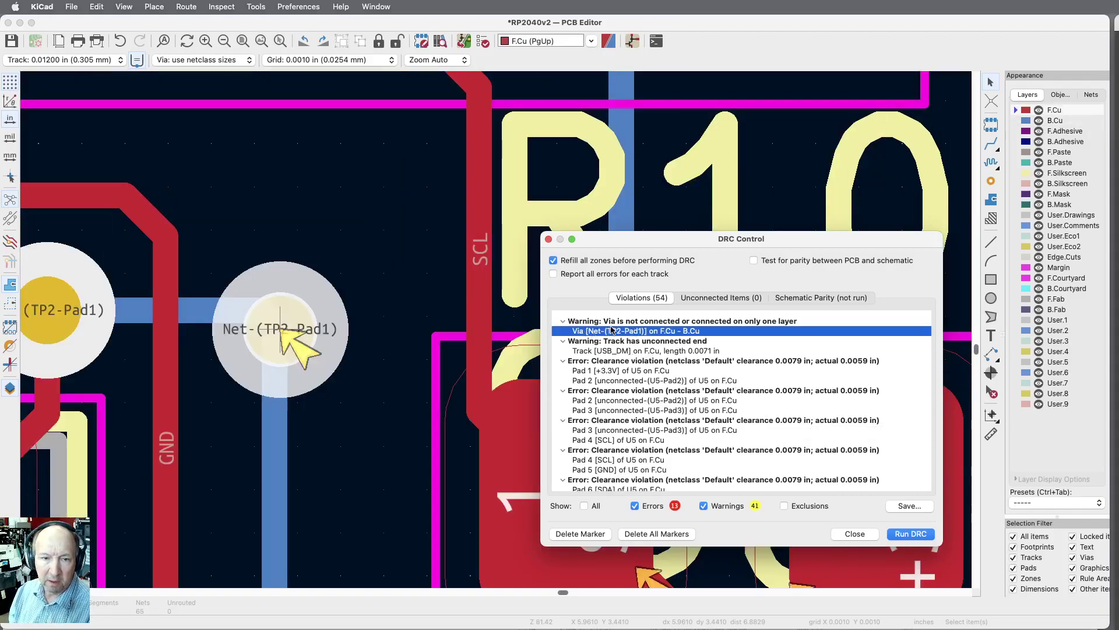
{"action": "scroll", "coordinate": [375, 260], "scroll_direction": "down", "scroll_amount": 5}
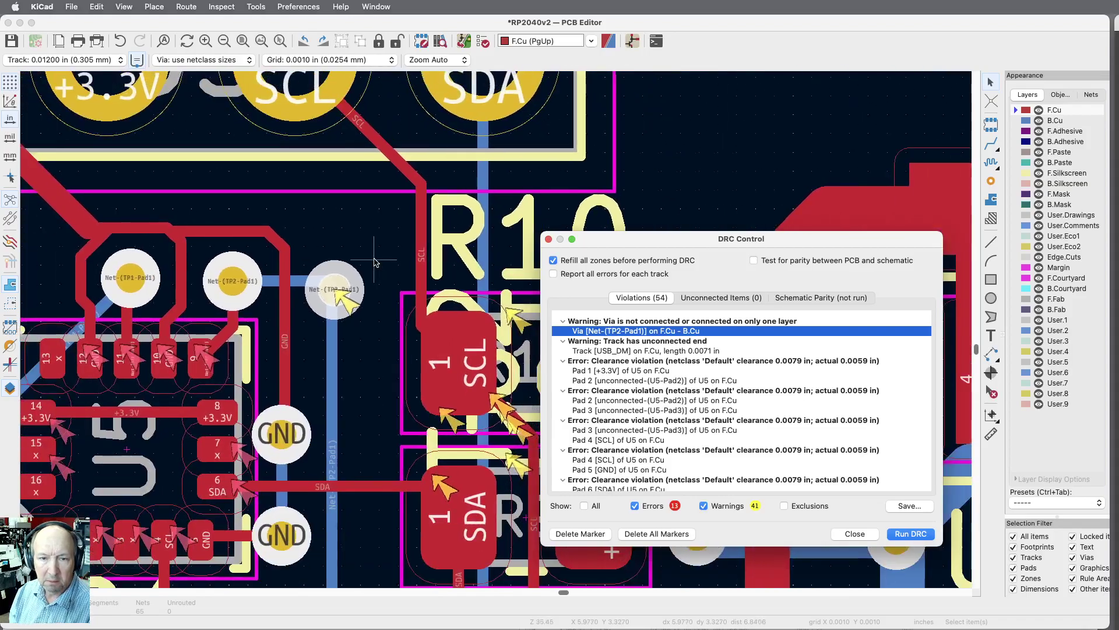
{"action": "scroll", "coordinate": [375, 260], "scroll_direction": "right", "scroll_amount": 1}
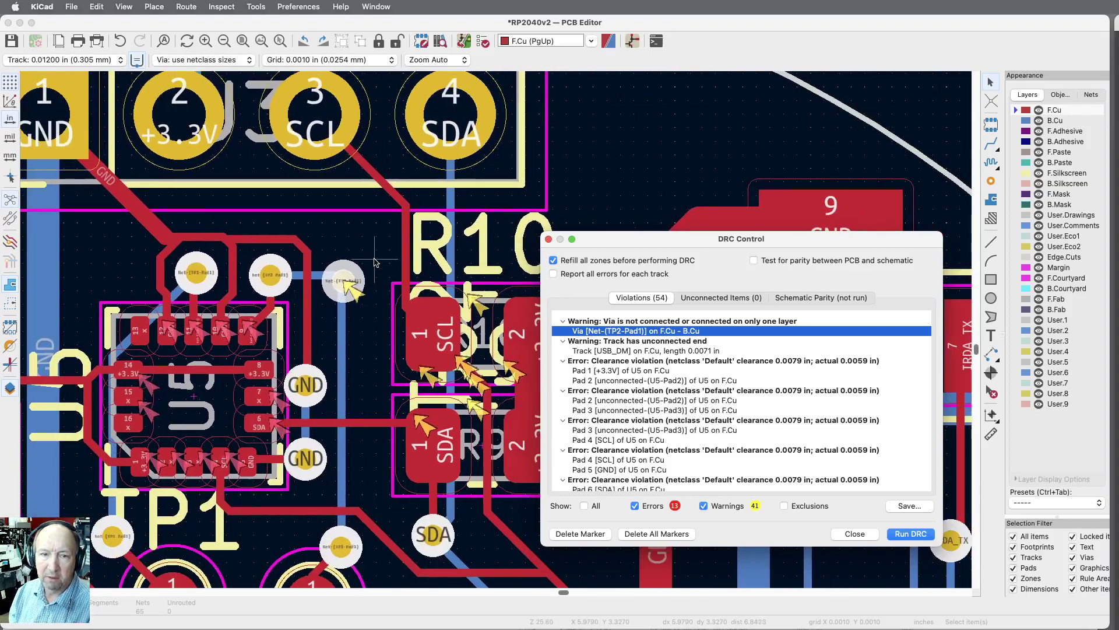
{"action": "scroll", "coordinate": [350, 282], "scroll_direction": "up", "scroll_amount": 6}
{"action": "scroll", "coordinate": [344, 285], "scroll_direction": "left", "scroll_amount": 1}
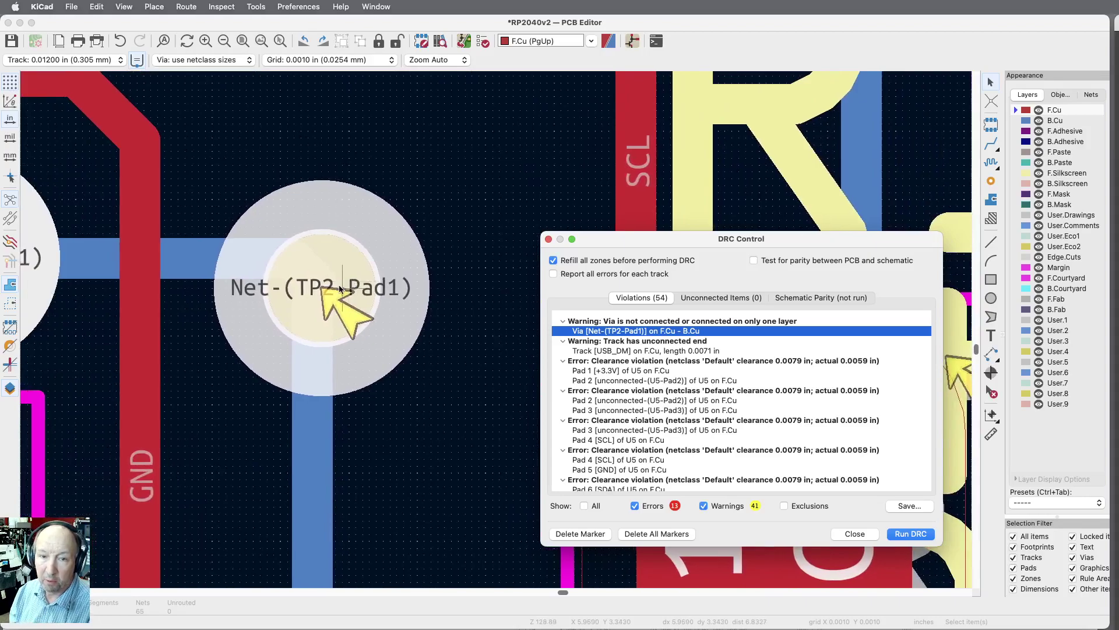
Delete the flagged Net-(TP2-Pad1) via and the short diagonal B.Cu segment at its location
{"action": "left_click", "coordinate": [993, 394]}
{"action": "left_click", "coordinate": [407, 267]}
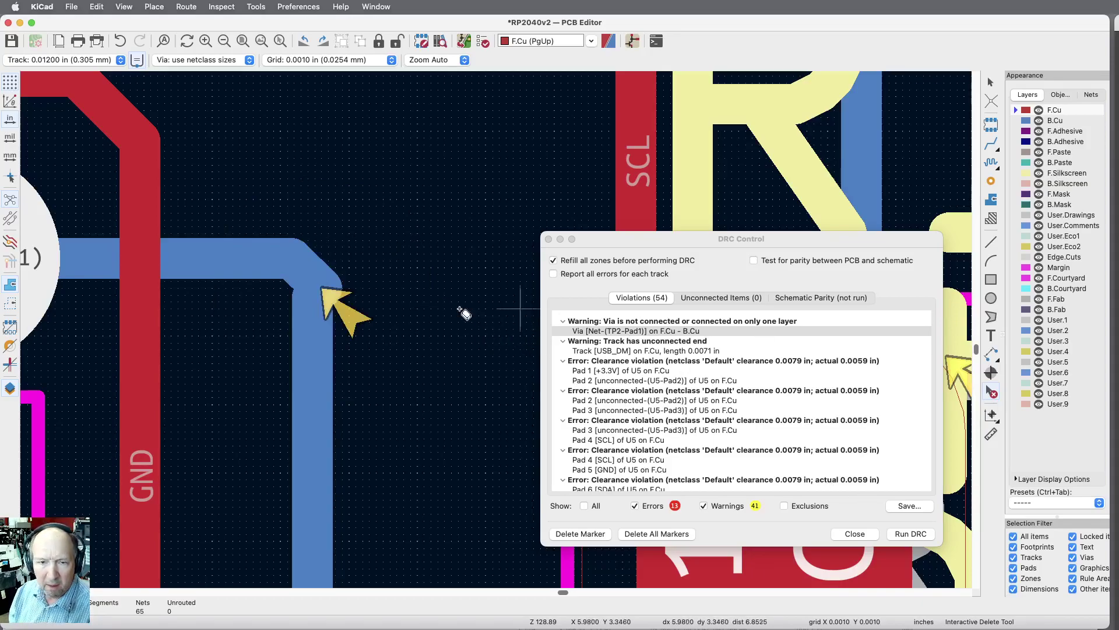
{"action": "left_click", "coordinate": [324, 277]}
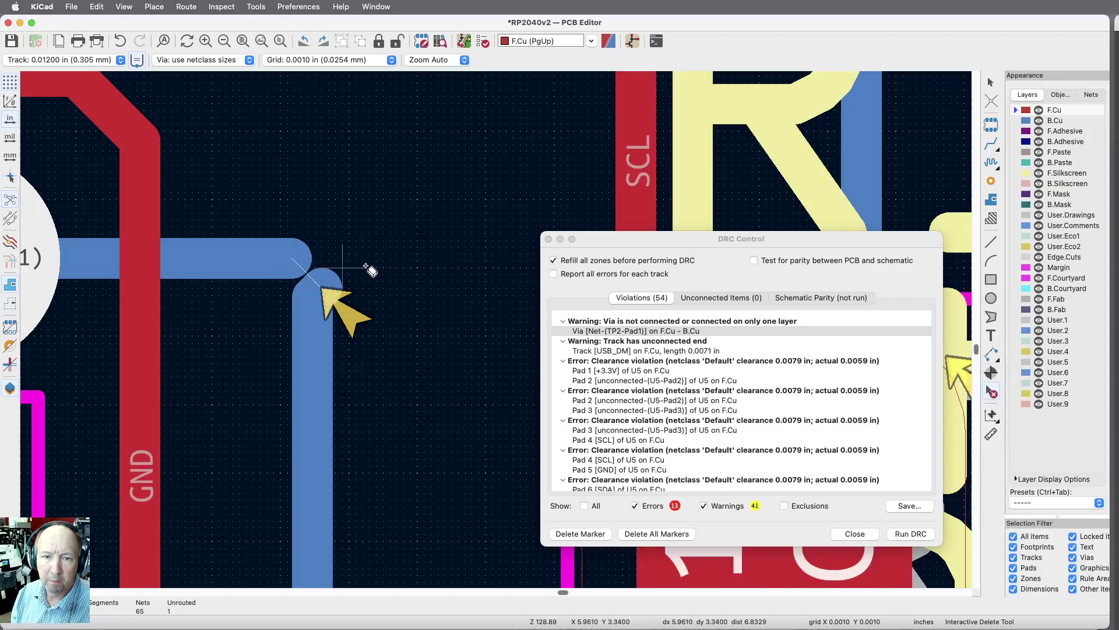
Delete the leftover short B.Cu stub at the corner and route a new B.Cu segment joining the vertical and horizontal tracks
{"action": "left_click", "coordinate": [315, 275]}
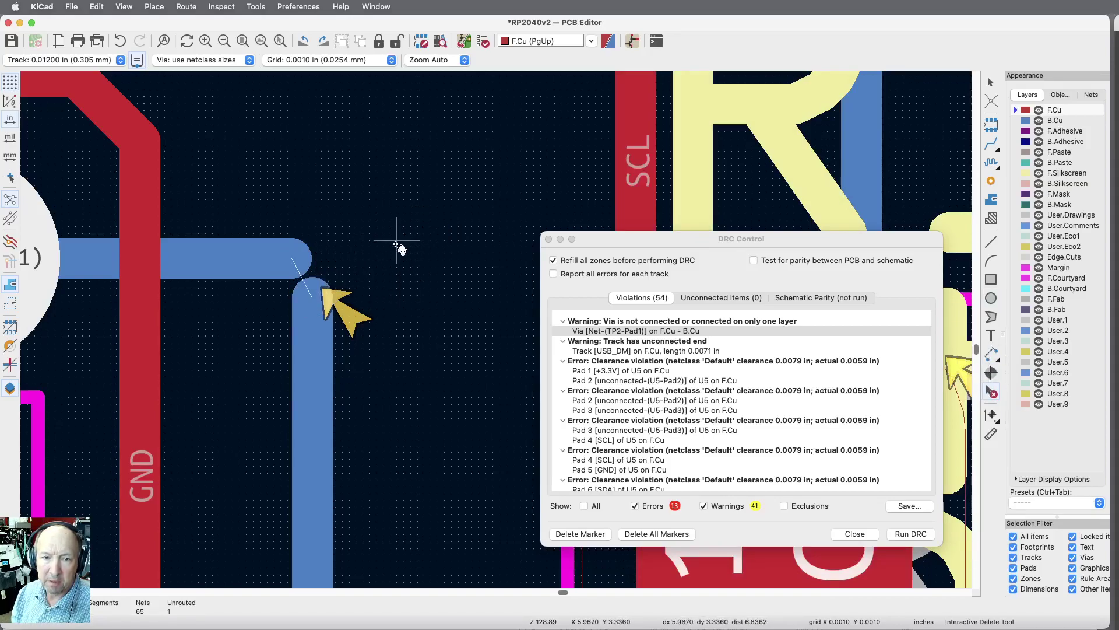
{"action": "left_click", "coordinate": [991, 143]}
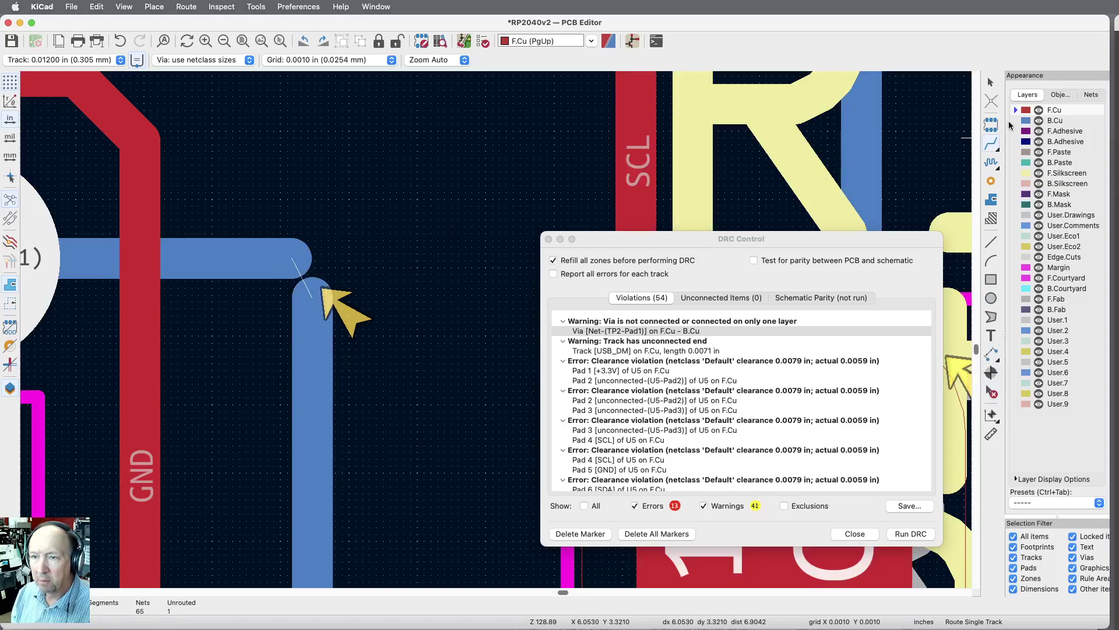
{"action": "key", "text": "Page_Down"}
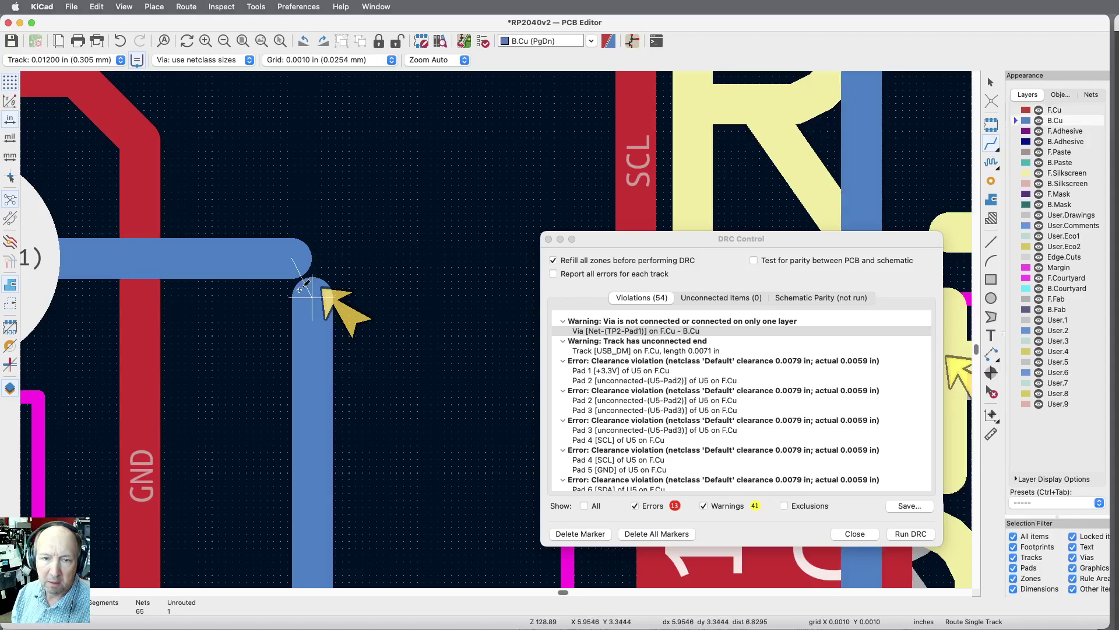
{"action": "left_click", "coordinate": [312, 290]}
{"action": "left_click", "coordinate": [299, 257]}
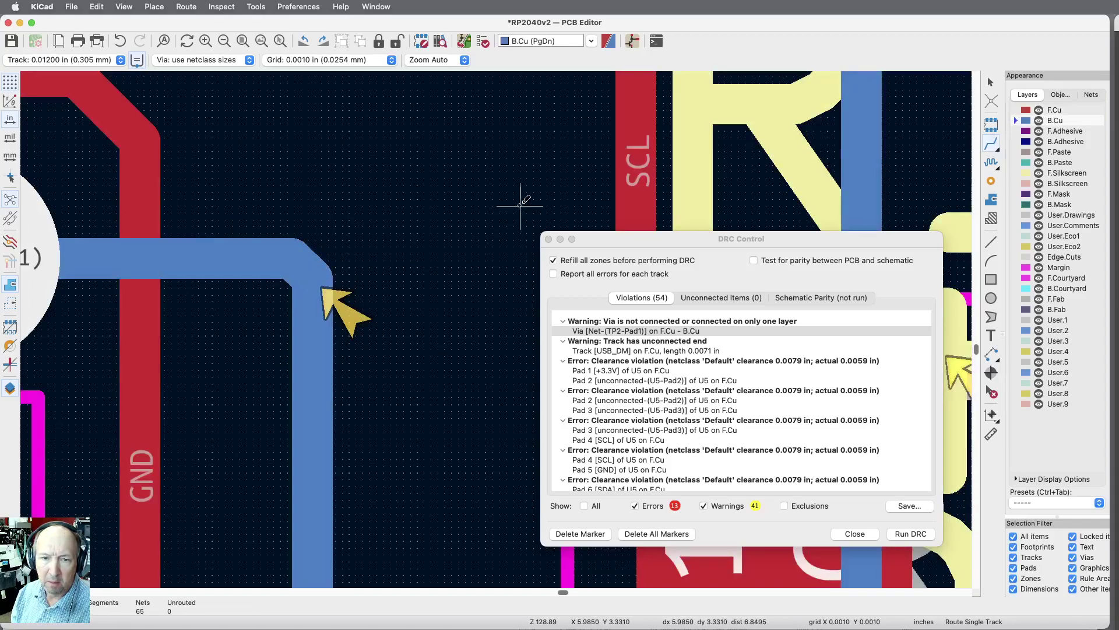
Rerun the design rules check, locate the flagged USB_DM track, and delete the diagonal F.Cu segment entering pad 2
{"action": "left_click", "coordinate": [898, 534]}
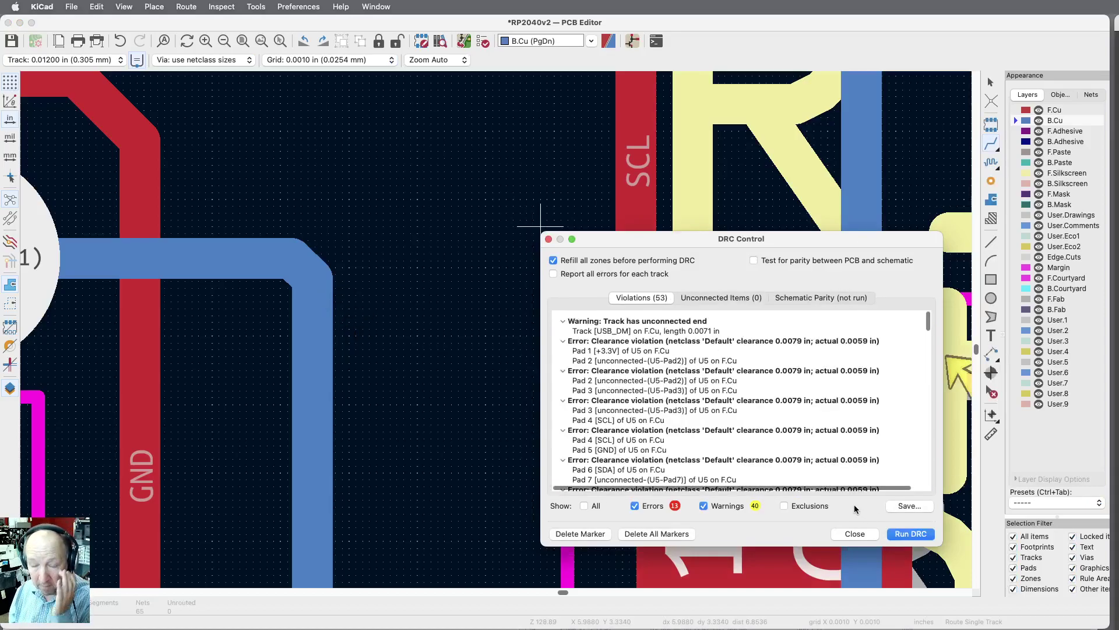
{"action": "left_click", "coordinate": [638, 331]}
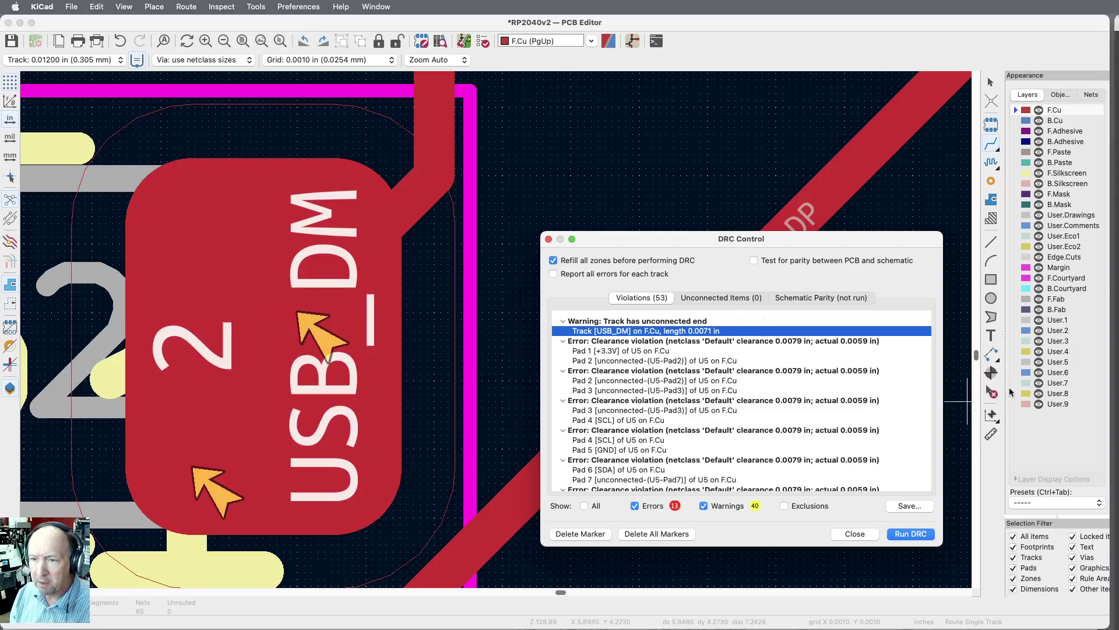
{"action": "left_click", "coordinate": [992, 393]}
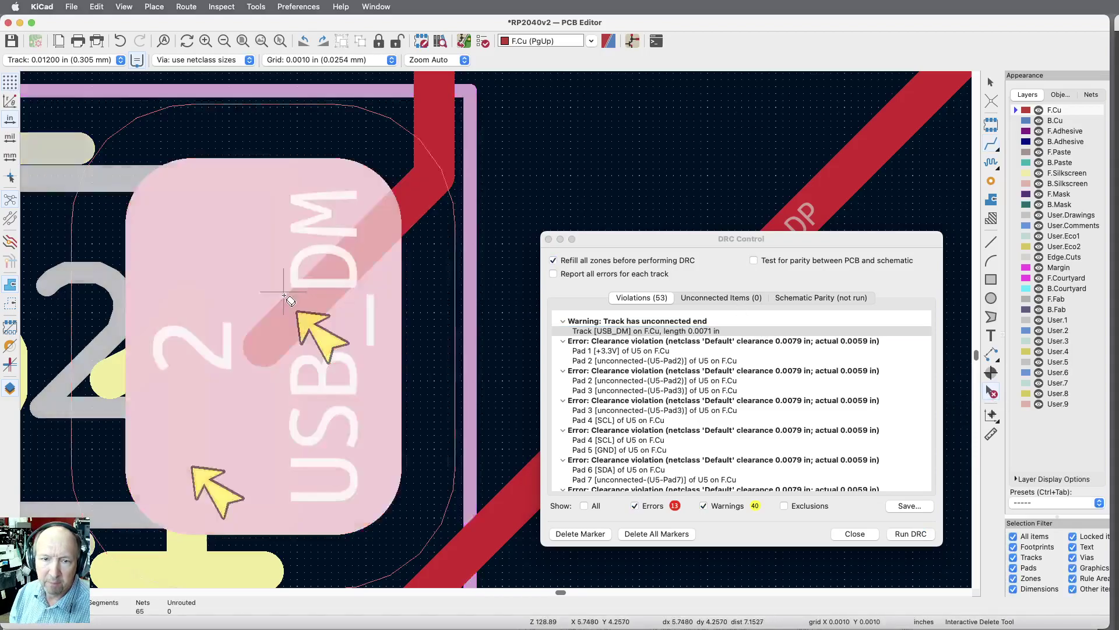
{"action": "left_click", "coordinate": [310, 345]}
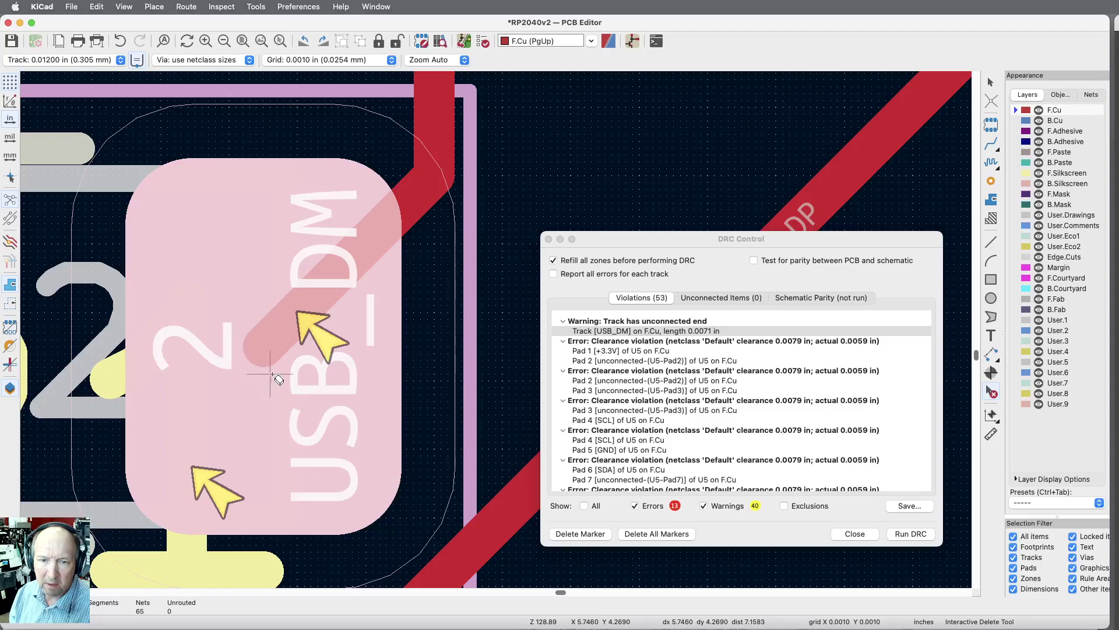
{"action": "left_click", "coordinate": [423, 211]}
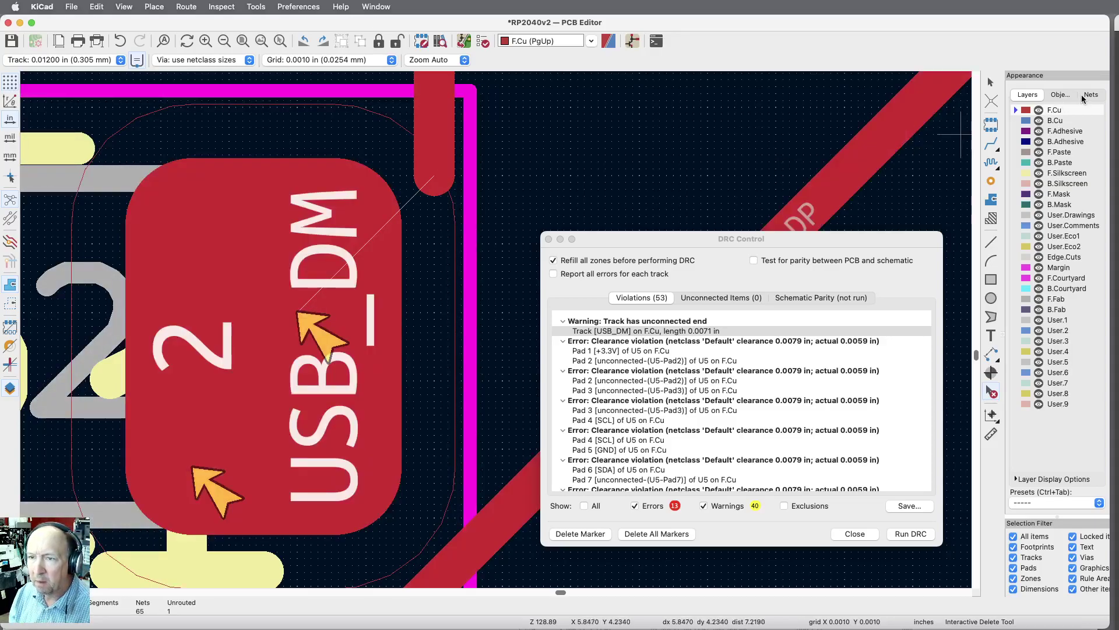
Hide the front footprints, delete the short USB_DM segment underneath pad 2, and show the front footprints again
{"action": "left_click", "coordinate": [1060, 95]}
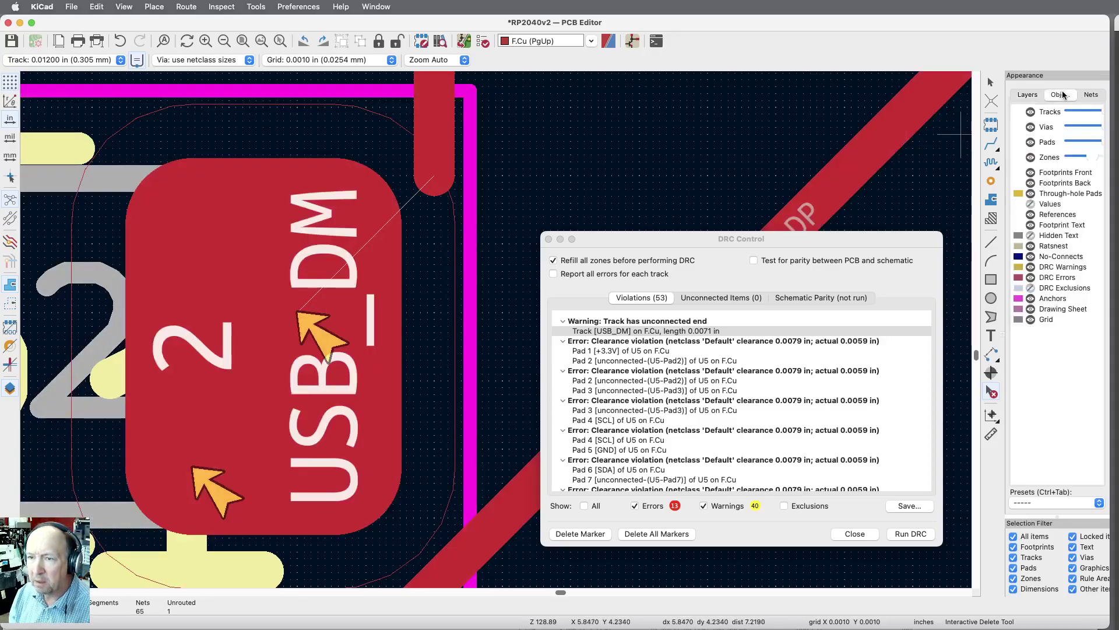
{"action": "left_click", "coordinate": [1031, 172]}
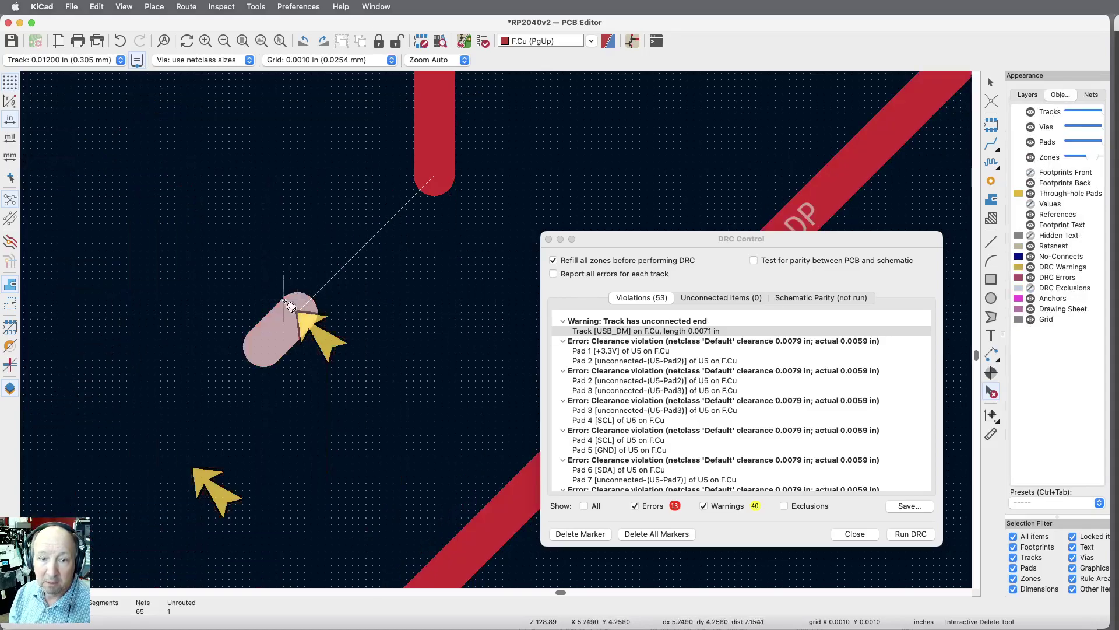
{"action": "left_click", "coordinate": [268, 337]}
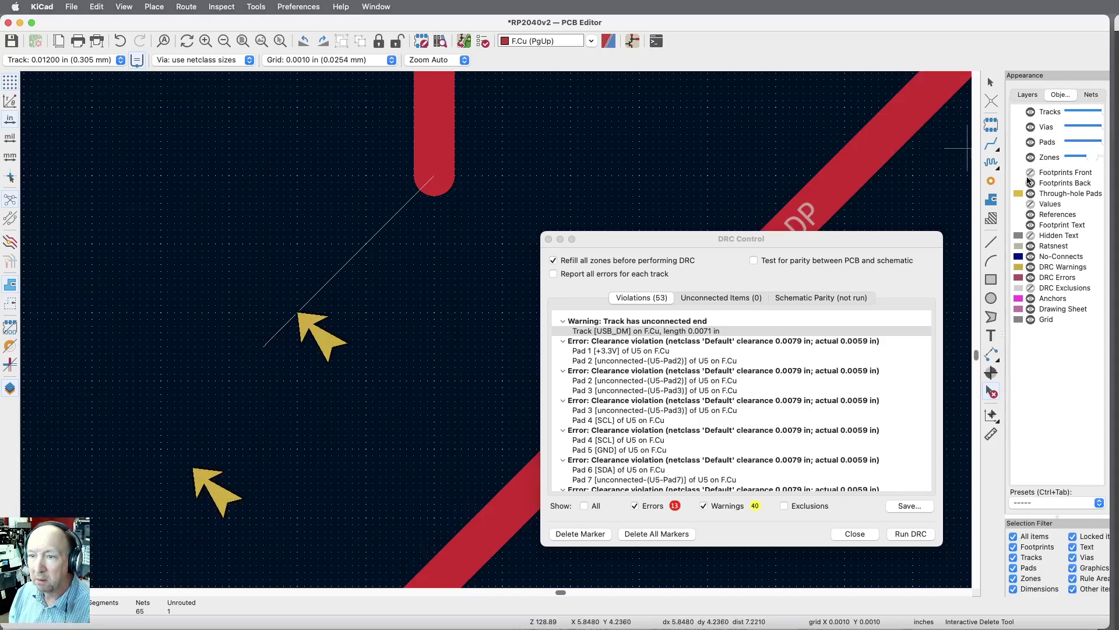
{"action": "left_click", "coordinate": [1030, 174]}
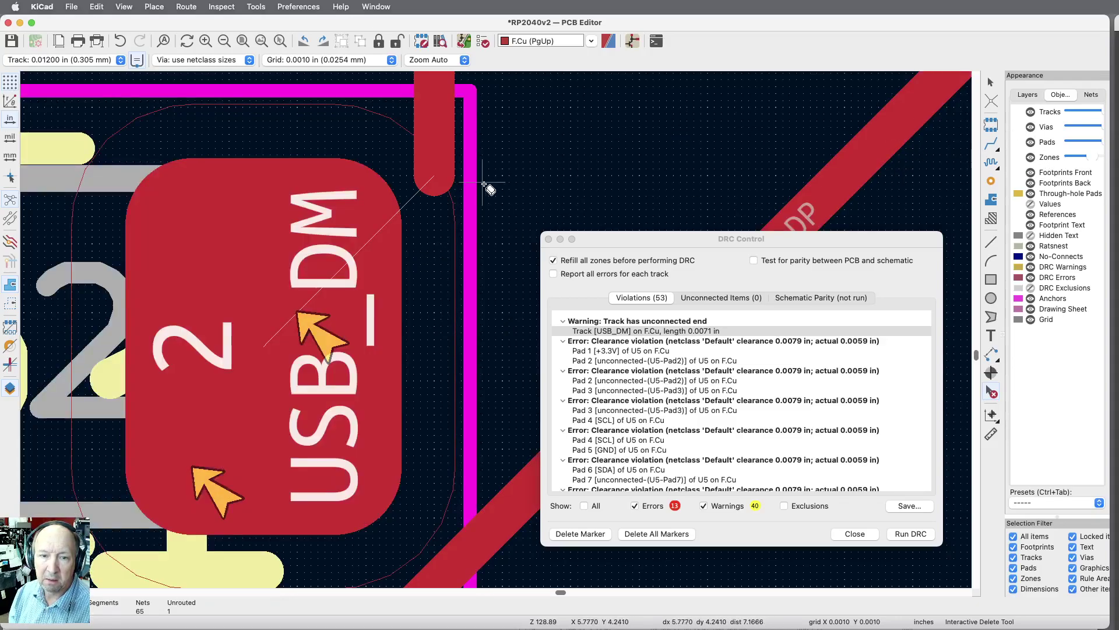
Set the track width to 0.006 in and route USB_DM on F.Cu from the vertical track's end to the centre of pad 2
{"action": "left_click", "coordinate": [991, 145]}
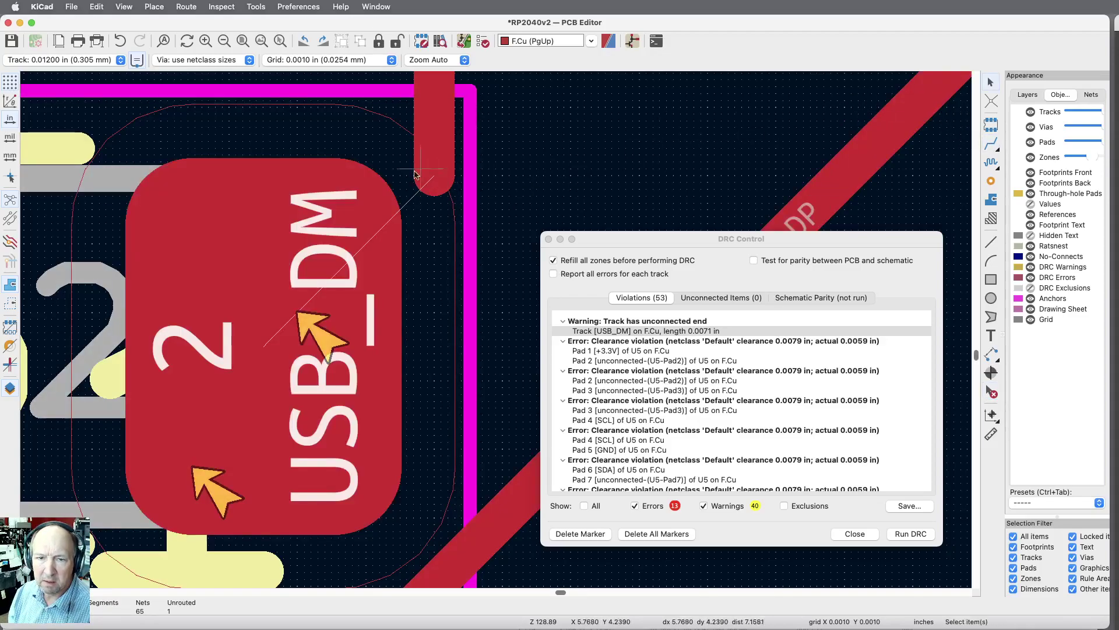
{"action": "left_click", "coordinate": [121, 60]}
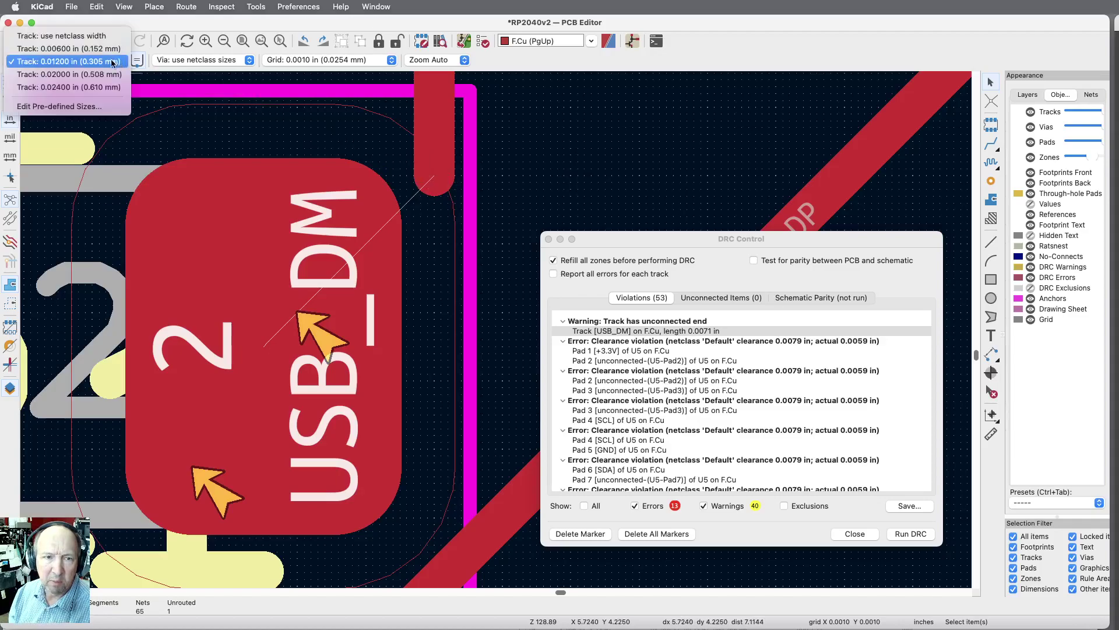
{"action": "left_click", "coordinate": [58, 45]}
{"action": "left_click", "coordinate": [991, 143]}
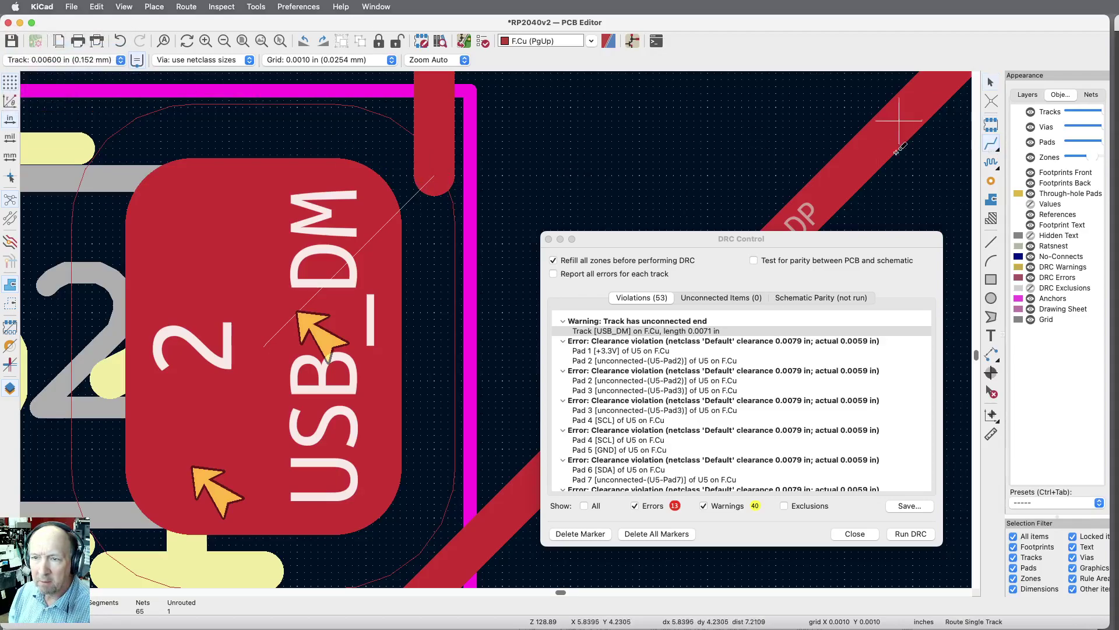
{"action": "left_click", "coordinate": [433, 175]}
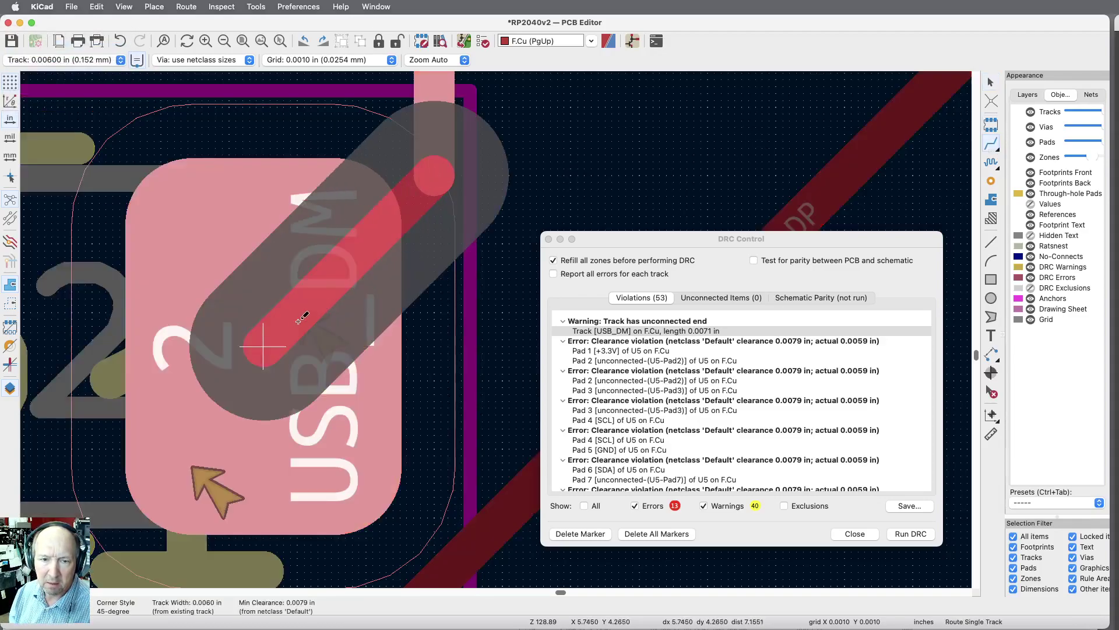
{"action": "left_click", "coordinate": [267, 343]}
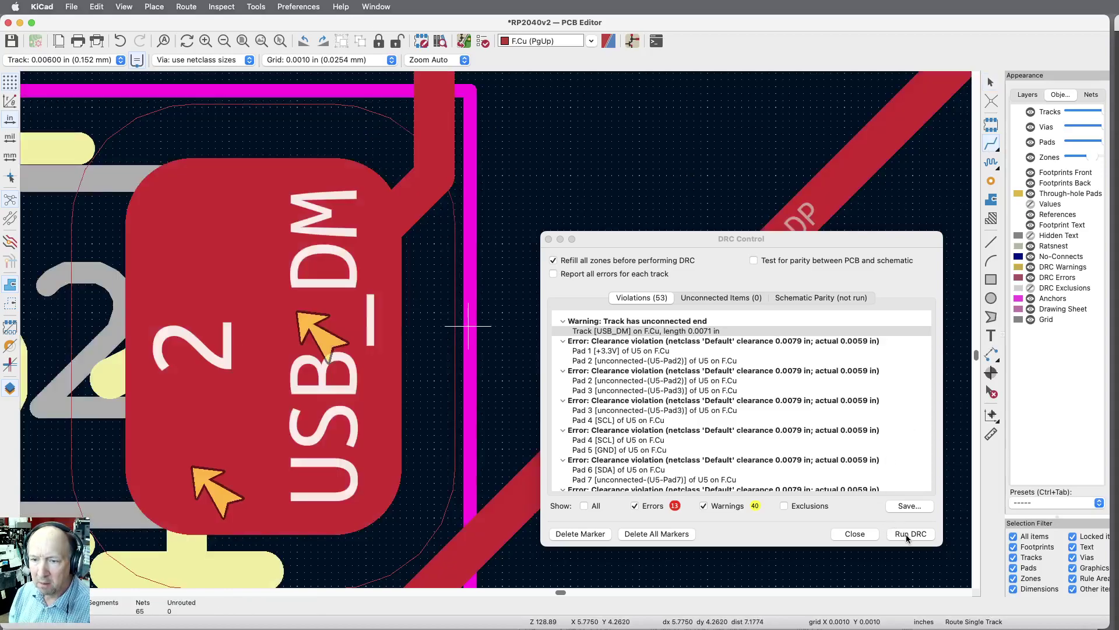
Rerun the design rules check and inspect the pad 1 clearance violation on U5, with front footprints hidden and shown
{"action": "left_click", "coordinate": [910, 534]}
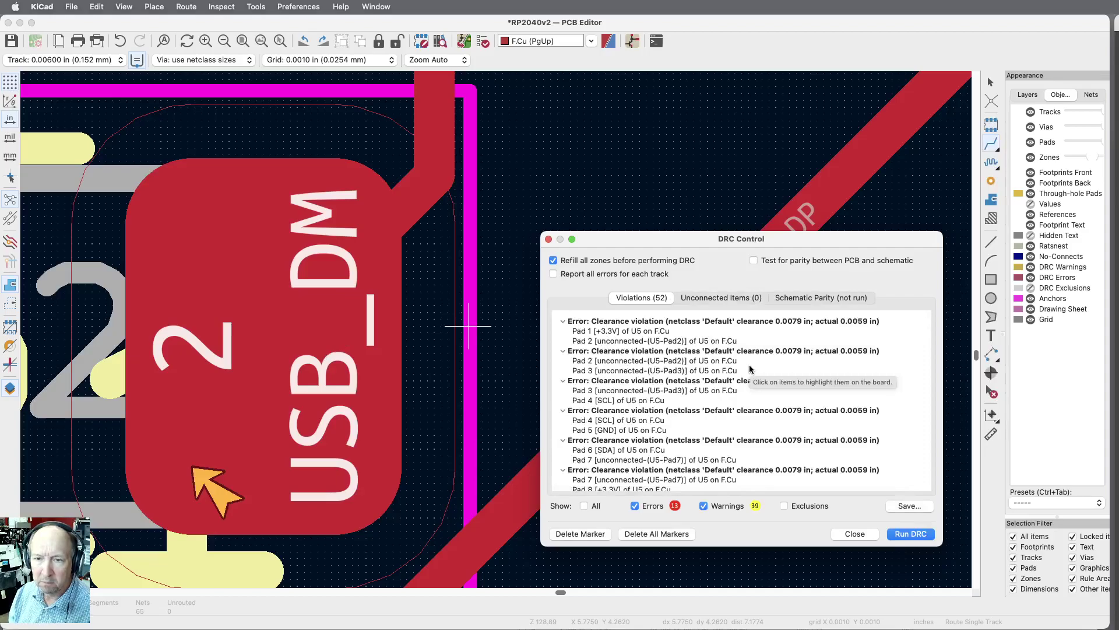
{"action": "left_click", "coordinate": [623, 332]}
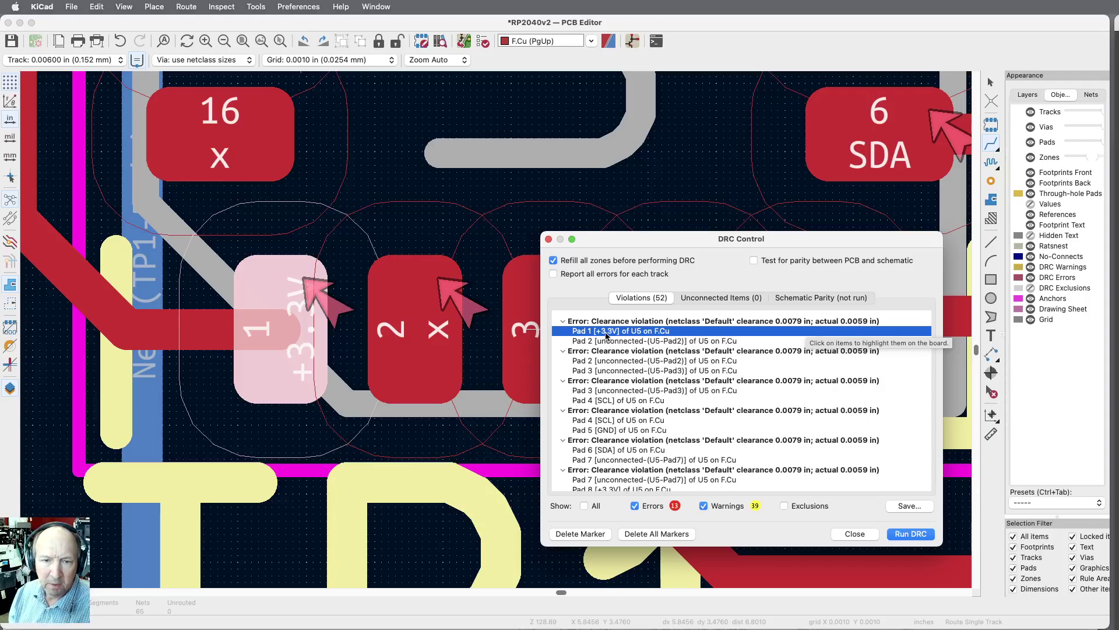
{"action": "left_click", "coordinate": [1031, 184]}
{"action": "left_click", "coordinate": [1031, 172]}
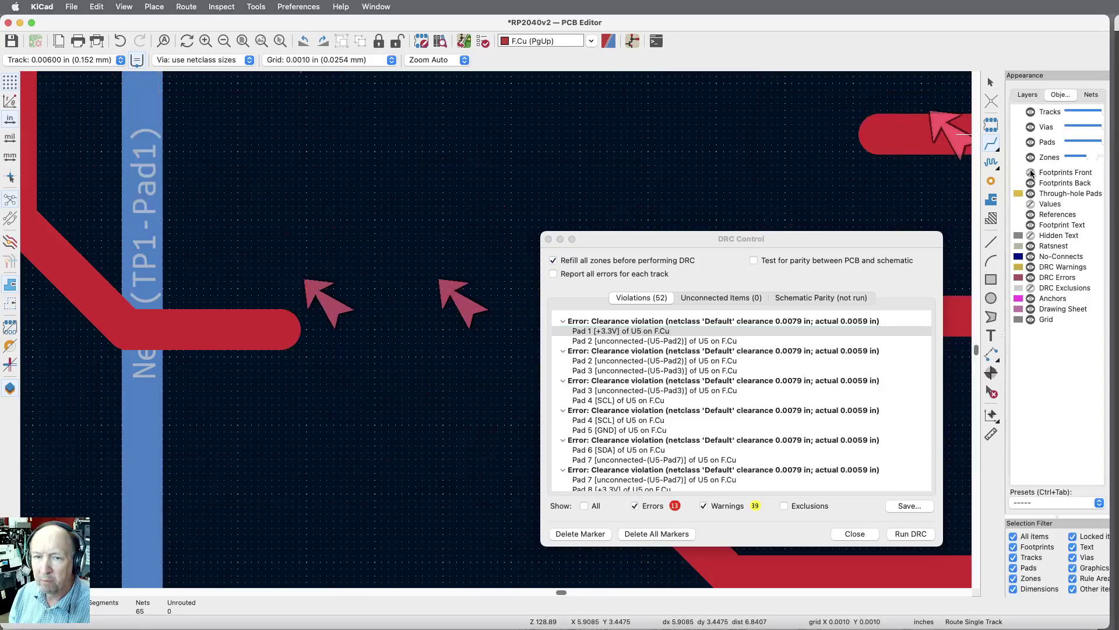
{"action": "left_click", "coordinate": [1030, 172]}
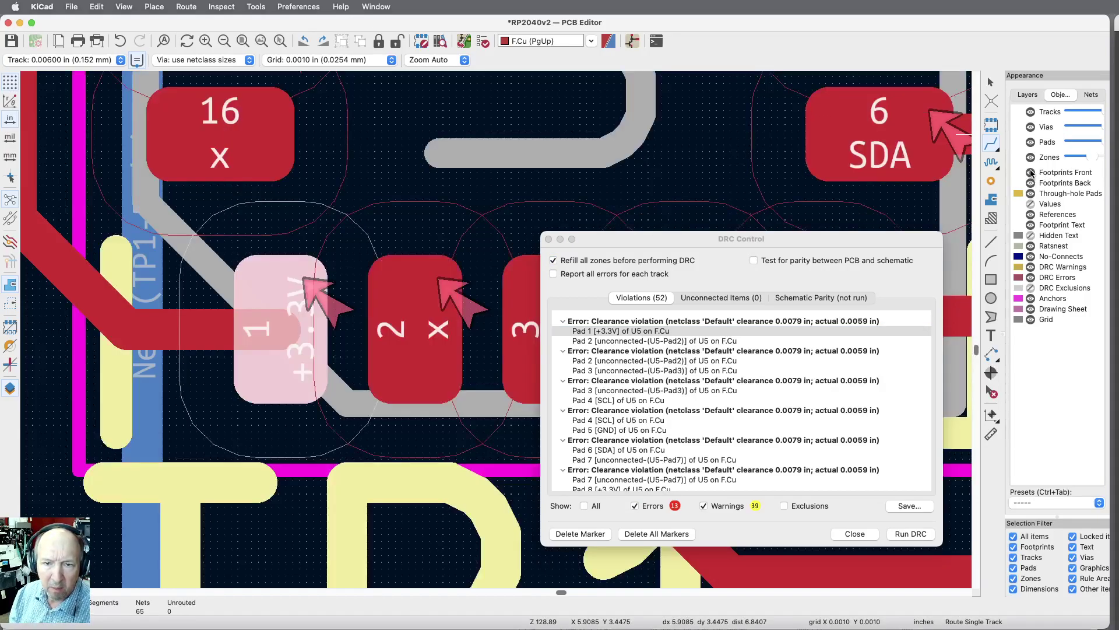
{"action": "mouse_move", "coordinate": [699, 246]}
{"action": "left_mouse_down"}
{"action": "mouse_move", "coordinate": [698, 229]}
{"action": "mouse_move", "coordinate": [695, 417]}
{"action": "mouse_move", "coordinate": [706, 232]}
{"action": "left_mouse_up"}
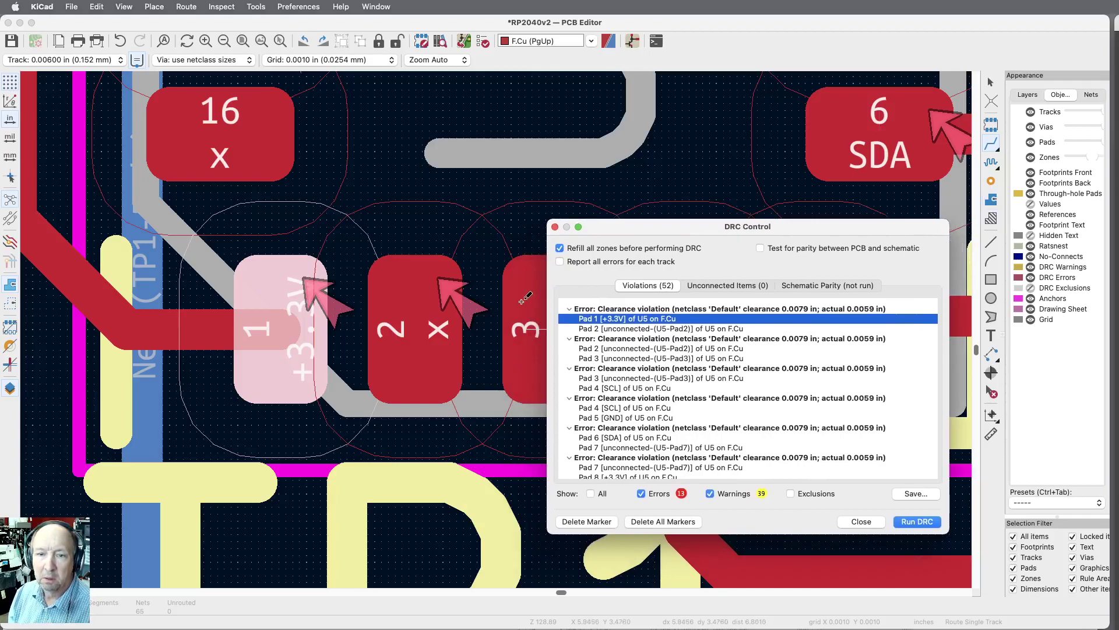
{"action": "scroll", "coordinate": [301, 354], "scroll_direction": "down", "scroll_amount": 5}
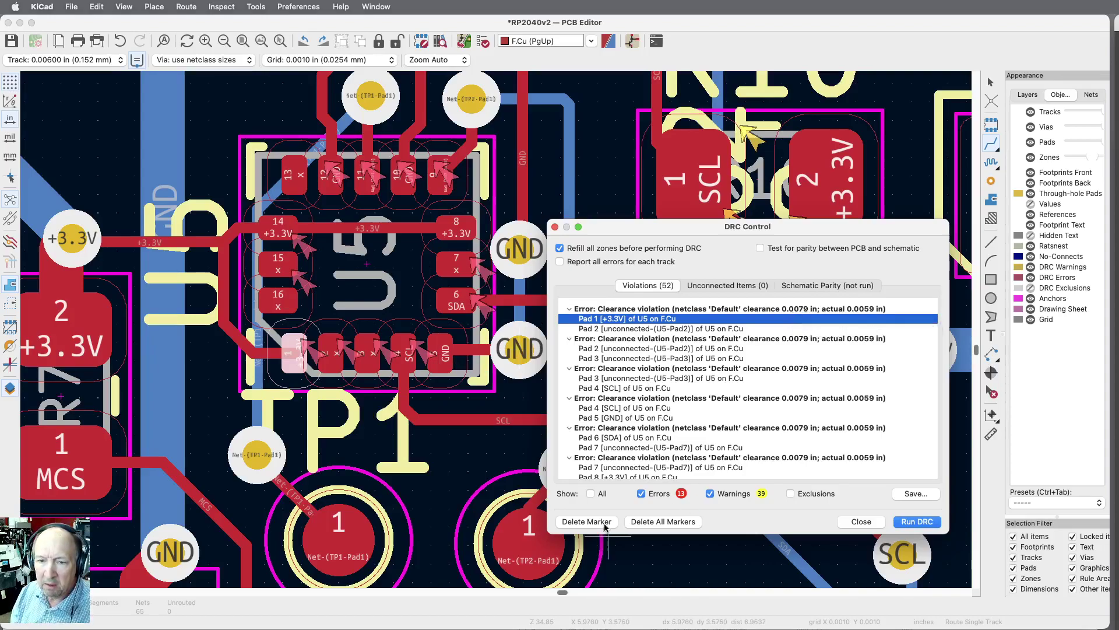
Delete all design rule violation markers and close the DRC Control dialog
{"action": "left_click", "coordinate": [653, 521]}
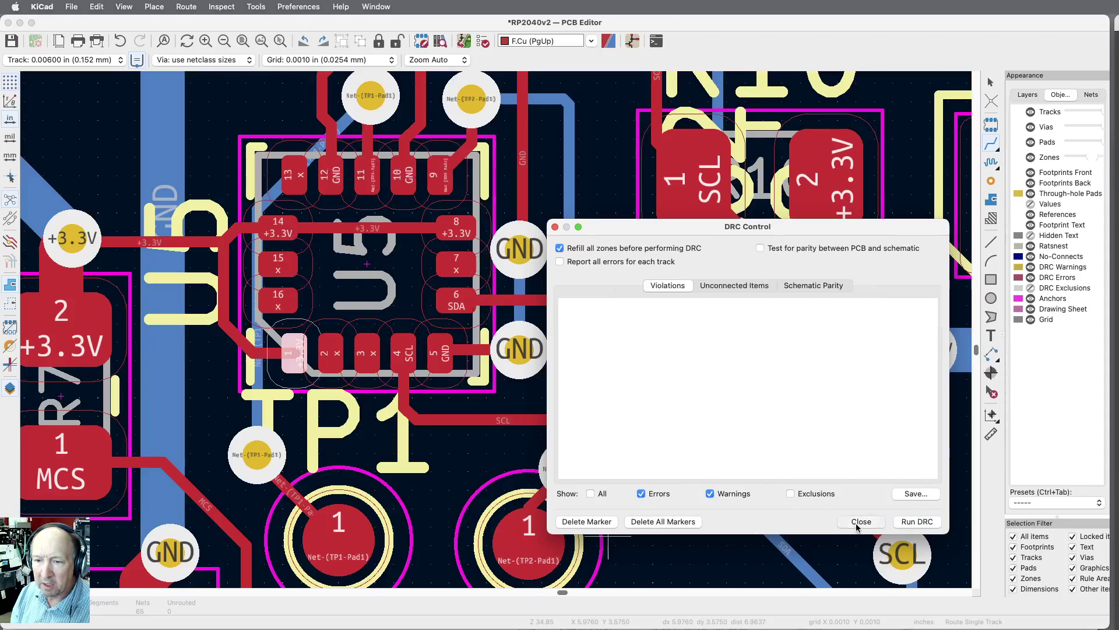
{"action": "left_click", "coordinate": [861, 521]}
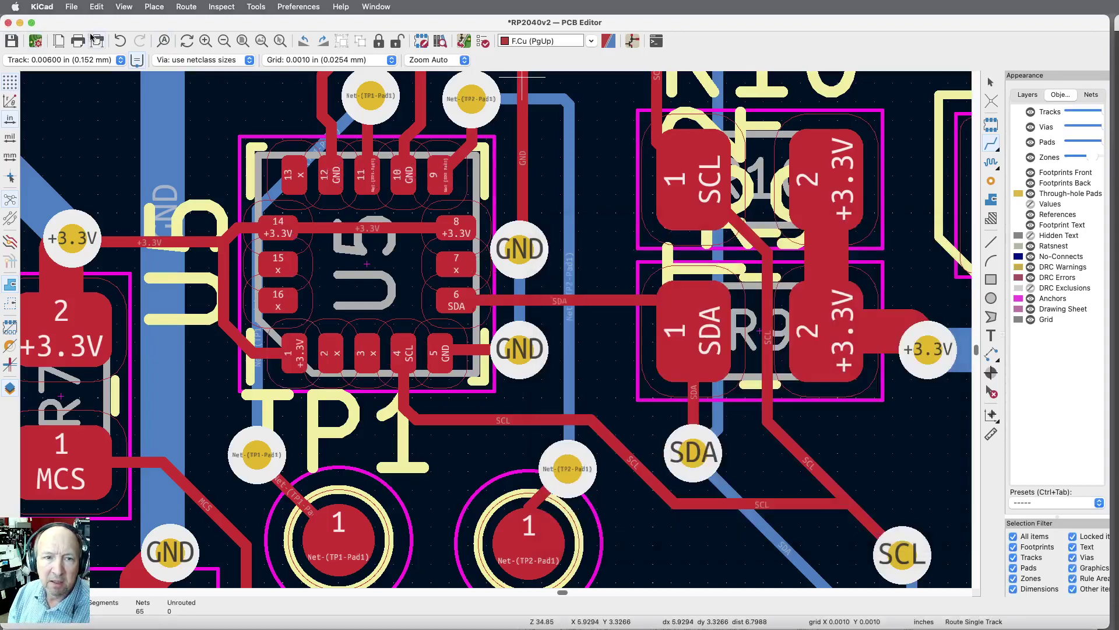
Set the minimum track width to 0.0059 in in the board's design rule constraints
{"action": "left_click", "coordinate": [120, 61]}
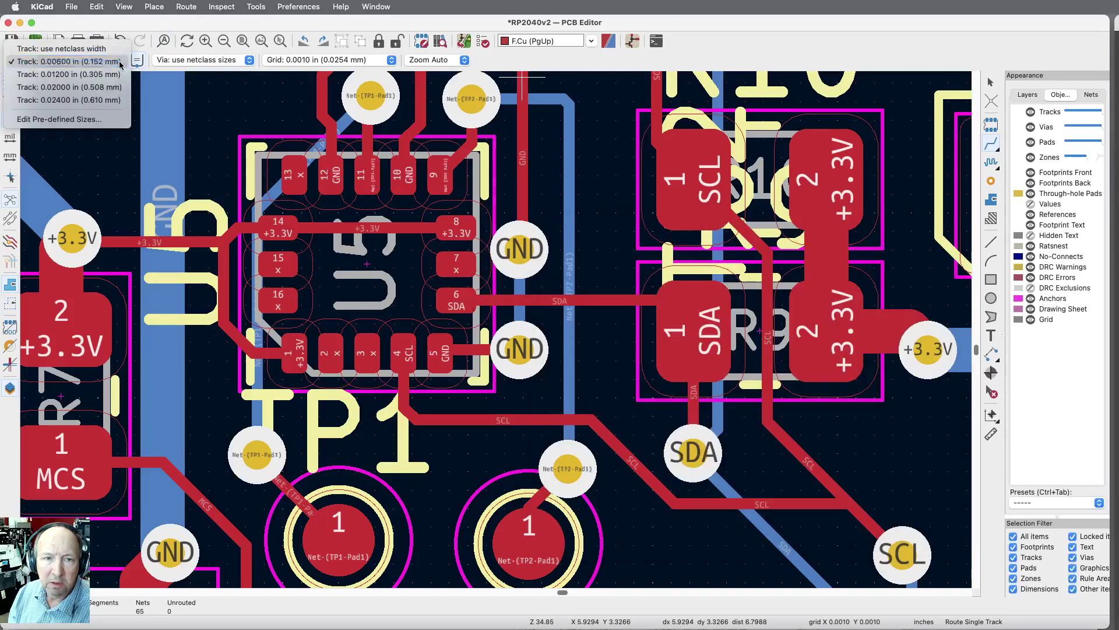
{"action": "left_click", "coordinate": [68, 119]}
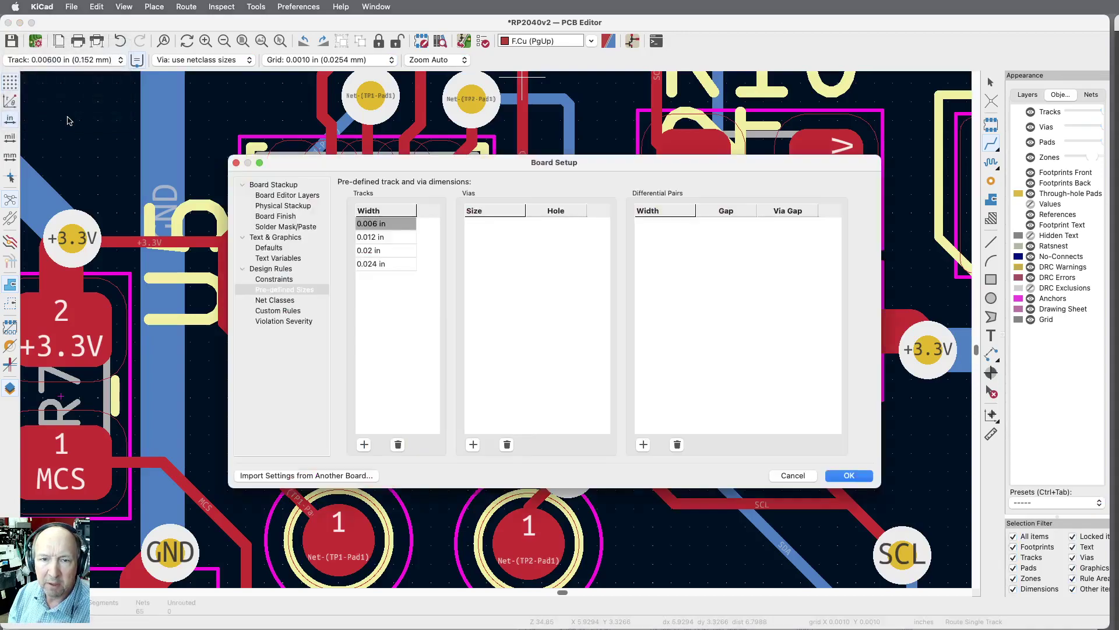
{"action": "left_click", "coordinate": [281, 269]}
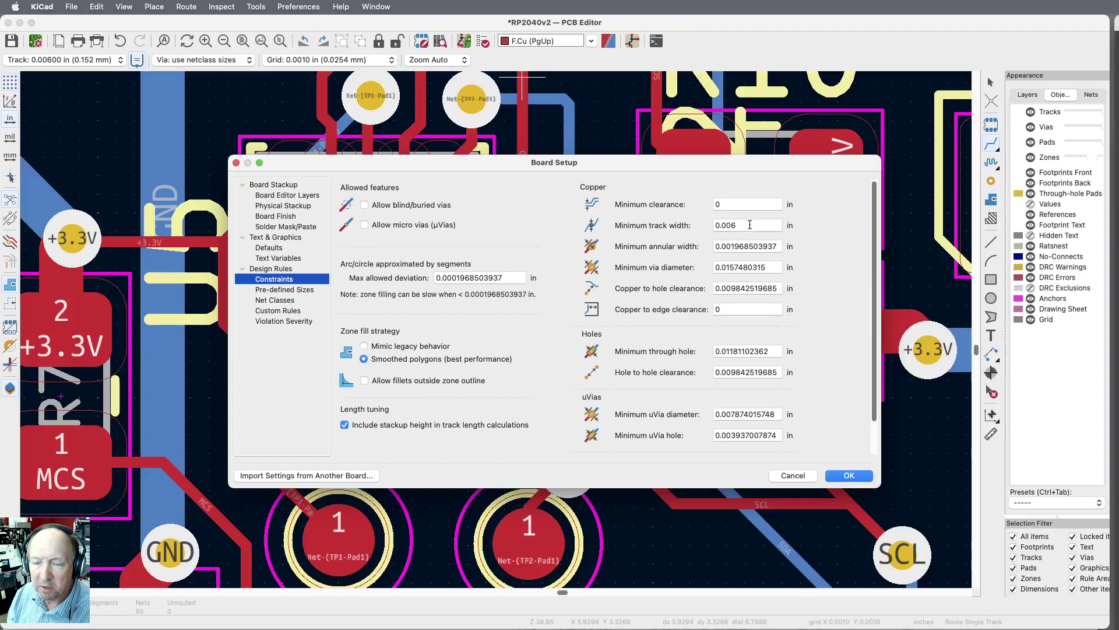
{"action": "left_click", "coordinate": [772, 226]}
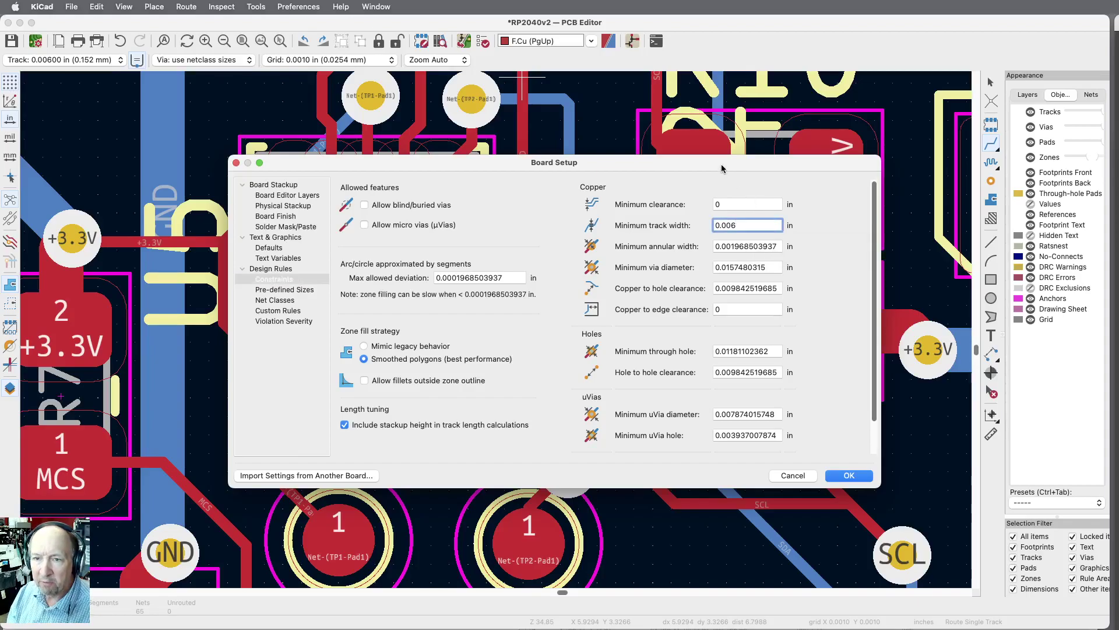
{"action": "key", "text": "BackSpace"}
{"action": "type", "text": "59"}
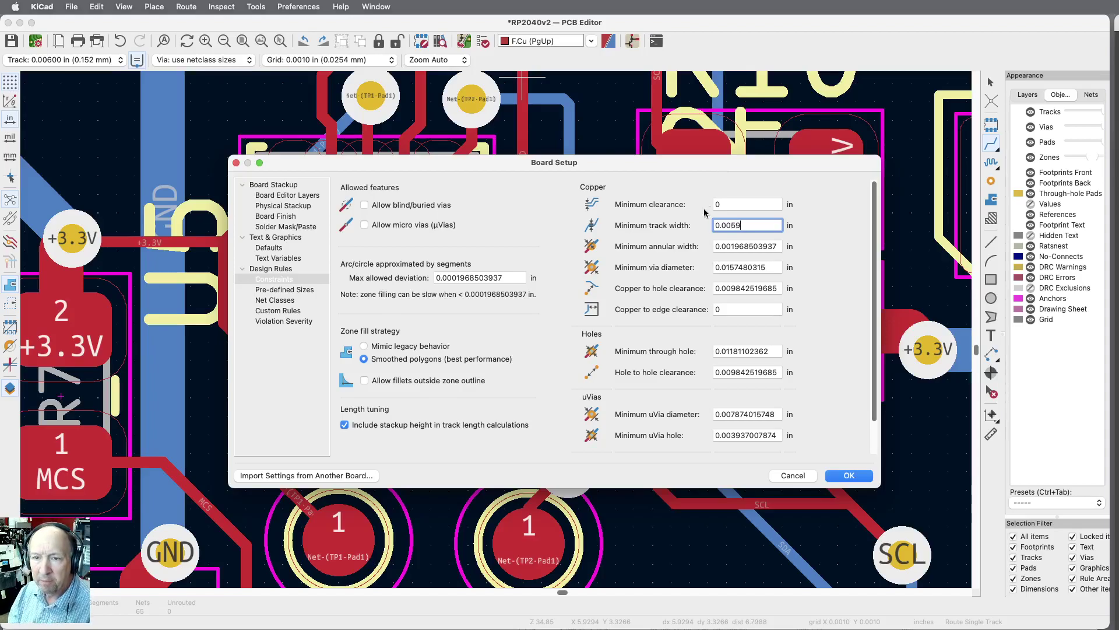
{"action": "left_click", "coordinate": [850, 475]}
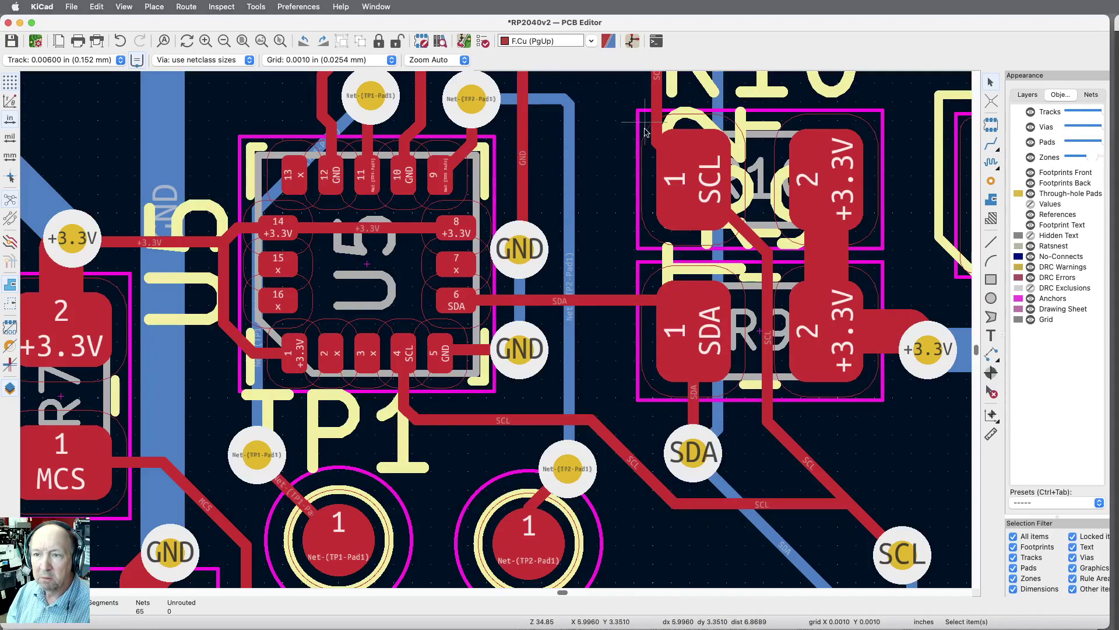
Reopen DRC Control and run the check with the updated board constraints
{"action": "left_click", "coordinate": [482, 42]}
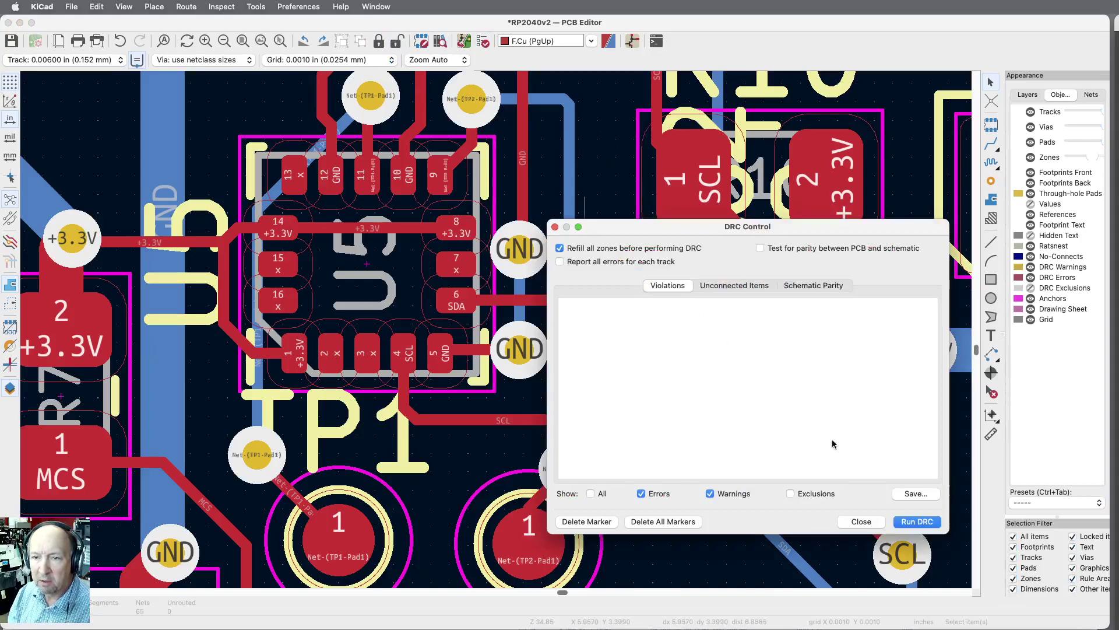
{"action": "left_click", "coordinate": [919, 522]}
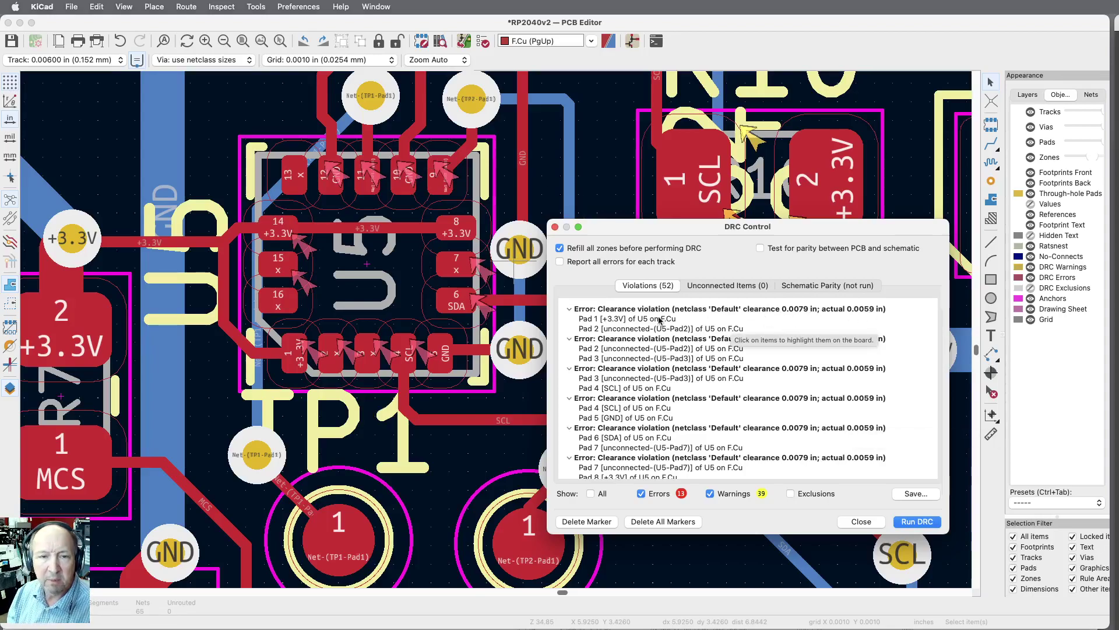
Review the board's design rules in Board Setup: pre-defined sizes, net classes, custom rules, violation severity and constraints
{"action": "left_click", "coordinate": [252, 7]}
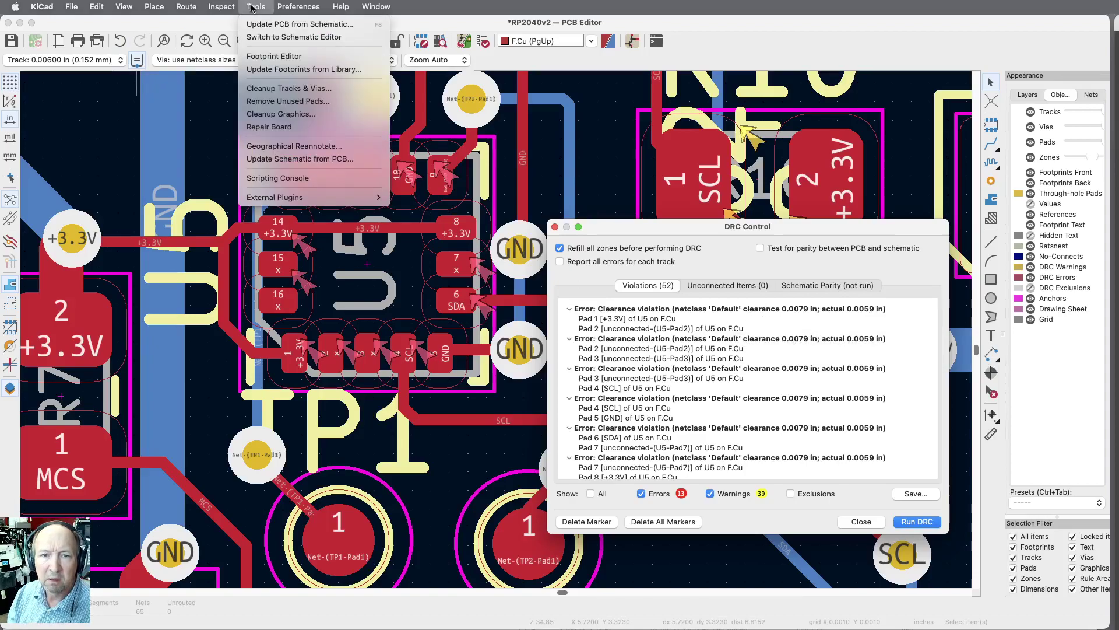
{"action": "mouse_move", "coordinate": [287, 7]}
{"action": "mouse_move", "coordinate": [251, 7]}
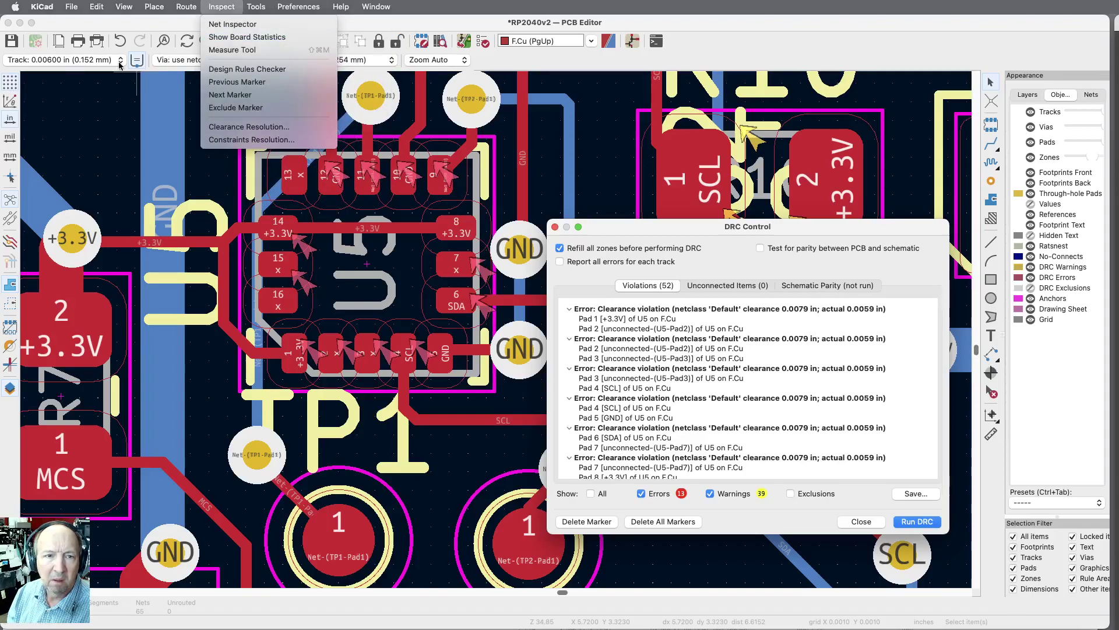
{"action": "left_click", "coordinate": [93, 63]}
{"action": "left_click", "coordinate": [92, 60]}
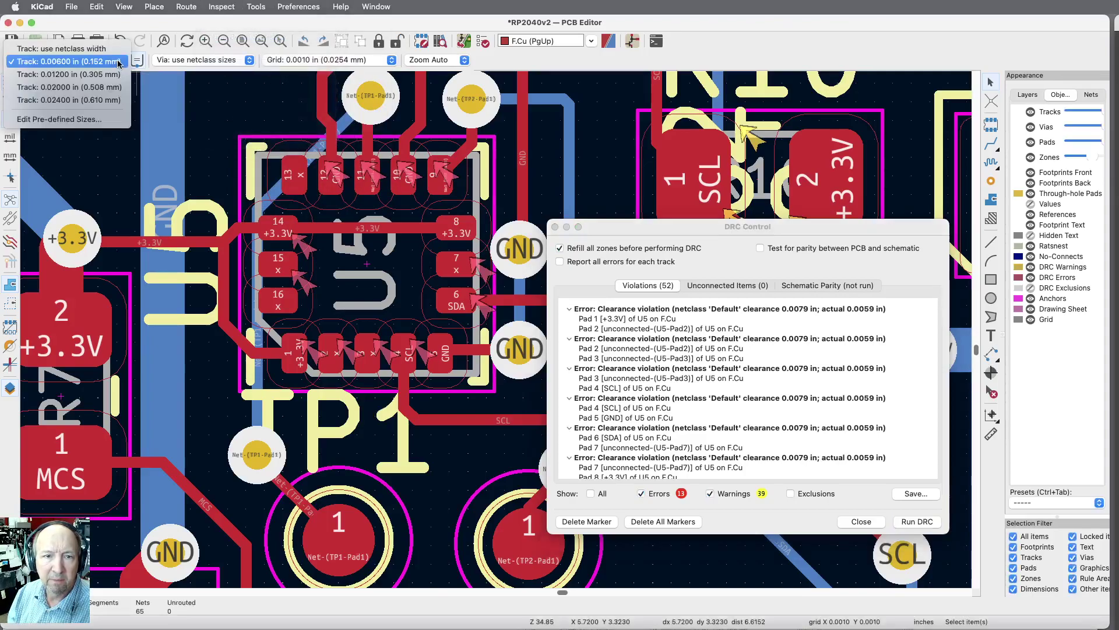
{"action": "left_click", "coordinate": [58, 119]}
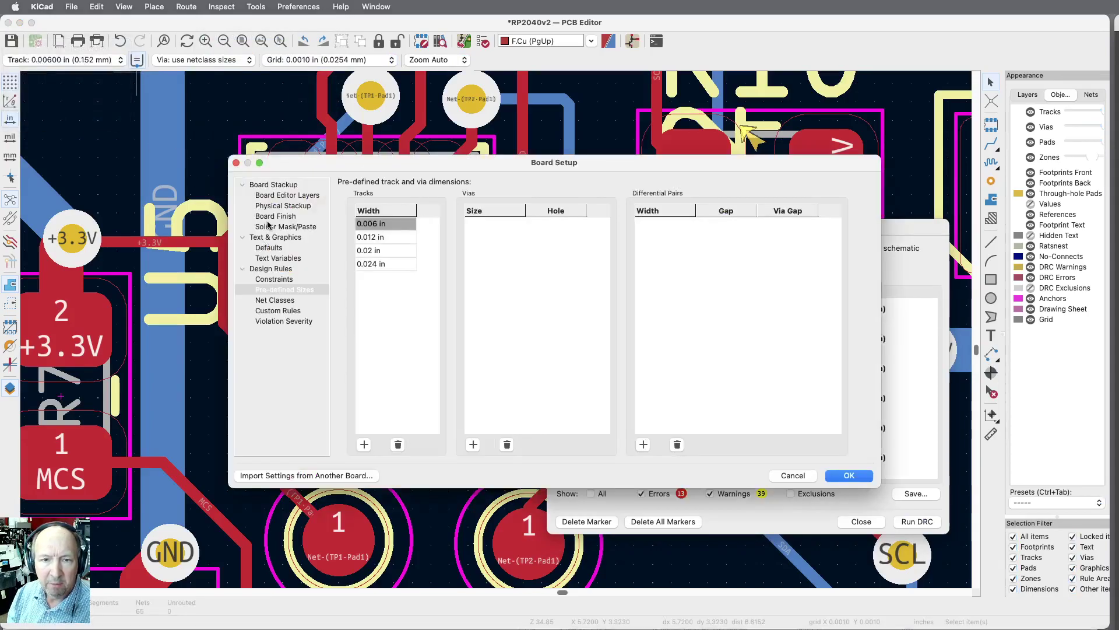
{"action": "left_click", "coordinate": [277, 274]}
{"action": "left_click", "coordinate": [285, 291]}
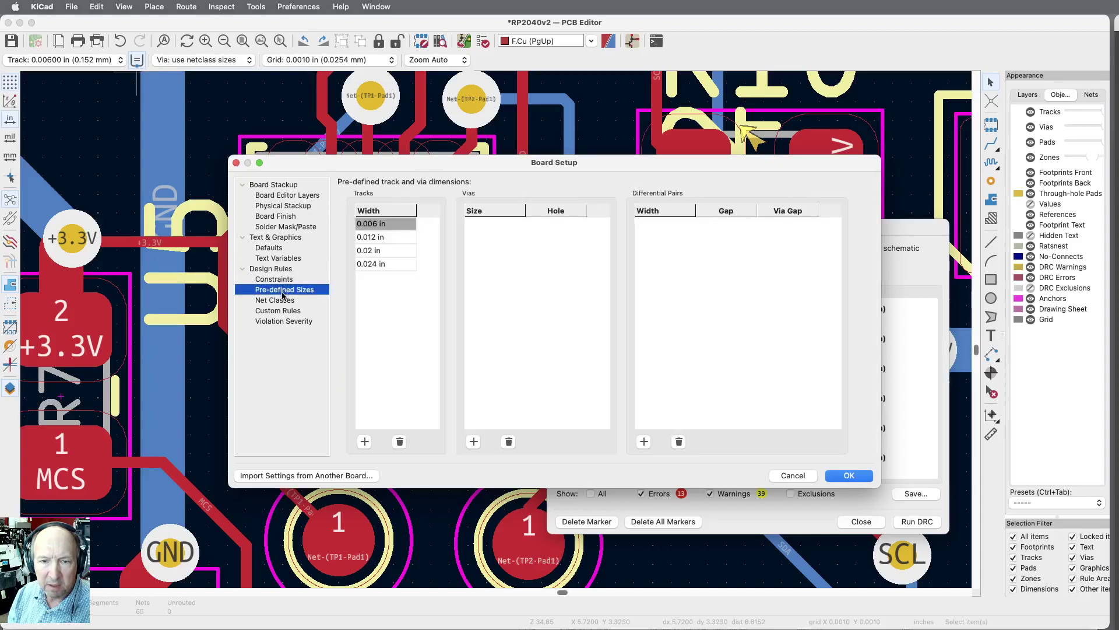
{"action": "left_click", "coordinate": [277, 301]}
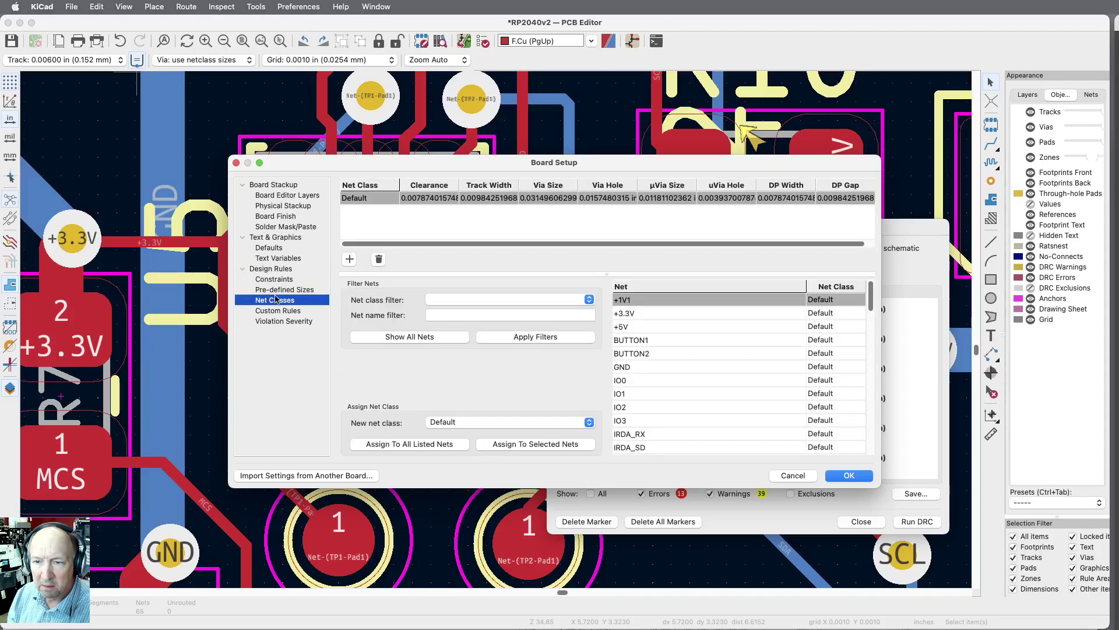
{"action": "scroll", "coordinate": [711, 326], "scroll_direction": "down", "scroll_amount": 20}
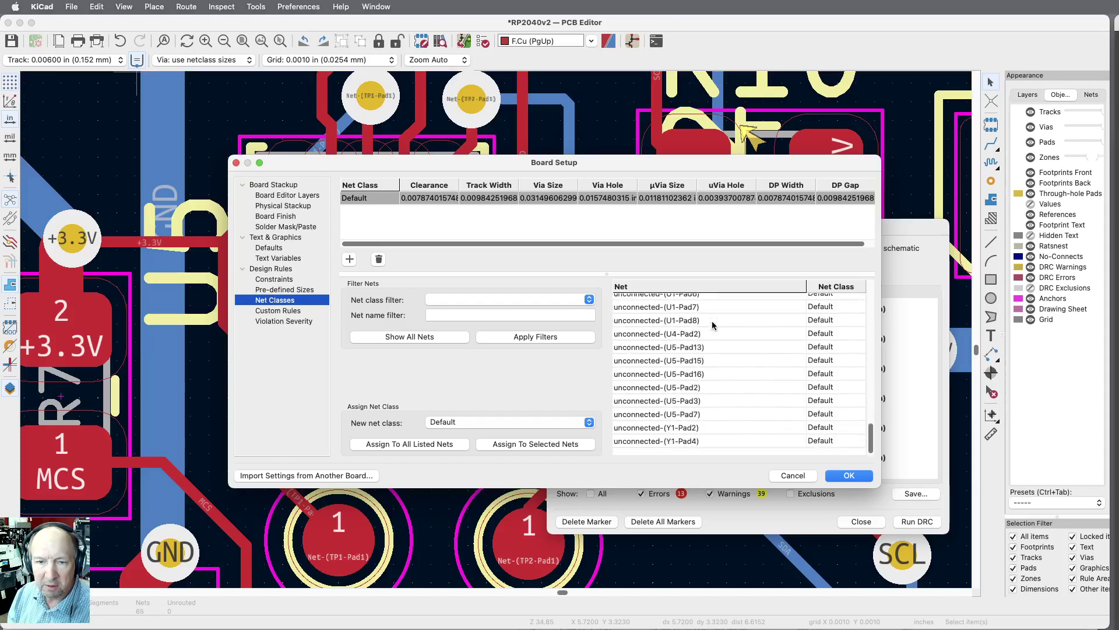
{"action": "left_click", "coordinate": [289, 312]}
{"action": "left_click", "coordinate": [289, 320]}
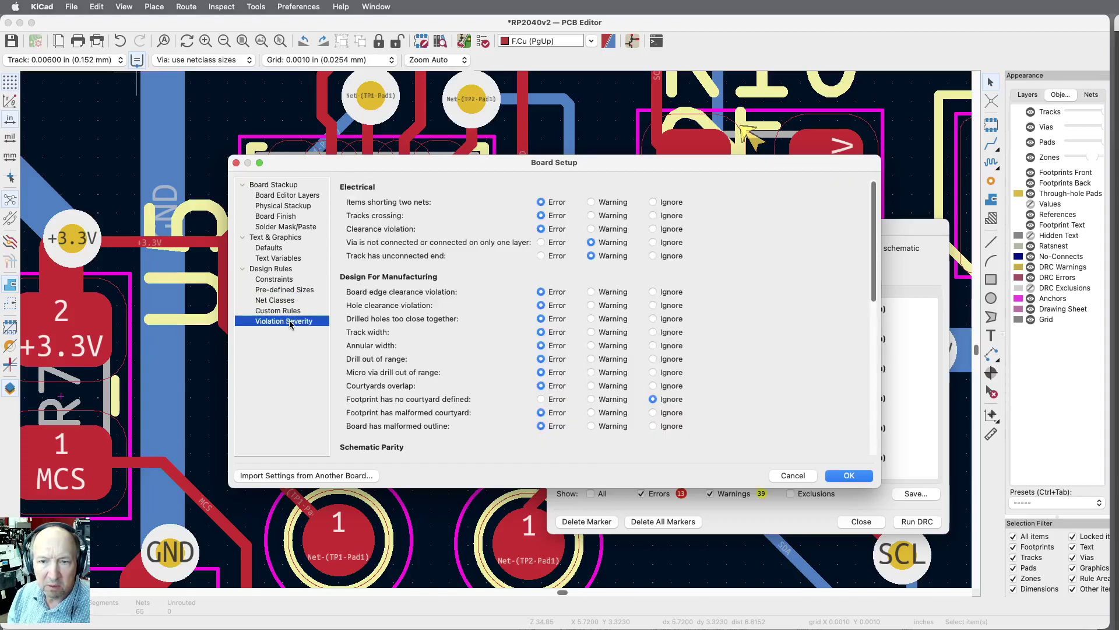
{"action": "left_click", "coordinate": [284, 280]}
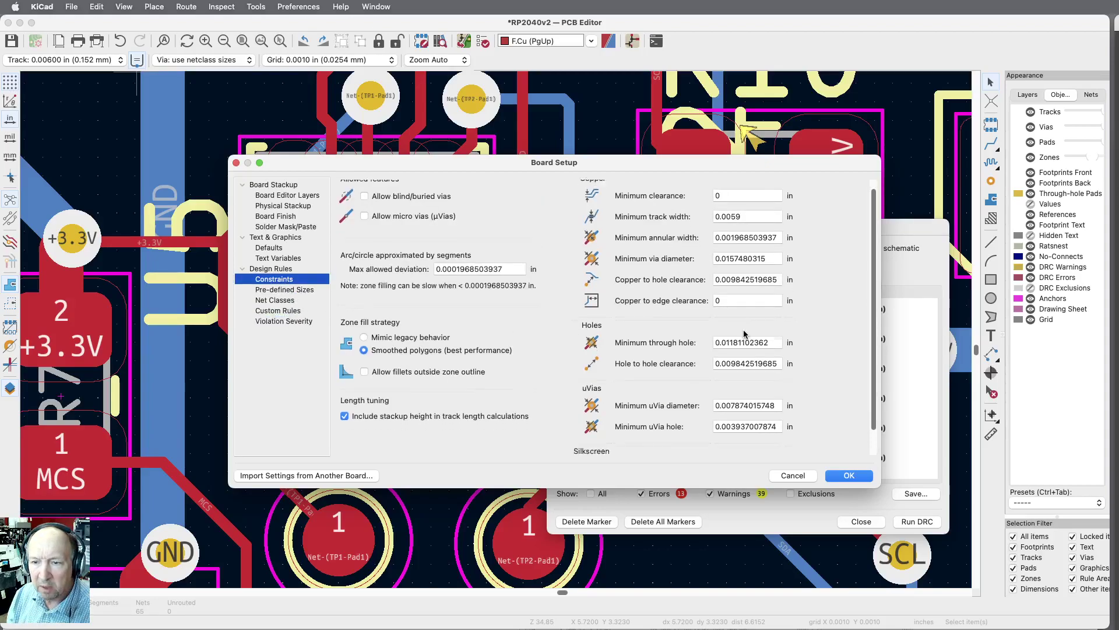
{"action": "scroll", "coordinate": [743, 330], "scroll_direction": "down", "scroll_amount": 2}
{"action": "scroll", "coordinate": [744, 331], "scroll_direction": "up", "scroll_amount": 2}
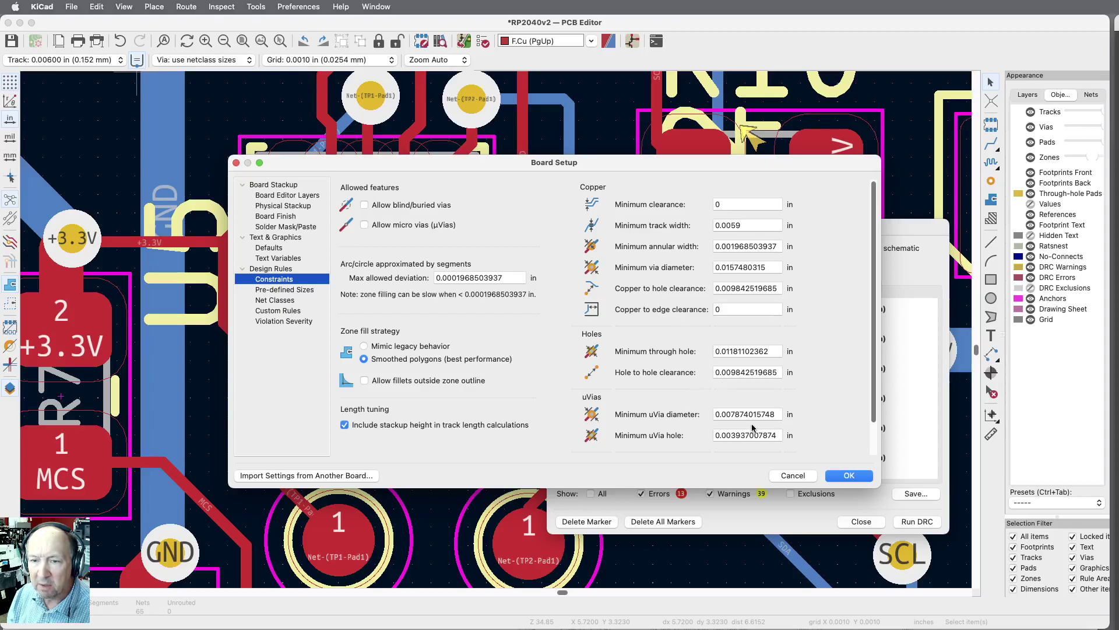
Set the minimum clearance and minimum track width to 0.0058 in, then rerun the design rules check and highlight the first clearance violation
{"action": "left_click_drag", "start_coordinate": [736, 170], "coordinate": [715, 191]}
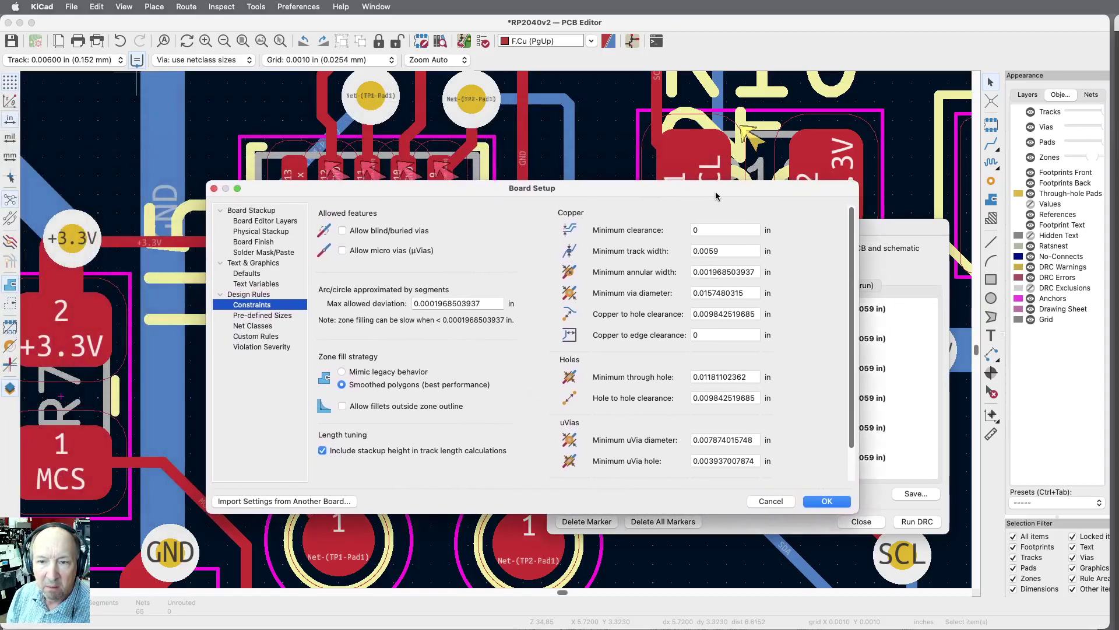
{"action": "left_click", "coordinate": [742, 229]}
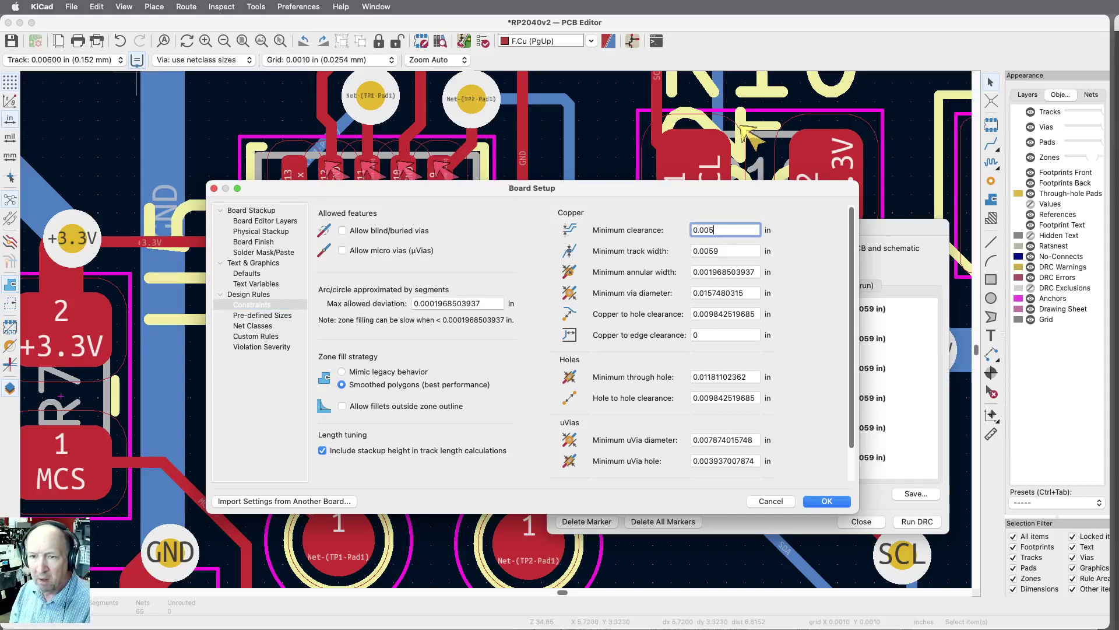
{"action": "left_click", "coordinate": [726, 252]}
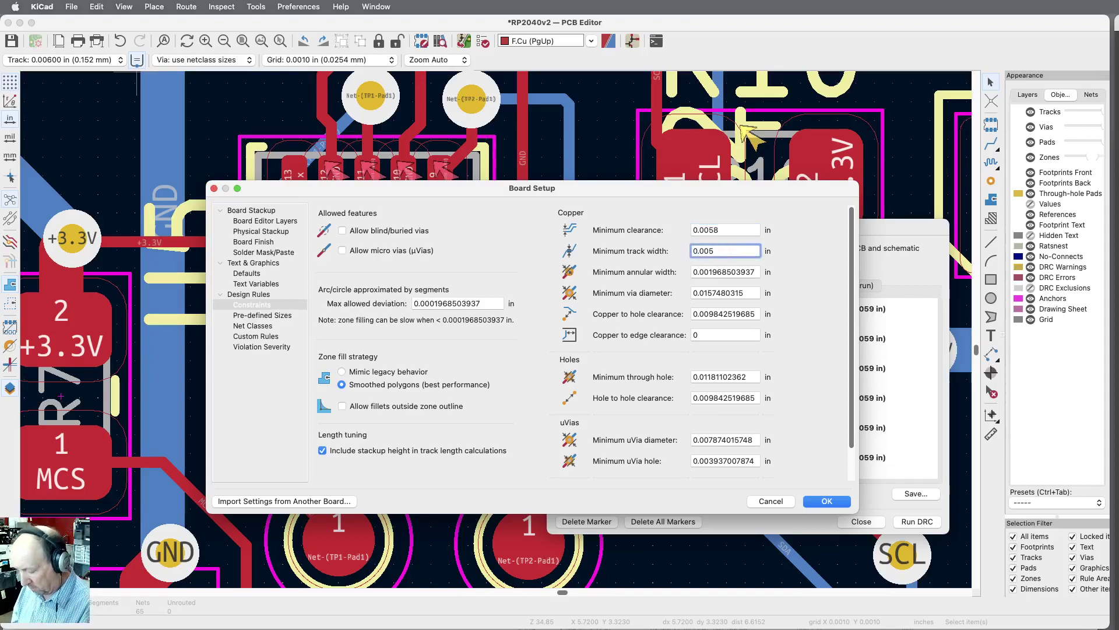
{"action": "left_click", "coordinate": [834, 501]}
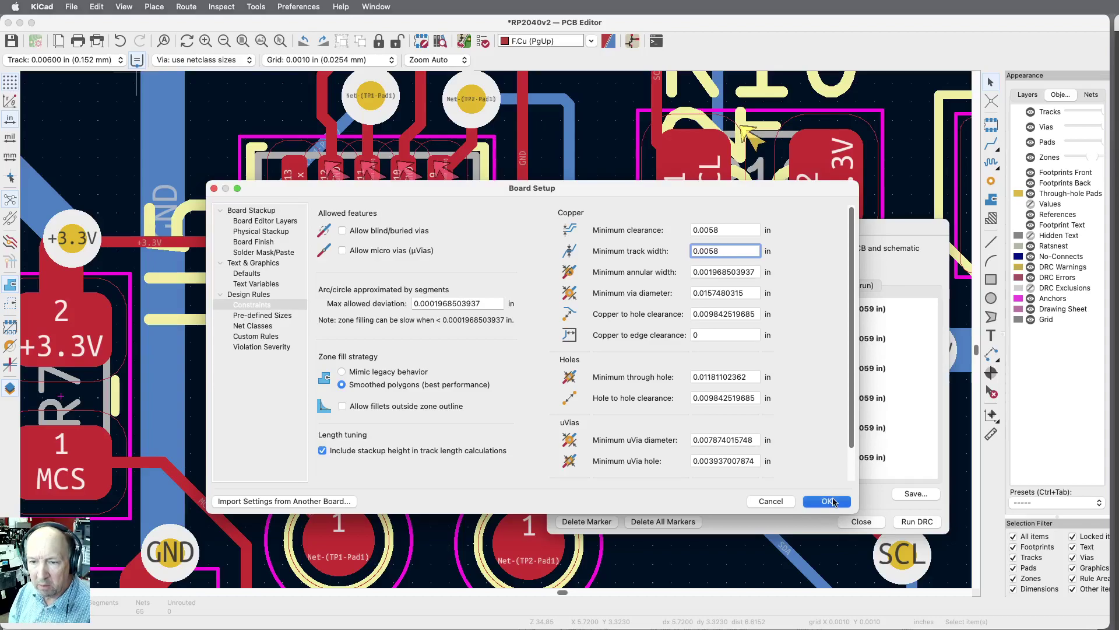
{"action": "left_click", "coordinate": [912, 520]}
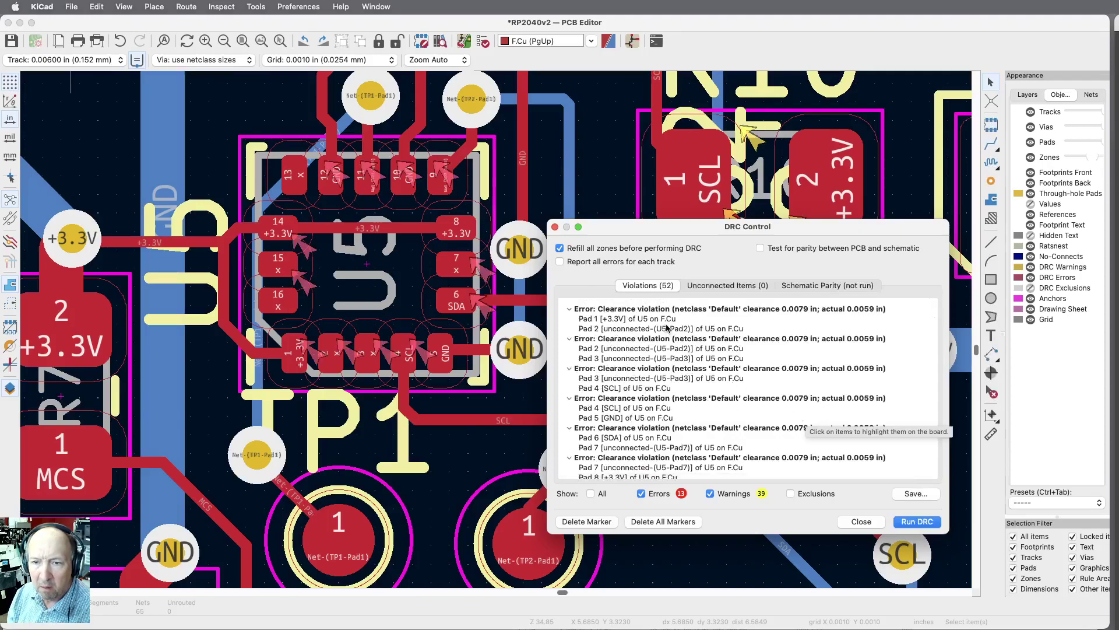
{"action": "left_click", "coordinate": [653, 309]}
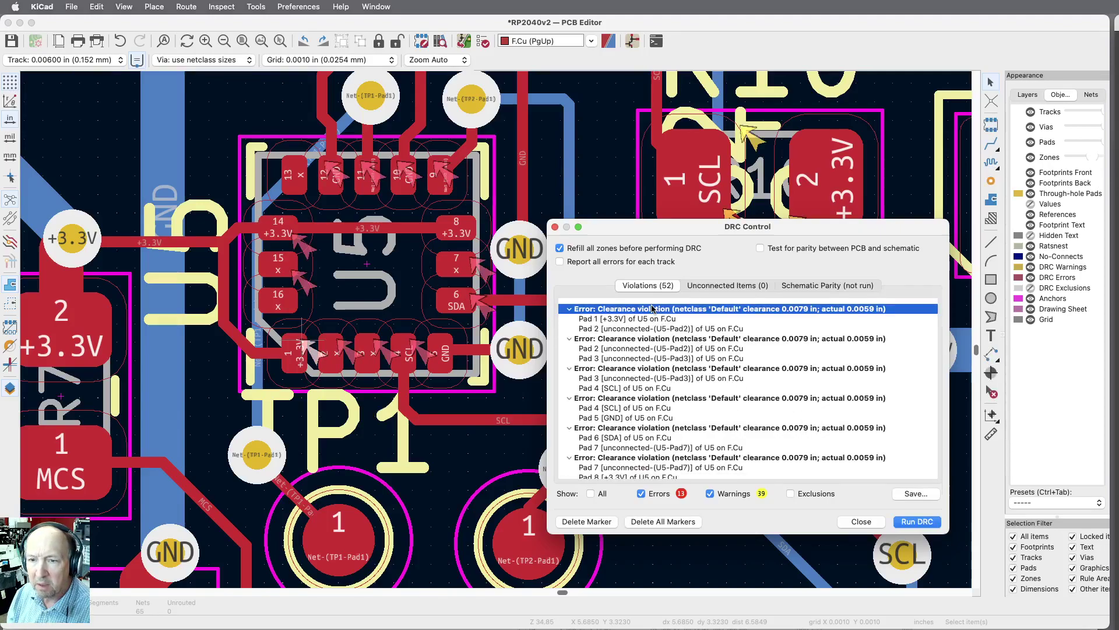
Set the Default net class clearance to 0.0058 in and apply the board settings
{"action": "left_click", "coordinate": [117, 60]}
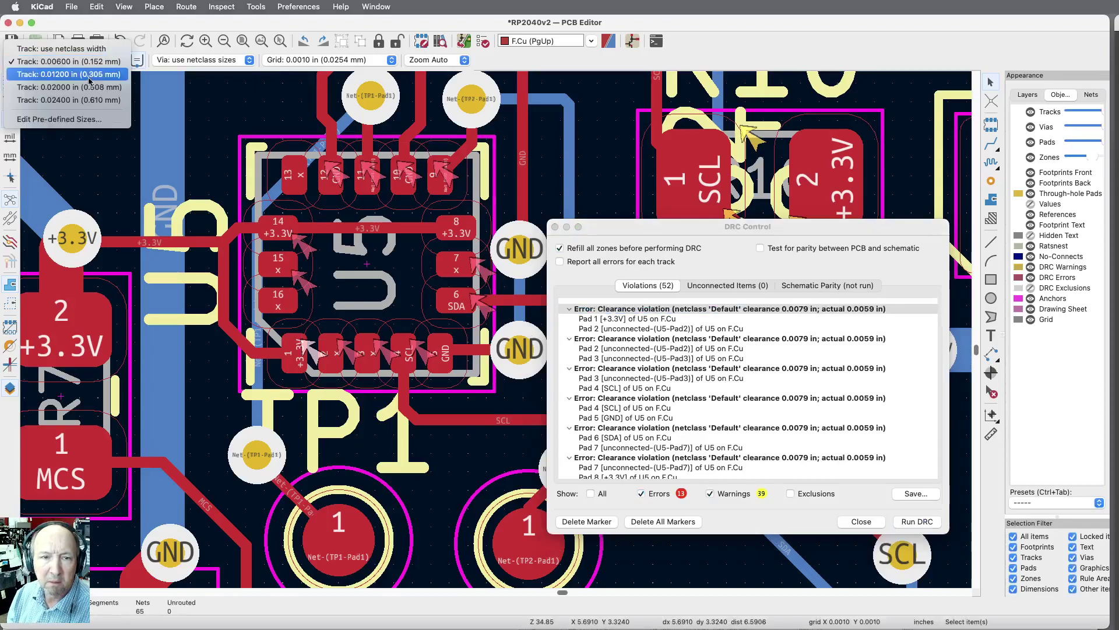
{"action": "left_click", "coordinate": [61, 119]}
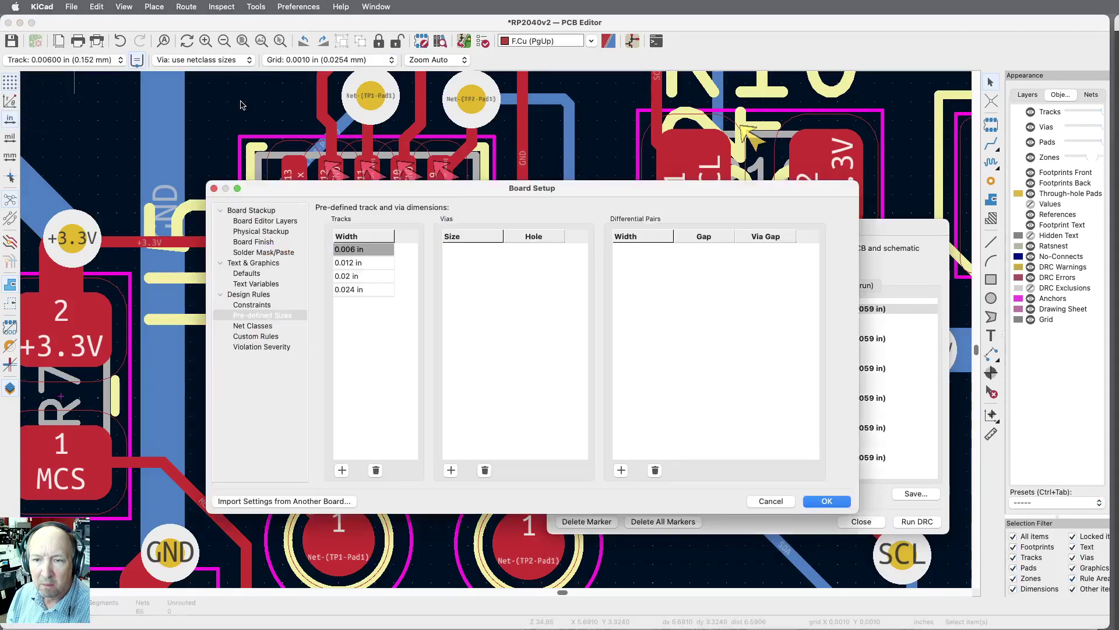
{"action": "left_click", "coordinate": [253, 327]}
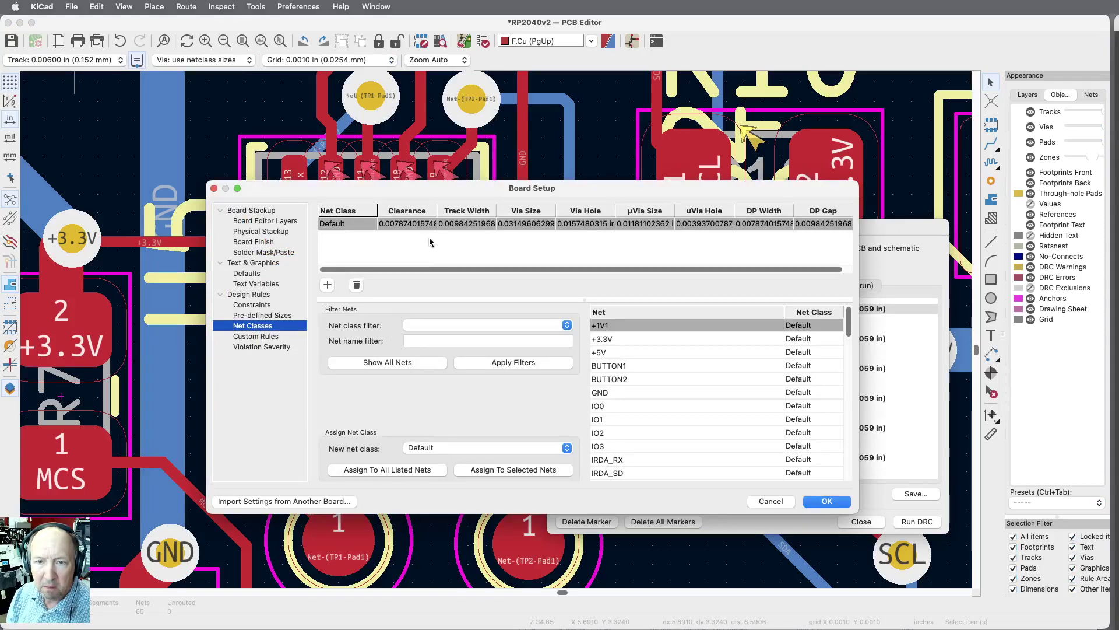
{"action": "left_click", "coordinate": [411, 224]}
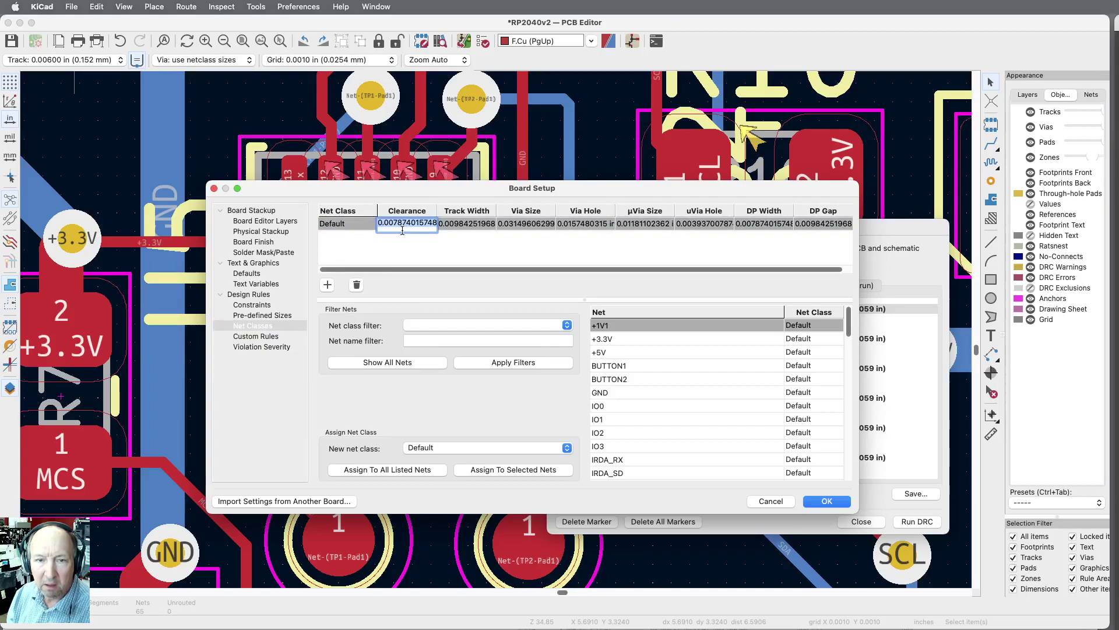
{"action": "type", "text": "0."}
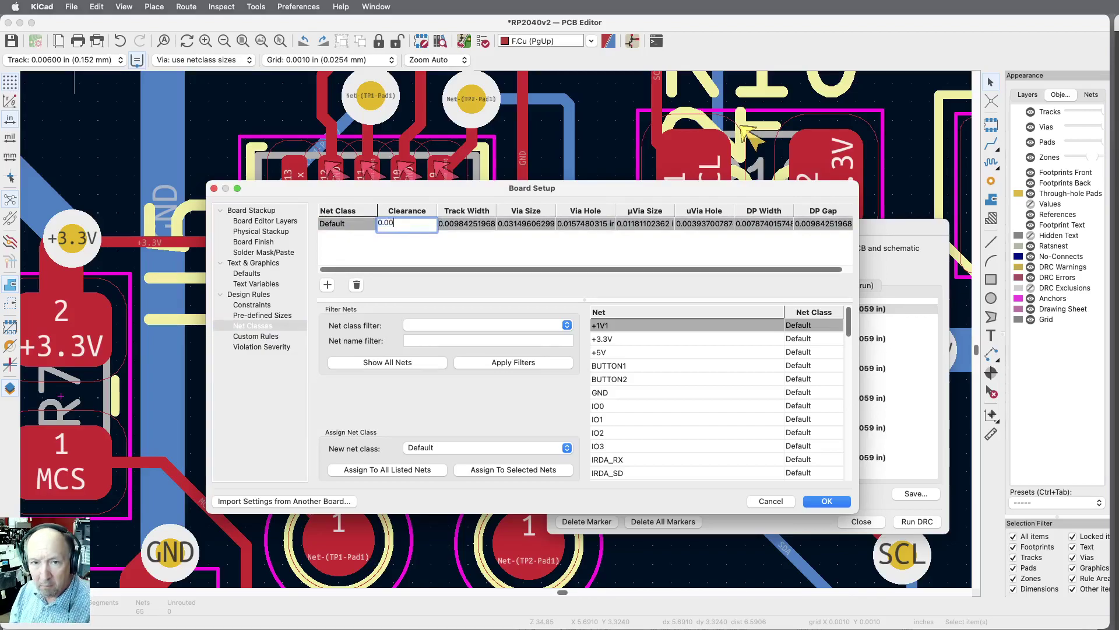
{"action": "type", "text": "00"}
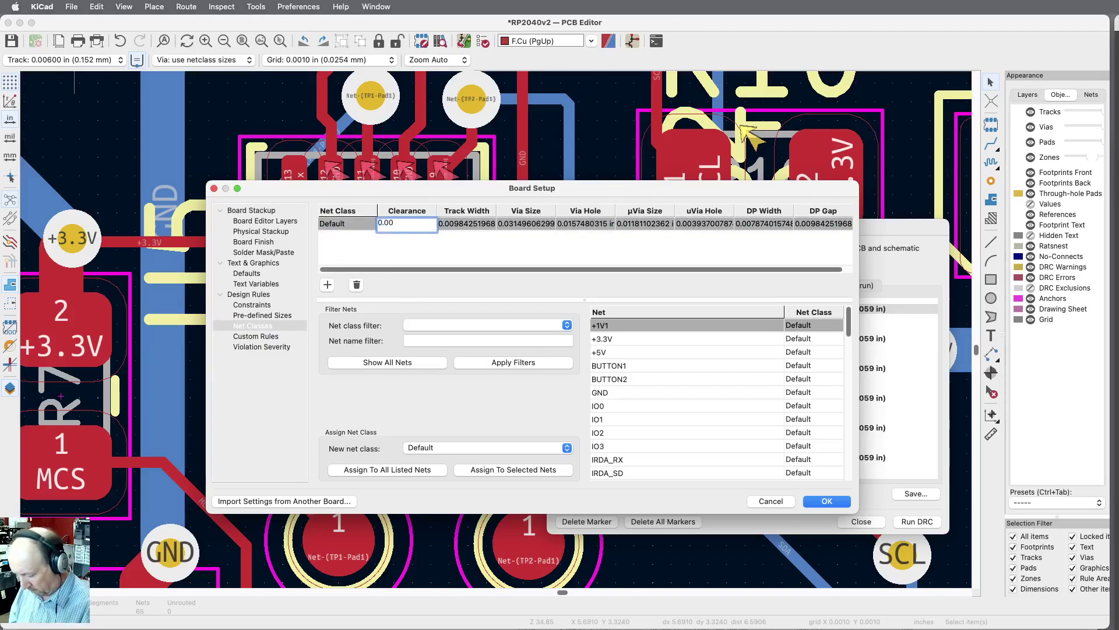
{"action": "type", "text": "58"}
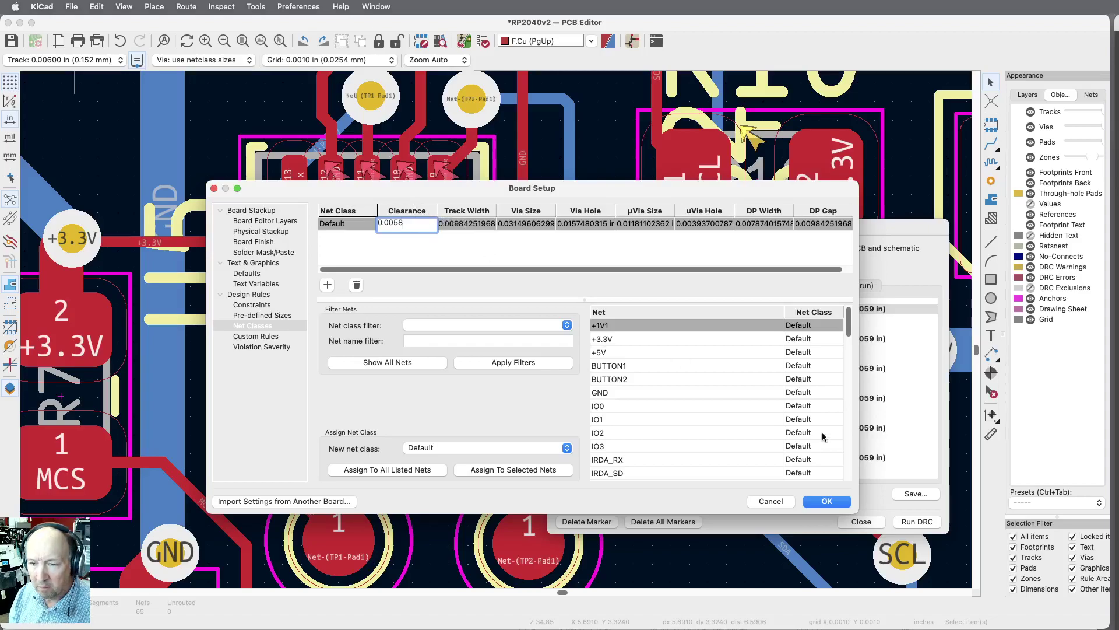
{"action": "left_click", "coordinate": [826, 502]}
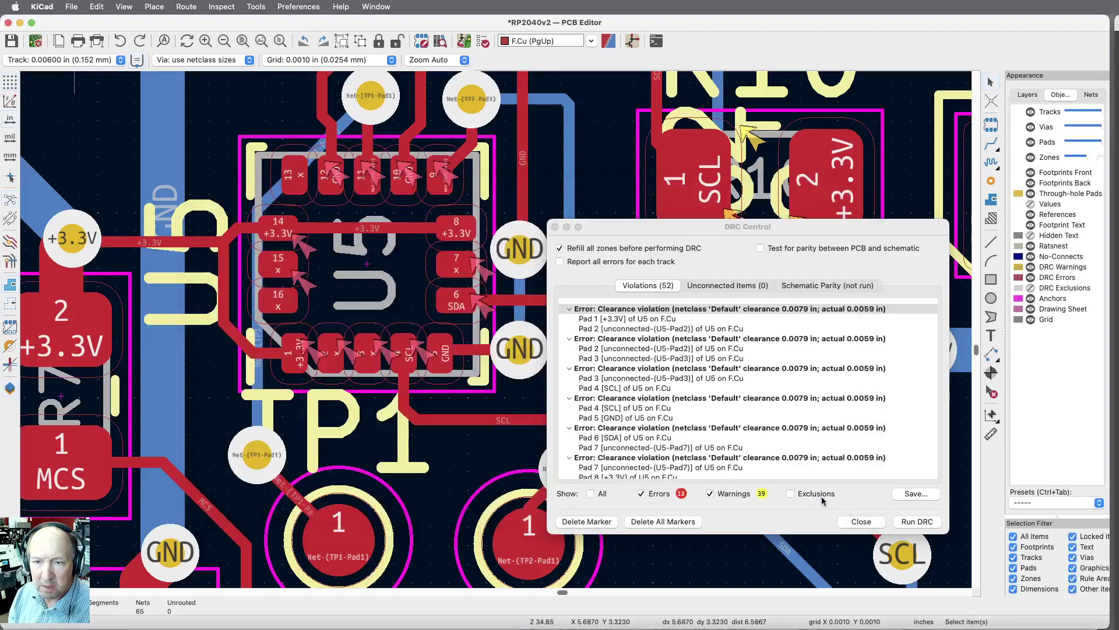
Rerun the design rules check and inspect the courtyard overlap between footprints R1 and J1 on the board
{"action": "left_click", "coordinate": [917, 521]}
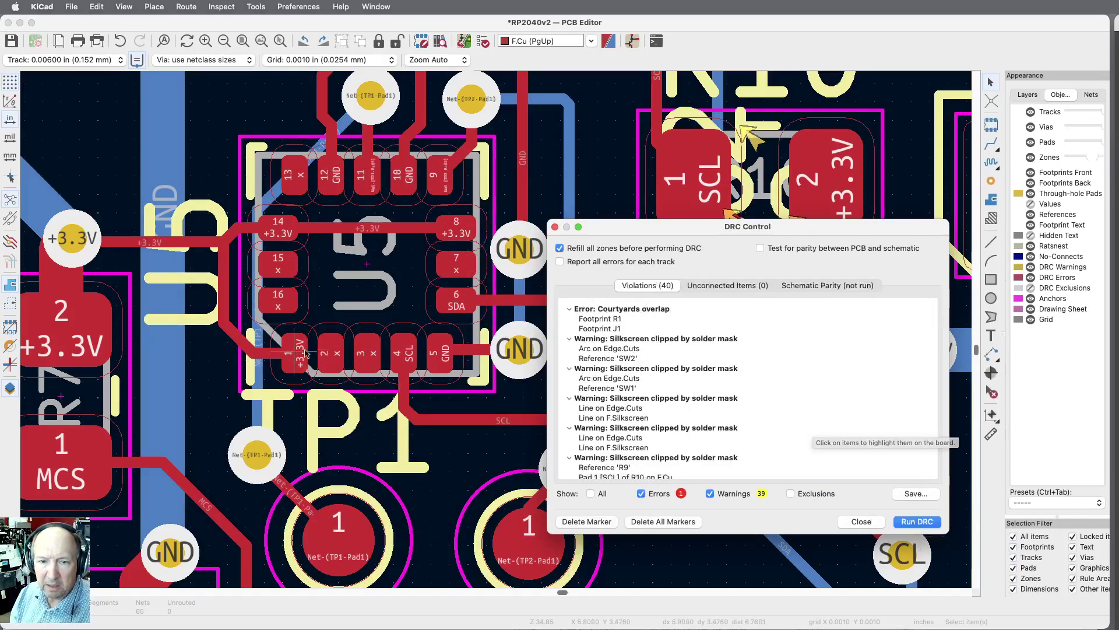
{"action": "scroll", "coordinate": [334, 344], "scroll_direction": "up", "scroll_amount": 5}
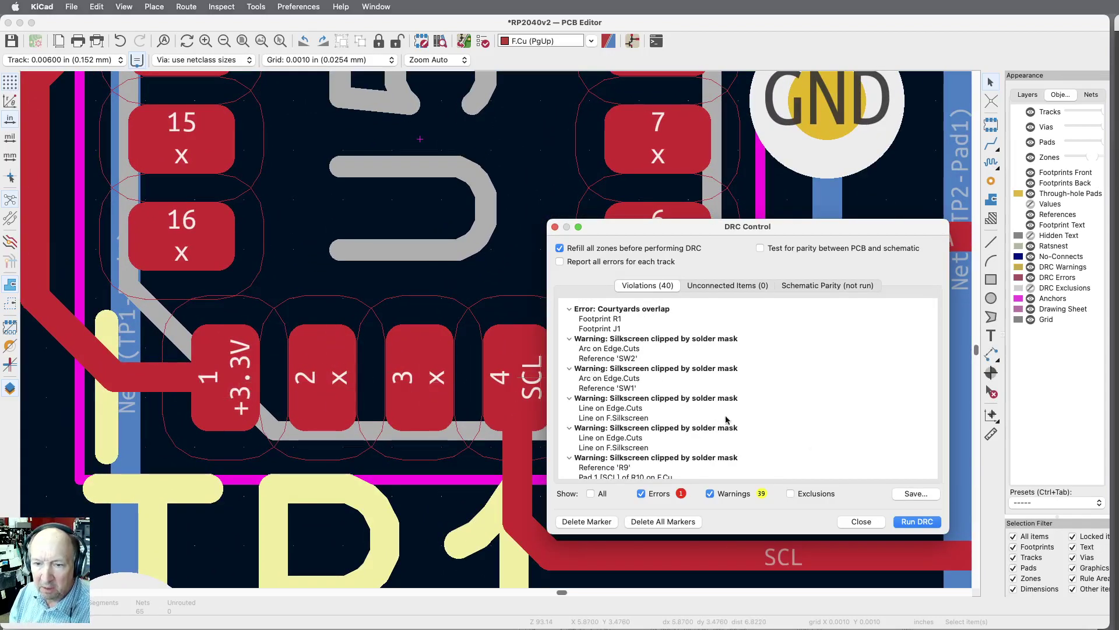
{"action": "left_click", "coordinate": [611, 318]}
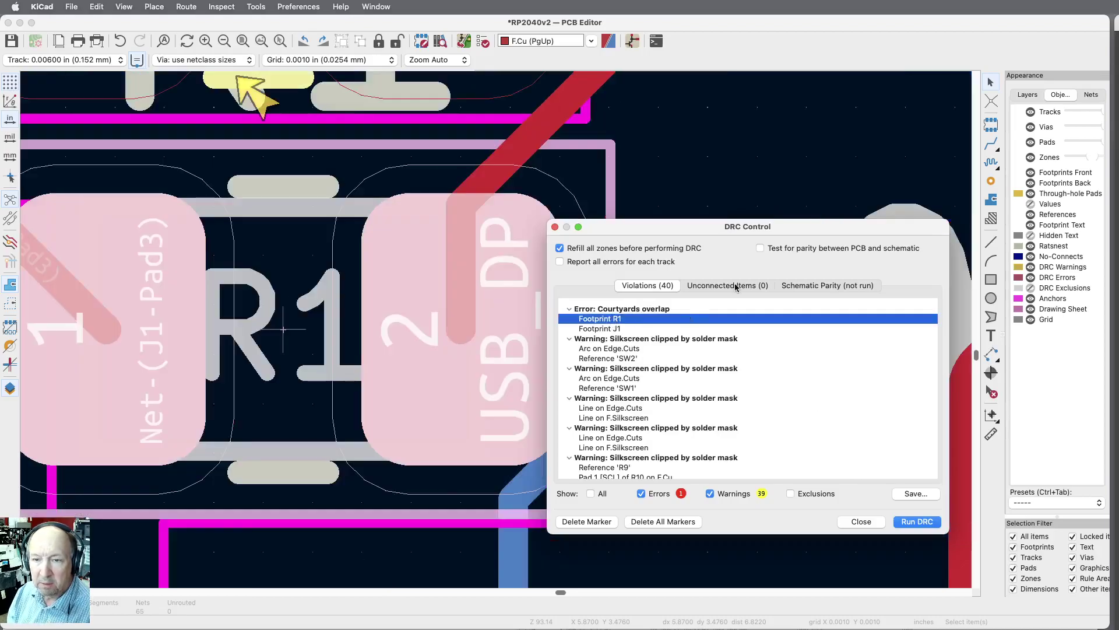
{"action": "left_click_drag", "start_coordinate": [697, 232], "coordinate": [815, 274]}
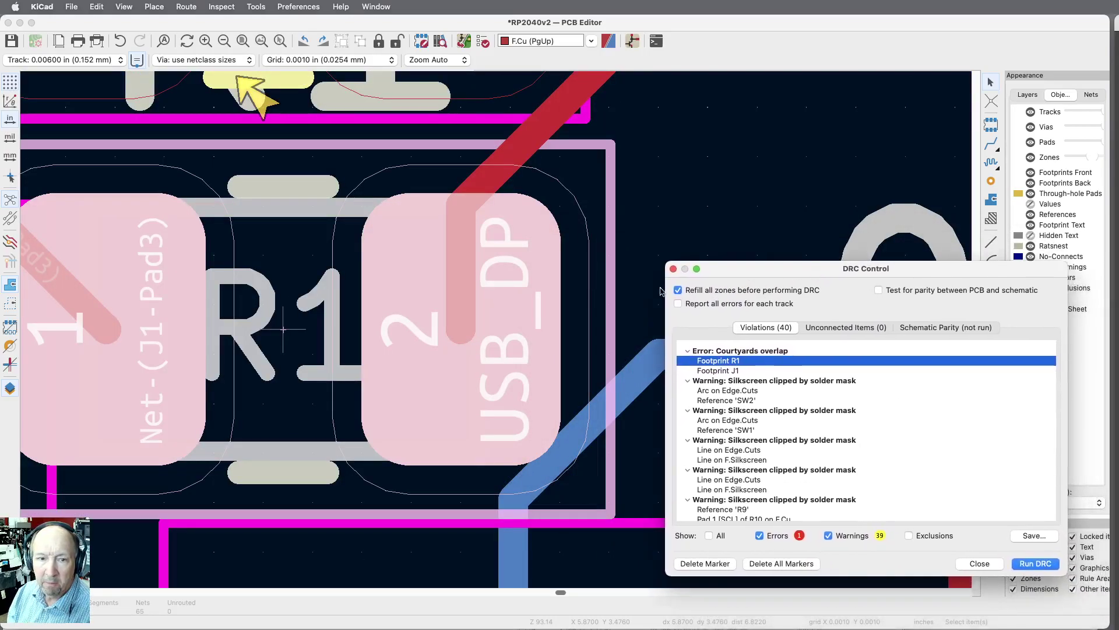
{"action": "scroll", "coordinate": [569, 279], "scroll_direction": "down", "scroll_amount": 2}
{"action": "scroll", "coordinate": [568, 280], "scroll_direction": "down", "scroll_amount": 1}
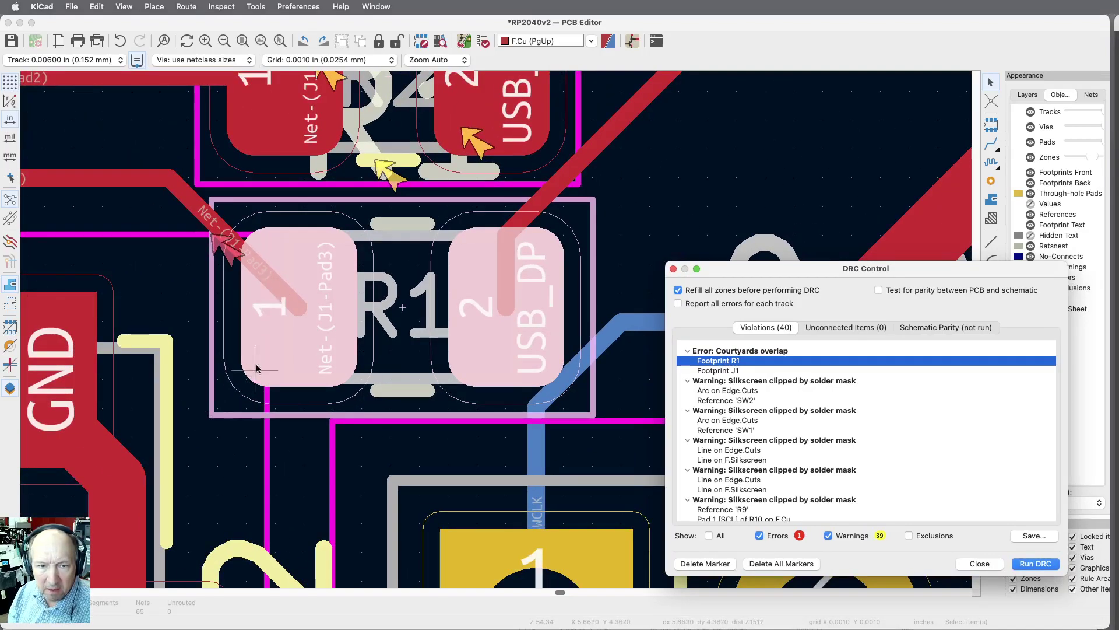
{"action": "scroll", "coordinate": [439, 300], "scroll_direction": "down", "scroll_amount": 5}
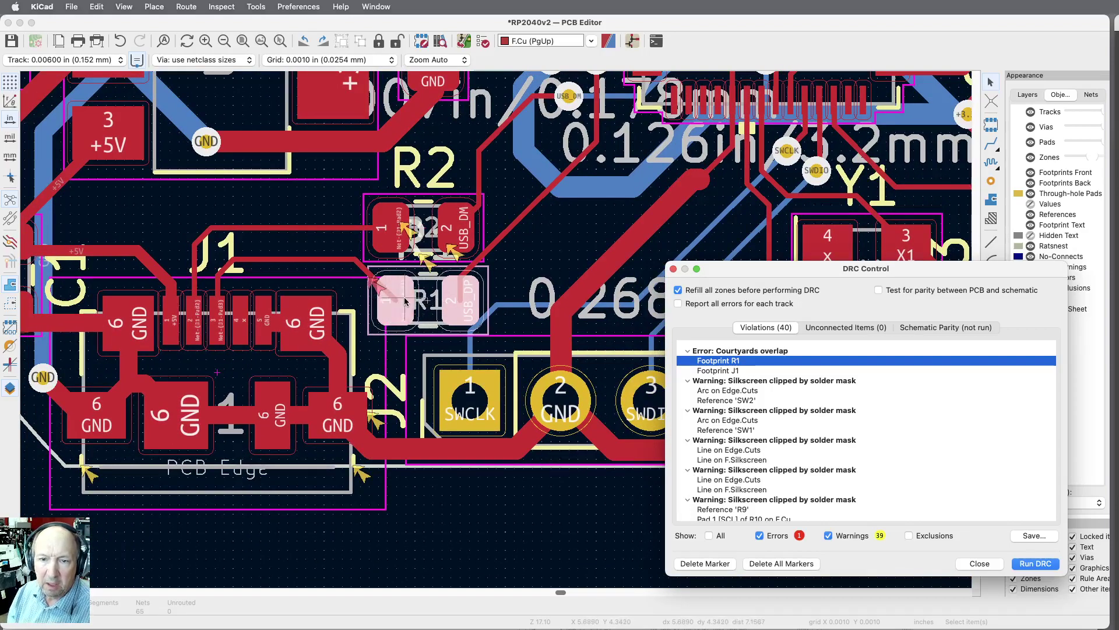
{"action": "scroll", "coordinate": [428, 269], "scroll_direction": "up", "scroll_amount": 2}
{"action": "scroll", "coordinate": [429, 269], "scroll_direction": "up", "scroll_amount": 3}
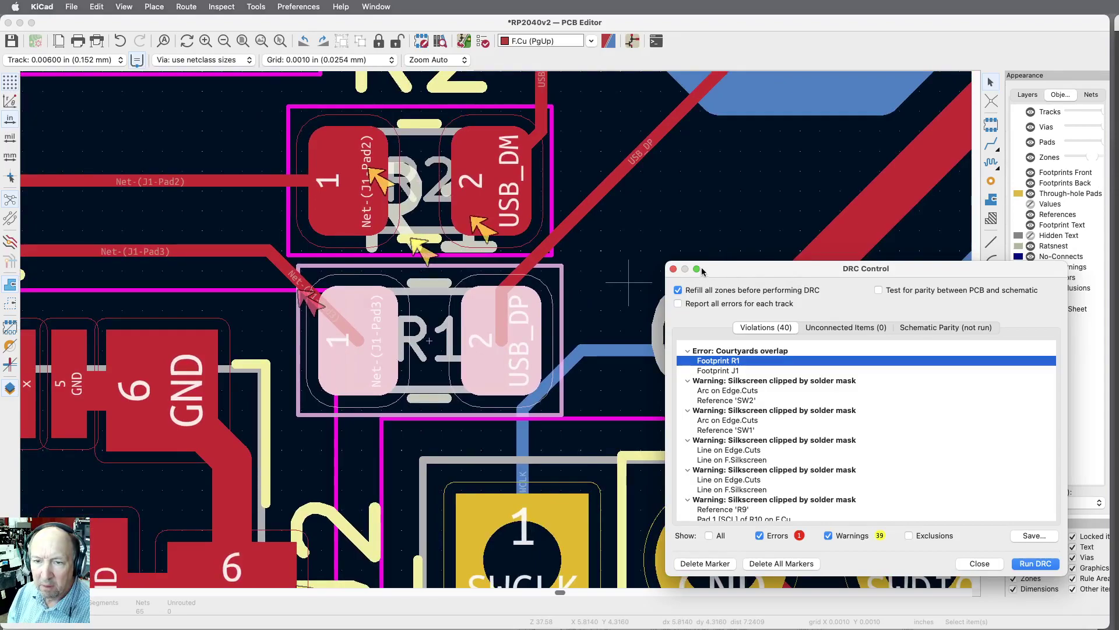
Close the DRC Control dialog and move resistor R1 to the right, clear of J1's courtyard
{"action": "left_click", "coordinate": [673, 269]}
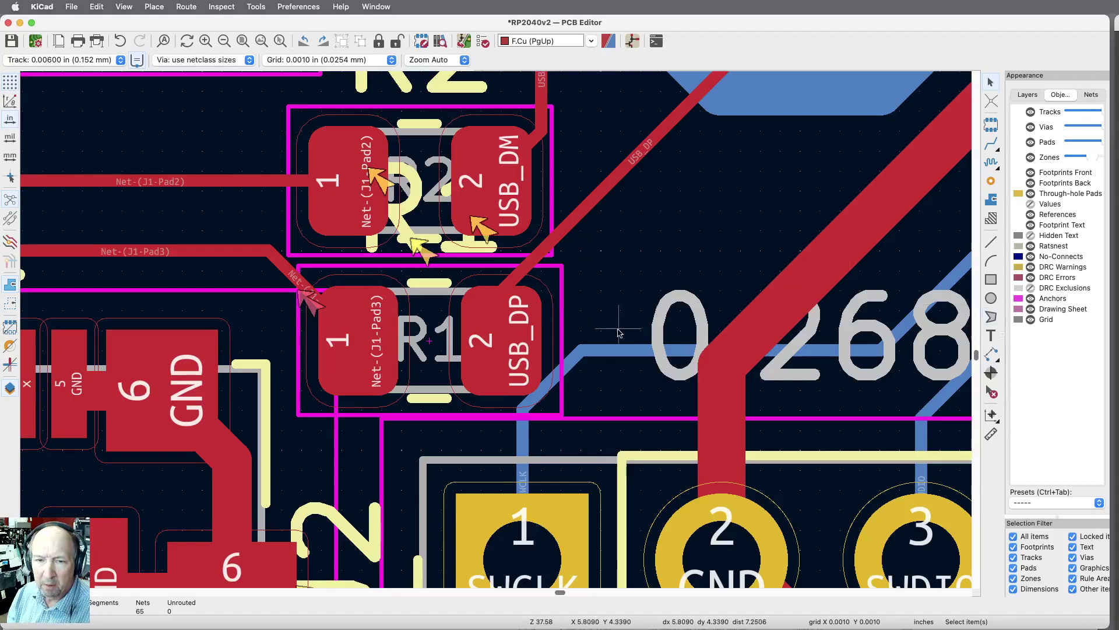
{"action": "left_click", "coordinate": [495, 326]}
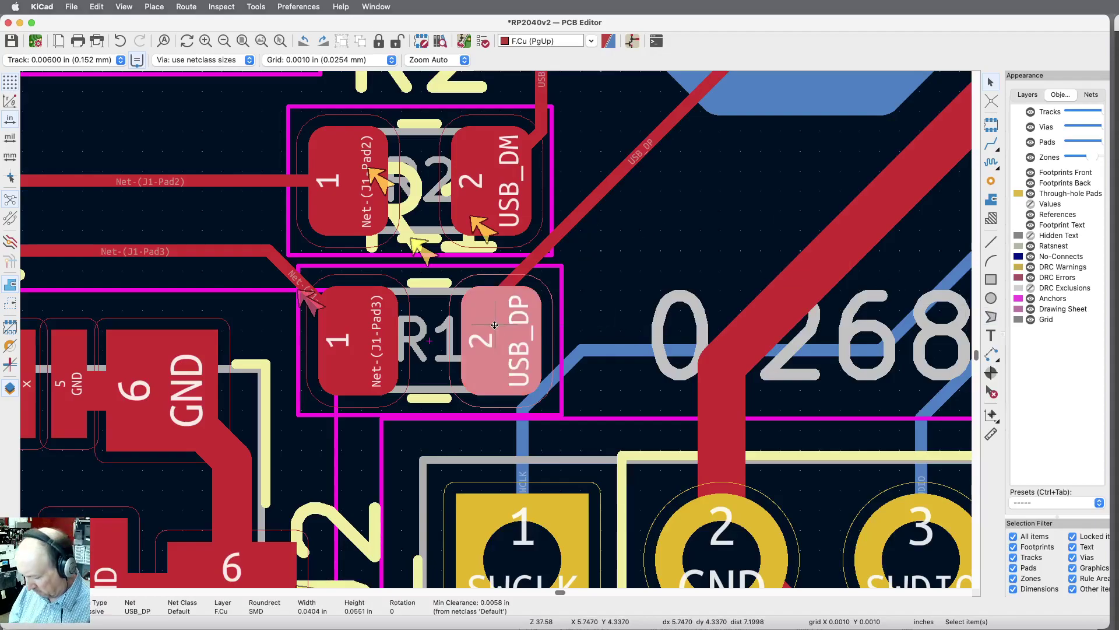
{"action": "key", "text": "m"}
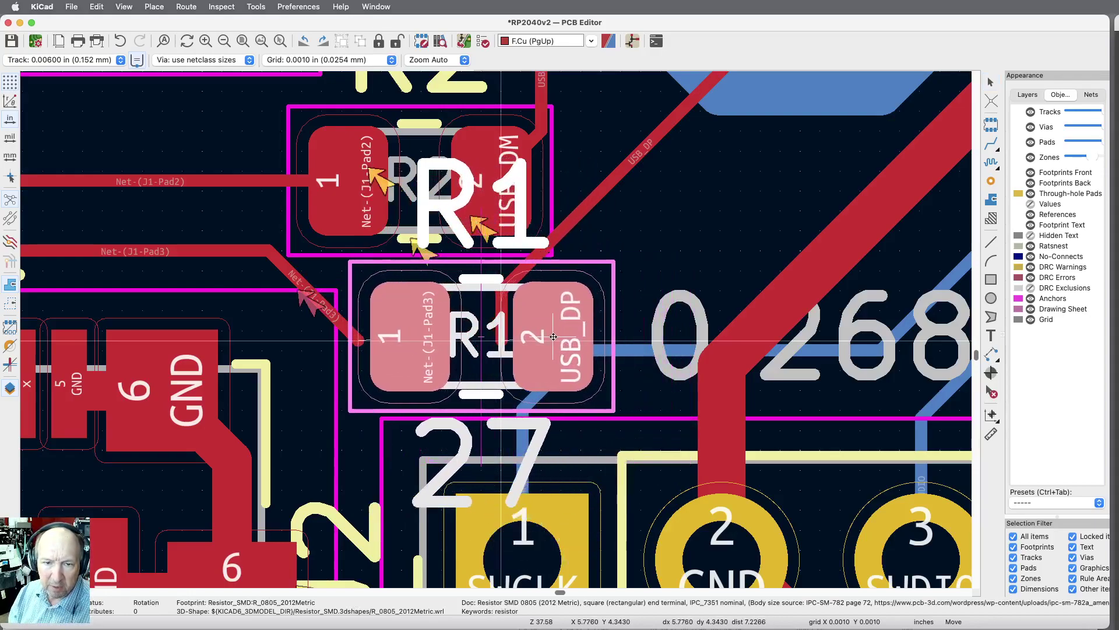
{"action": "left_click", "coordinate": [551, 336]}
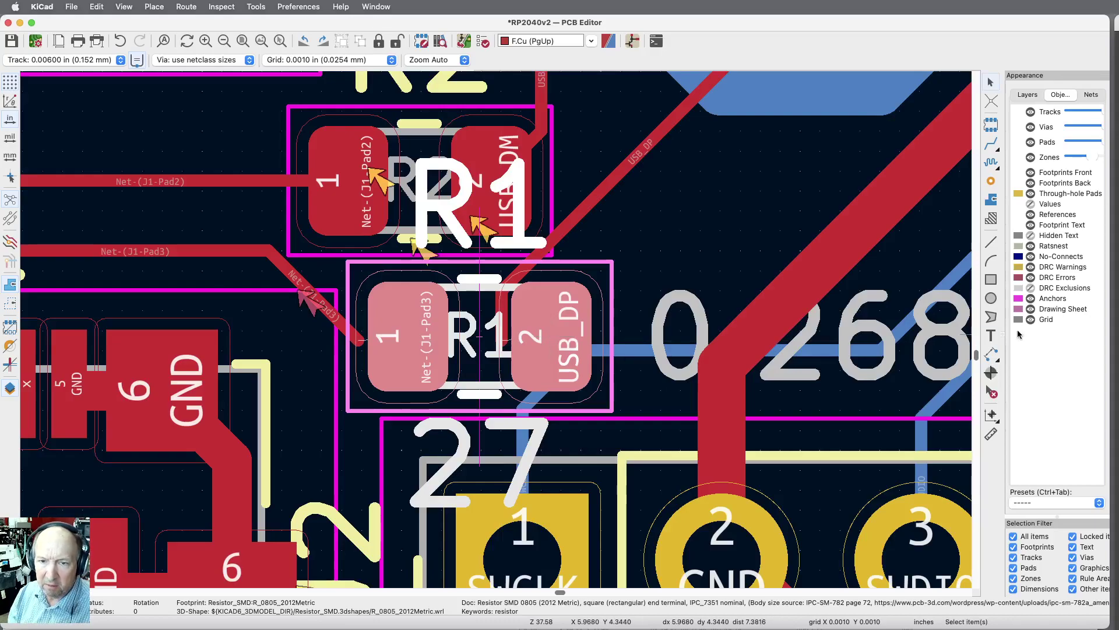
Delete the USB_DP track segments leading to pad 2 of R1, including the long diagonal run
{"action": "left_click", "coordinate": [993, 389]}
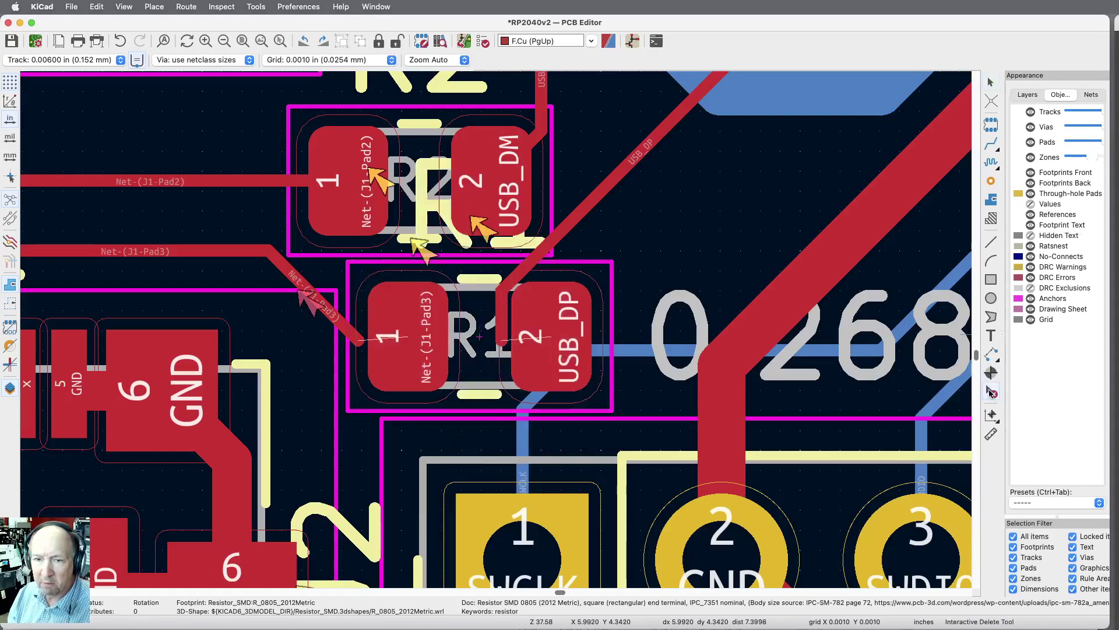
{"action": "left_click", "coordinate": [500, 303]}
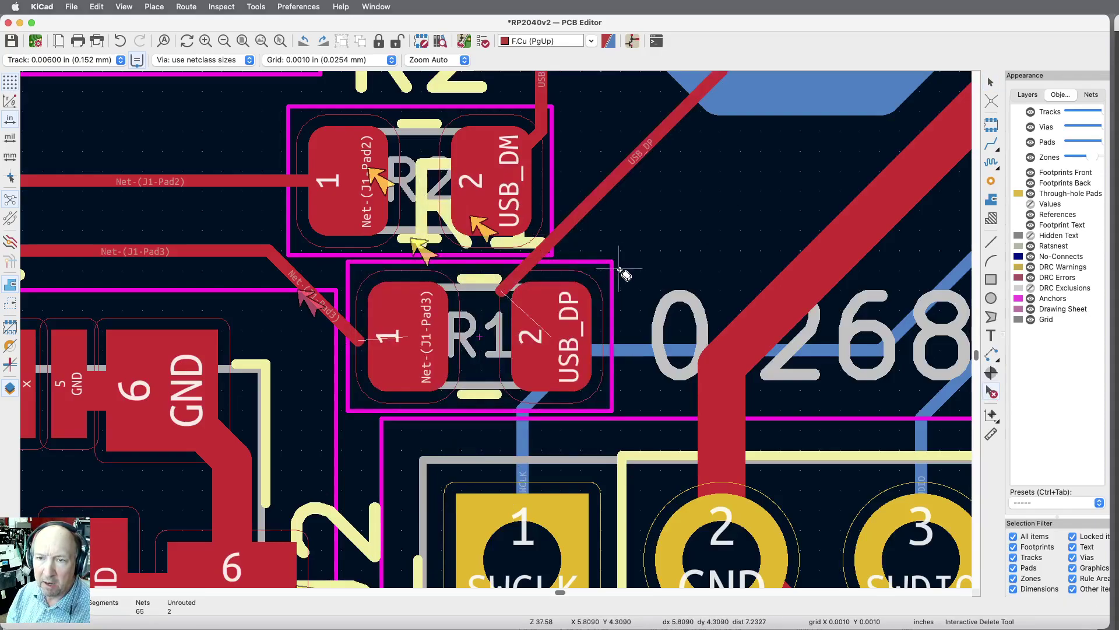
{"action": "scroll", "coordinate": [620, 270], "scroll_direction": "down", "scroll_amount": 3}
{"action": "left_click", "coordinate": [604, 240]}
{"action": "left_click", "coordinate": [693, 154]}
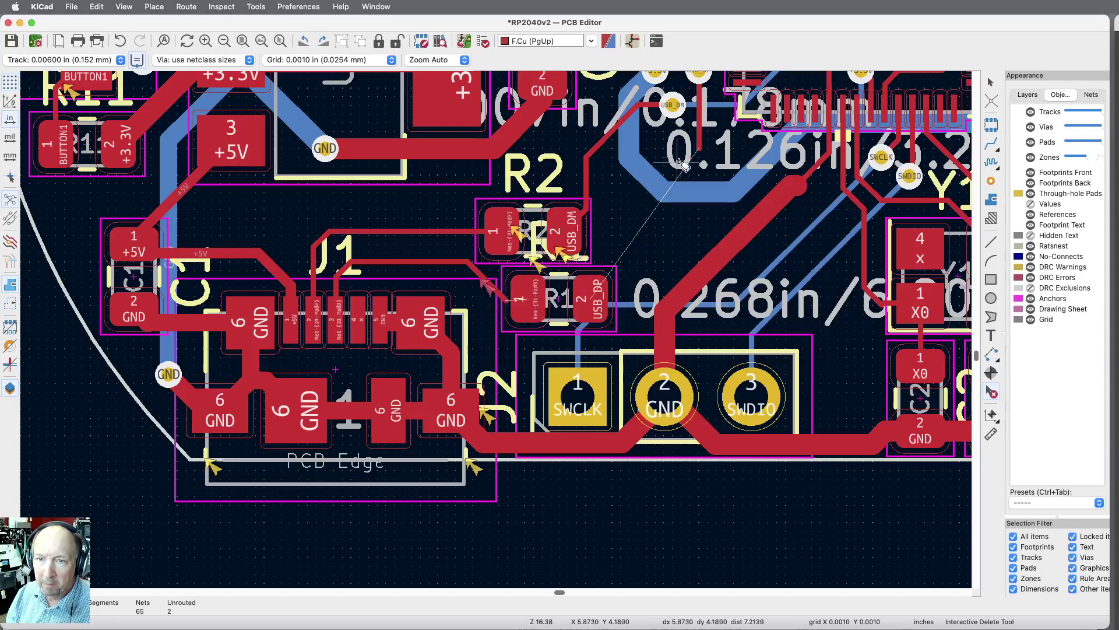
Route a new F.Cu track from the loose end of the USB_DP trace to pad 2 of R1
{"action": "scroll", "coordinate": [709, 134], "scroll_direction": "up", "scroll_amount": 4}
{"action": "scroll", "coordinate": [709, 134], "scroll_direction": "down", "scroll_amount": 2}
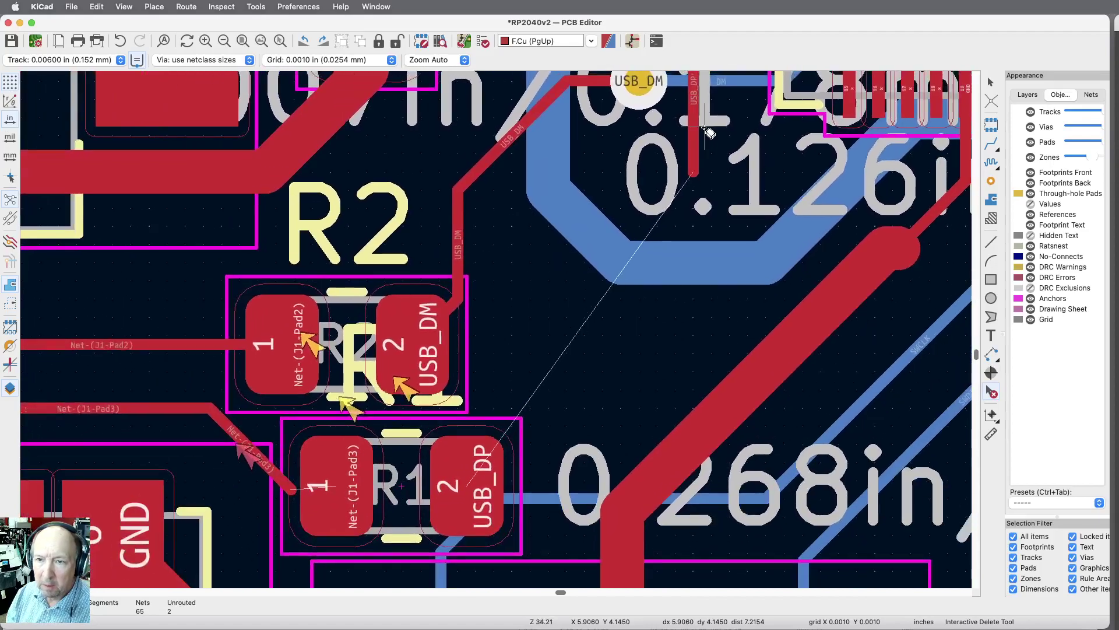
{"action": "left_click", "coordinate": [991, 142]}
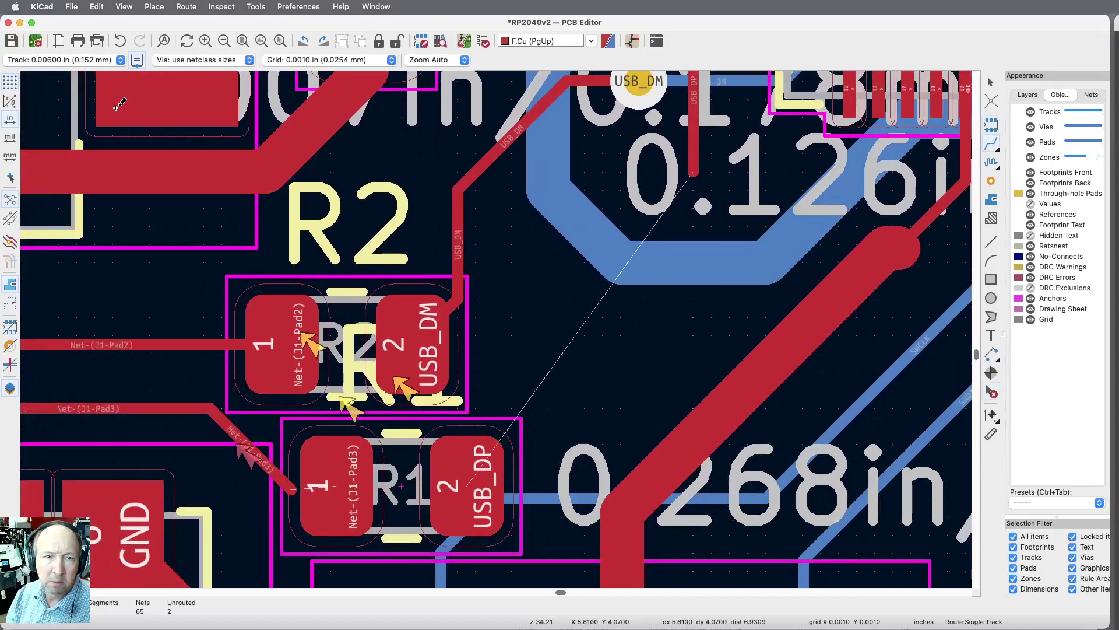
{"action": "left_click", "coordinate": [693, 171]}
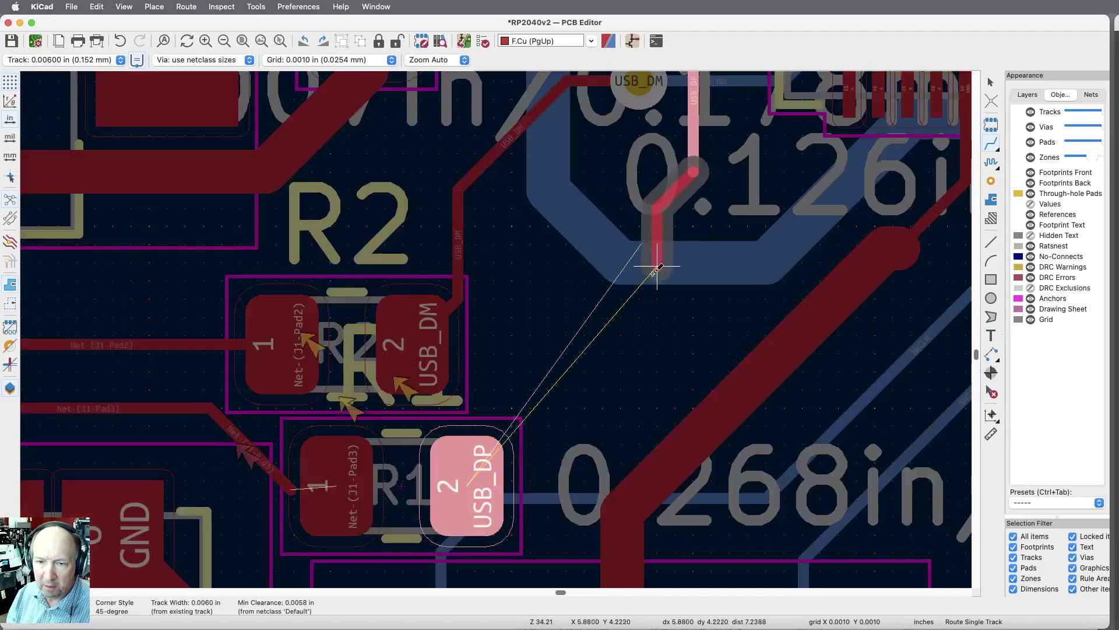
{"action": "left_click", "coordinate": [470, 483]}
Replace the diagonal Net-(J1-Pad3) segment with a new track ending at the centre of R1's pad 1
{"action": "scroll", "coordinate": [357, 498], "scroll_direction": "left", "scroll_amount": 2}
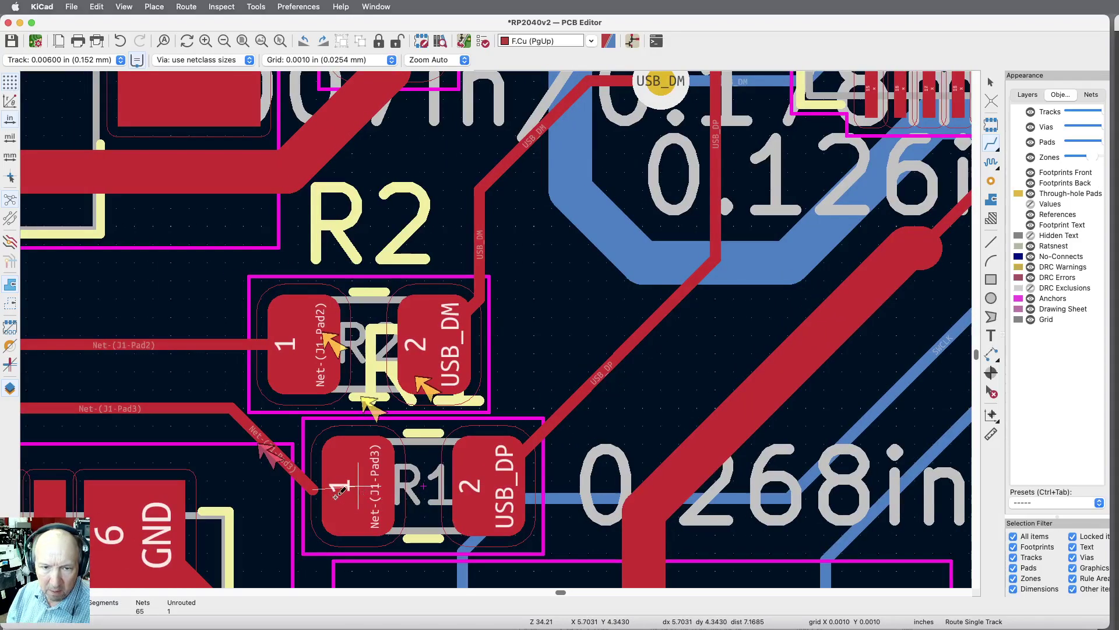
{"action": "left_click", "coordinate": [993, 395]}
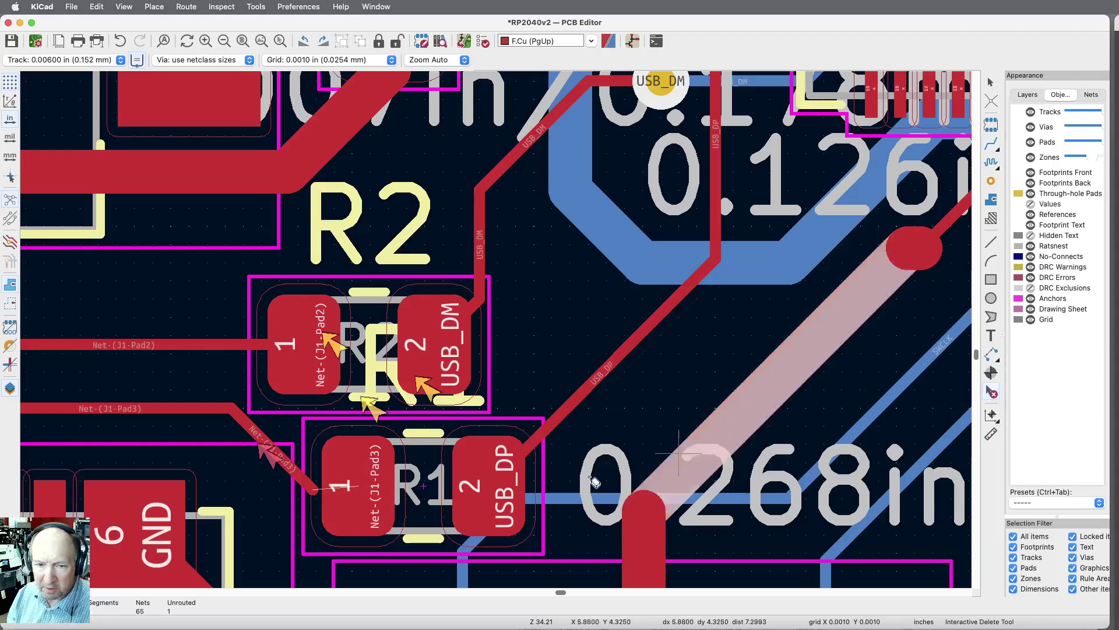
{"action": "left_click", "coordinate": [297, 474]}
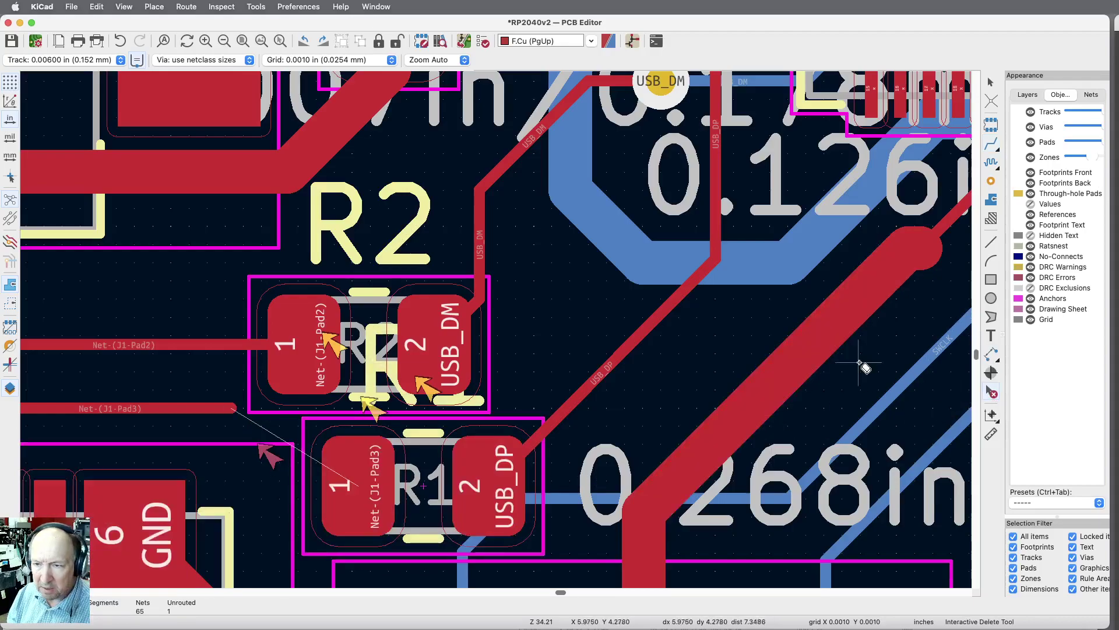
{"action": "left_click", "coordinate": [991, 145]}
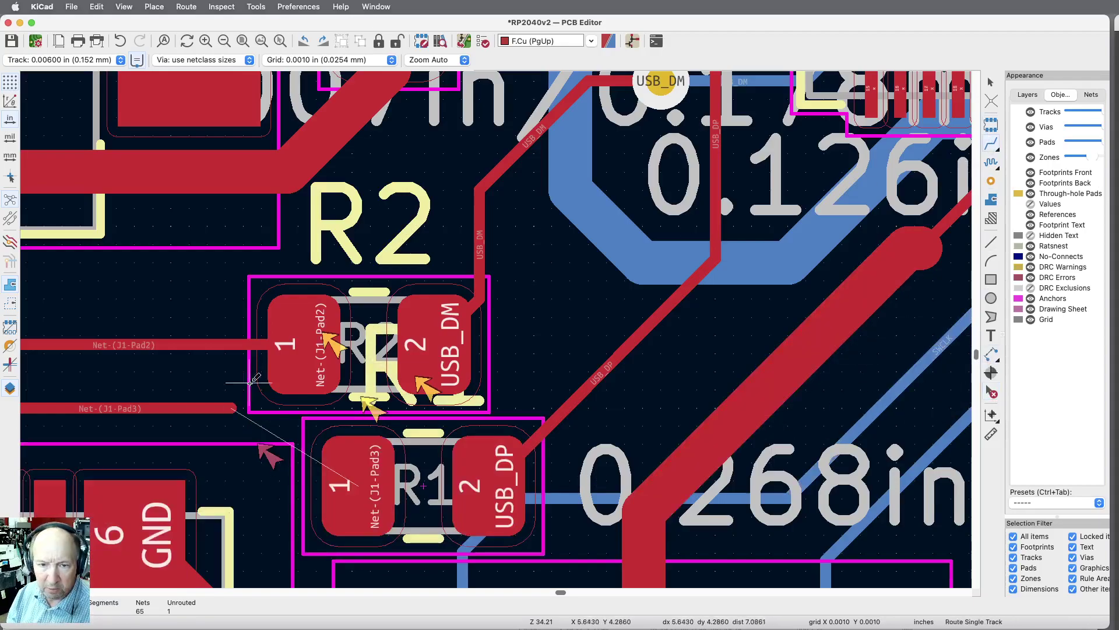
{"action": "left_click", "coordinate": [233, 407]}
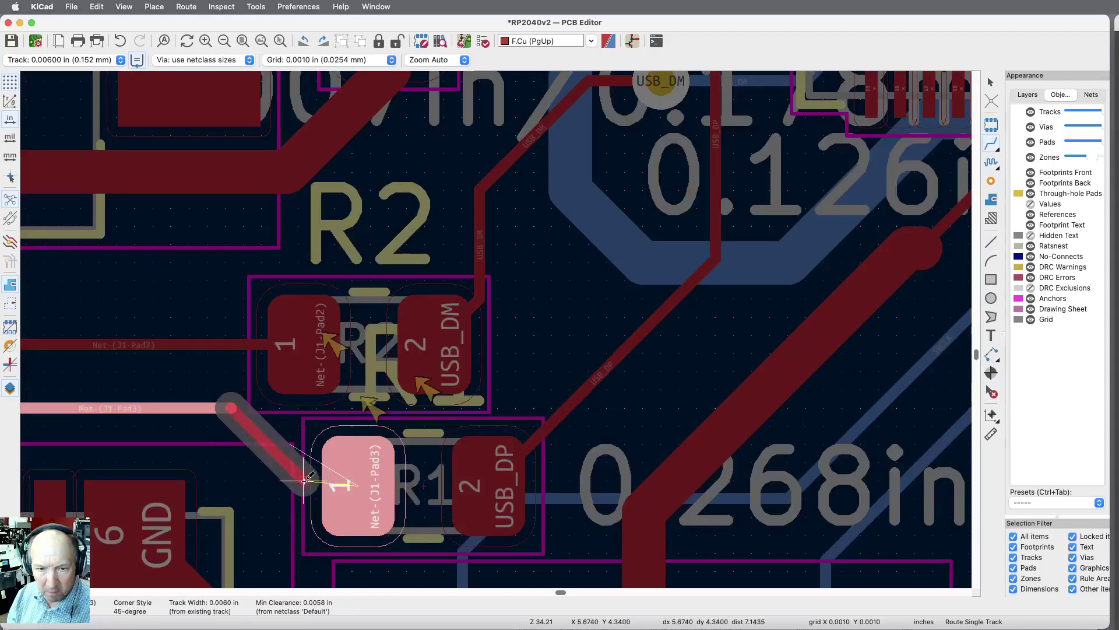
{"action": "left_click", "coordinate": [356, 489]}
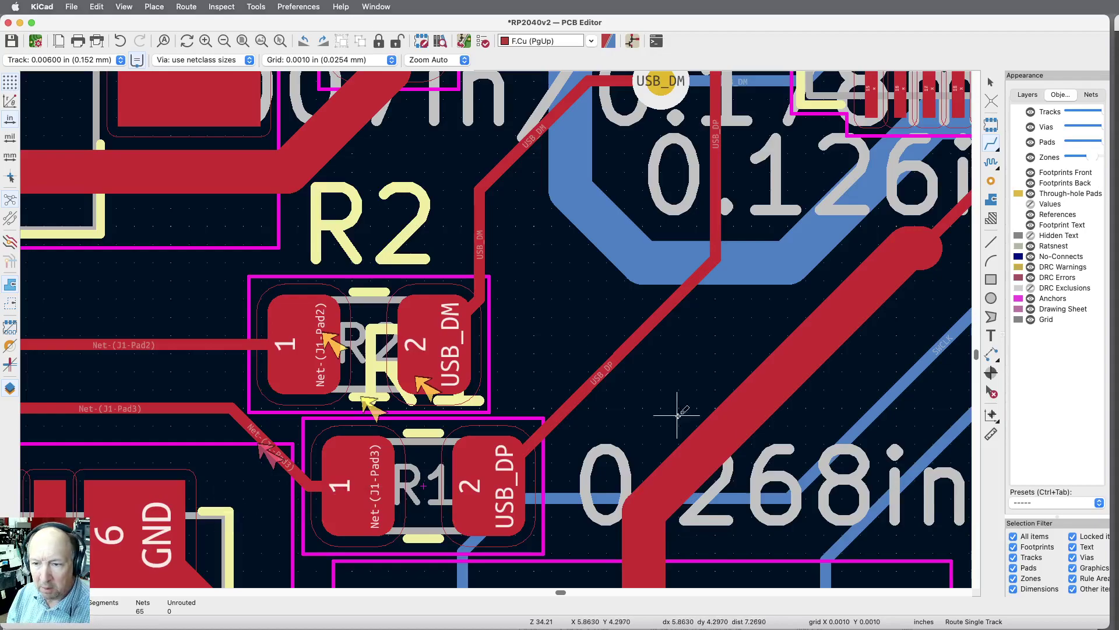
Rerun the design rules check and review the full list of reported violations
{"action": "left_click", "coordinate": [483, 42]}
{"action": "left_click", "coordinate": [1033, 564]}
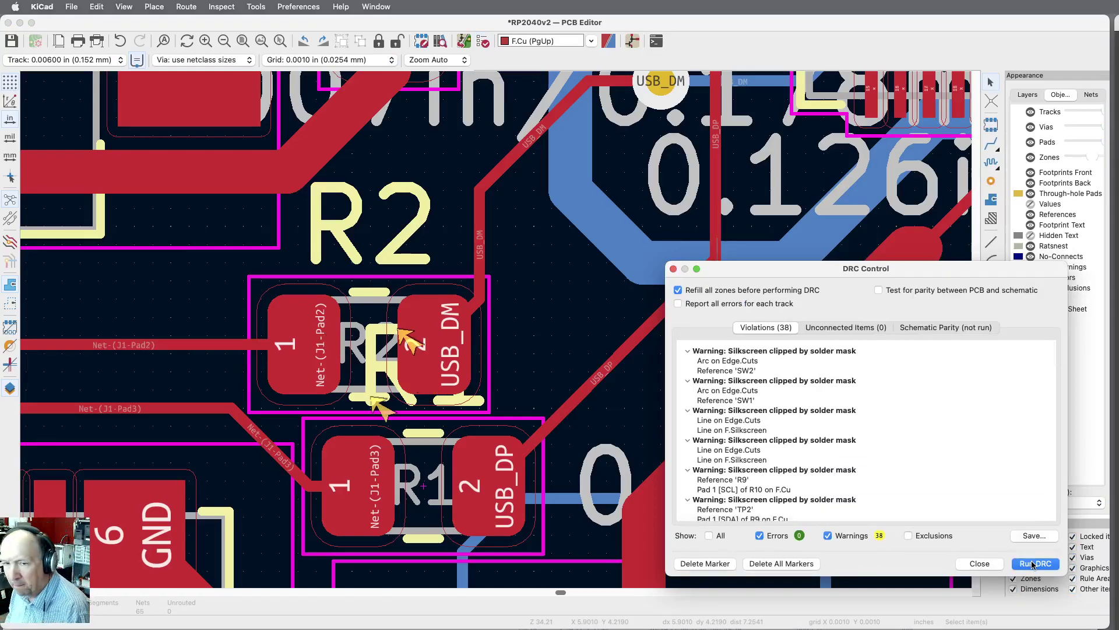
{"action": "scroll", "coordinate": [934, 437], "scroll_direction": "down", "scroll_amount": 5}
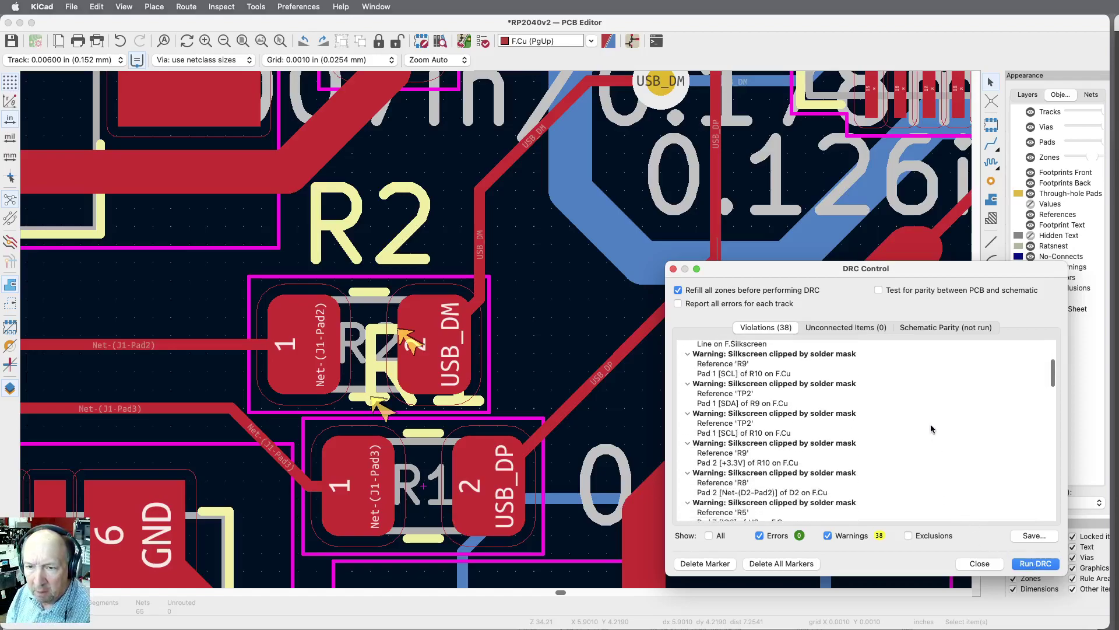
{"action": "scroll", "coordinate": [931, 424], "scroll_direction": "up", "scroll_amount": 8}
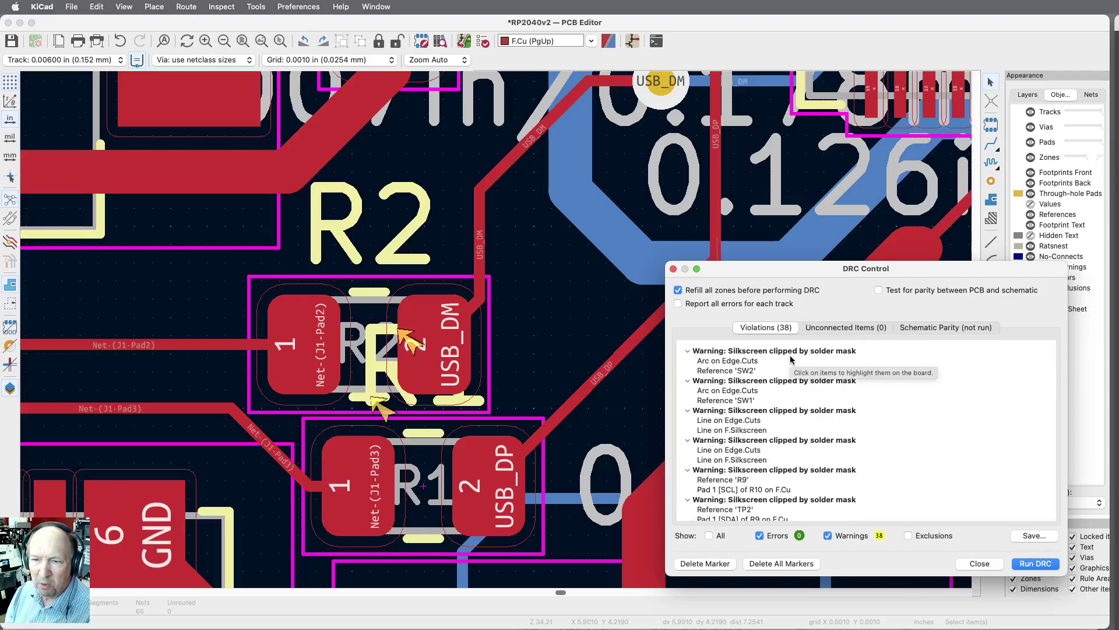
{"action": "scroll", "coordinate": [789, 364], "scroll_direction": "down", "scroll_amount": 2}
{"action": "scroll", "coordinate": [787, 364], "scroll_direction": "up", "scroll_amount": 2}
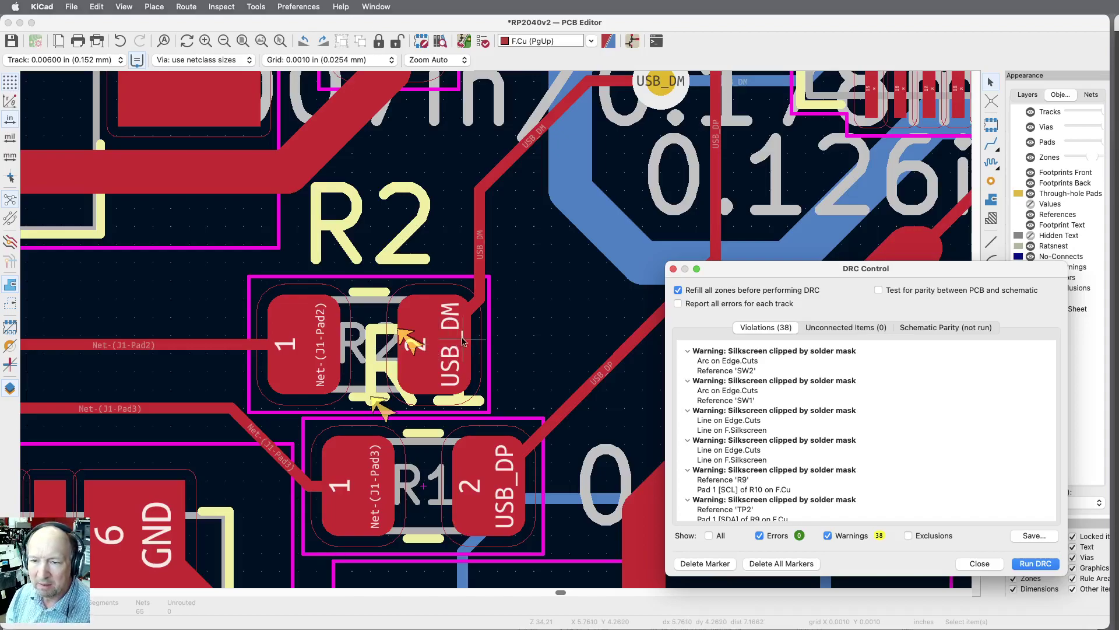
{"action": "scroll", "coordinate": [815, 415], "scroll_direction": "down", "scroll_amount": 5}
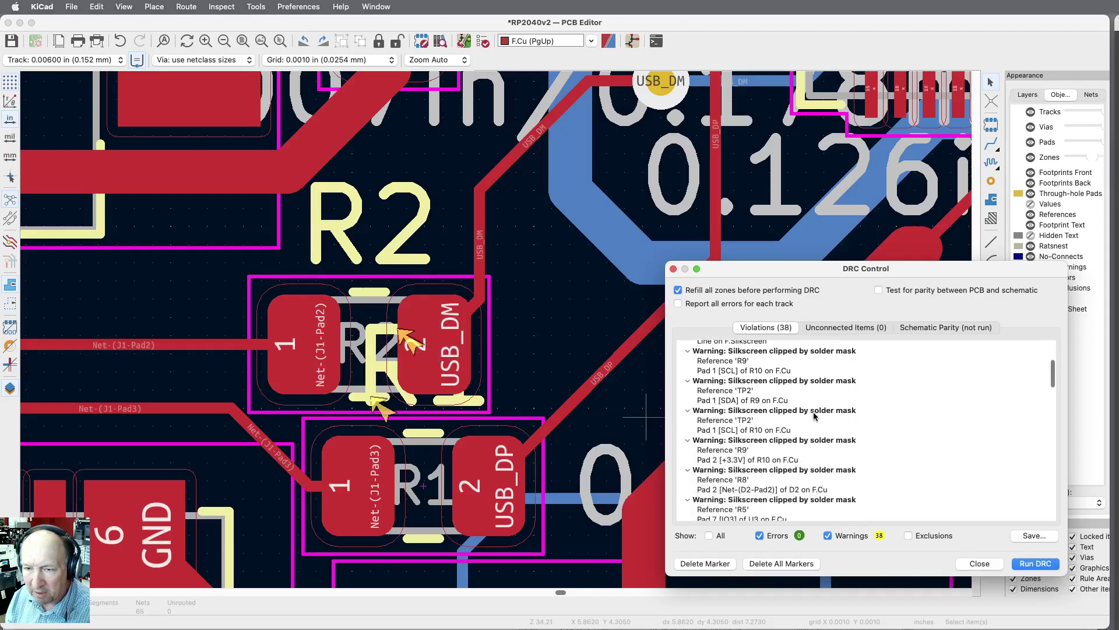
{"action": "scroll", "coordinate": [815, 415], "scroll_direction": "down", "scroll_amount": 5}
{"action": "scroll", "coordinate": [814, 416], "scroll_direction": "down", "scroll_amount": 10}
{"action": "scroll", "coordinate": [815, 415], "scroll_direction": "down", "scroll_amount": 1}
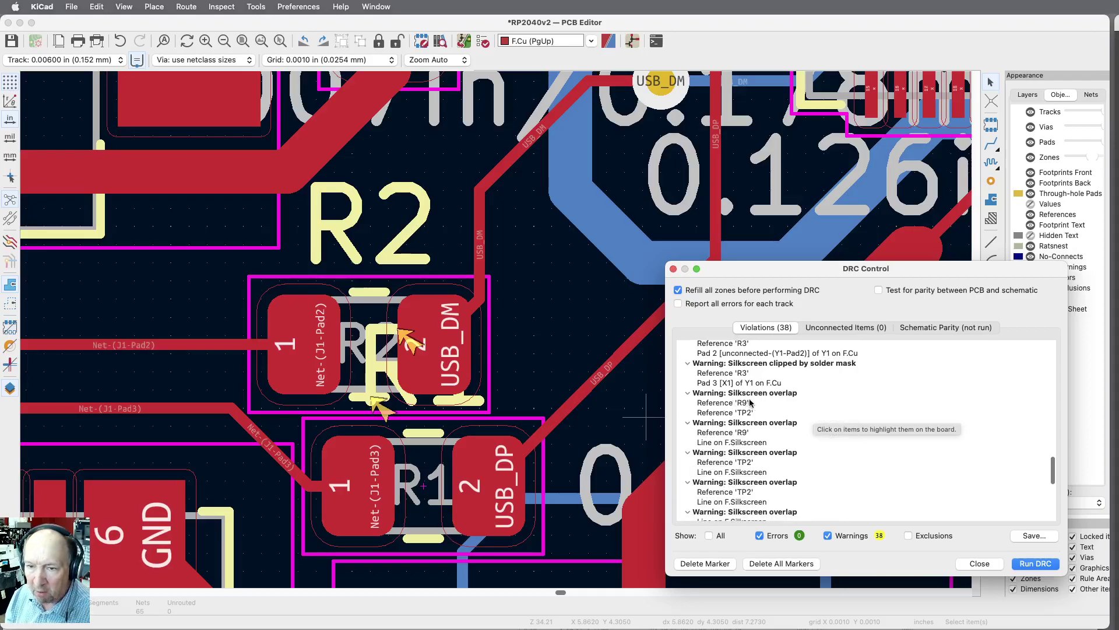
{"action": "scroll", "coordinate": [836, 400], "scroll_direction": "down", "scroll_amount": 5}
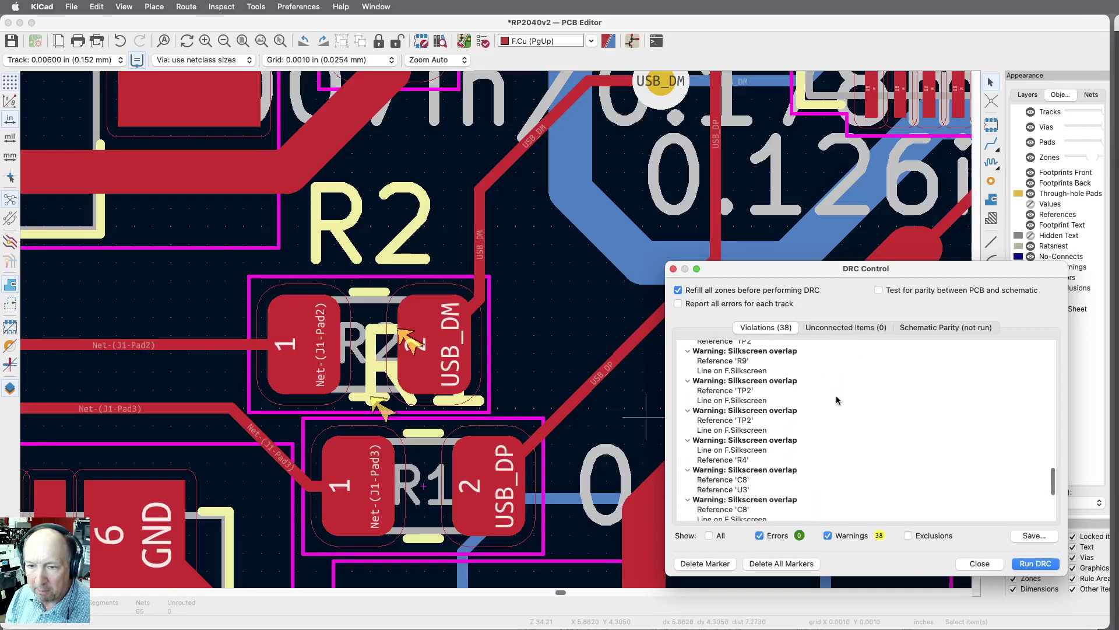
{"action": "scroll", "coordinate": [836, 400], "scroll_direction": "down", "scroll_amount": 2}
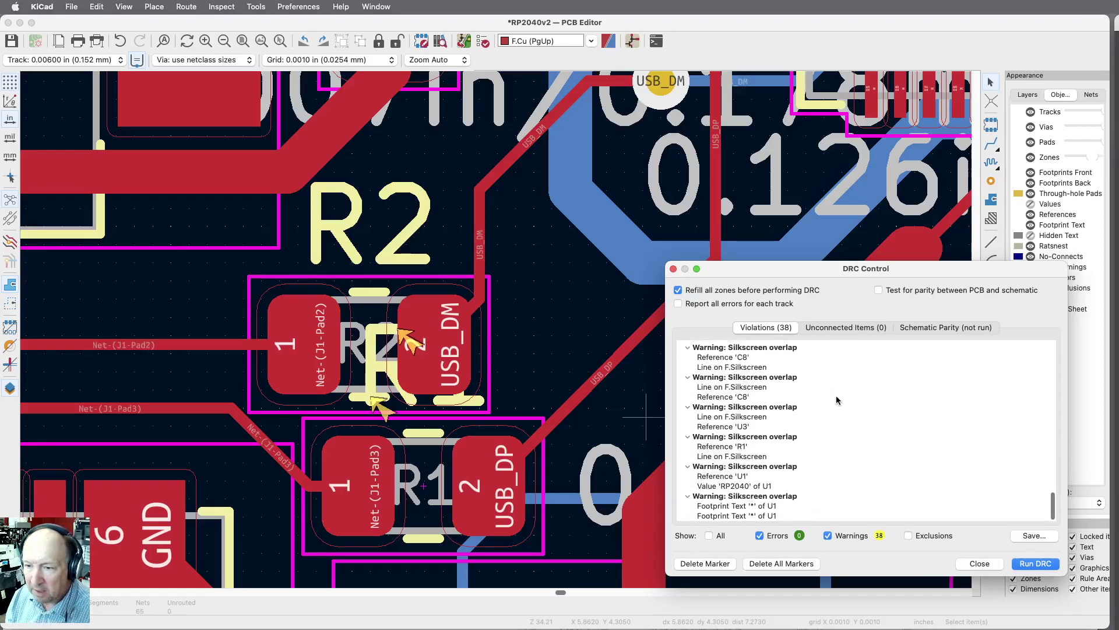
Delete all DRC markers, close the DRC Control dialog and save the board
{"action": "left_click", "coordinate": [770, 563]}
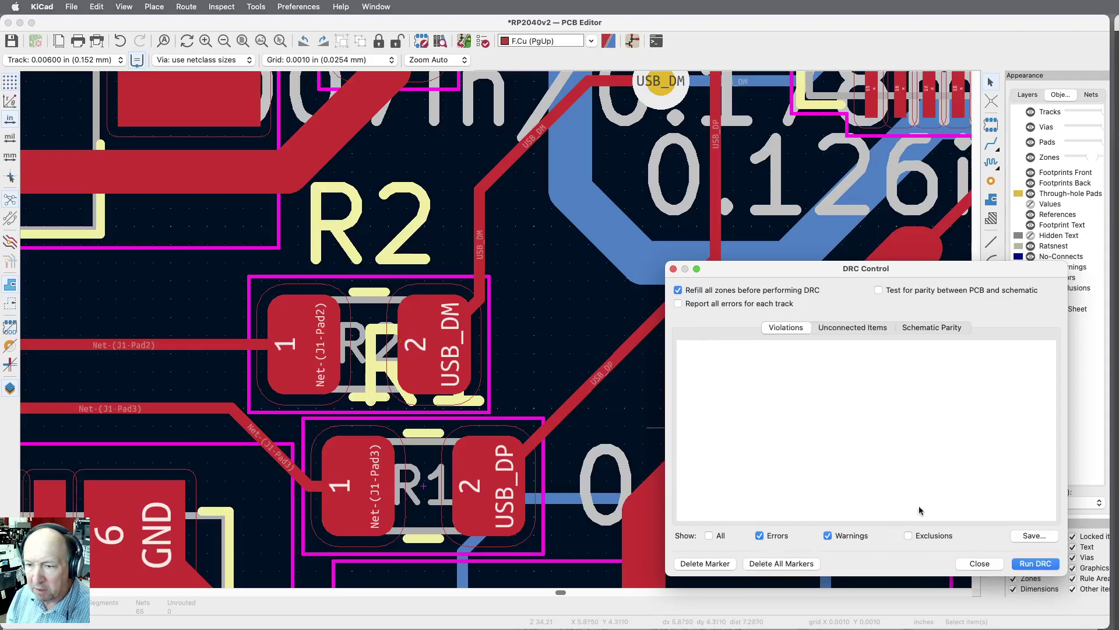
{"action": "left_click", "coordinate": [979, 563]}
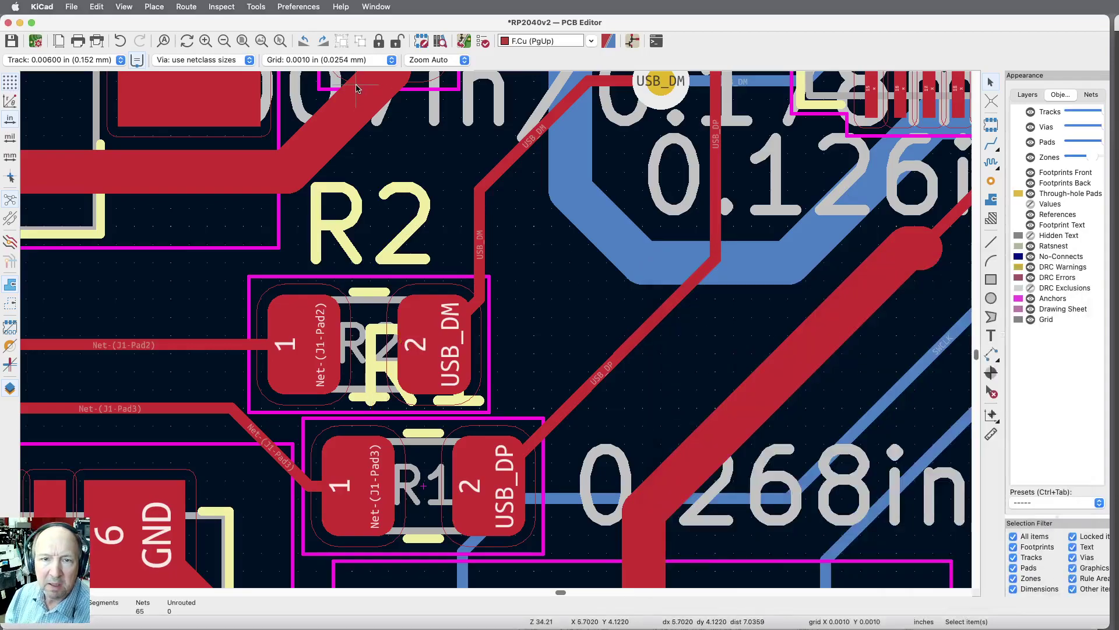
{"action": "left_click", "coordinate": [240, 42]}
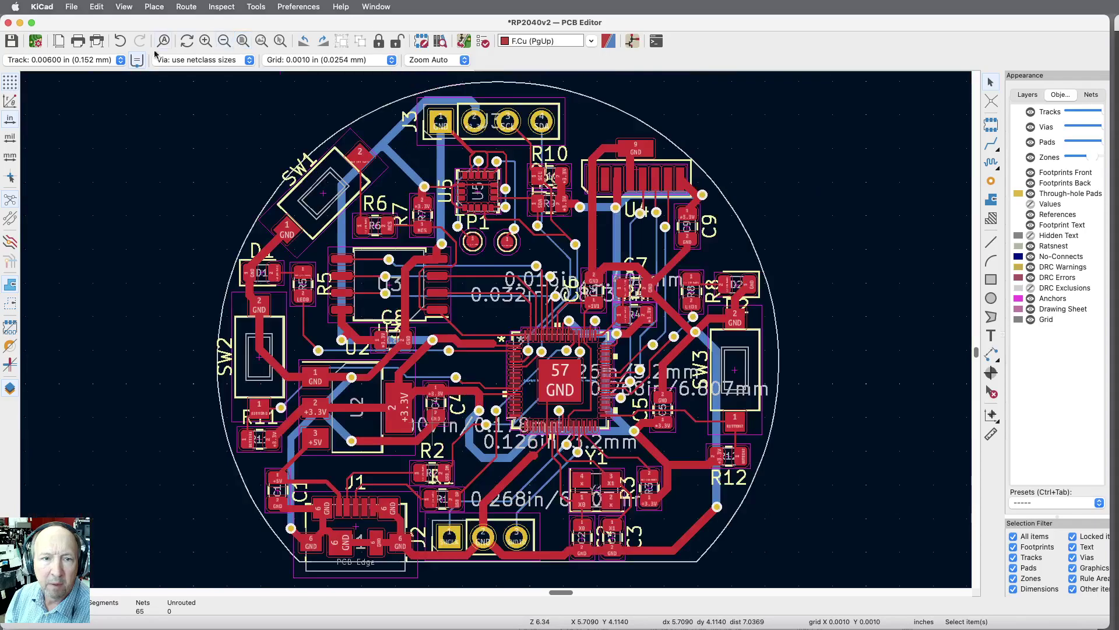
{"action": "left_click", "coordinate": [11, 41]}
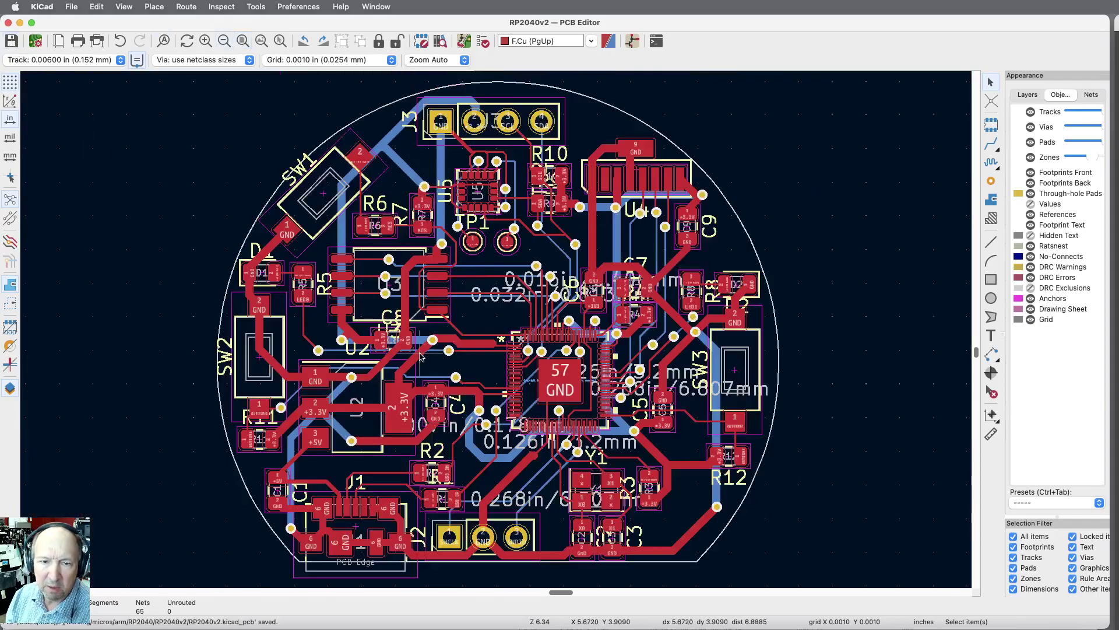
Move the R9 reference text off R10 to just below resistor R9, between the SDA and SCL vias
{"action": "scroll", "coordinate": [499, 101], "scroll_direction": "up", "scroll_amount": 4}
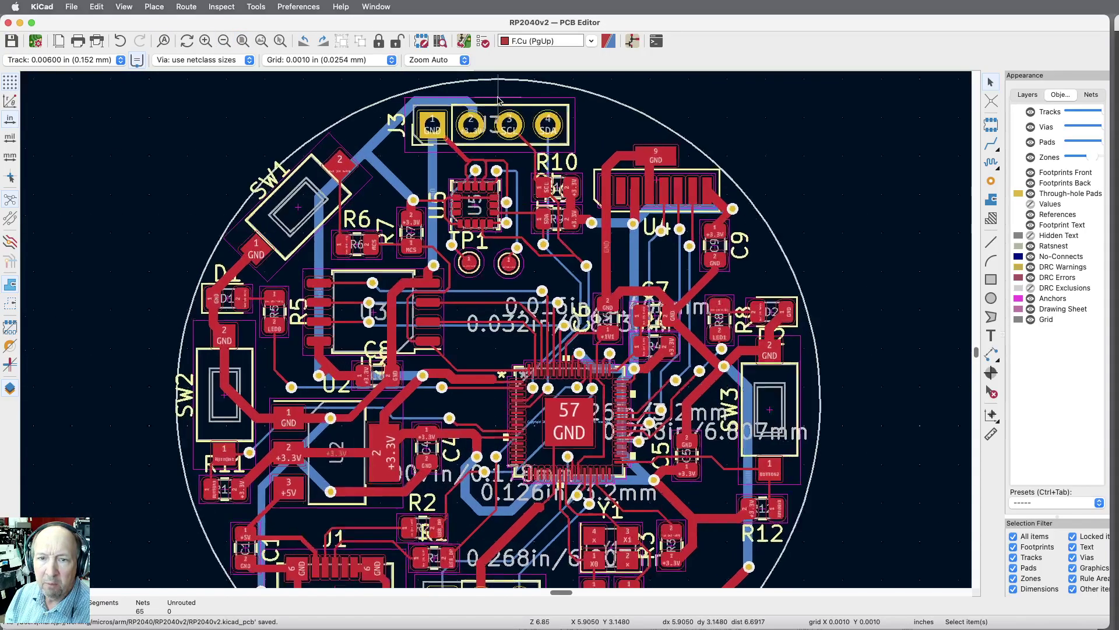
{"action": "scroll", "coordinate": [499, 100], "scroll_direction": "up", "scroll_amount": 1}
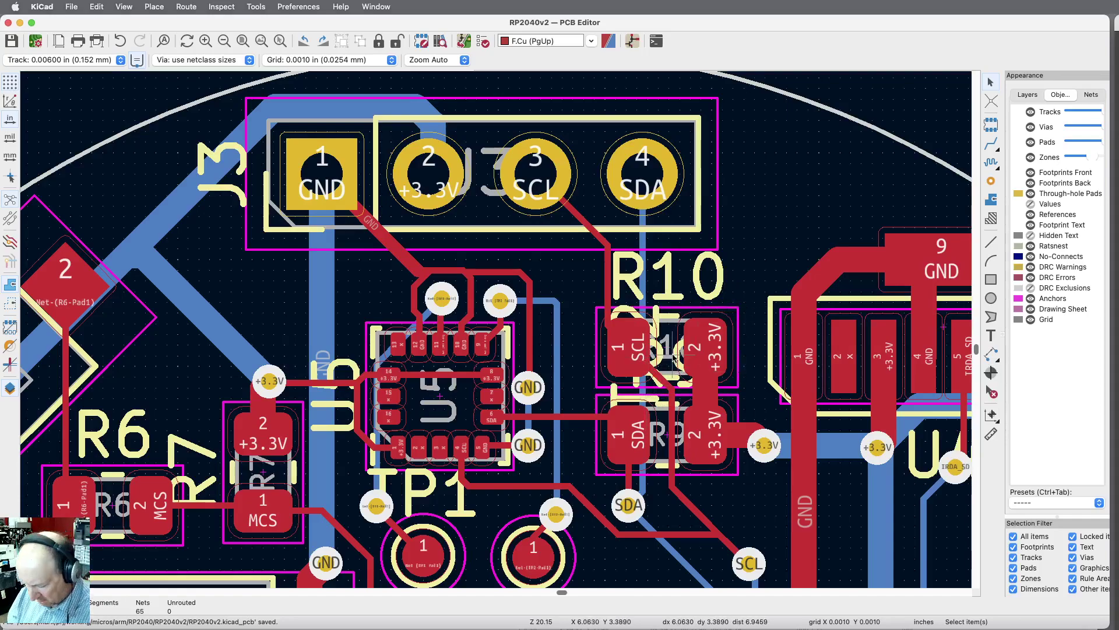
{"action": "key", "text": "m"}
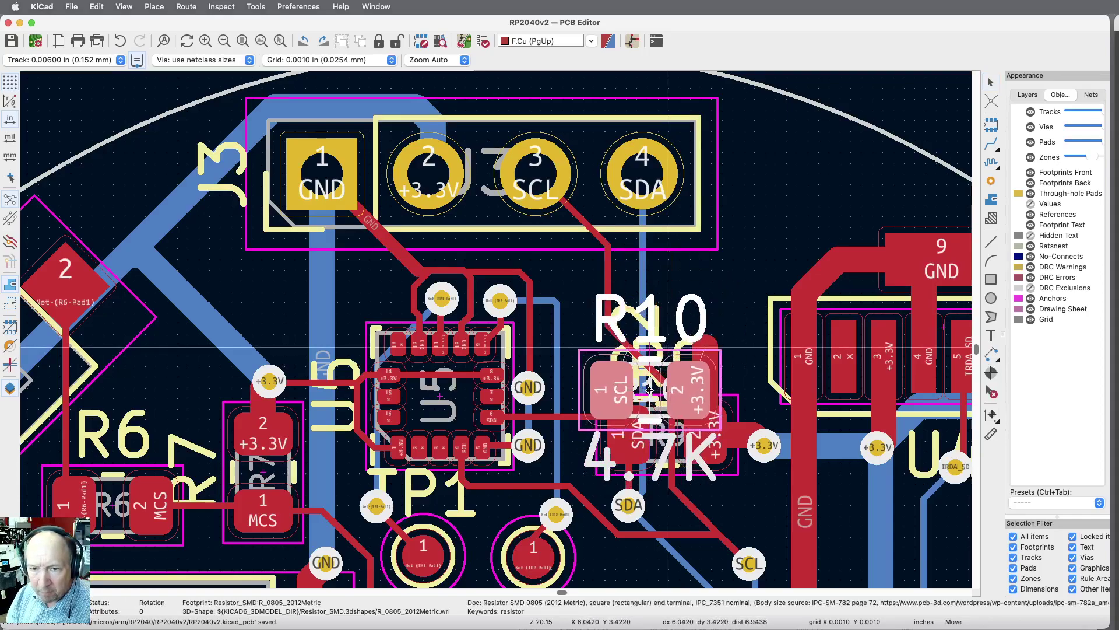
{"action": "left_click", "coordinate": [665, 347]}
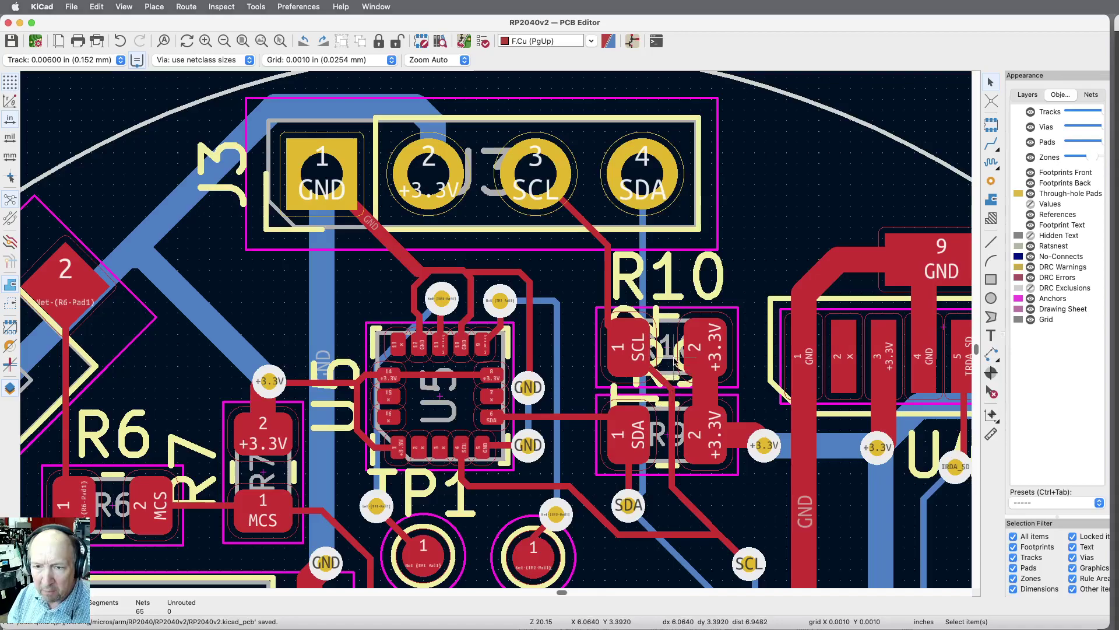
{"action": "left_click", "coordinate": [675, 358]}
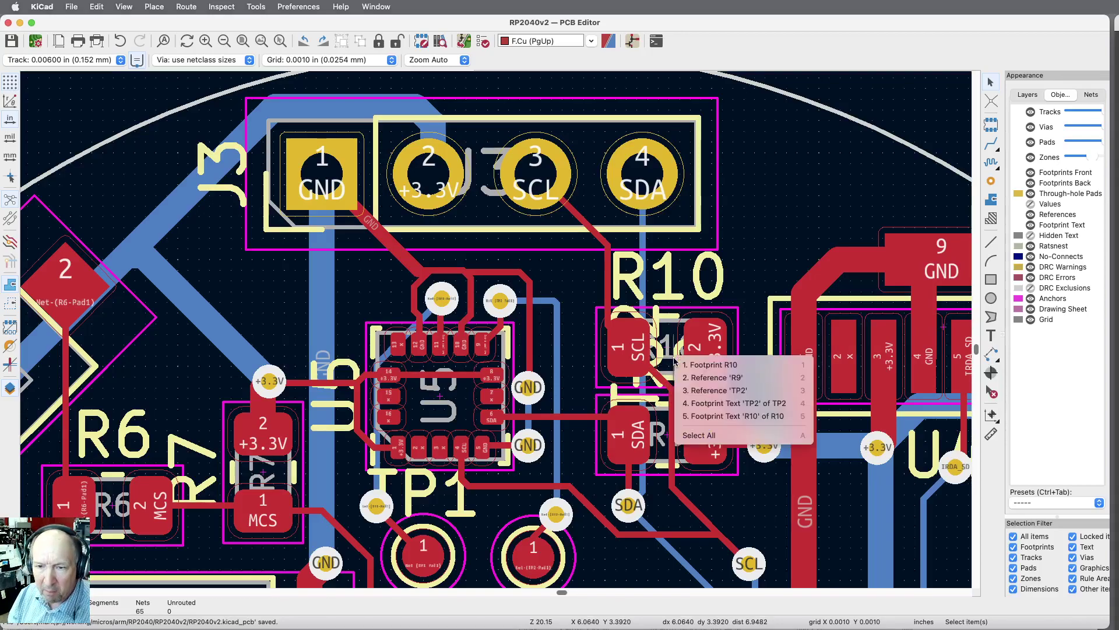
{"action": "left_click", "coordinate": [700, 378]}
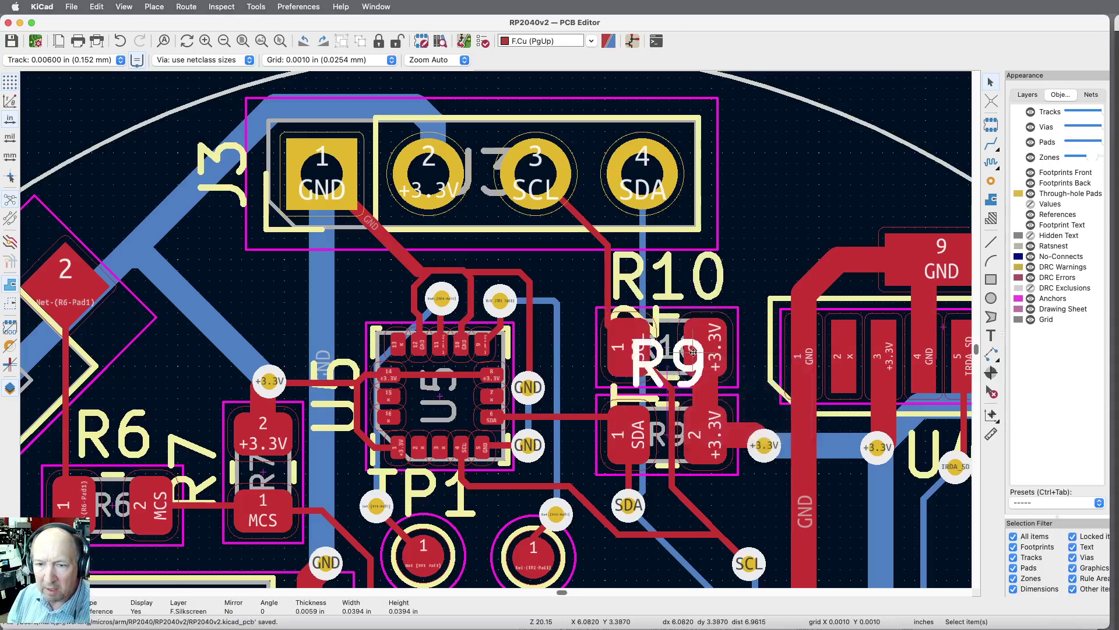
{"action": "key", "text": "m"}
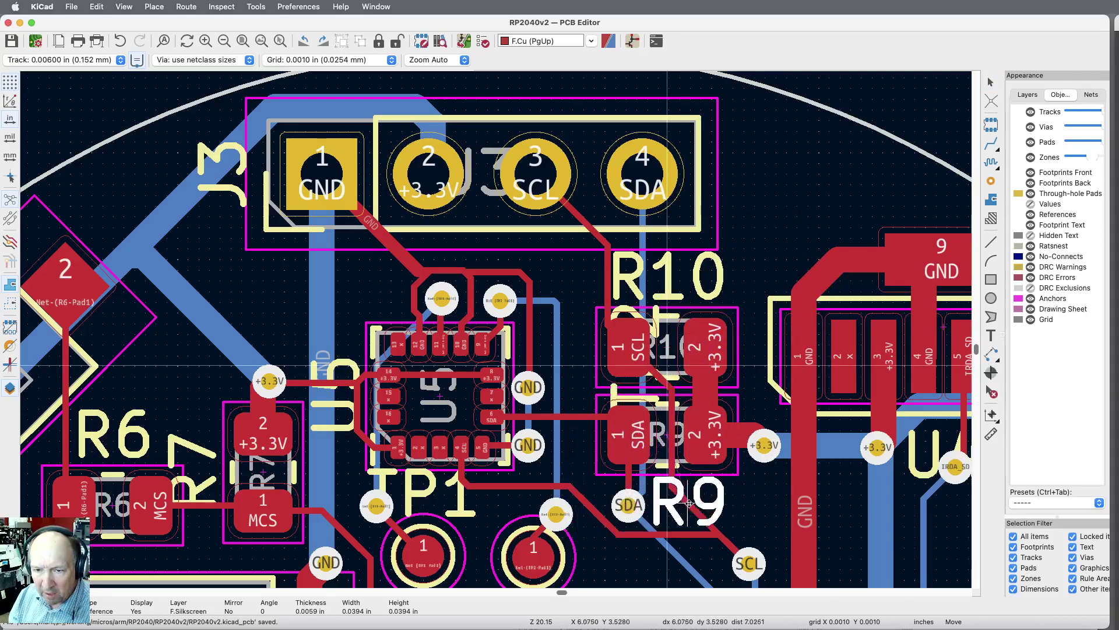
{"action": "left_click", "coordinate": [708, 507]}
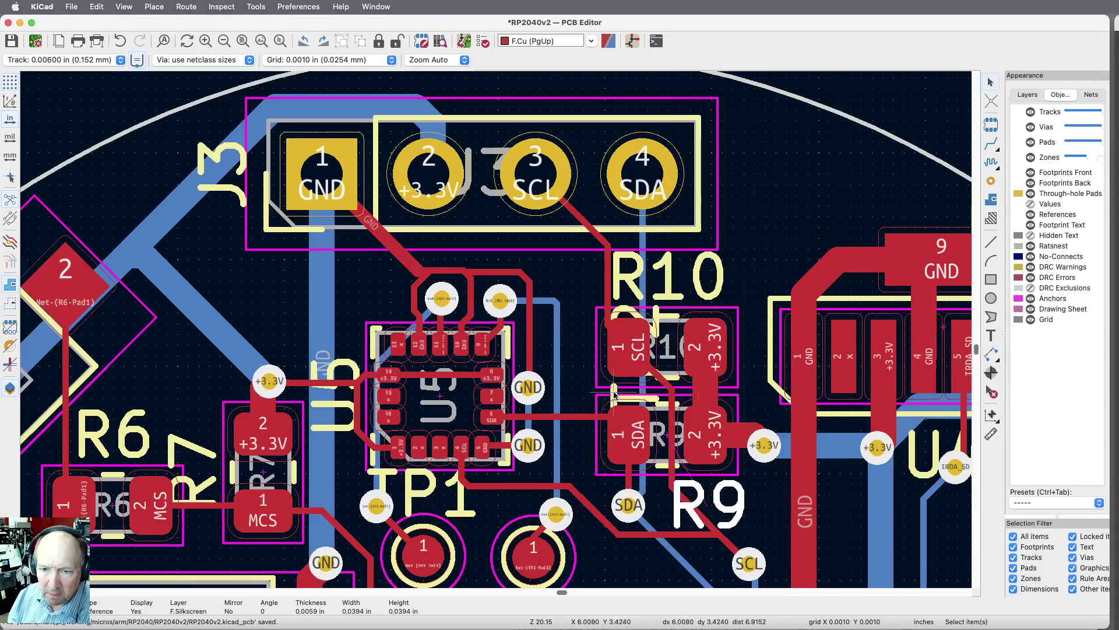
{"action": "key", "text": "m"}
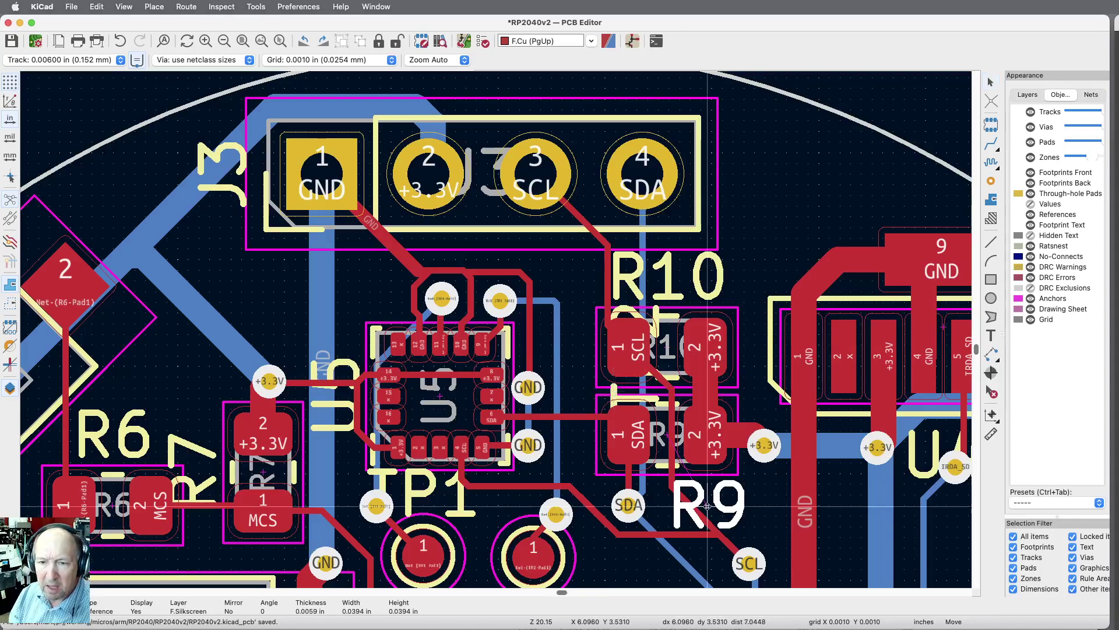
{"action": "left_click", "coordinate": [708, 506]}
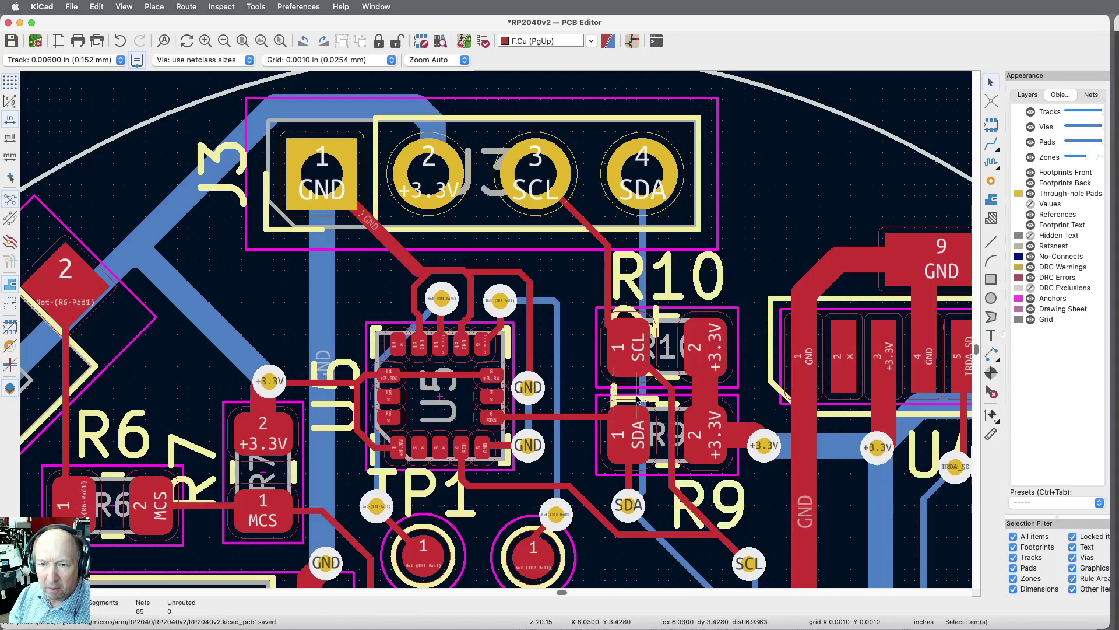
Move the TP2 reference text off R9 and R10, rotate it to horizontal and place it beside test point TP2
{"action": "left_click", "coordinate": [618, 398]}
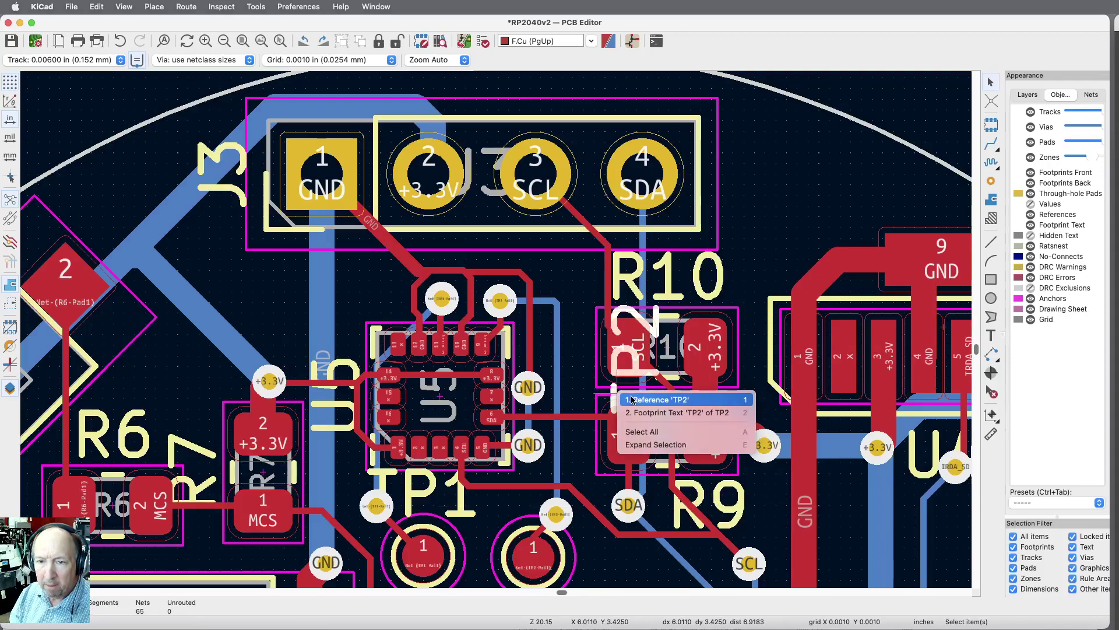
{"action": "left_click", "coordinate": [638, 400]}
{"action": "key", "text": "m"}
{"action": "scroll", "coordinate": [642, 439], "scroll_direction": "down", "scroll_amount": 4}
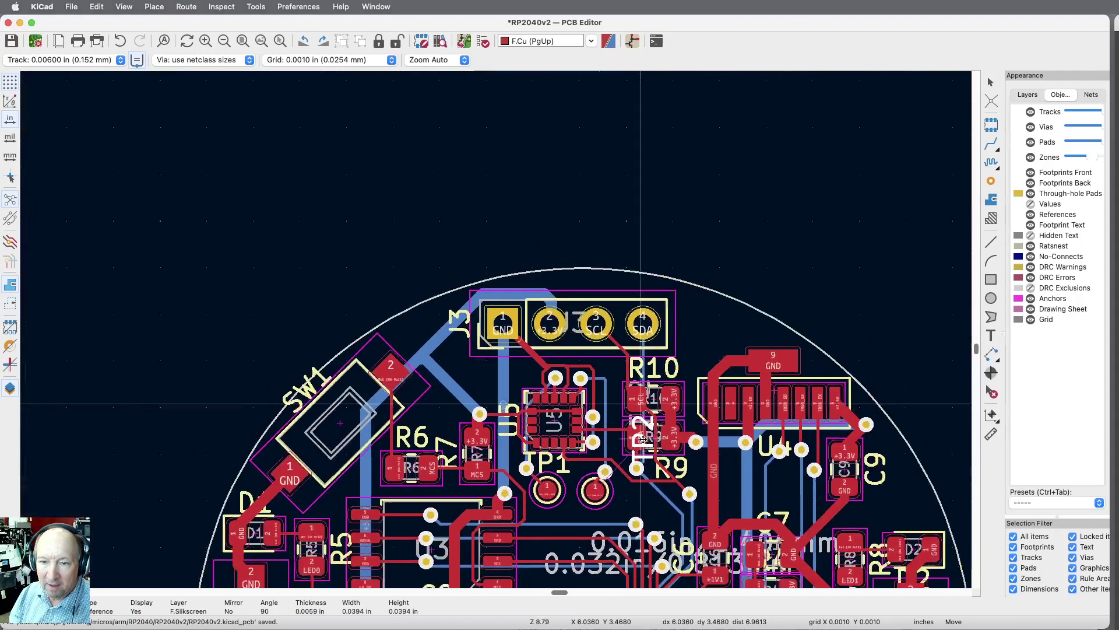
{"action": "scroll", "coordinate": [642, 443], "scroll_direction": "up", "scroll_amount": 5}
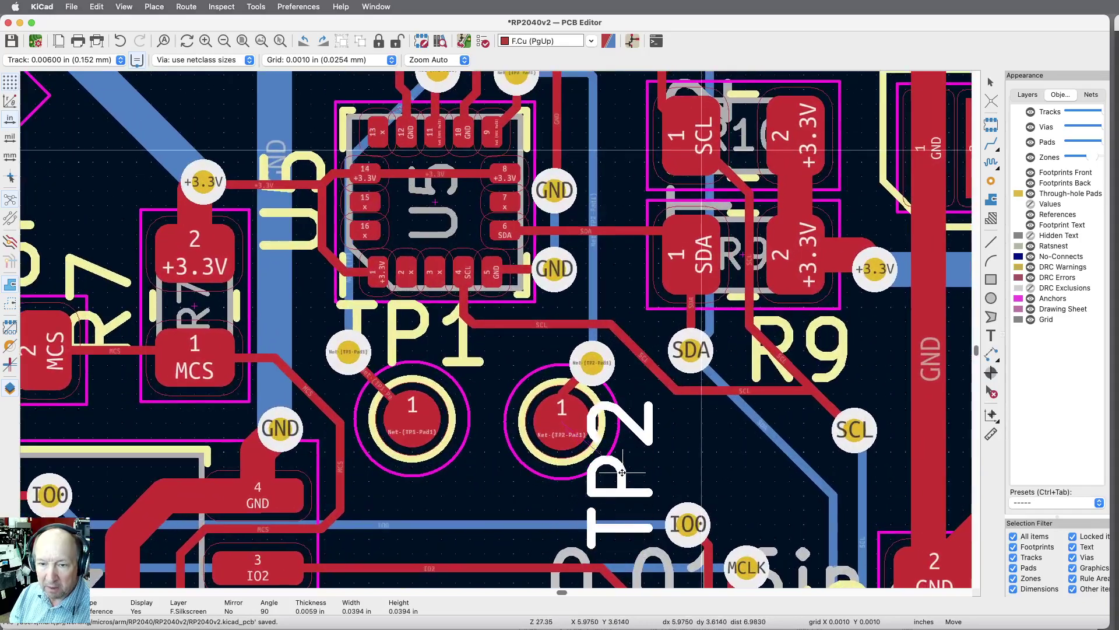
{"action": "key", "text": "r"}
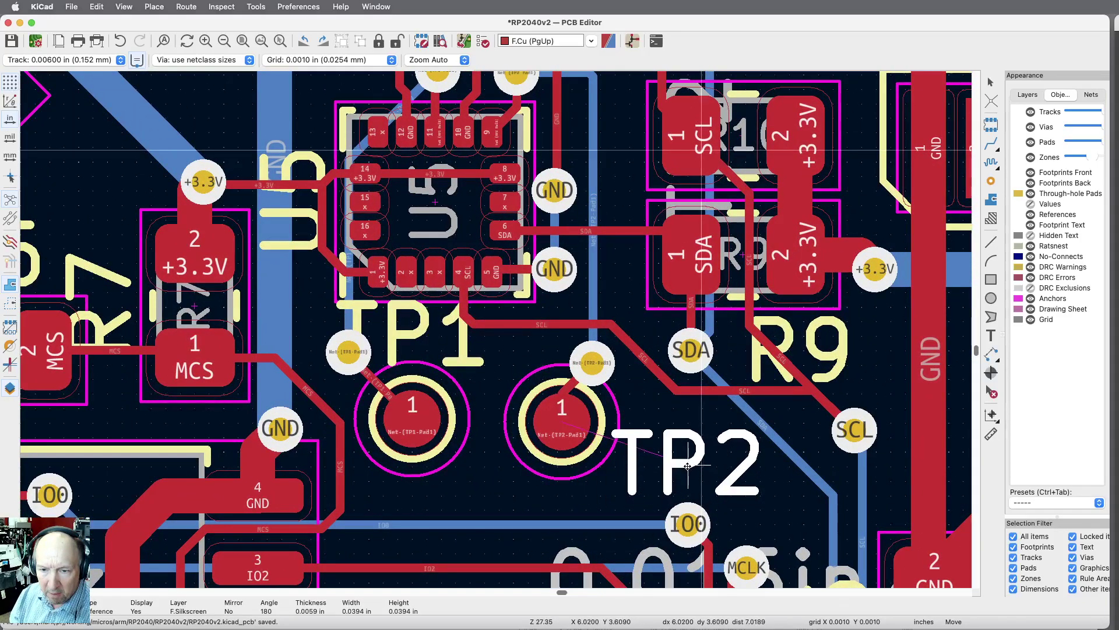
{"action": "left_click", "coordinate": [689, 462]}
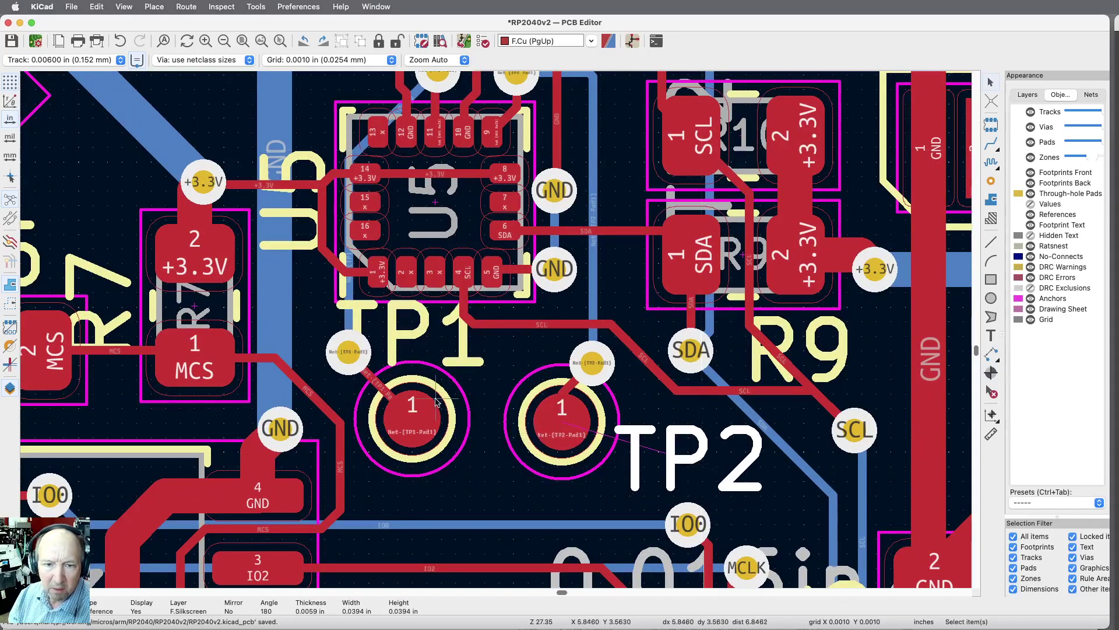
Move the TP1 reference text from between U5 and test point TP1 to just below the test point
{"action": "left_click", "coordinate": [422, 335]}
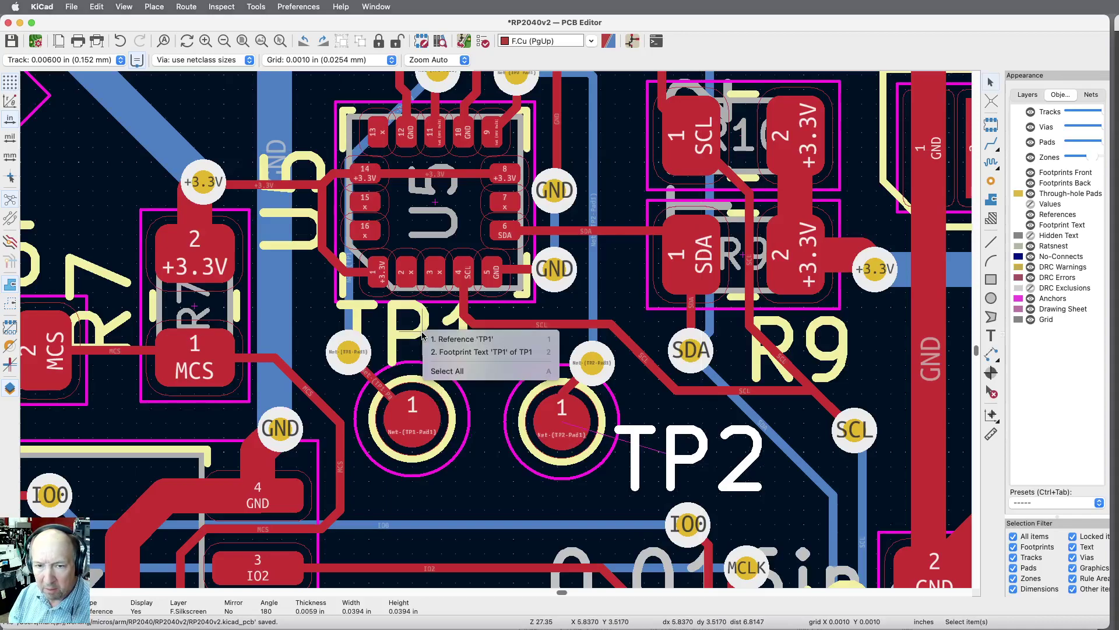
{"action": "left_click", "coordinate": [430, 339]}
{"action": "key", "text": "m"}
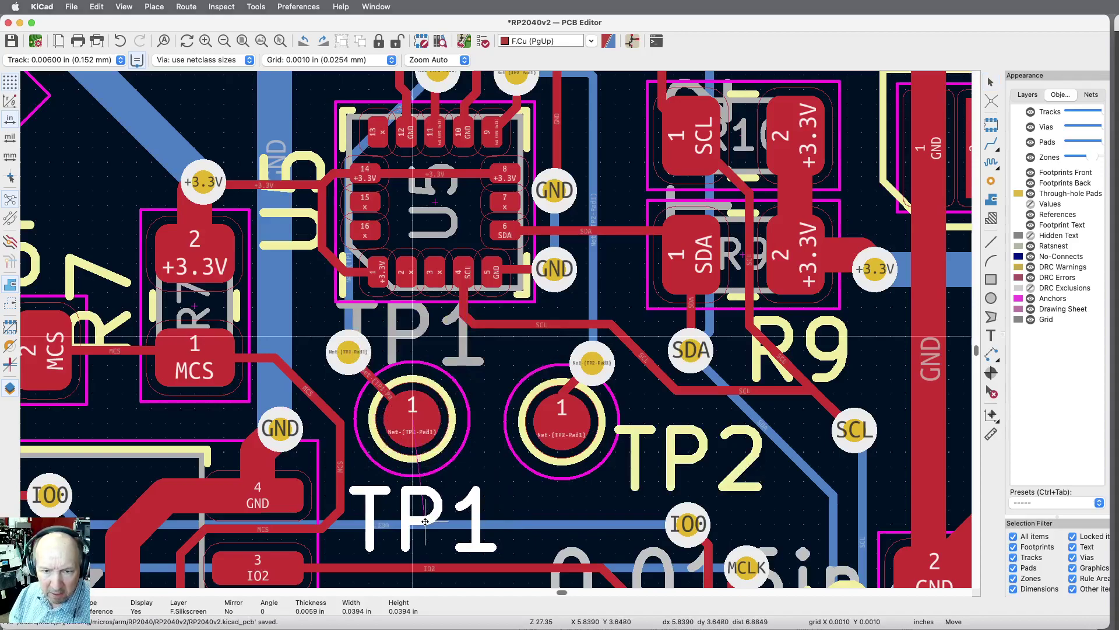
{"action": "left_click", "coordinate": [427, 520]}
Move the R7 reference text off R6's MCS pad to above resistor R7, beside the +3.3V via
{"action": "scroll", "coordinate": [510, 458], "scroll_direction": "down", "scroll_amount": 3}
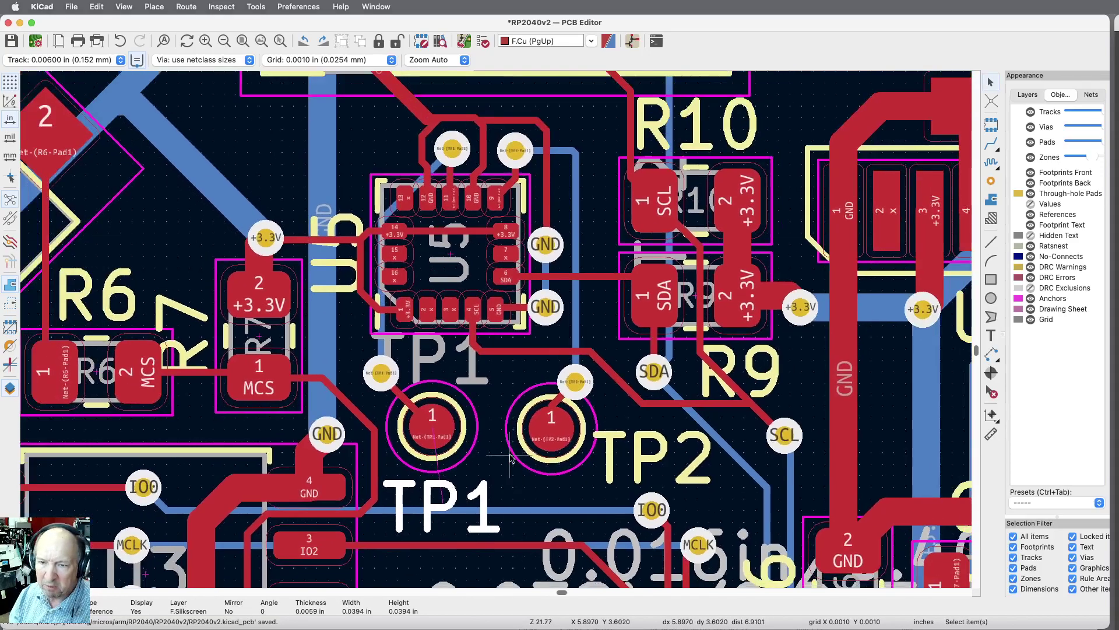
{"action": "scroll", "coordinate": [510, 458], "scroll_direction": "up", "scroll_amount": 1}
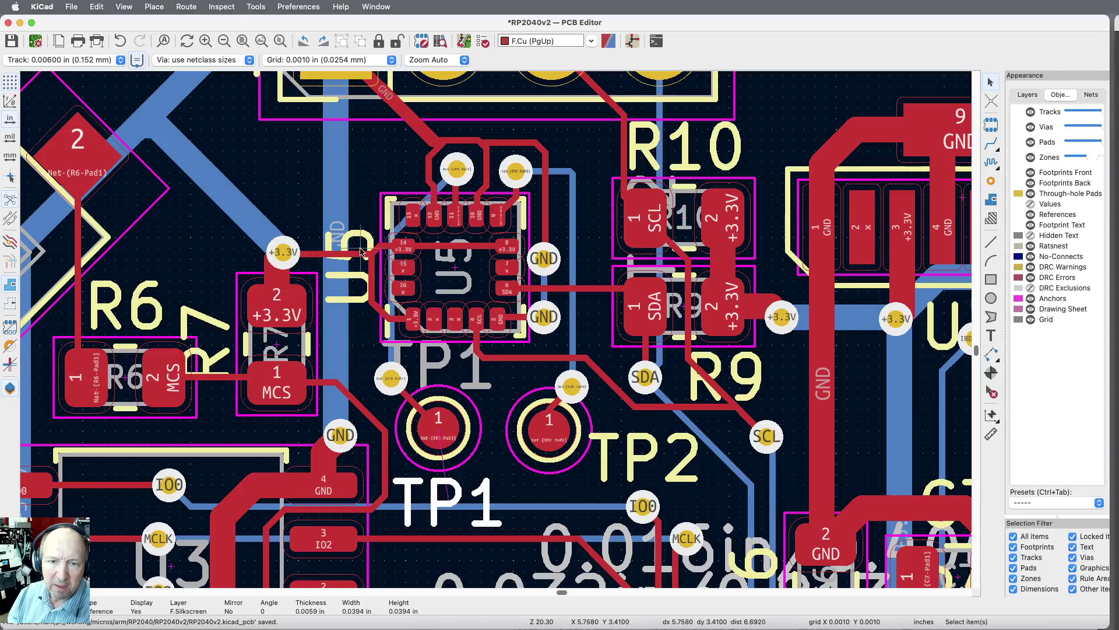
{"action": "left_click", "coordinate": [201, 317]}
{"action": "left_click_drag", "start_coordinate": [202, 317], "coordinate": [233, 229]}
Move the SW1 reference text from the board-edge side of switch SW1 to its inner side, between the switch and U3
{"action": "scroll", "coordinate": [184, 362], "scroll_direction": "down", "scroll_amount": 3}
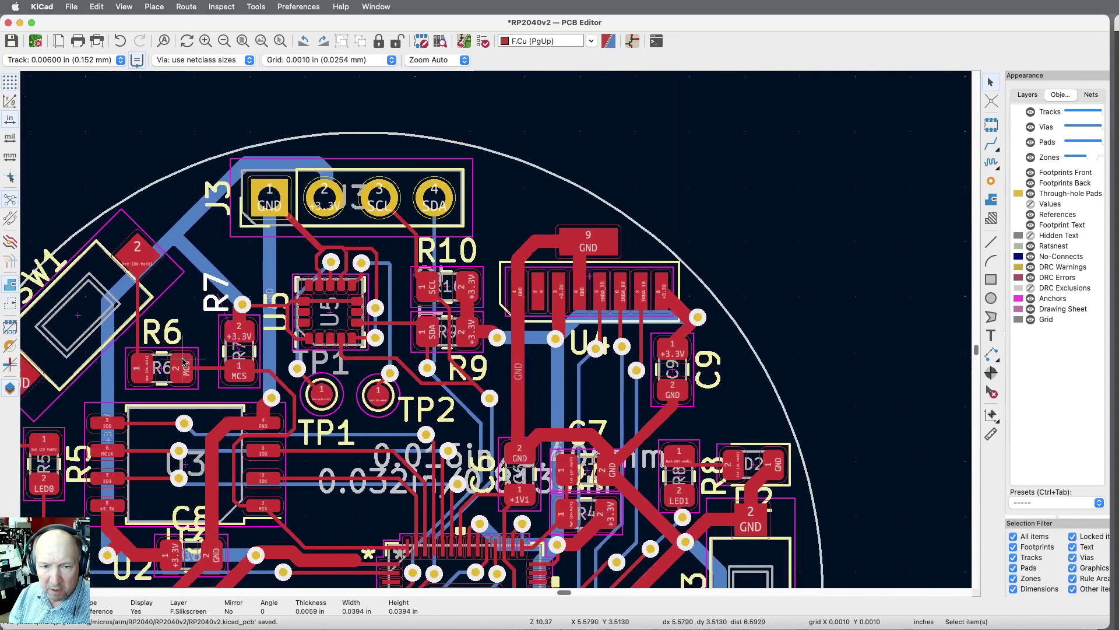
{"action": "scroll", "coordinate": [401, 487], "scroll_direction": "down", "scroll_amount": 2}
{"action": "scroll", "coordinate": [201, 511], "scroll_direction": "up", "scroll_amount": 4}
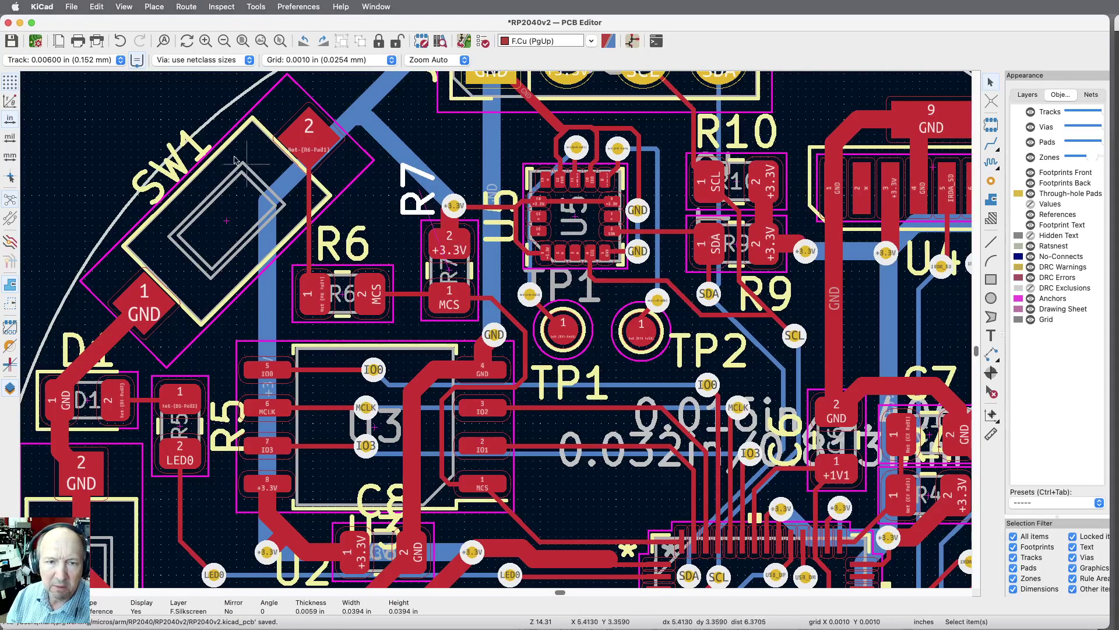
{"action": "left_click", "coordinate": [174, 164]}
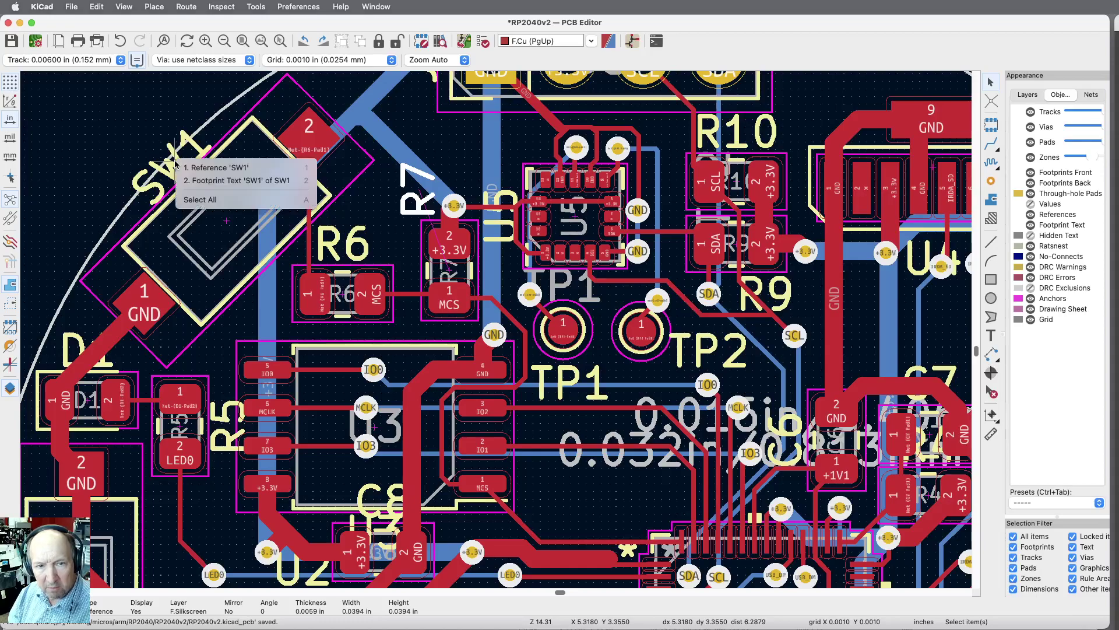
{"action": "left_click", "coordinate": [182, 168]}
{"action": "key", "text": "m"}
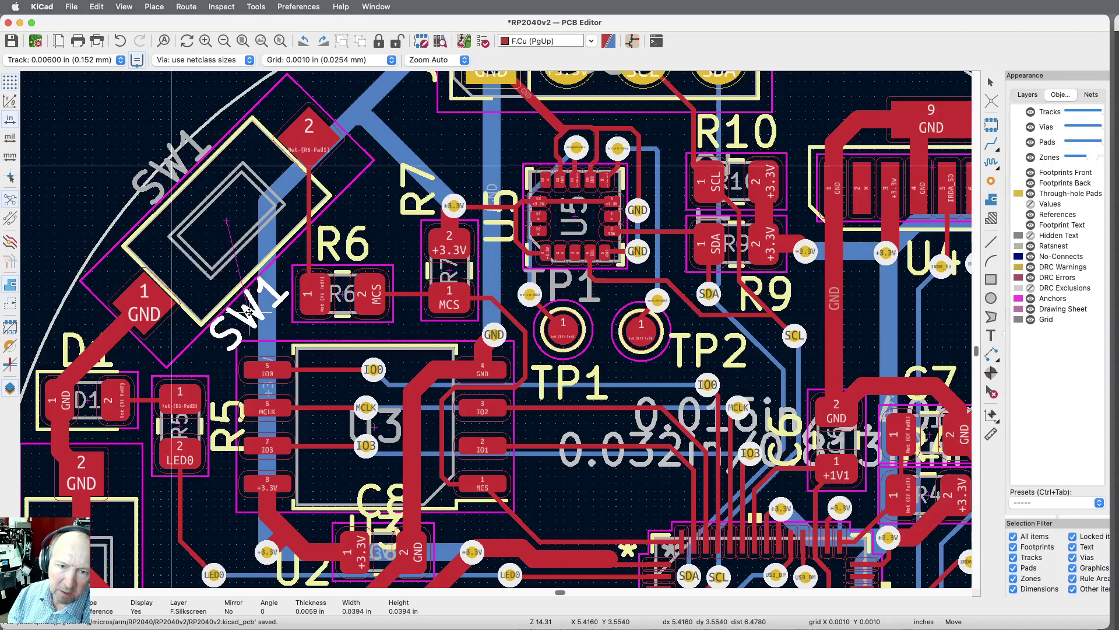
{"action": "left_click", "coordinate": [246, 320]}
Move the C8 reference text off U3's outline to the right of capacitor C8, just above the +3.3V via
{"action": "scroll", "coordinate": [392, 247], "scroll_direction": "down", "scroll_amount": 2}
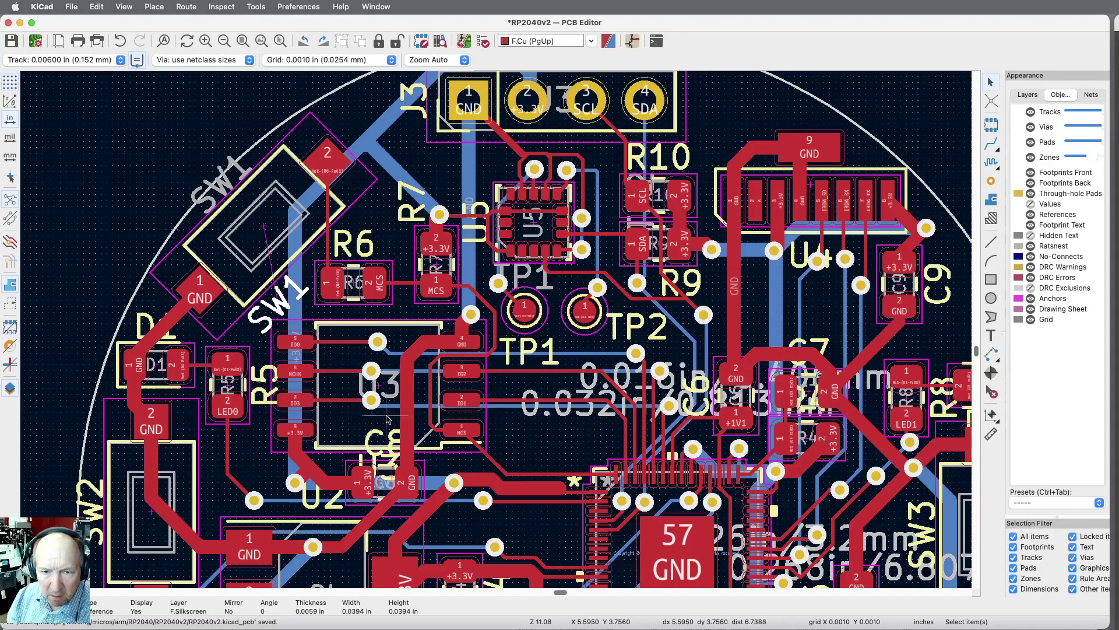
{"action": "scroll", "coordinate": [454, 509], "scroll_direction": "up", "scroll_amount": 5}
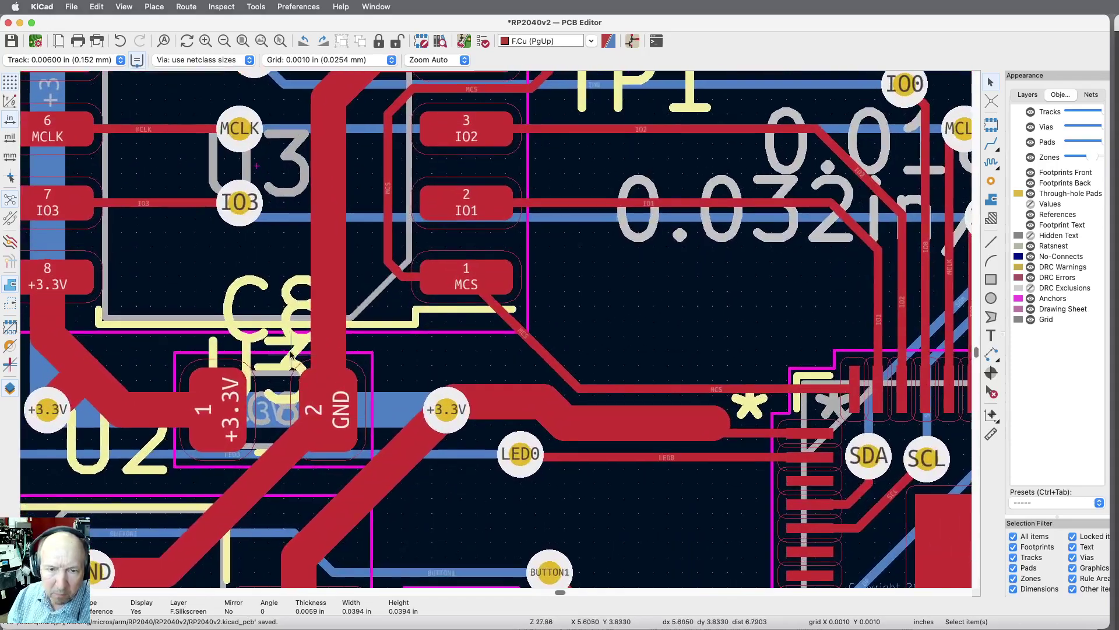
{"action": "left_click", "coordinate": [263, 285]}
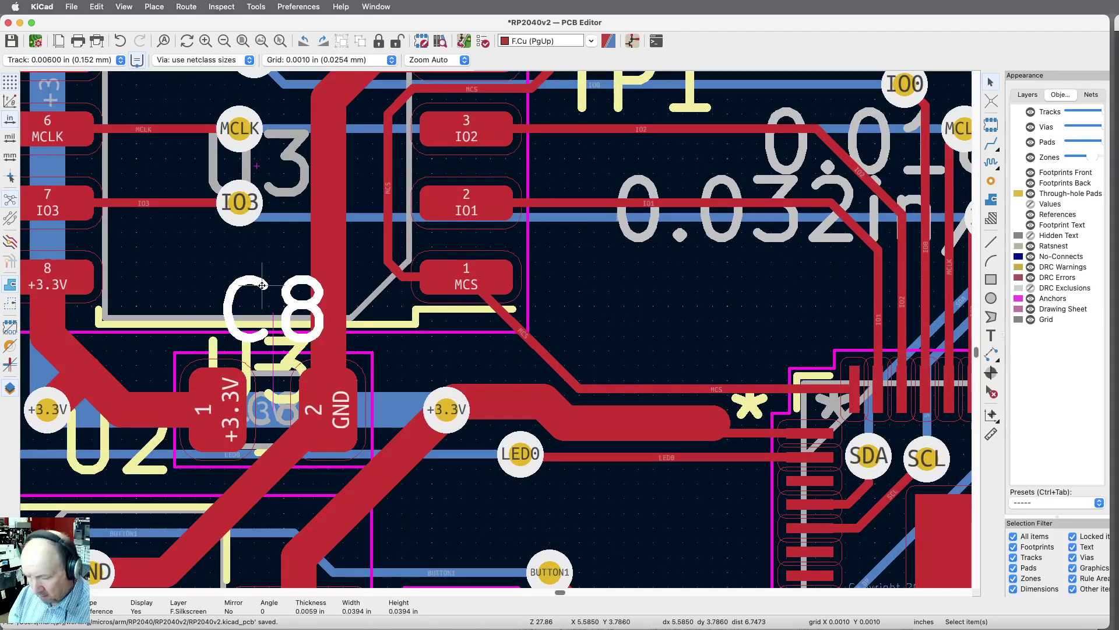
{"action": "key", "text": "m"}
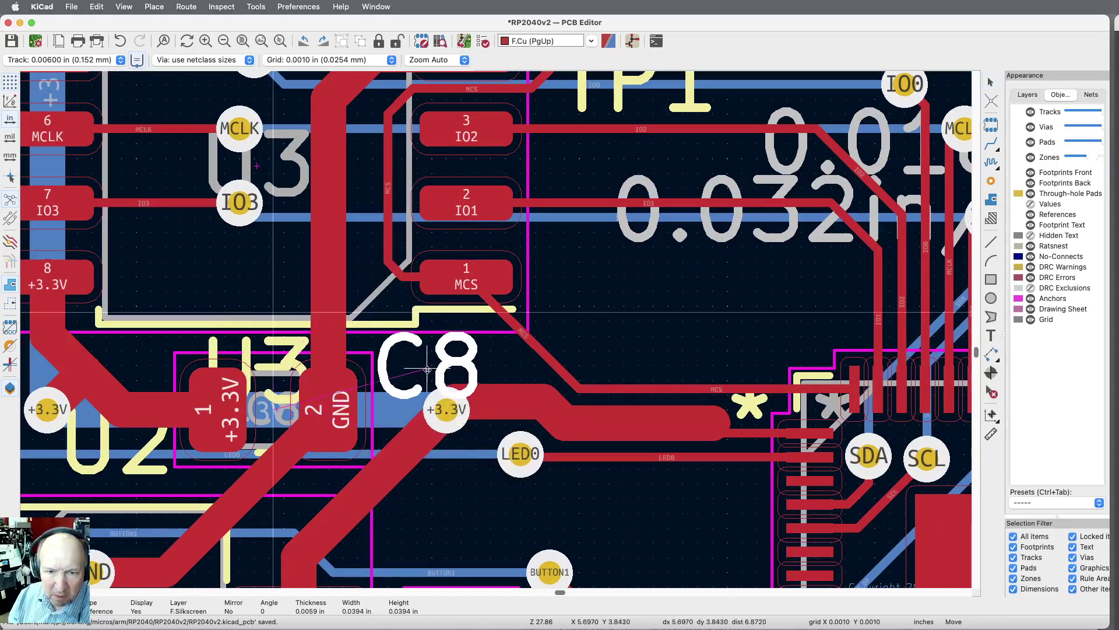
{"action": "left_click", "coordinate": [429, 374]}
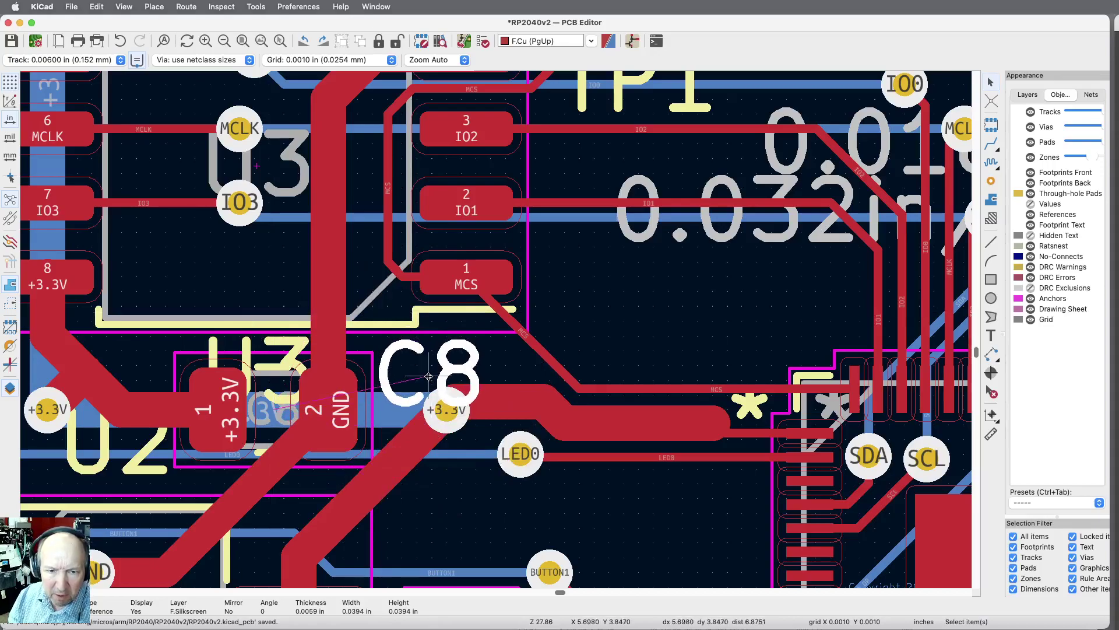
Move the U3 reference text off capacitor C8 to the right of U3's MCS pad
{"action": "left_click", "coordinate": [288, 341]}
{"action": "key", "text": "m"}
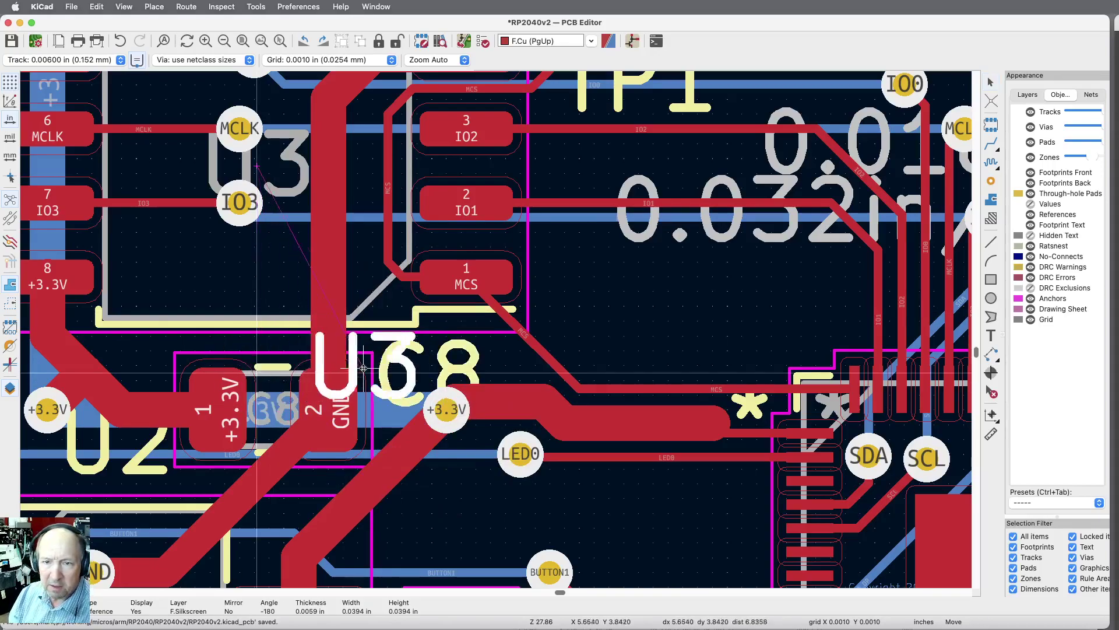
{"action": "left_click", "coordinate": [595, 295]}
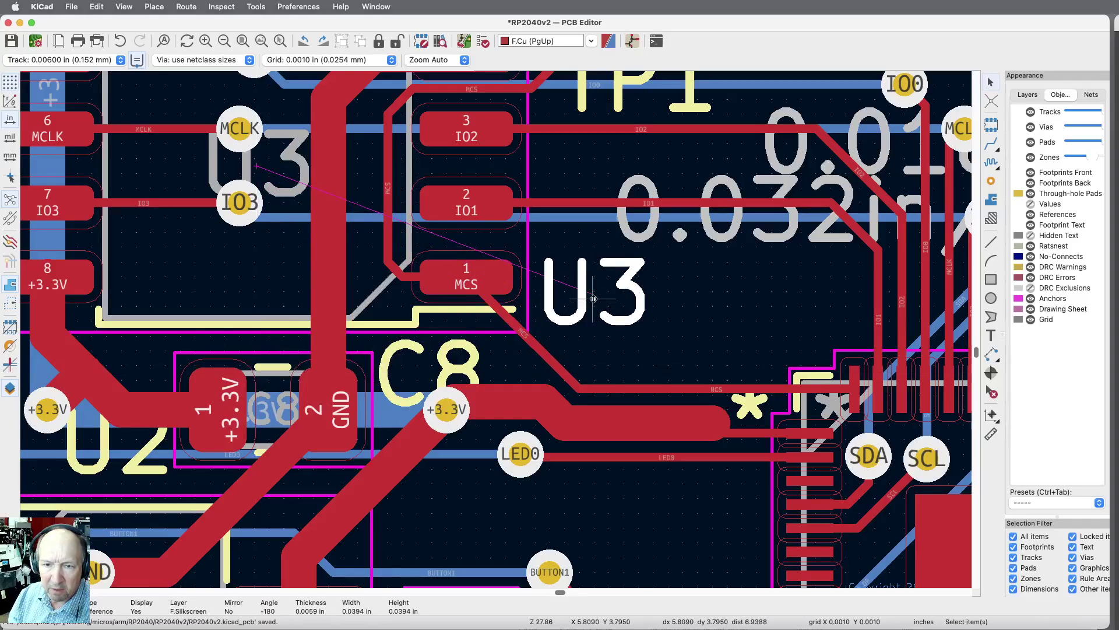
Move the SW2 reference text off the board edge to the inner side of switch SW2, below R5
{"action": "scroll", "coordinate": [654, 306], "scroll_direction": "down", "scroll_amount": 3}
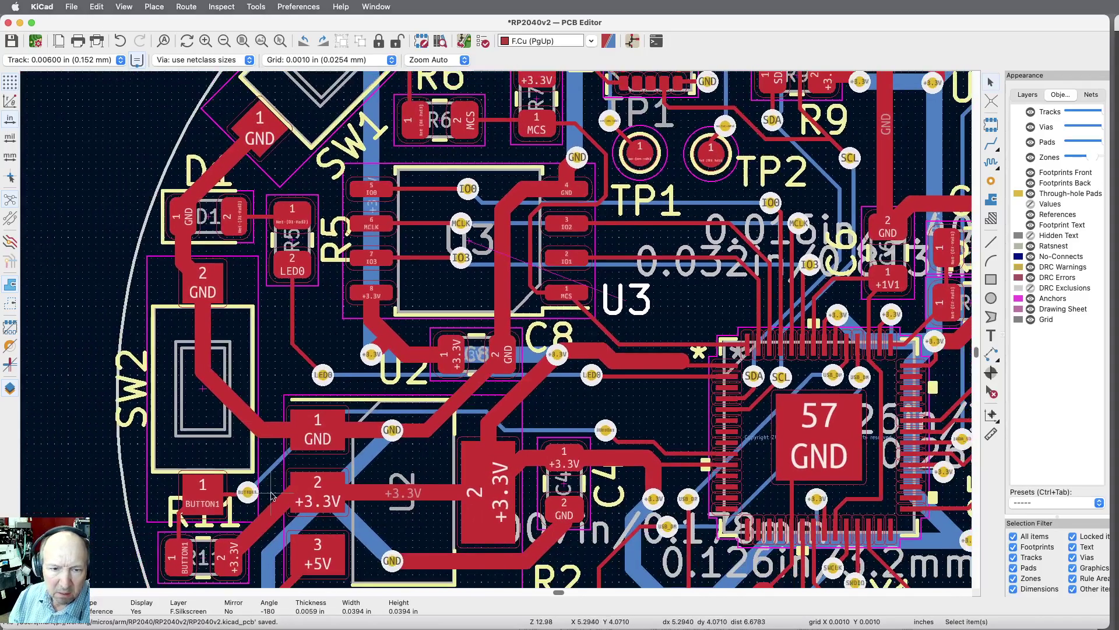
{"action": "scroll", "coordinate": [273, 495], "scroll_direction": "down", "scroll_amount": 5}
{"action": "scroll", "coordinate": [272, 494], "scroll_direction": "up", "scroll_amount": 6}
{"action": "scroll", "coordinate": [152, 452], "scroll_direction": "down", "scroll_amount": 1}
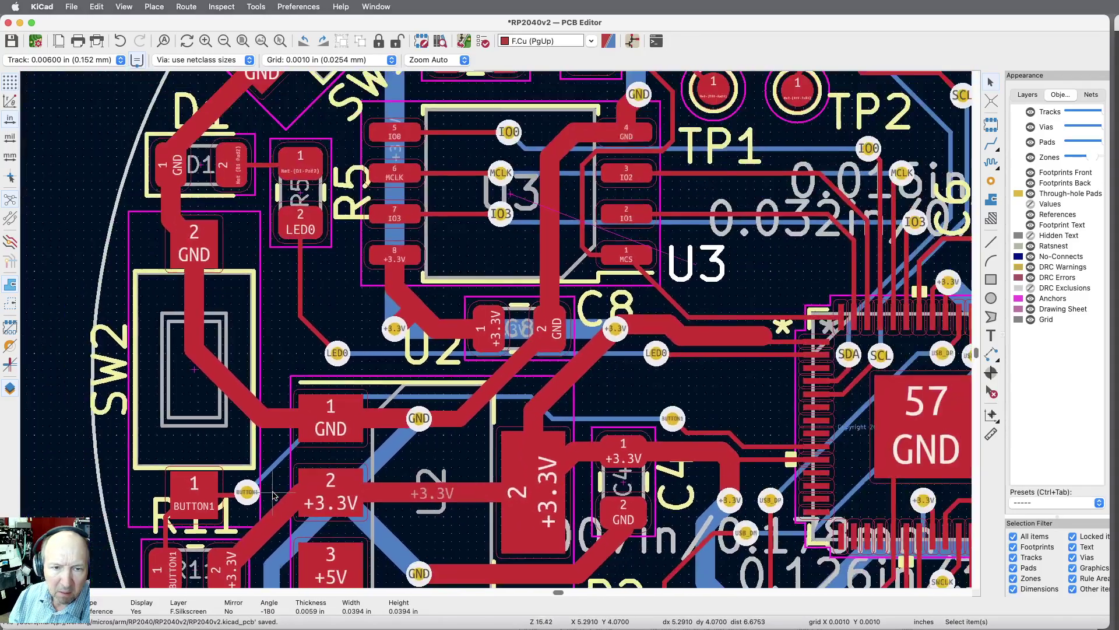
{"action": "left_click", "coordinate": [109, 373]}
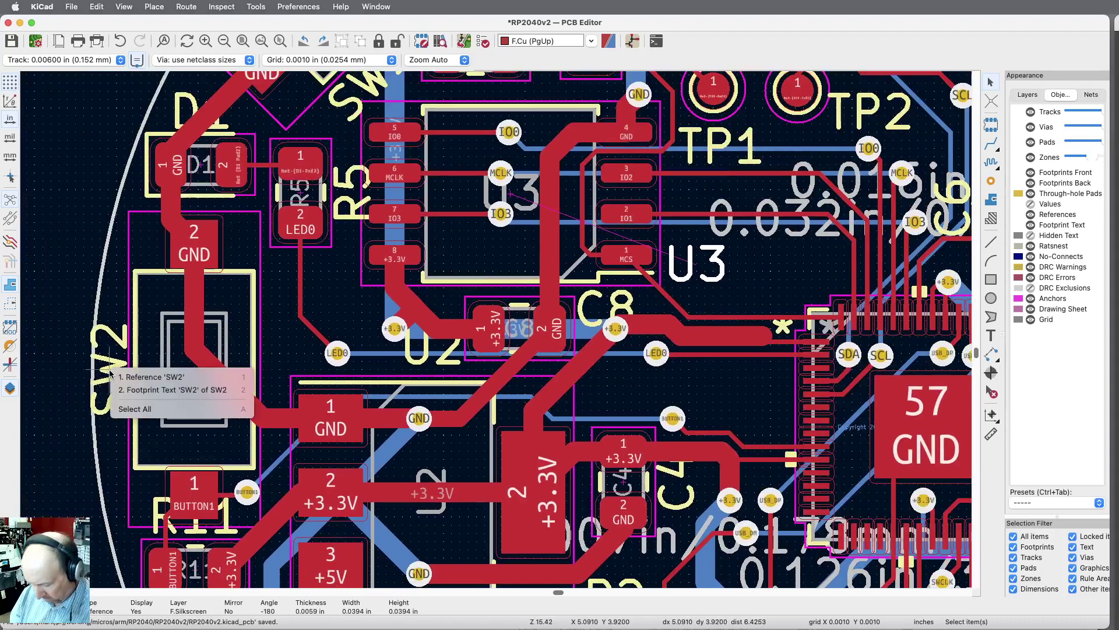
{"action": "left_click", "coordinate": [120, 376]}
{"action": "key", "text": "m"}
{"action": "left_click", "coordinate": [288, 318]}
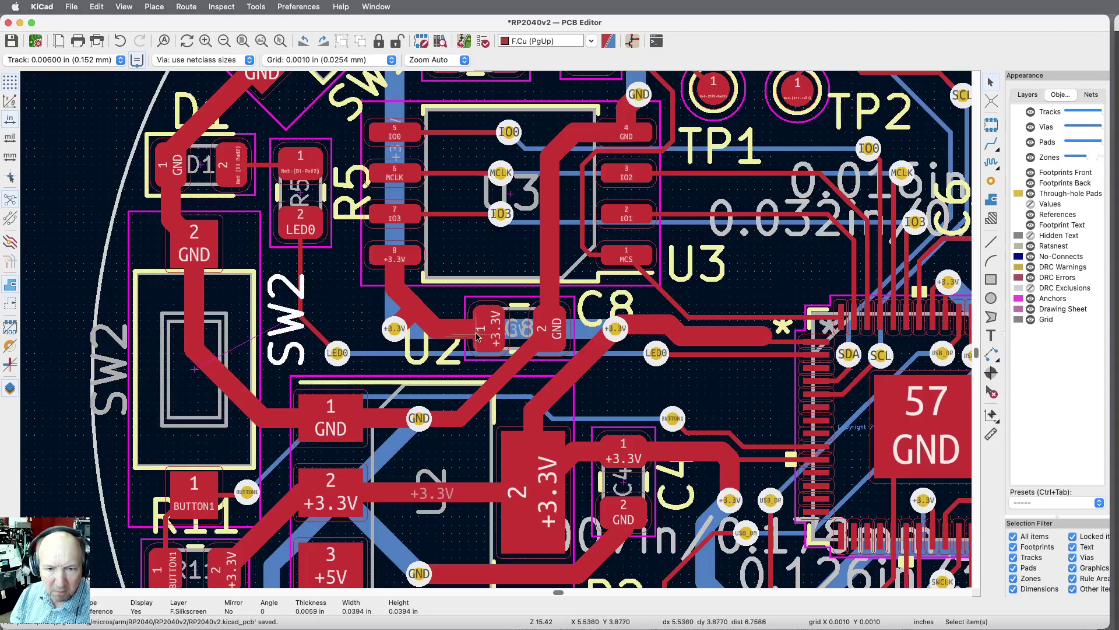
Move the R11 reference text off the BUTTON1 pad of SW2 to just below resistor R11
{"action": "key", "text": "Home"}
{"action": "scroll", "coordinate": [379, 510], "scroll_direction": "up", "scroll_amount": 5}
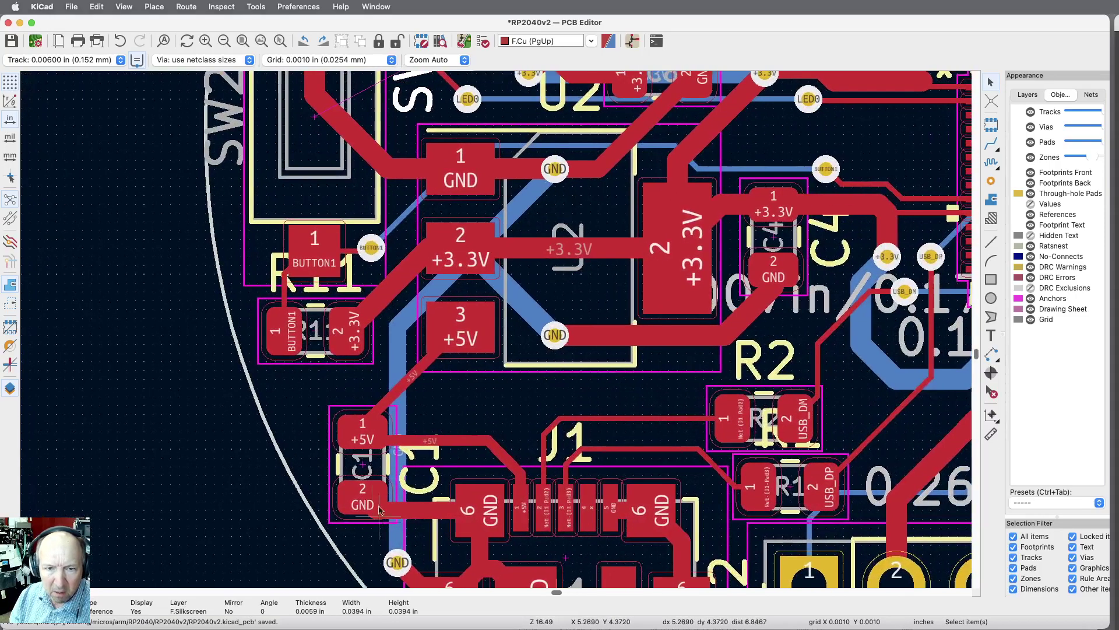
{"action": "left_click", "coordinate": [352, 290]}
{"action": "key", "text": "m"}
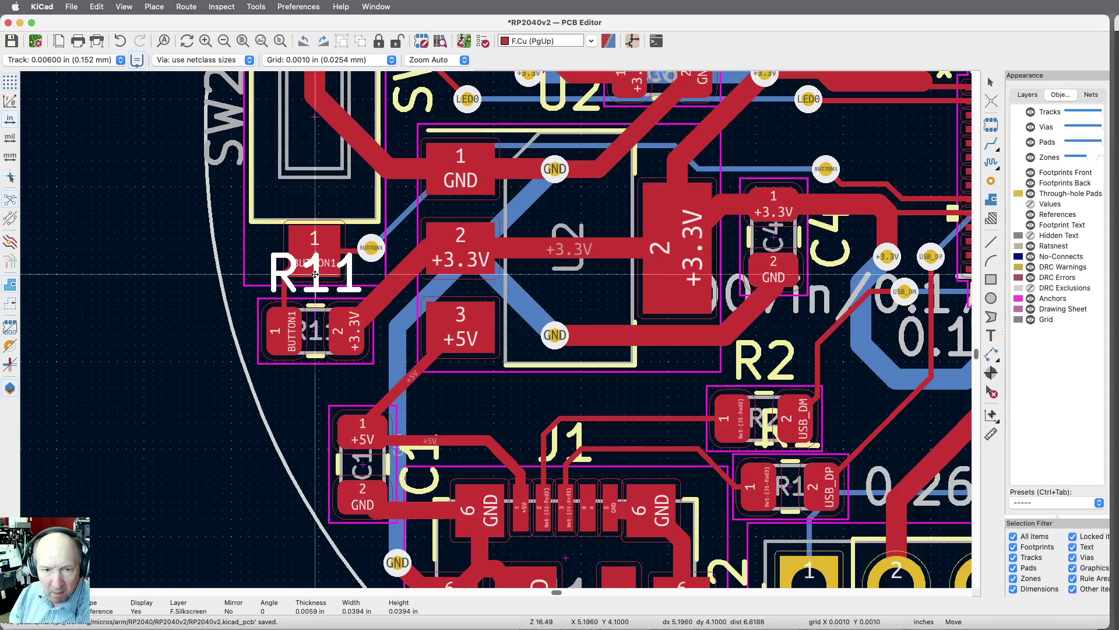
{"action": "left_click", "coordinate": [315, 383]}
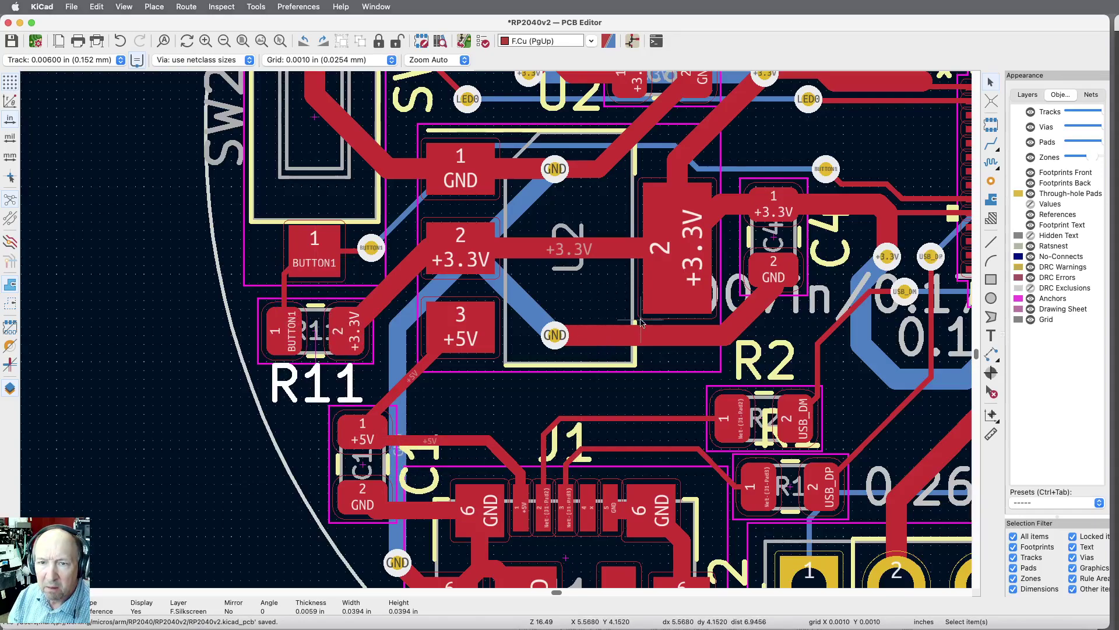
Move the U2 reference text from above U2 to below its large +3.3V pad, beside the R2 label
{"action": "scroll", "coordinate": [618, 306], "scroll_direction": "down", "scroll_amount": 3}
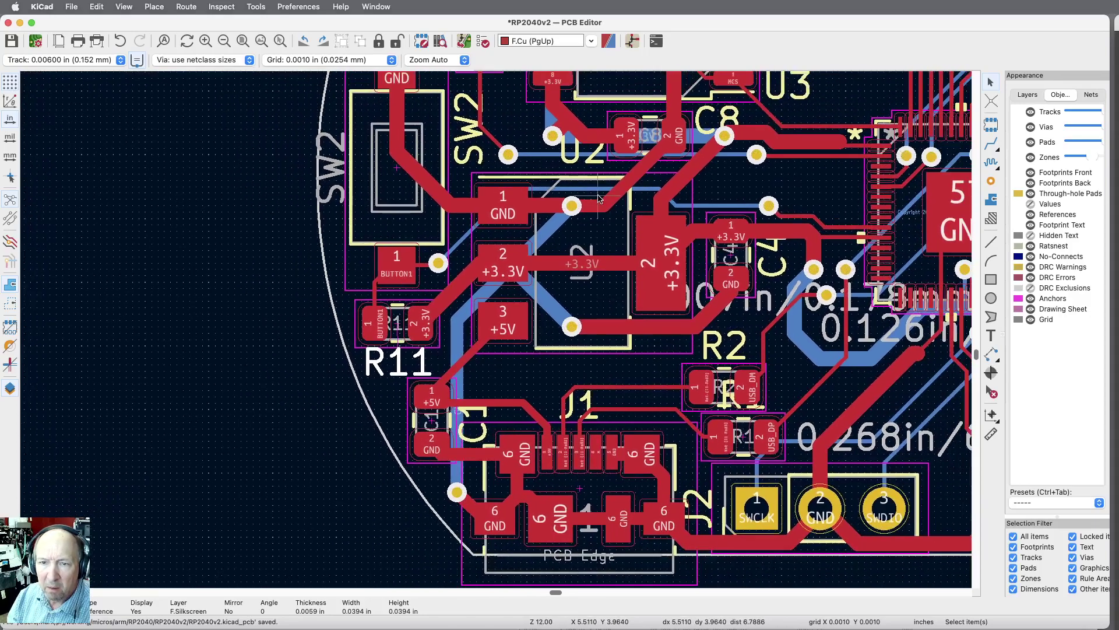
{"action": "left_click", "coordinate": [575, 162]}
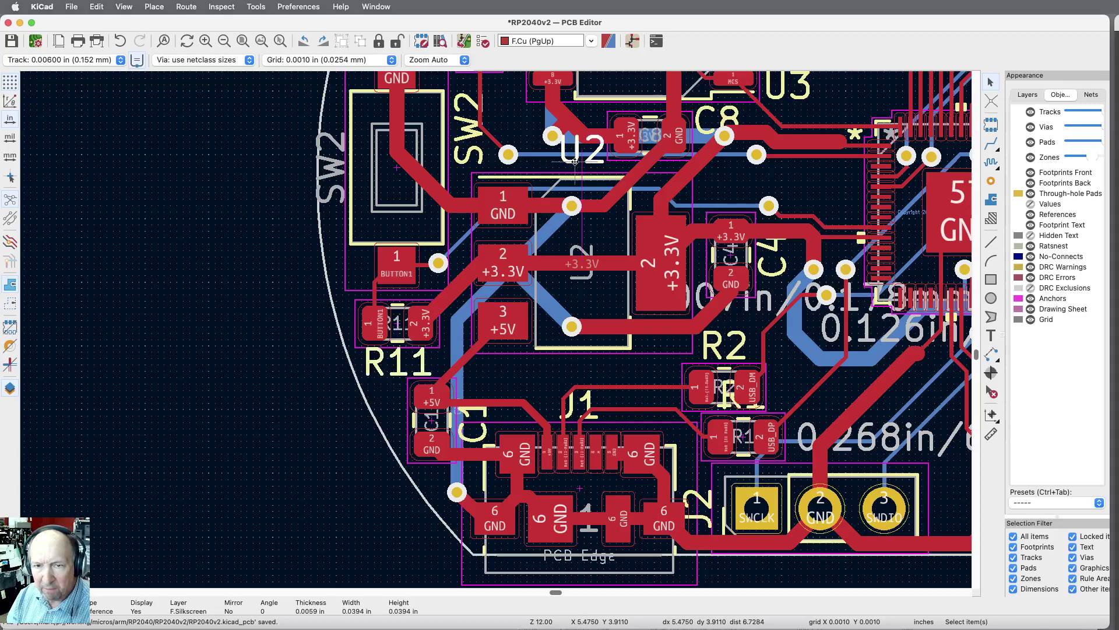
{"action": "key", "text": "m"}
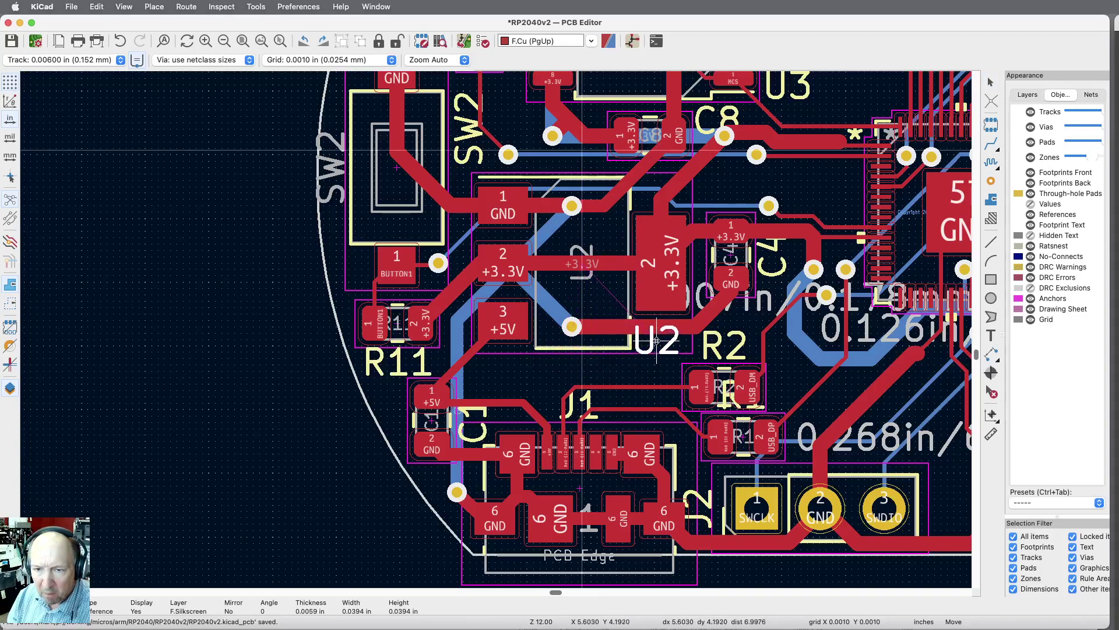
{"action": "left_click", "coordinate": [665, 338]}
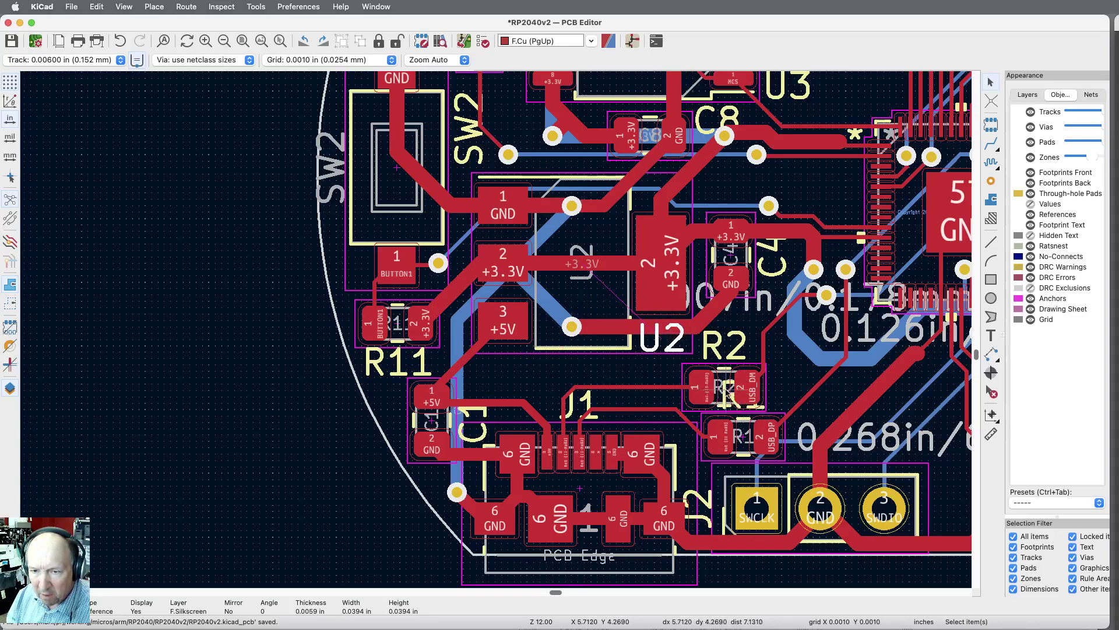
Move the R1 reference text off resistor R2 to the clear area right of R1, just above the 0.268in text
{"action": "left_click", "coordinate": [728, 393]}
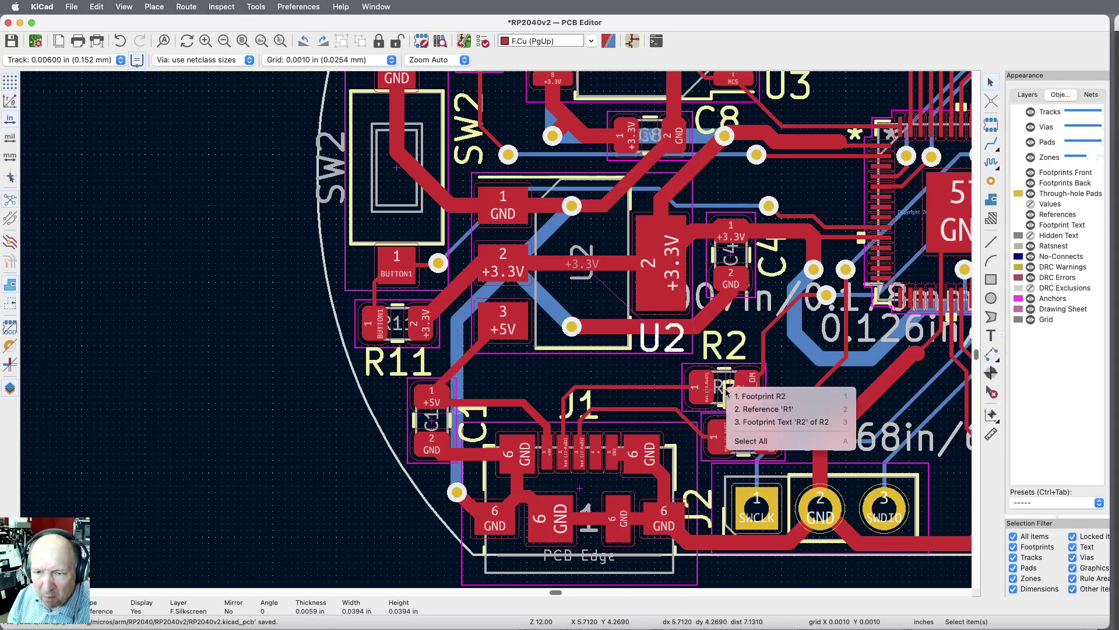
{"action": "left_click", "coordinate": [756, 411]}
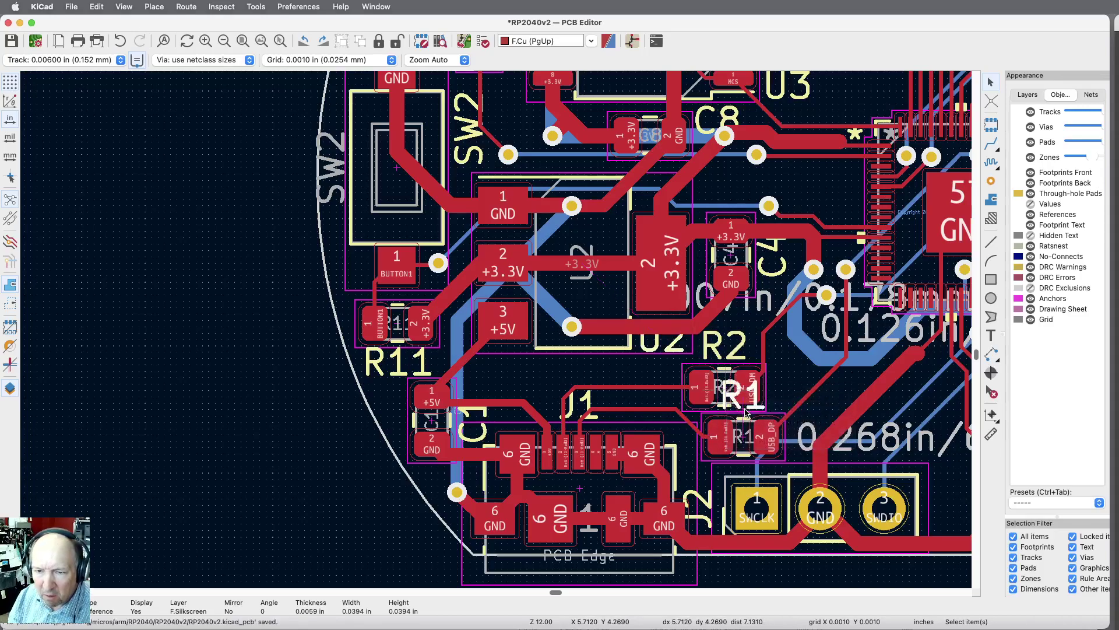
{"action": "key", "text": "m"}
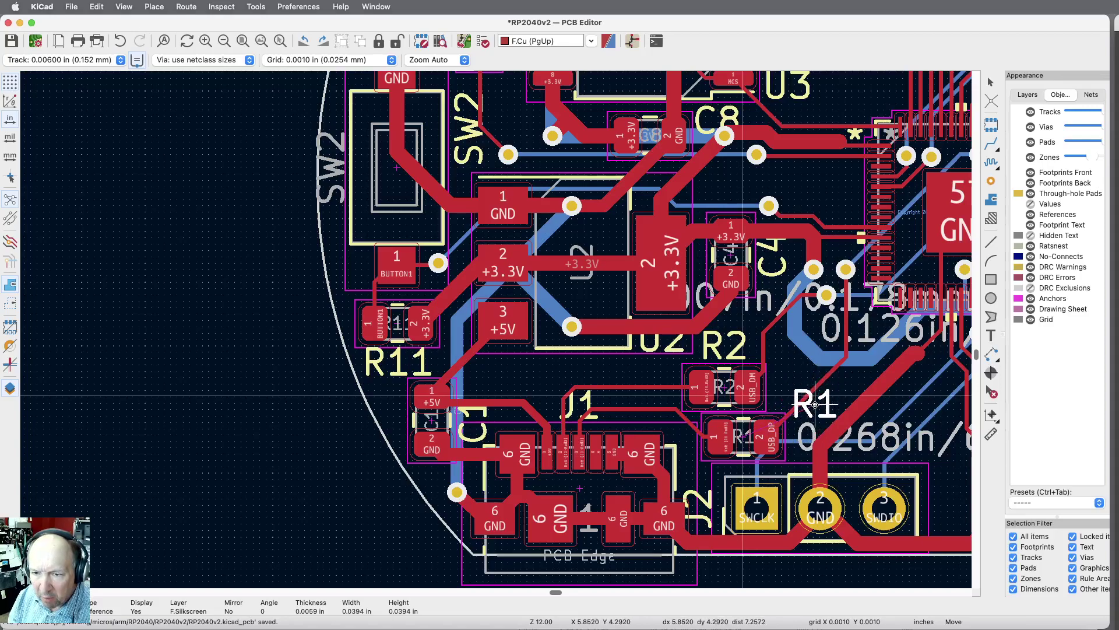
{"action": "left_click", "coordinate": [813, 408]}
{"action": "scroll", "coordinate": [729, 397], "scroll_direction": "down", "scroll_amount": 2}
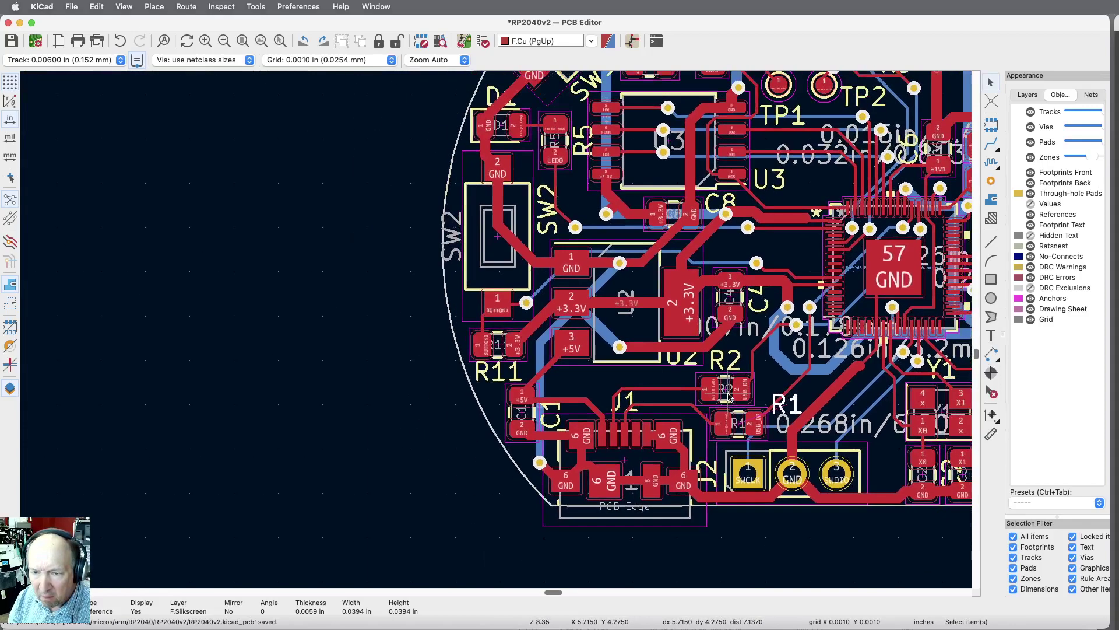
Rotate the C2 reference text by 180° and move it off capacitor C3 to the clear area between C2 and the SWDIO pad
{"action": "scroll", "coordinate": [611, 453], "scroll_direction": "down", "scroll_amount": 3}
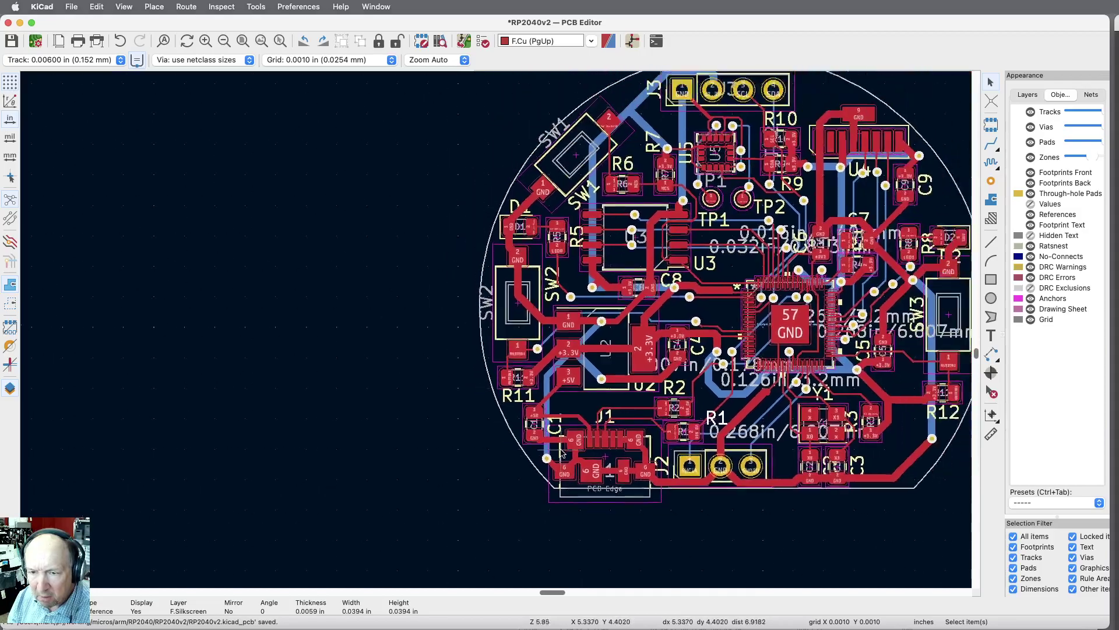
{"action": "scroll", "coordinate": [870, 490], "scroll_direction": "up", "scroll_amount": 6}
{"action": "scroll", "coordinate": [870, 482], "scroll_direction": "up", "scroll_amount": 3}
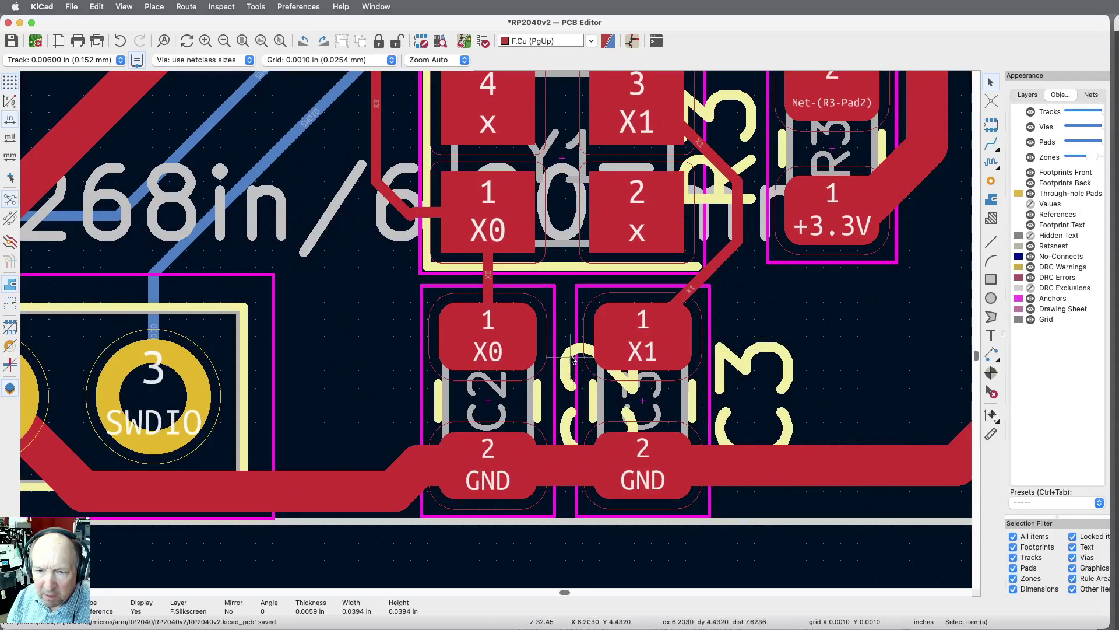
{"action": "key", "text": "r"}
{"action": "key", "text": "r"}
{"action": "key", "text": "m"}
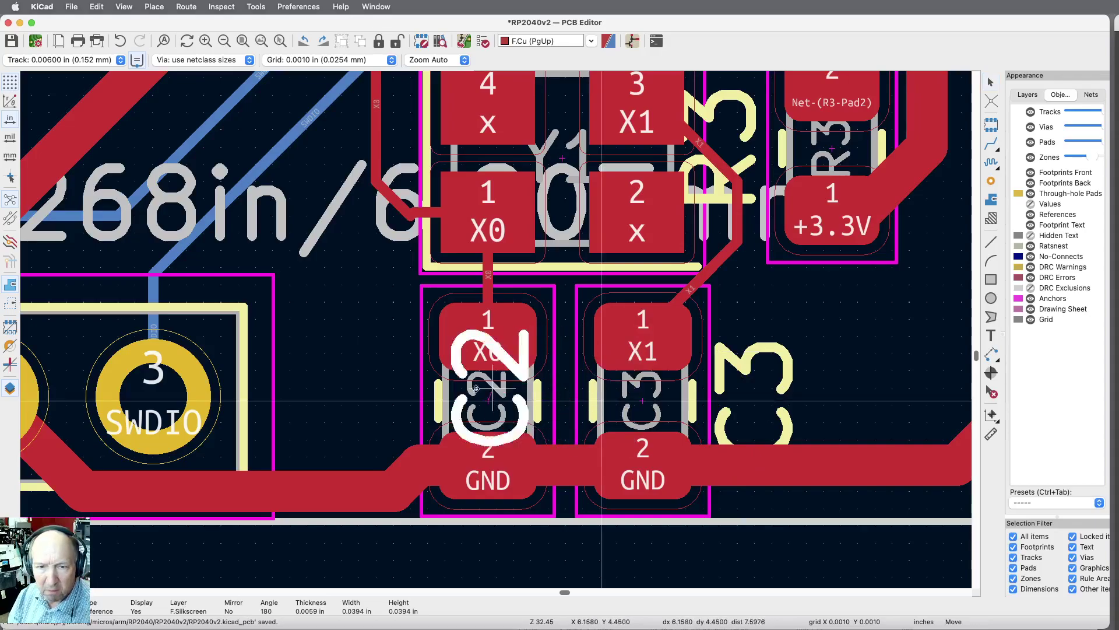
{"action": "left_click", "coordinate": [374, 393]}
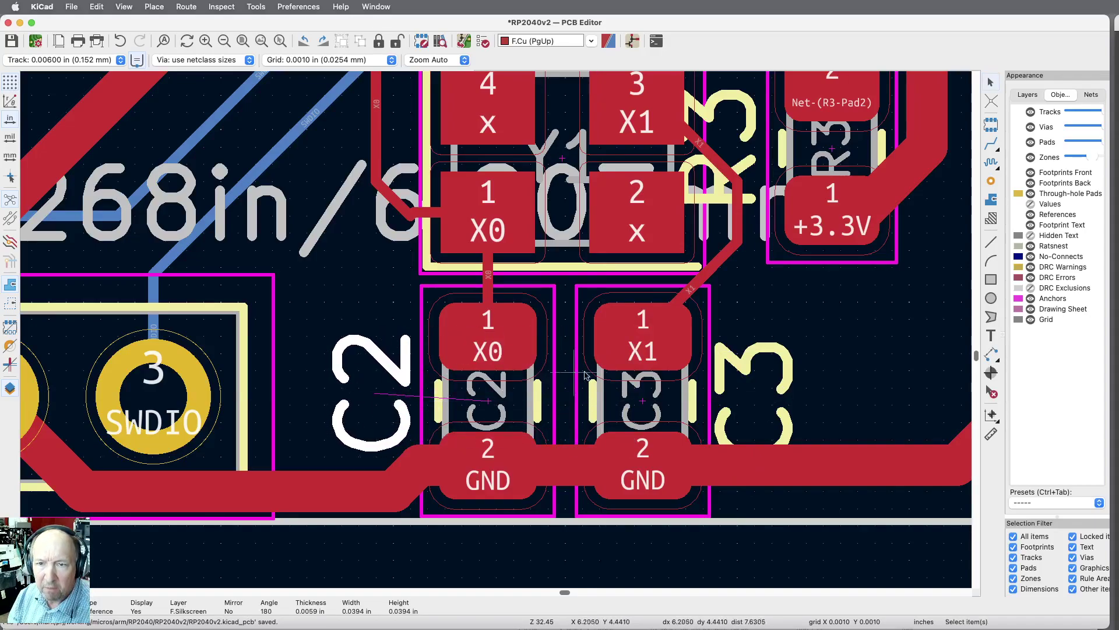
Move the R3 reference text off crystal Y1 to the other side of resistor R3, beside its +3.3V pad
{"action": "scroll", "coordinate": [737, 527], "scroll_direction": "down", "scroll_amount": 2}
{"action": "scroll", "coordinate": [749, 244], "scroll_direction": "up", "scroll_amount": 3}
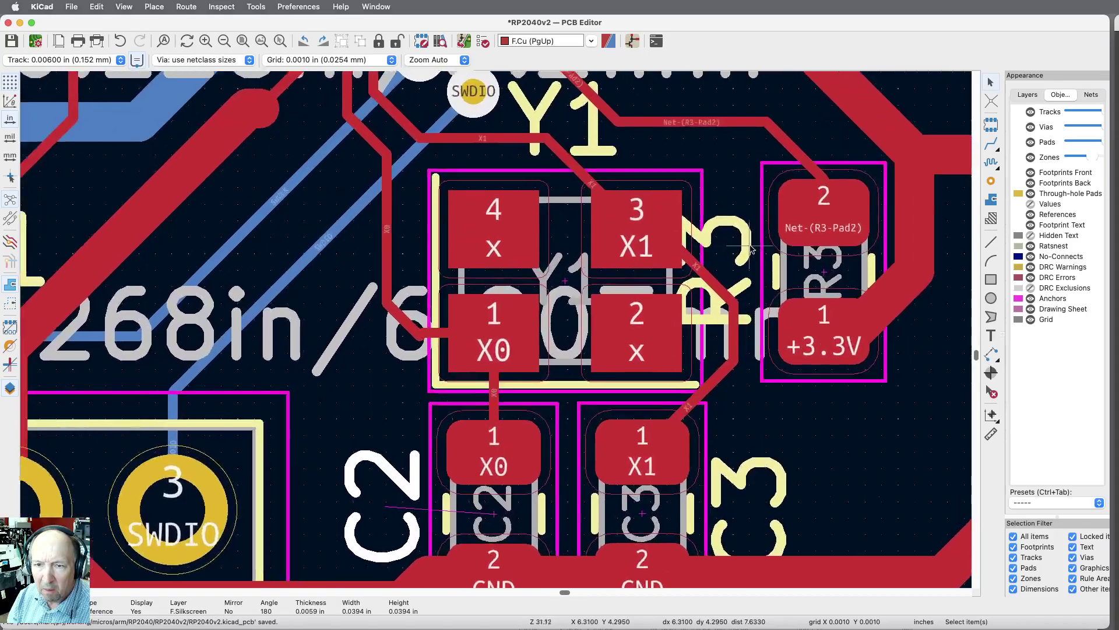
{"action": "left_click", "coordinate": [728, 218]}
{"action": "key", "text": "m"}
{"action": "scroll", "coordinate": [712, 370], "scroll_direction": "down", "scroll_amount": 1}
{"action": "scroll", "coordinate": [713, 370], "scroll_direction": "down", "scroll_amount": 1}
{"action": "left_click", "coordinate": [899, 313]}
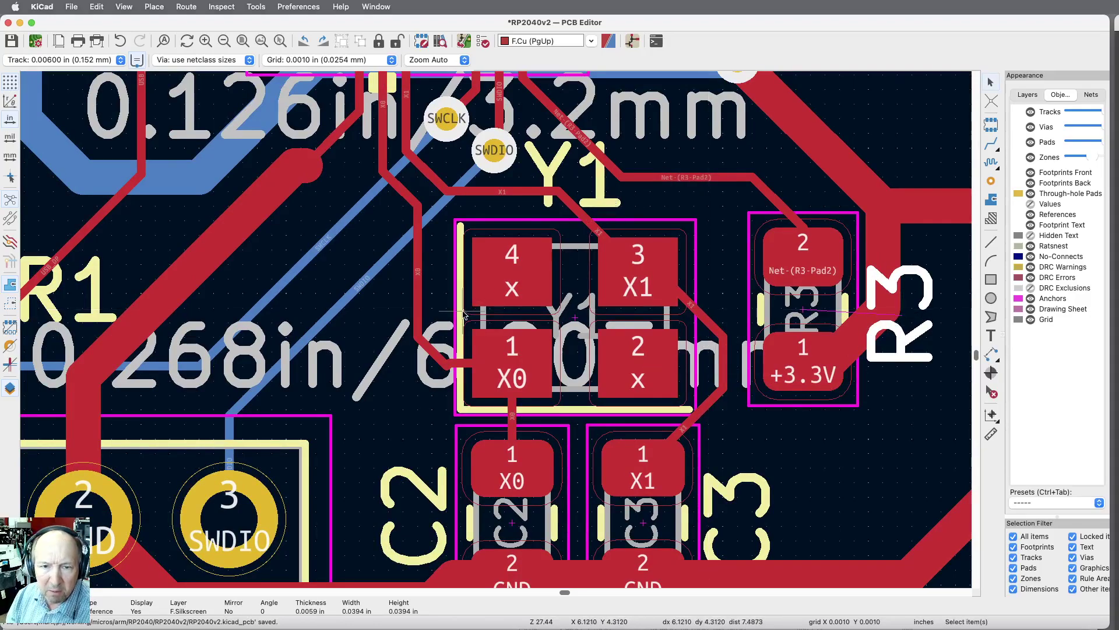
Inspect the board around Y1, C5, R12 and U1 for remaining overlapping silkscreen texts
{"action": "scroll", "coordinate": [463, 314], "scroll_direction": "down", "scroll_amount": 3}
{"action": "scroll", "coordinate": [464, 315], "scroll_direction": "down", "scroll_amount": 2}
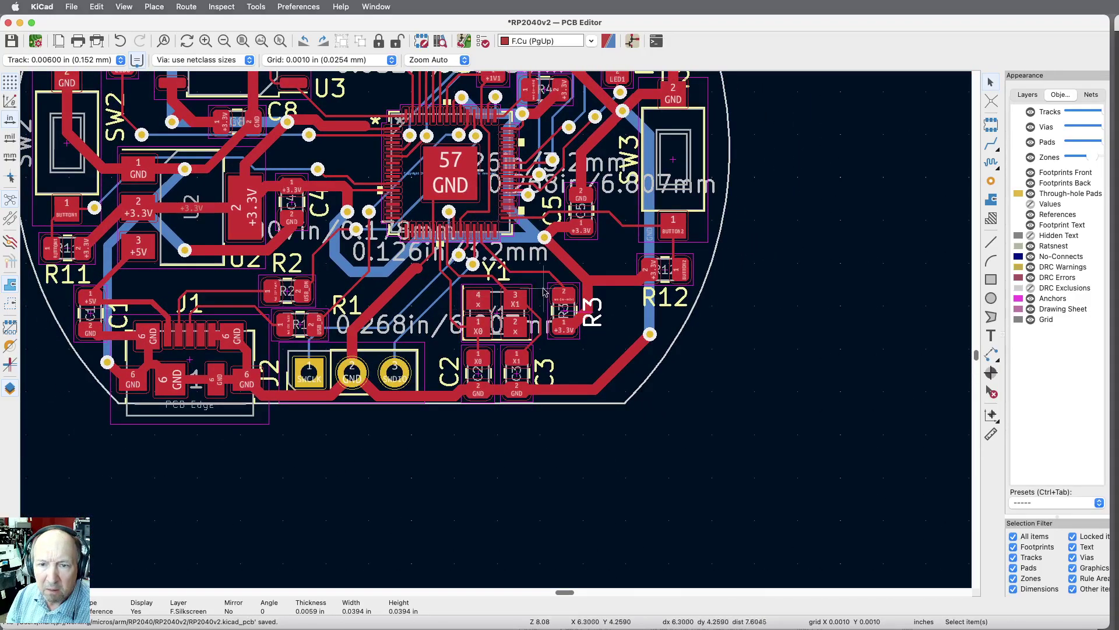
{"action": "scroll", "coordinate": [558, 186], "scroll_direction": "up", "scroll_amount": 3}
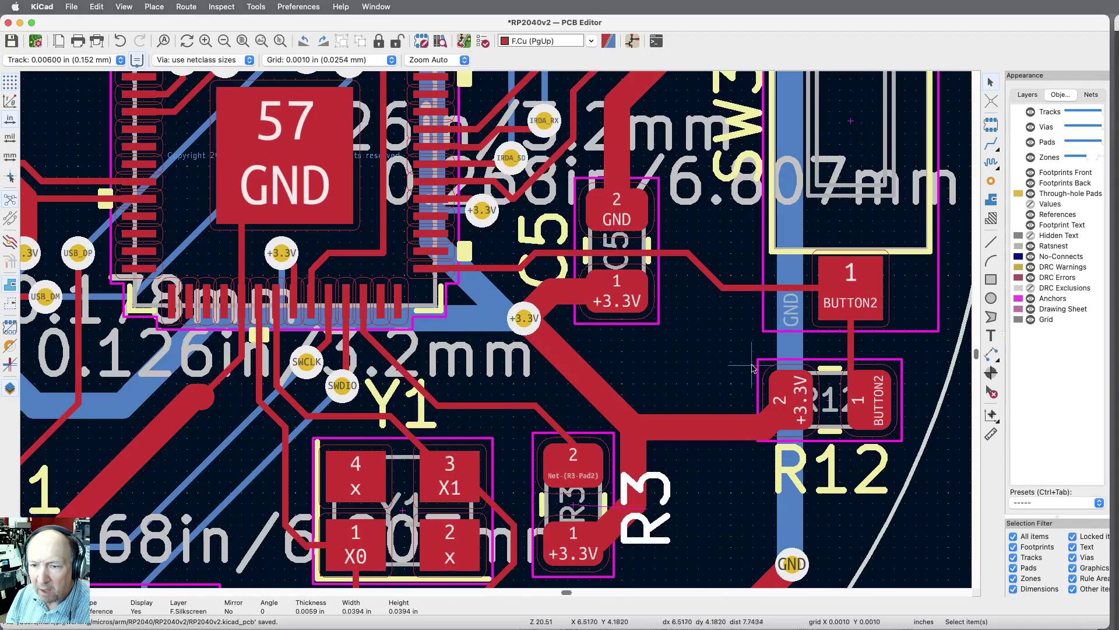
{"action": "scroll", "coordinate": [757, 341], "scroll_direction": "down", "scroll_amount": 1}
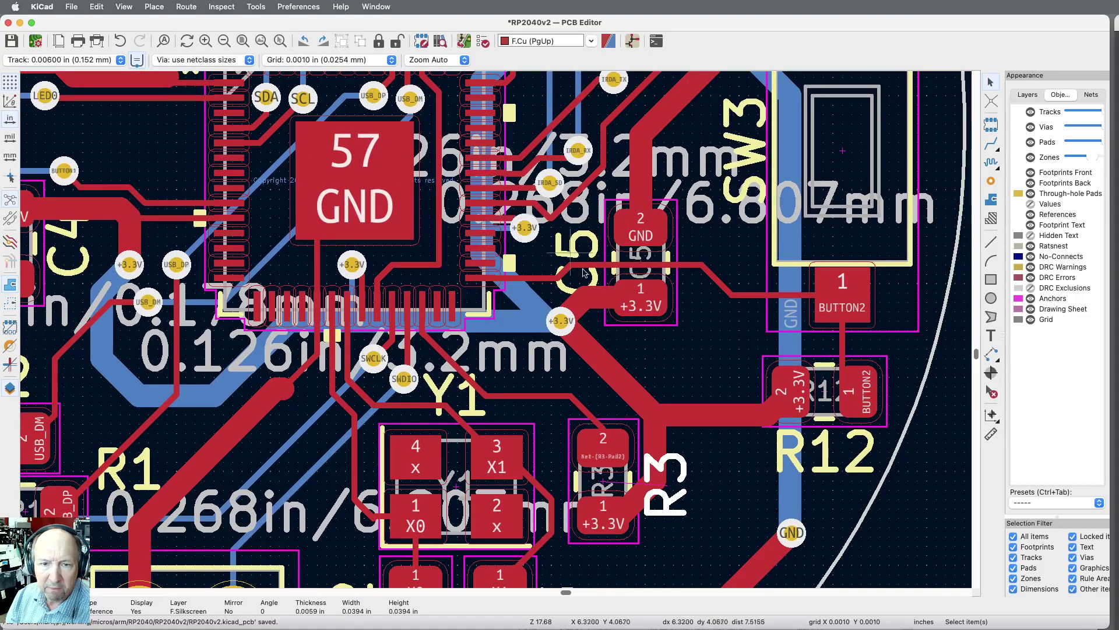
{"action": "scroll", "coordinate": [684, 400], "scroll_direction": "down", "scroll_amount": 1}
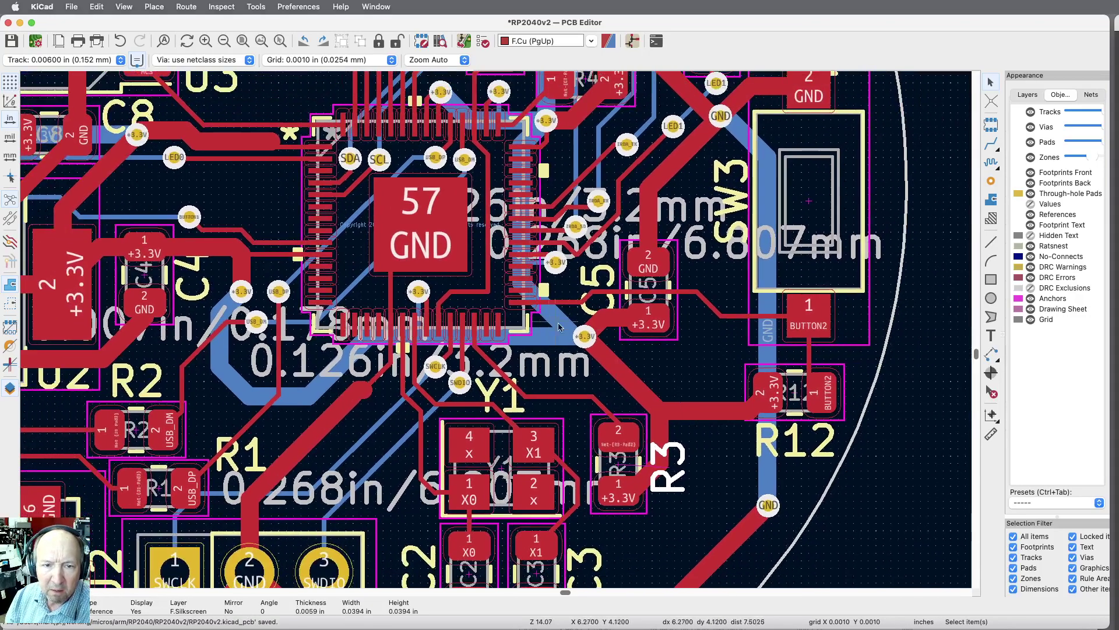
{"action": "scroll", "coordinate": [555, 325], "scroll_direction": "down", "scroll_amount": 2}
{"action": "scroll", "coordinate": [412, 209], "scroll_direction": "up", "scroll_amount": 3}
{"action": "scroll", "coordinate": [412, 209], "scroll_direction": "up", "scroll_amount": 1}
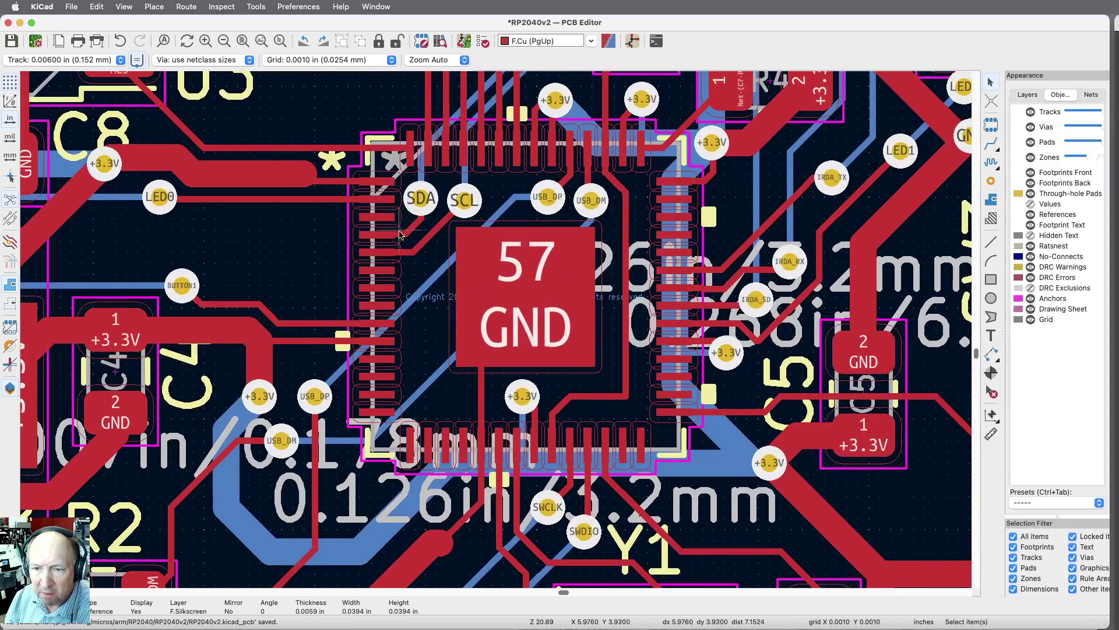
Run the design rule check and locate the first warning's Edge.Cuts and F.Silkscreen lines on the board
{"action": "left_click", "coordinate": [483, 42]}
{"action": "left_click", "coordinate": [1028, 562]}
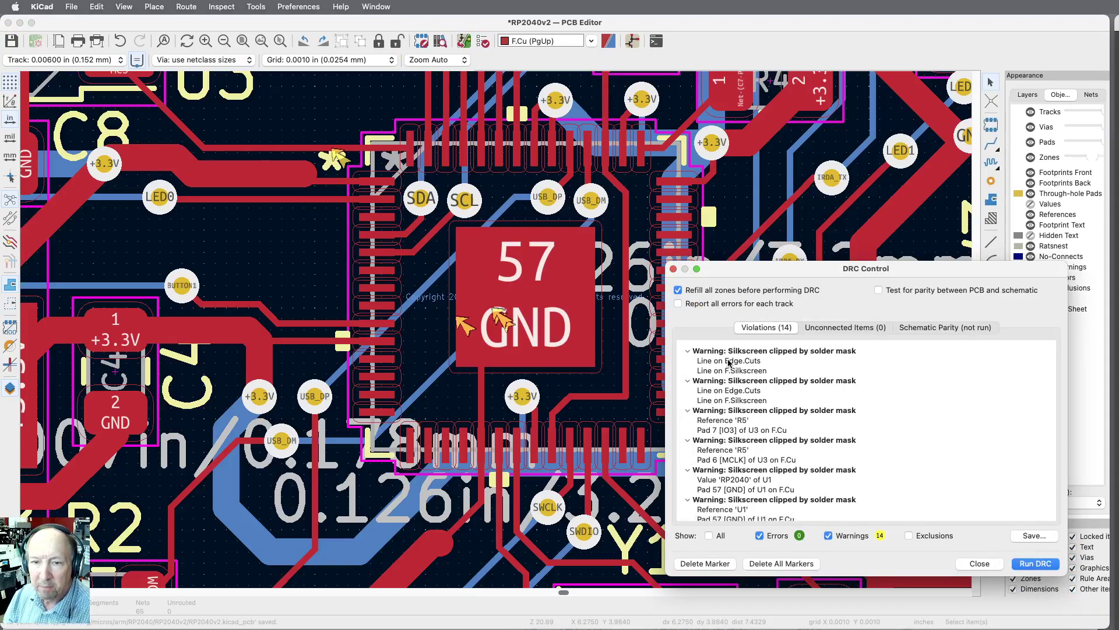
{"action": "left_click", "coordinate": [728, 362]}
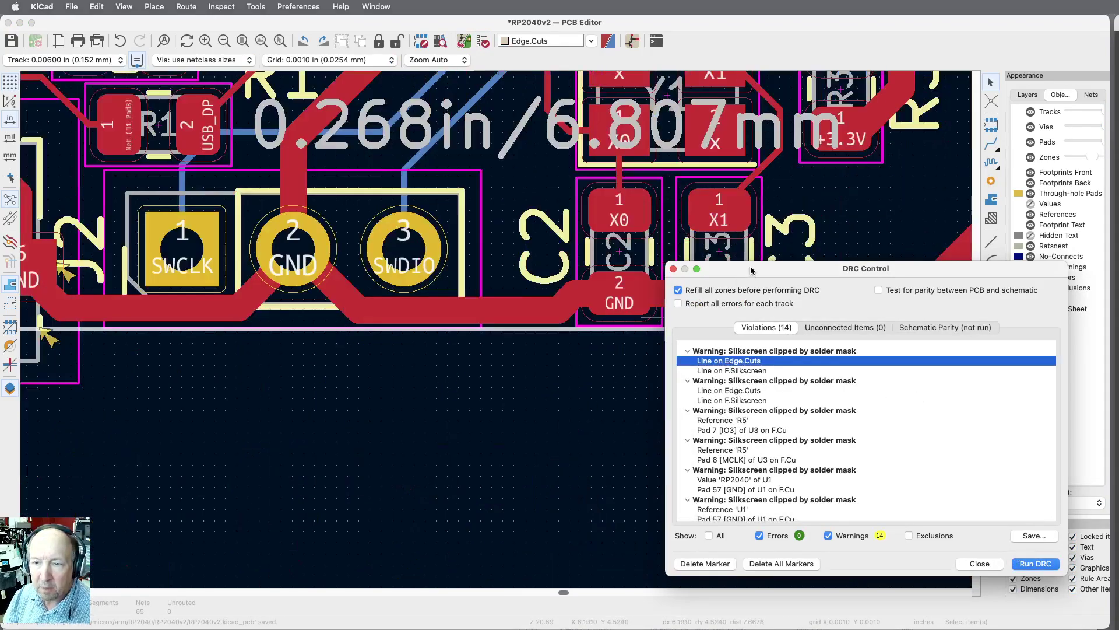
{"action": "left_click_drag", "start_coordinate": [751, 269], "coordinate": [626, 347]}
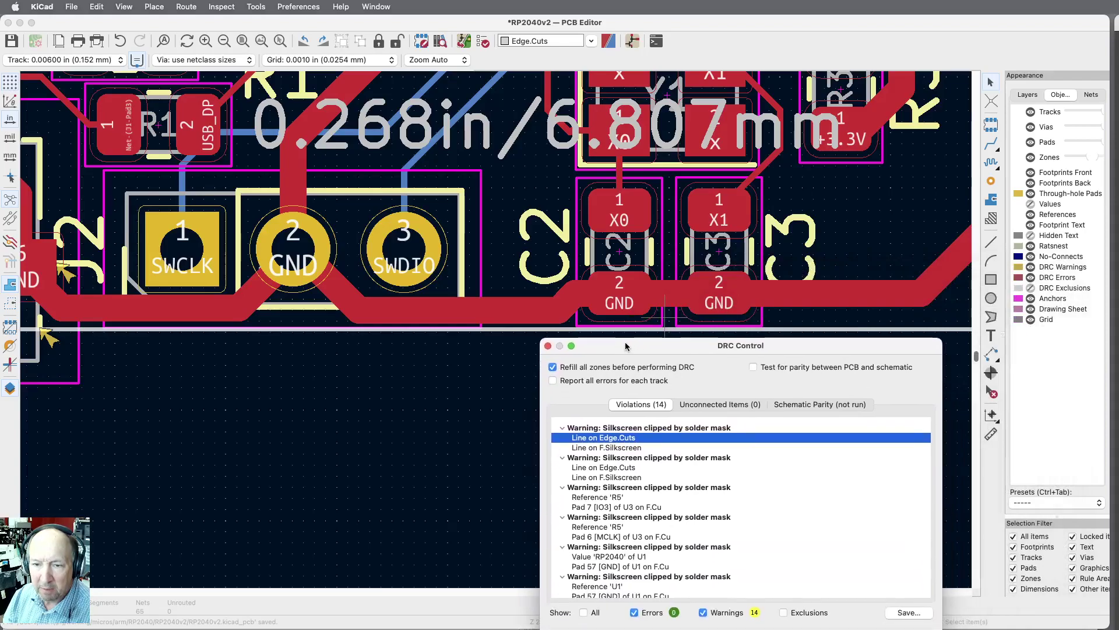
{"action": "left_click", "coordinate": [613, 449]}
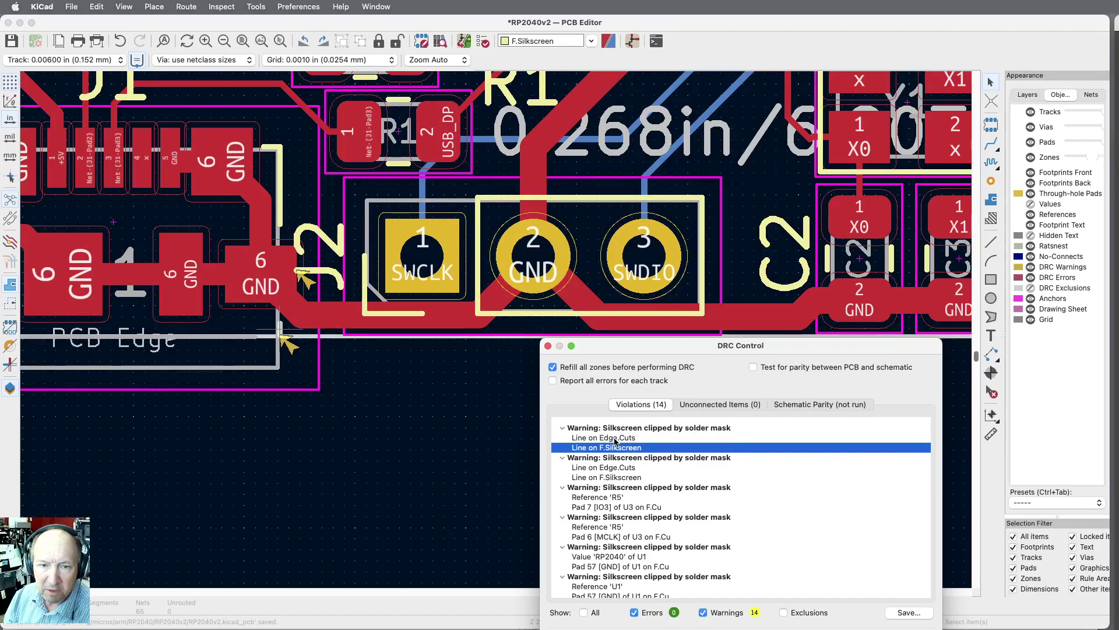
Move the J2 reference text away from J1's GND pad to beside the upper corner of header J2, below R1
{"action": "left_click", "coordinate": [336, 242]}
{"action": "key", "text": "m"}
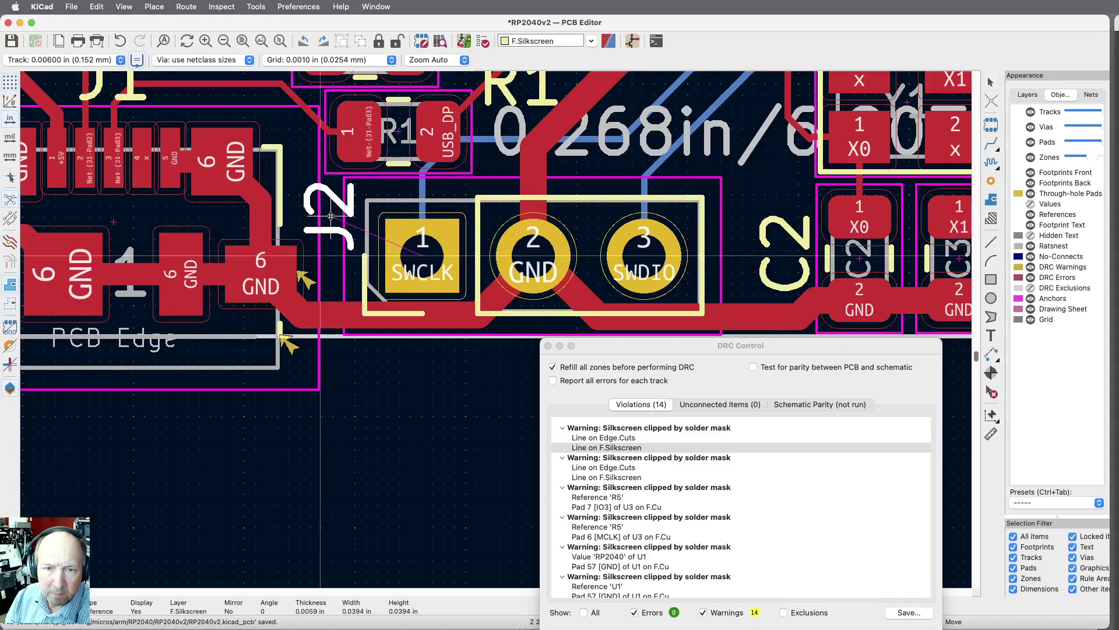
{"action": "left_click", "coordinate": [333, 216]}
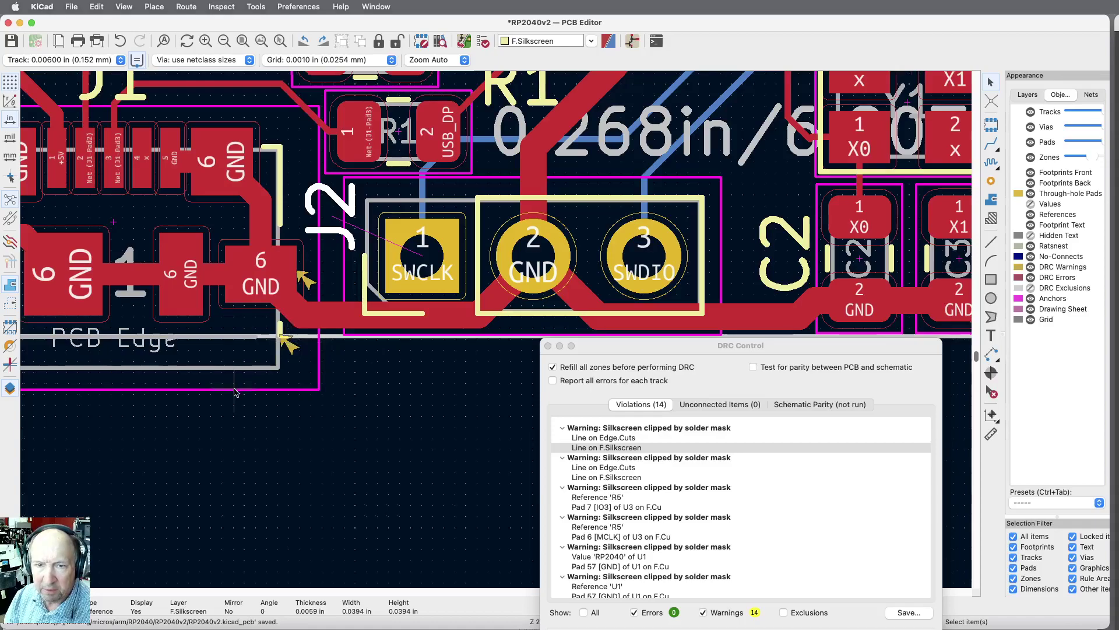
Rerun the design rule check and locate the second warning's Edge.Cuts and F.Silkscreen lines at connector J1
{"action": "scroll", "coordinate": [236, 389], "scroll_direction": "down", "scroll_amount": 3}
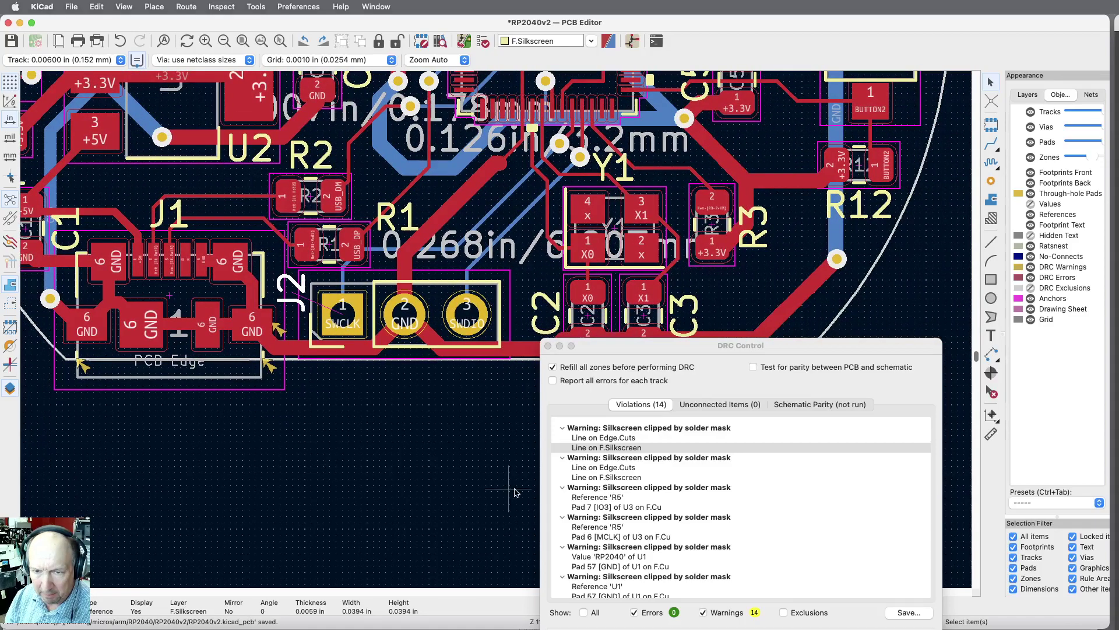
{"action": "left_click", "coordinate": [905, 628]}
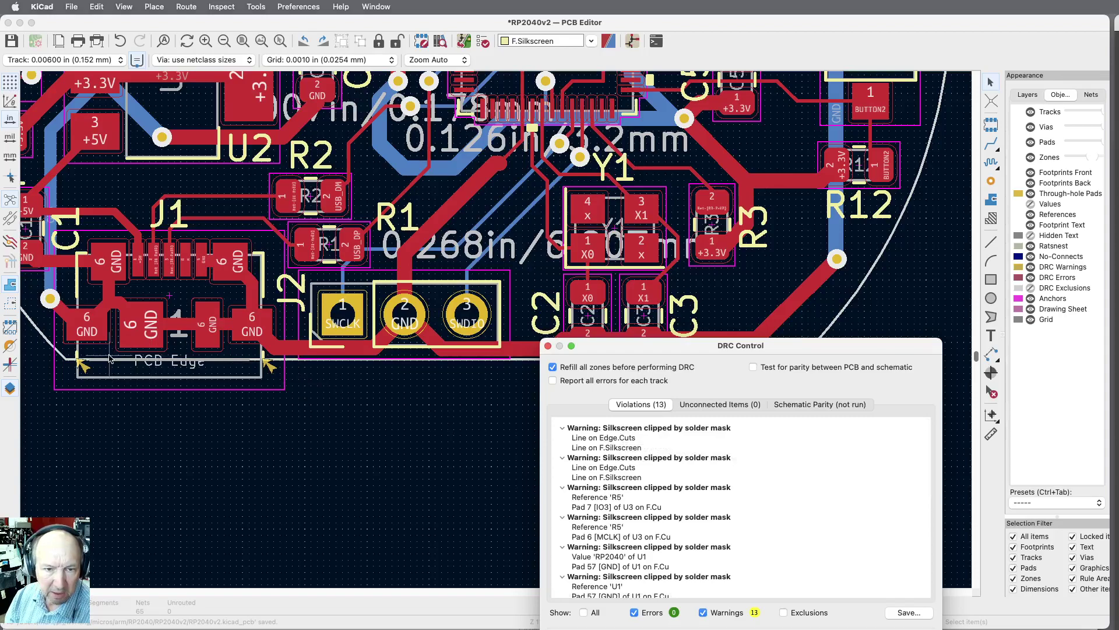
{"action": "left_click", "coordinate": [605, 469]}
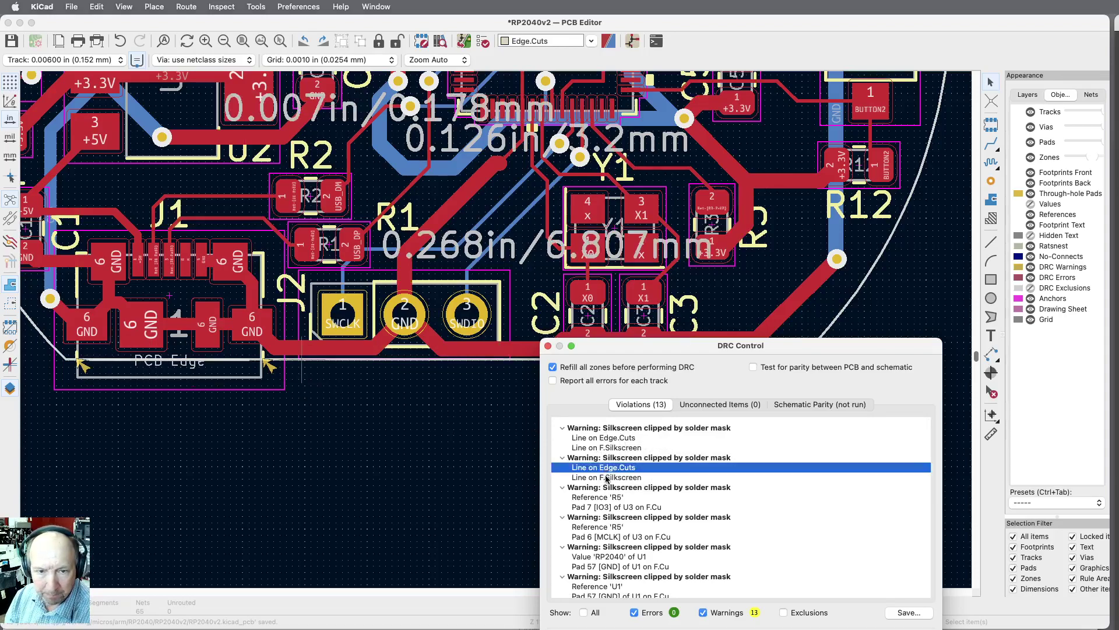
{"action": "left_click", "coordinate": [606, 478]}
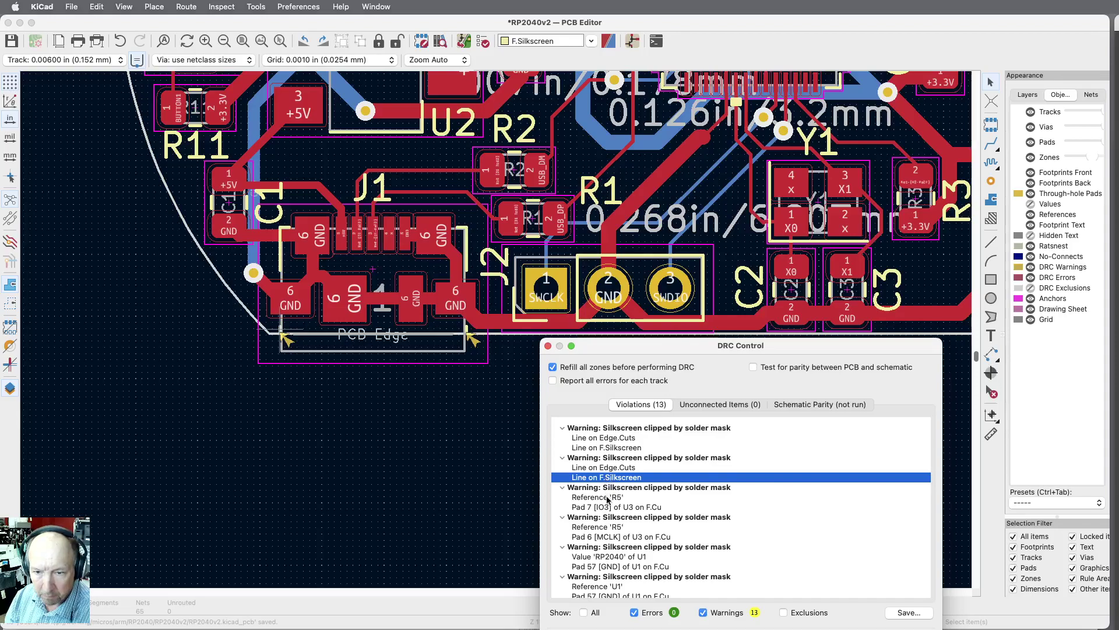
Locate the R5 reference warning and move the R5 text off the U3 pads to below R5, beside the SW2 label
{"action": "left_click", "coordinate": [607, 499]}
{"action": "left_click_drag", "start_coordinate": [632, 346], "coordinate": [873, 260]}
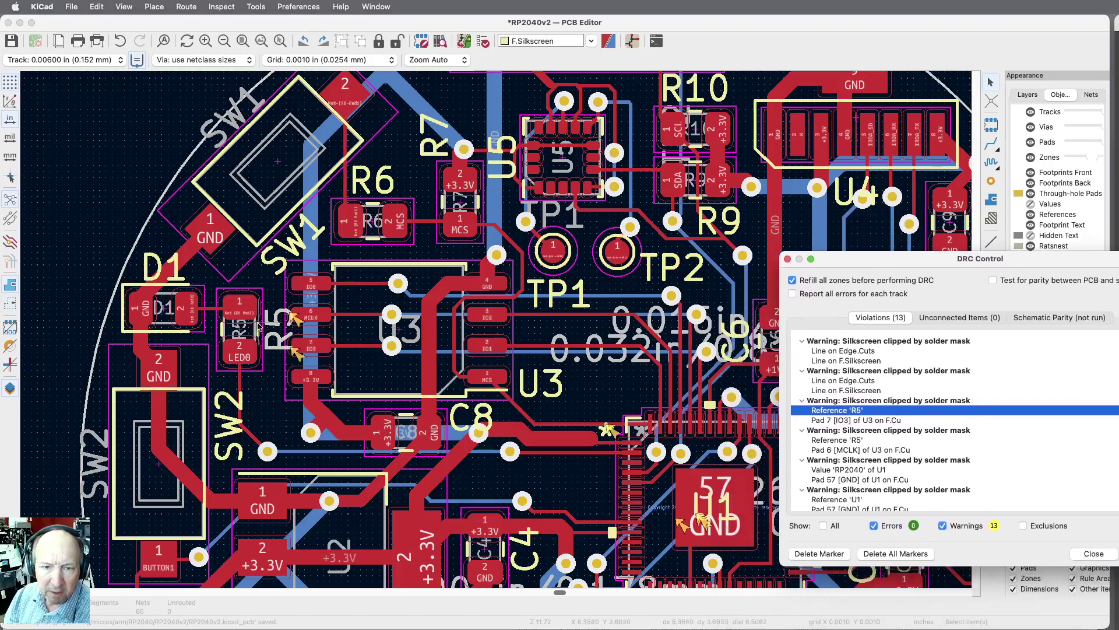
{"action": "left_click", "coordinate": [271, 320]}
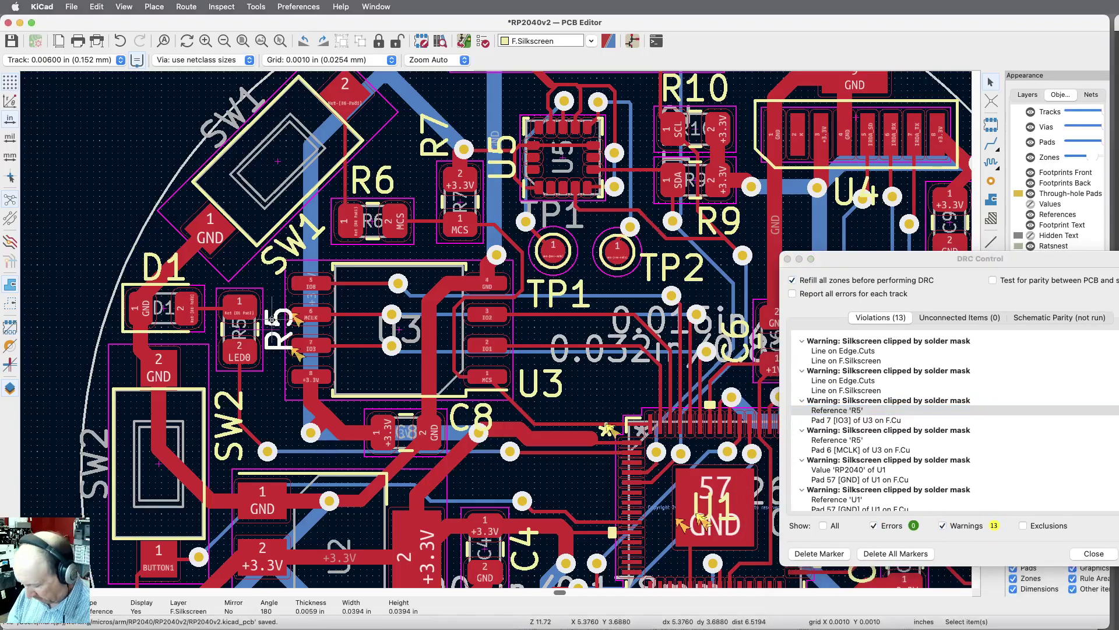
{"action": "key", "text": "m"}
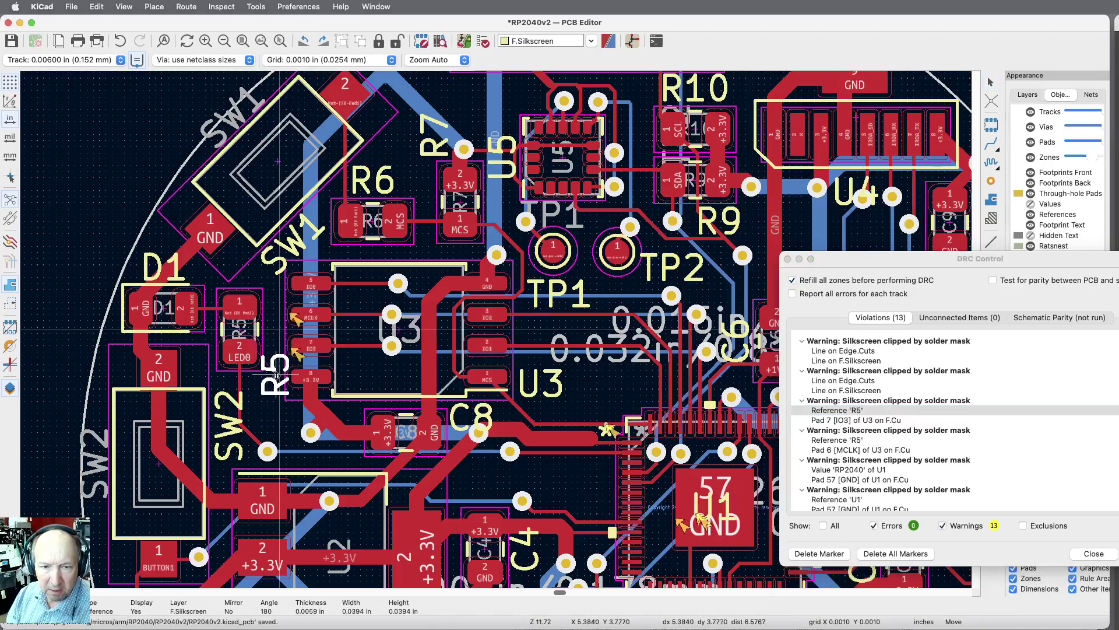
{"action": "left_click", "coordinate": [266, 396]}
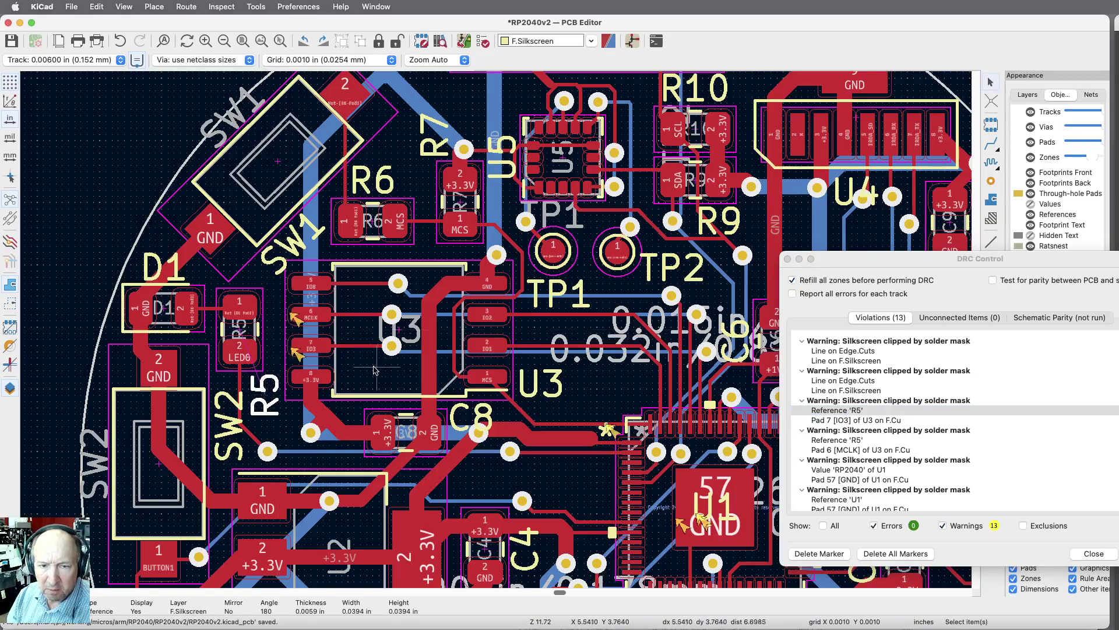
Go through the R5 and RP2040 value warnings, then move the U1 reference text off pad 57 to outside U1, between C8 and C4
{"action": "left_click", "coordinate": [868, 441]}
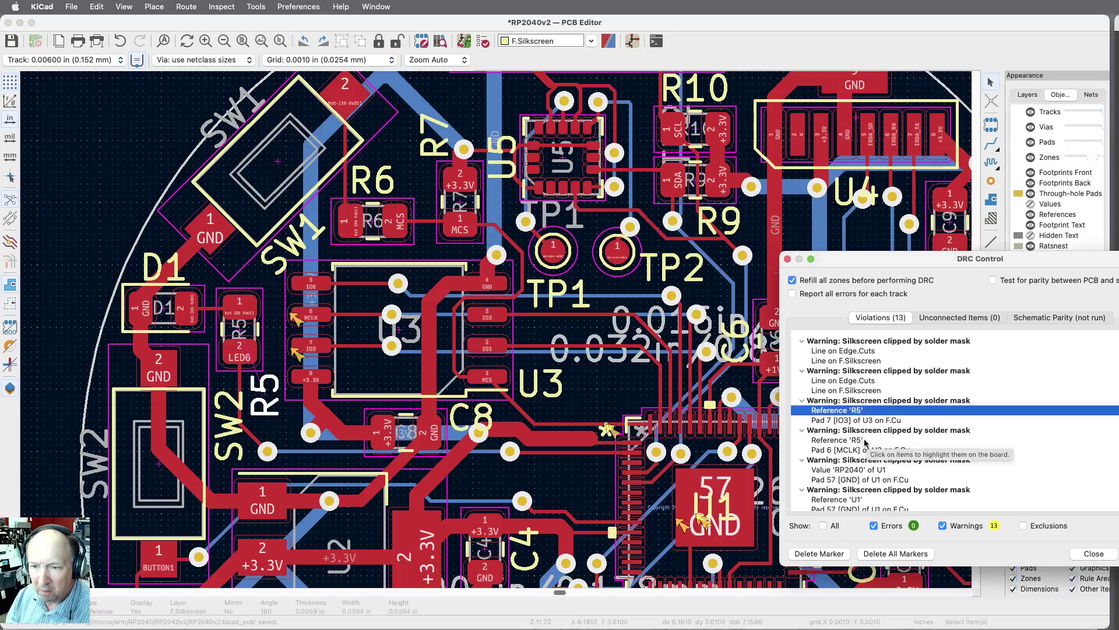
{"action": "left_click", "coordinate": [865, 441]}
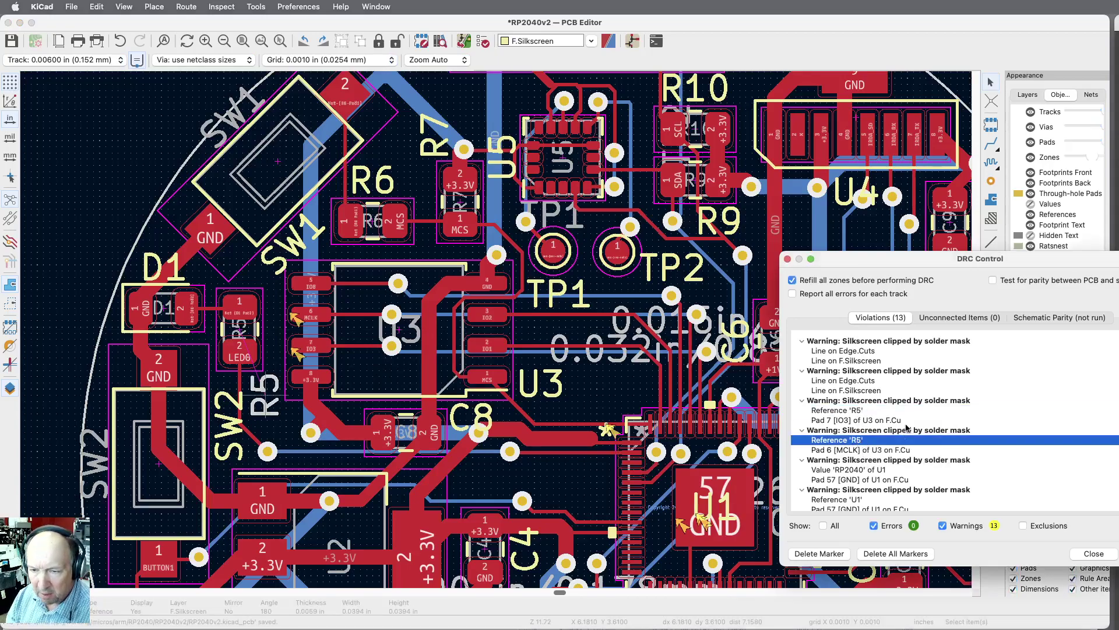
{"action": "left_click", "coordinate": [867, 470]}
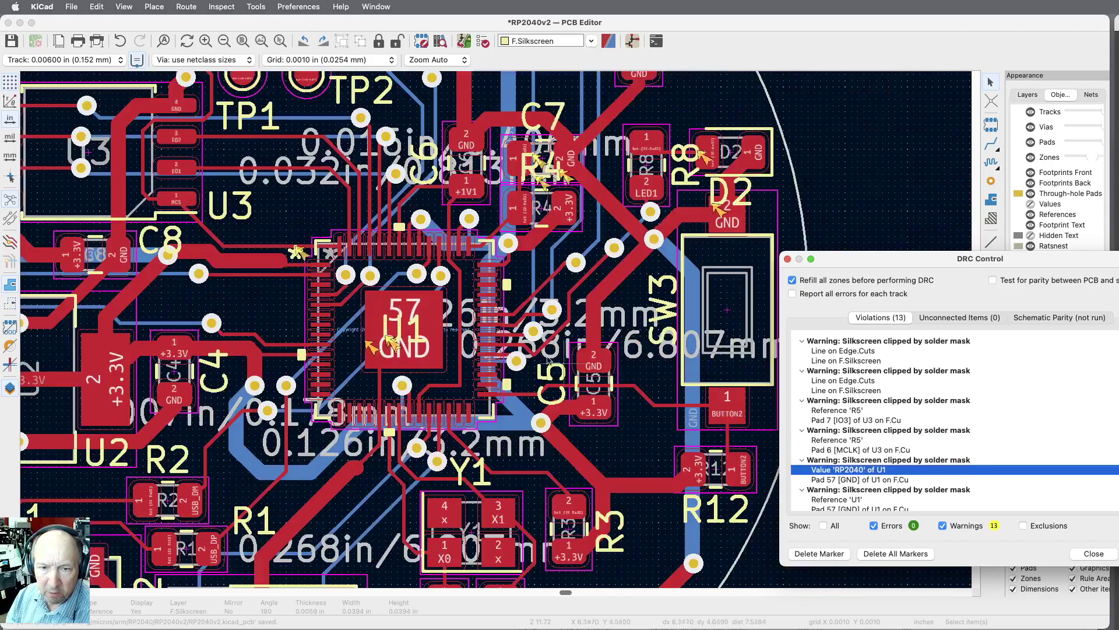
{"action": "left_click", "coordinate": [416, 325]}
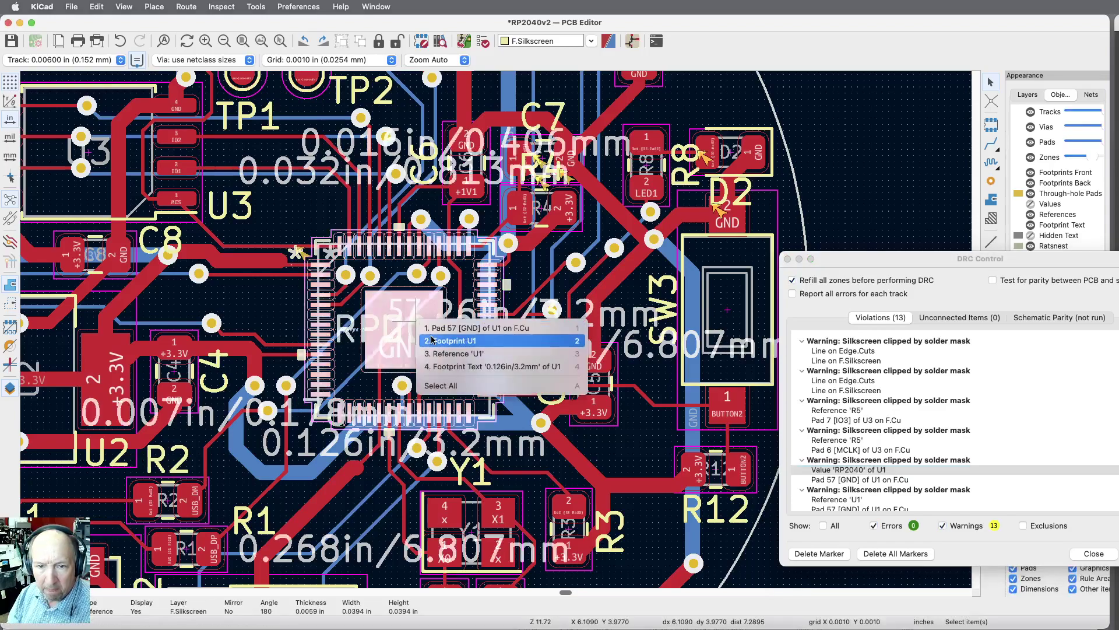
{"action": "left_click", "coordinate": [445, 353]}
{"action": "key", "text": "m"}
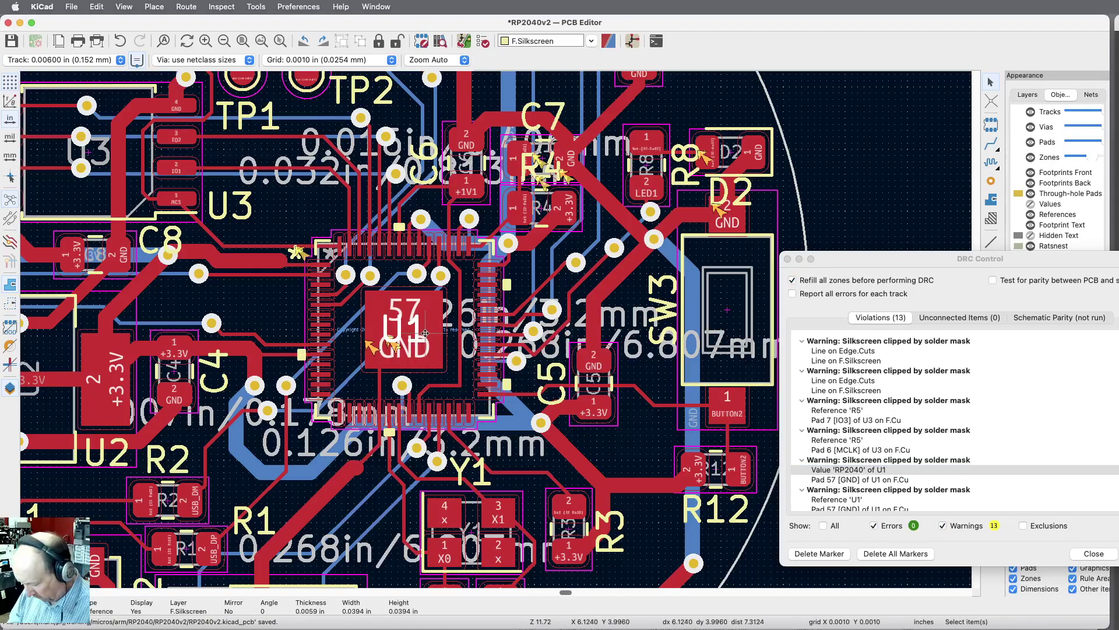
{"action": "left_click", "coordinate": [281, 298]}
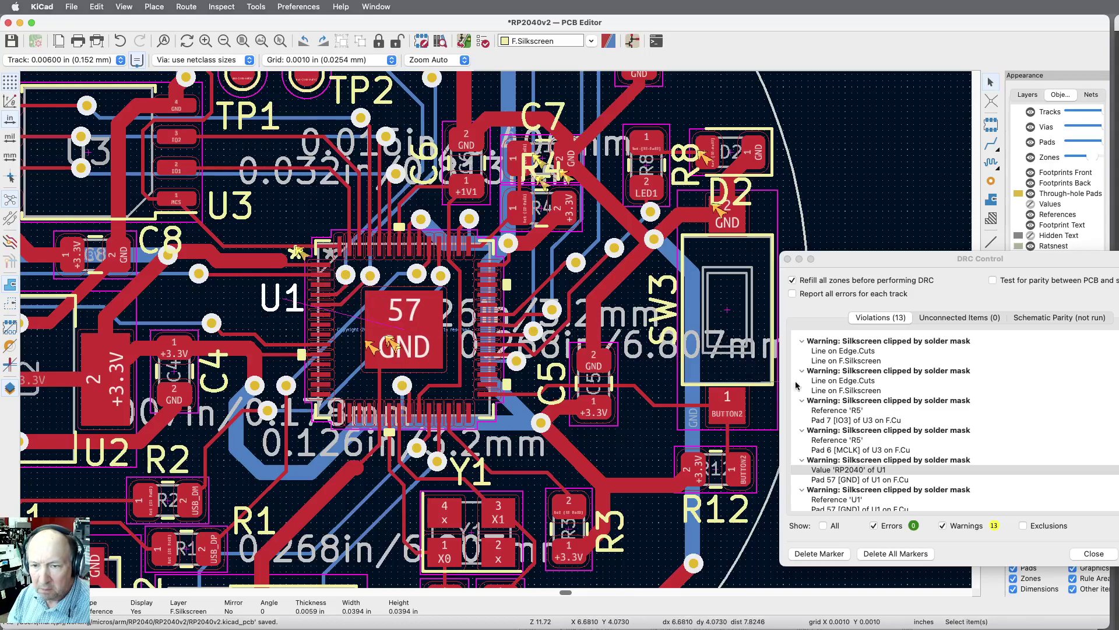
Locate the R8 reference warning, then rotate the R8 text to horizontal and move it off D2's pad to above resistor R8
{"action": "scroll", "coordinate": [865, 387], "scroll_direction": "down", "scroll_amount": 5}
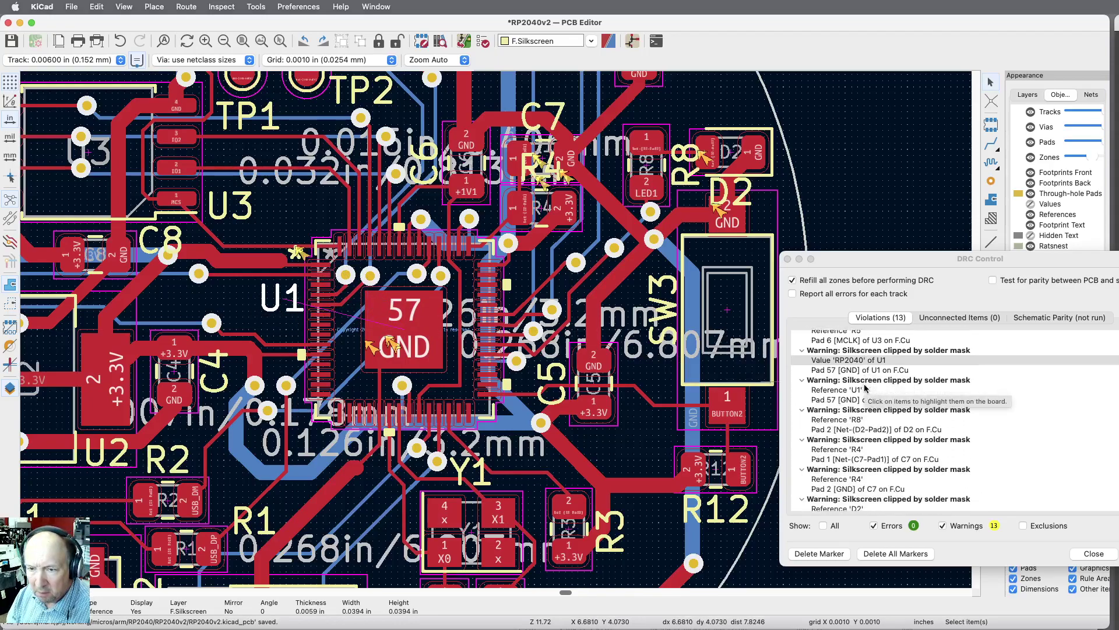
{"action": "scroll", "coordinate": [857, 397], "scroll_direction": "down", "scroll_amount": 2}
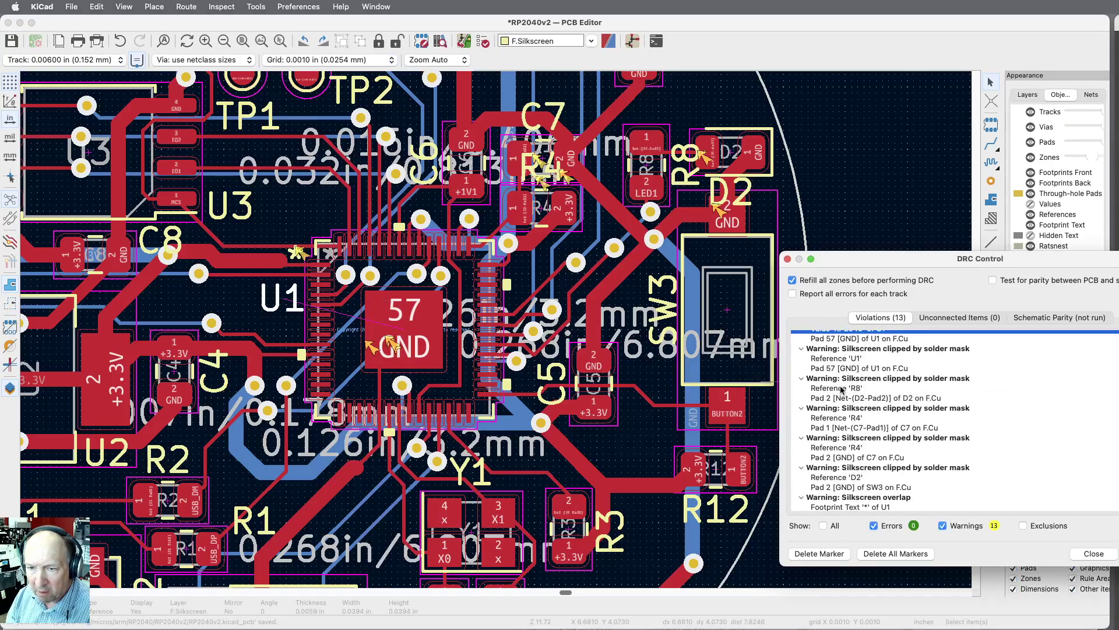
{"action": "left_click", "coordinate": [842, 389]}
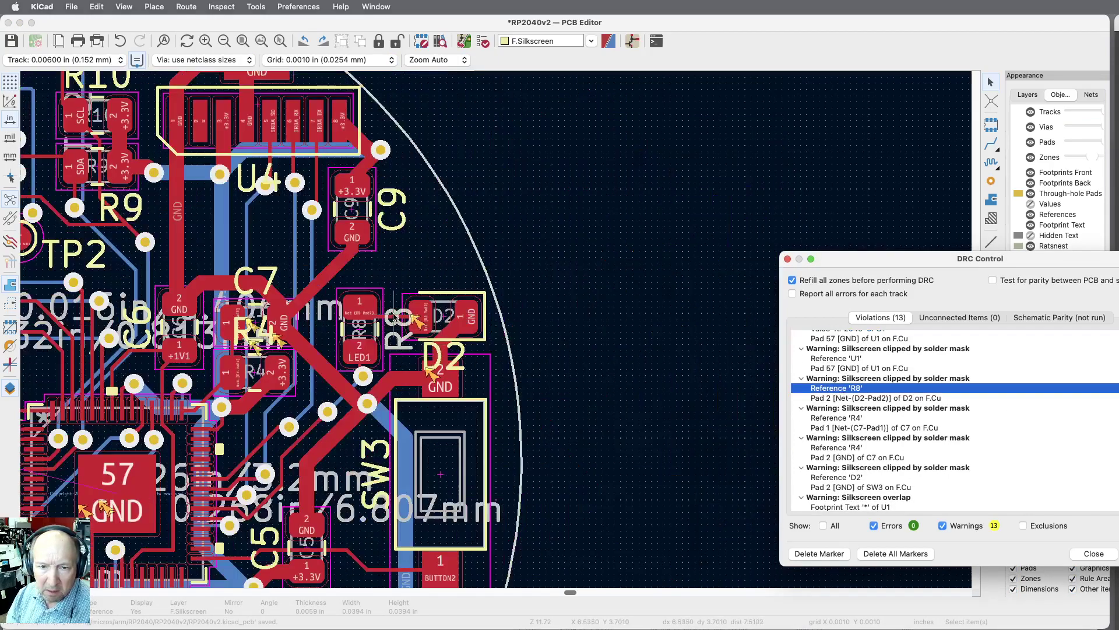
{"action": "left_click", "coordinate": [394, 316]}
{"action": "key", "text": "r"}
{"action": "key", "text": "r"}
{"action": "key", "text": "m"}
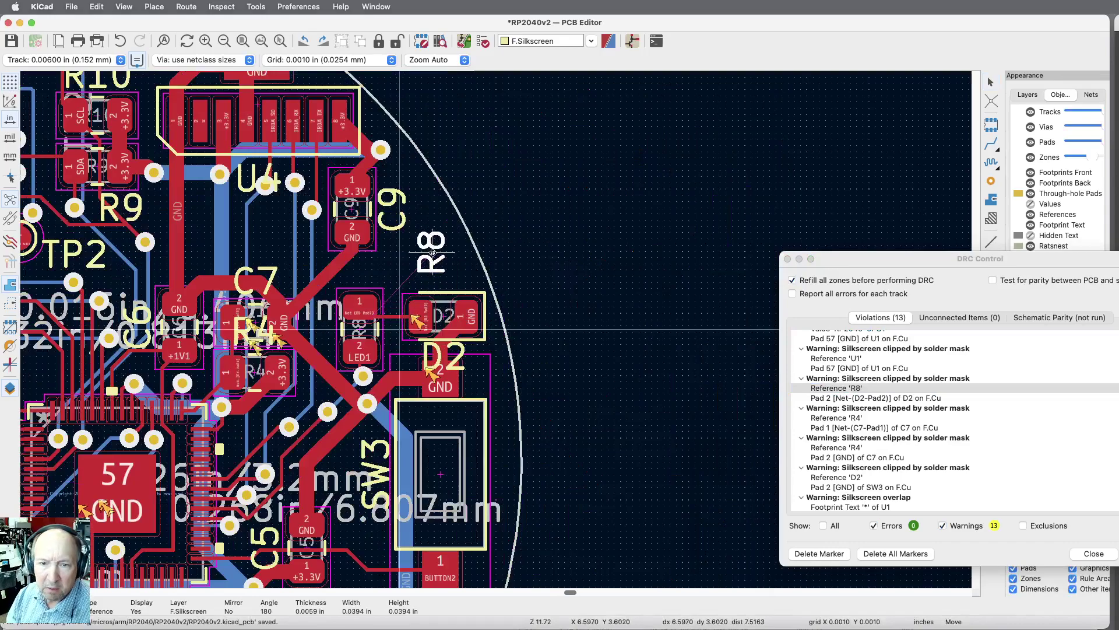
{"action": "key", "text": "r"}
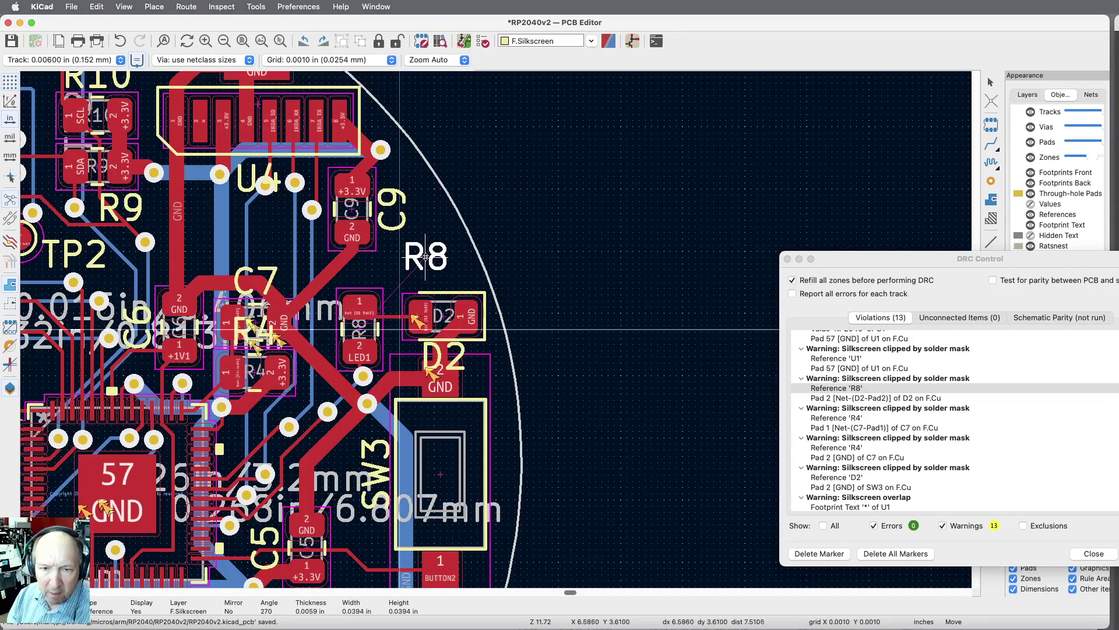
{"action": "left_click", "coordinate": [377, 271]}
Move the D2 reference text off SW3's GND pad to above diode D2, beside the R8 label
{"action": "left_click", "coordinate": [462, 349]}
{"action": "key", "text": "m"}
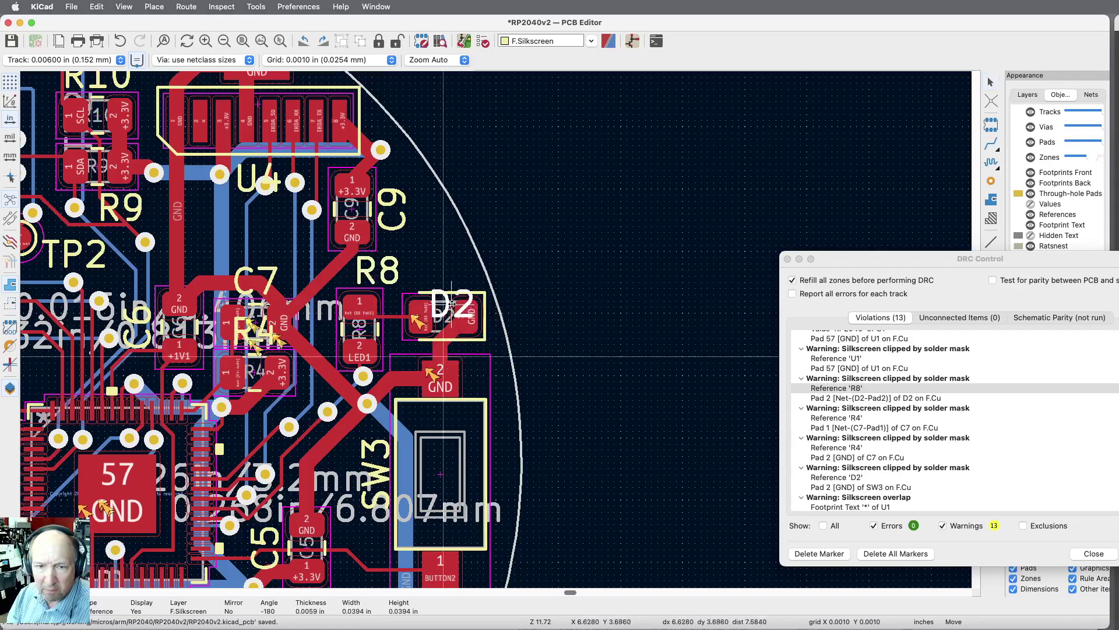
{"action": "left_click", "coordinate": [451, 272]}
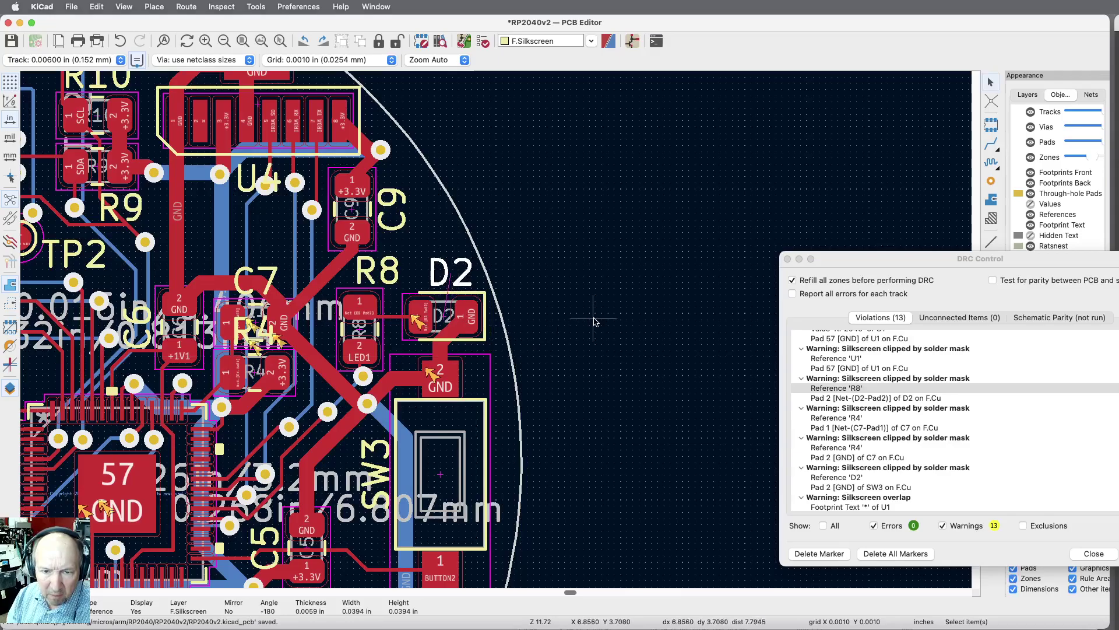
Move the R4 reference text off the C7 pads to just below resistor R4
{"action": "scroll", "coordinate": [593, 318], "scroll_direction": "down", "scroll_amount": 2}
{"action": "scroll", "coordinate": [488, 438], "scroll_direction": "up", "scroll_amount": 2}
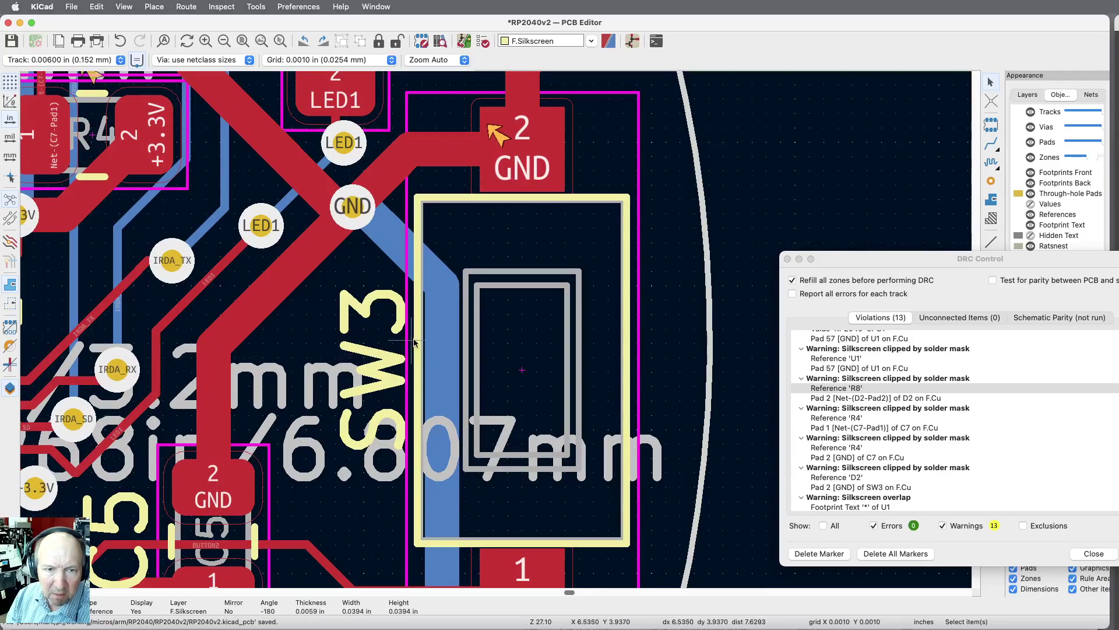
{"action": "scroll", "coordinate": [580, 332], "scroll_direction": "down", "scroll_amount": 2}
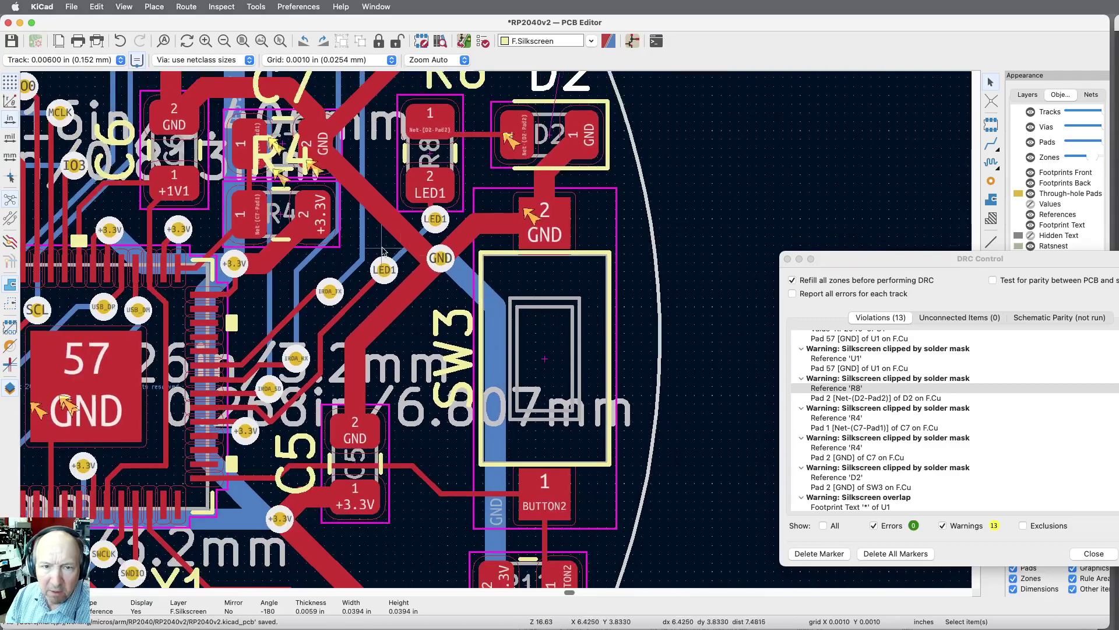
{"action": "scroll", "coordinate": [450, 347], "scroll_direction": "down", "scroll_amount": 2}
{"action": "scroll", "coordinate": [421, 201], "scroll_direction": "up", "scroll_amount": 4}
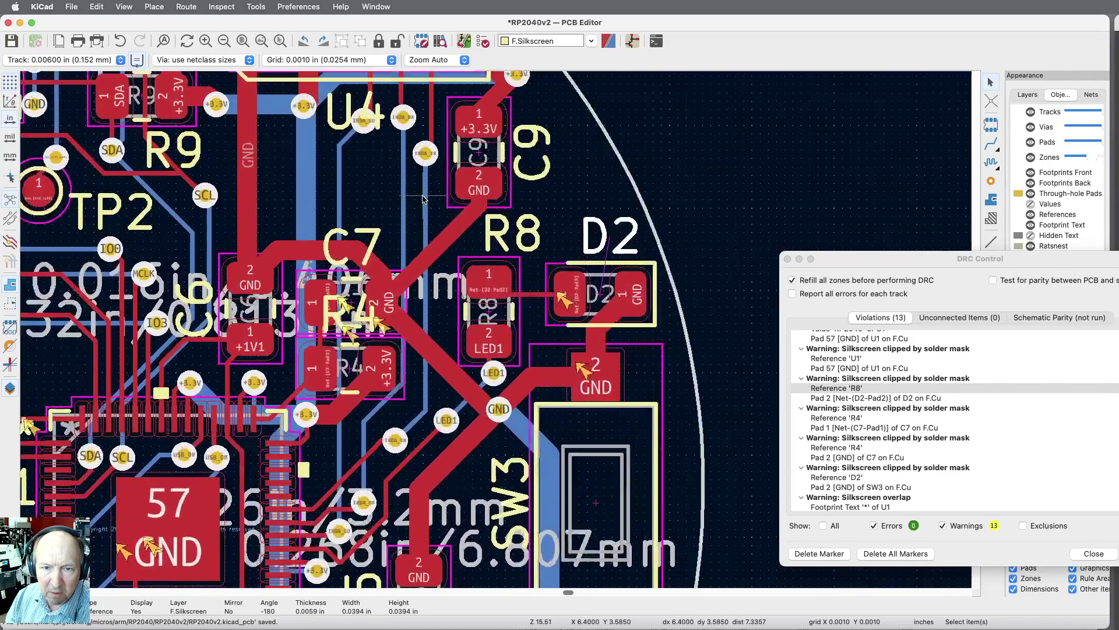
{"action": "left_click", "coordinate": [330, 363]}
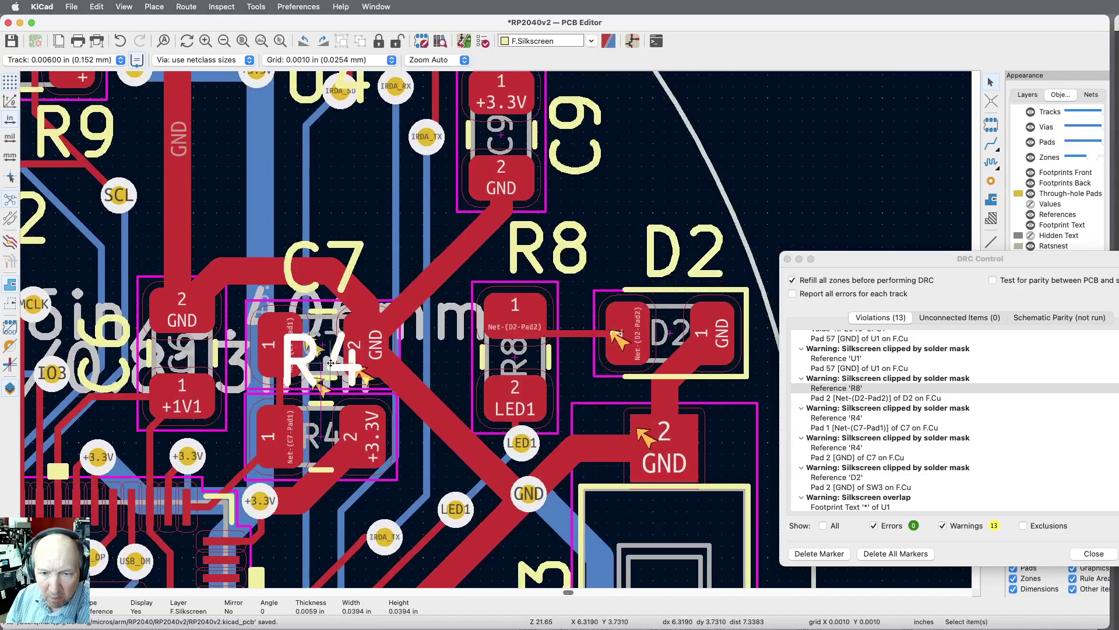
{"action": "left_click_drag", "start_coordinate": [331, 363], "coordinate": [327, 511]}
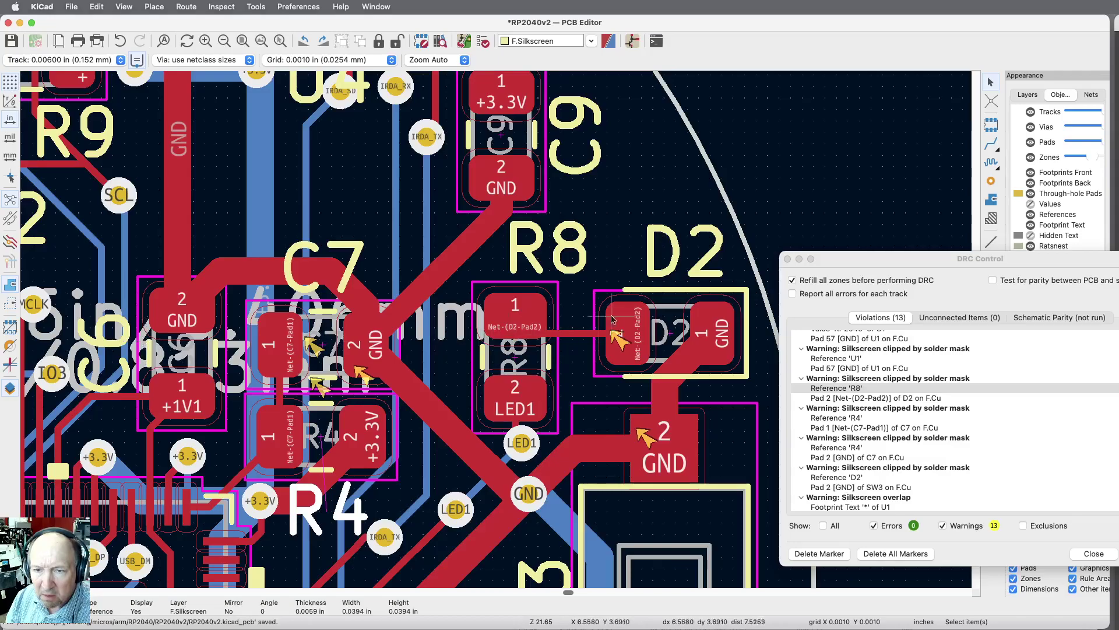
Rerun the design rule check, highlight U1's '*' text overlap warning, then delete all markers and close the check
{"action": "scroll", "coordinate": [606, 320], "scroll_direction": "down", "scroll_amount": 5}
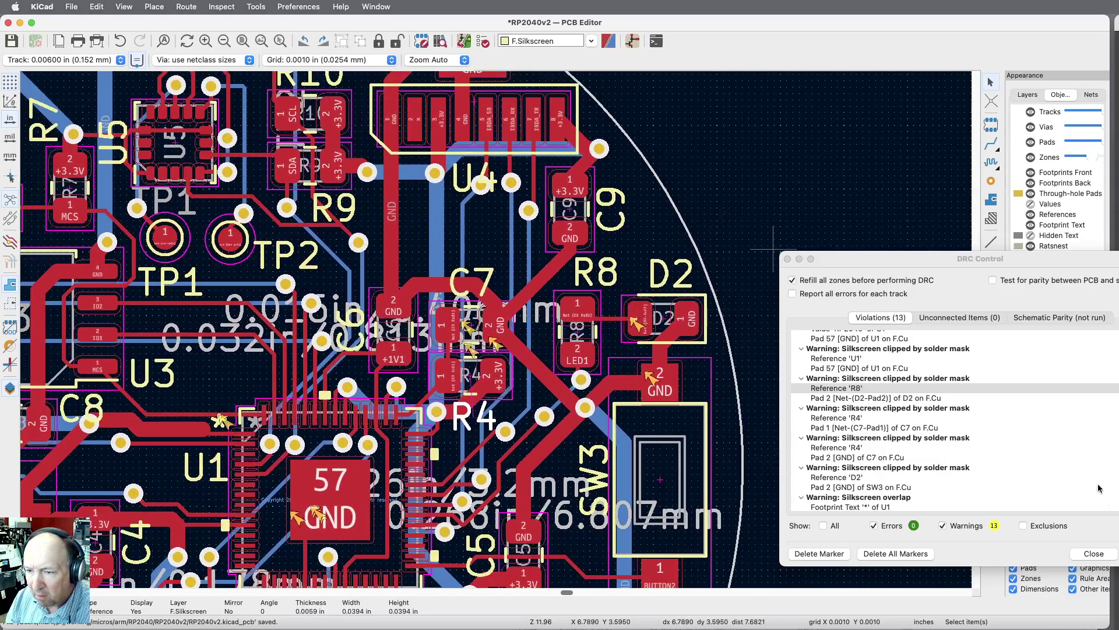
{"action": "left_click", "coordinate": [1118, 554]}
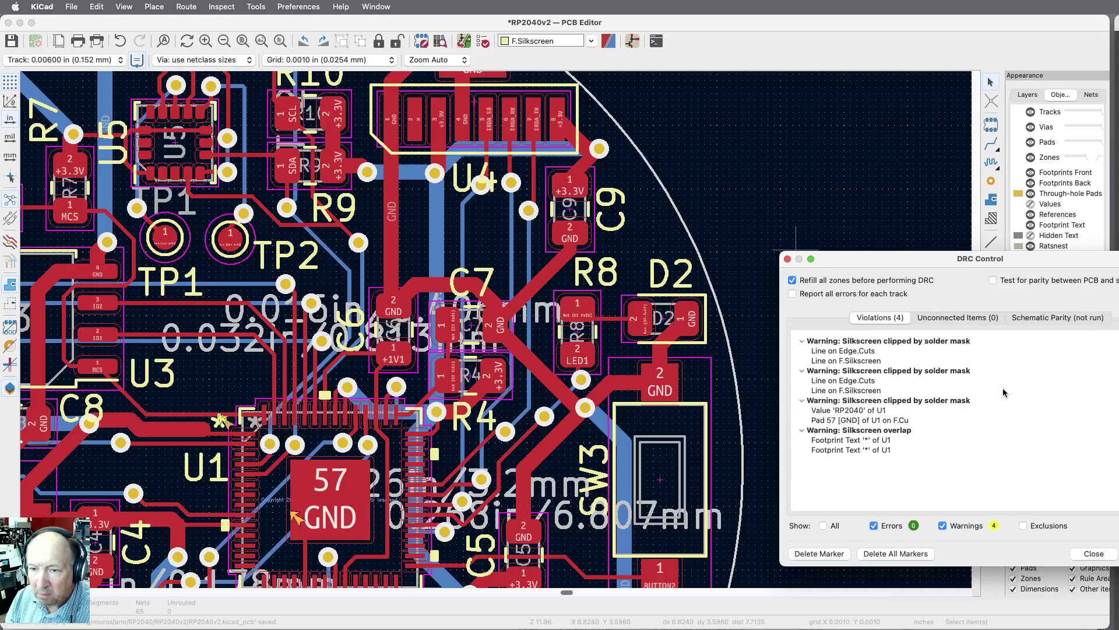
{"action": "left_click", "coordinate": [834, 441]}
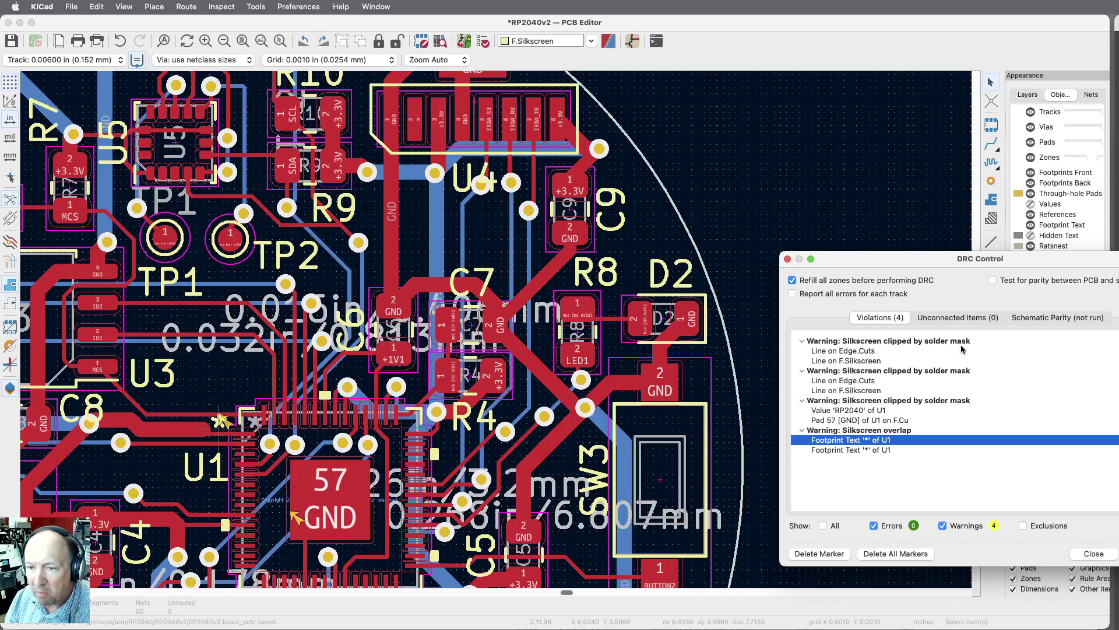
{"action": "left_click", "coordinate": [892, 556]}
{"action": "left_click", "coordinate": [1086, 554]}
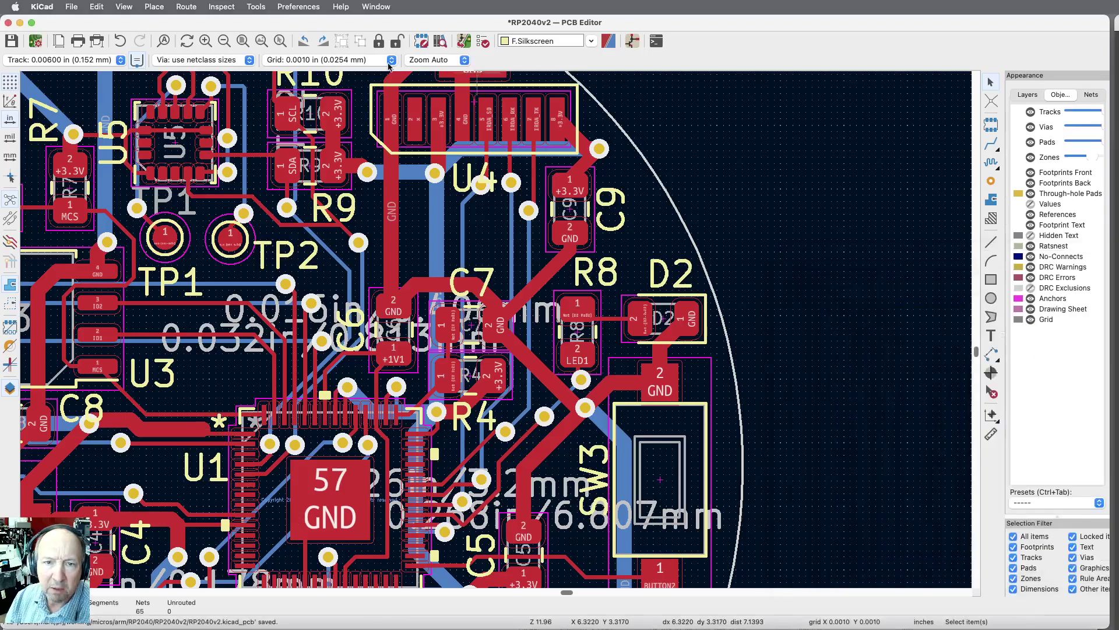
Fit the whole board in view and make B.Silkscreen the active layer
{"action": "left_click", "coordinate": [243, 41]}
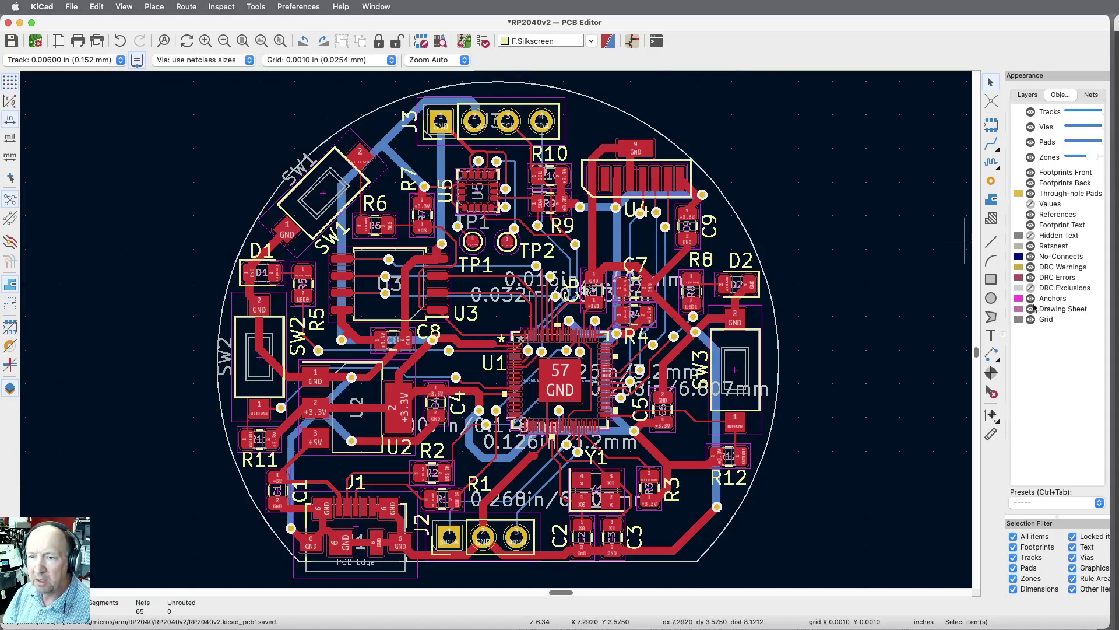
{"action": "left_click", "coordinate": [1028, 96]}
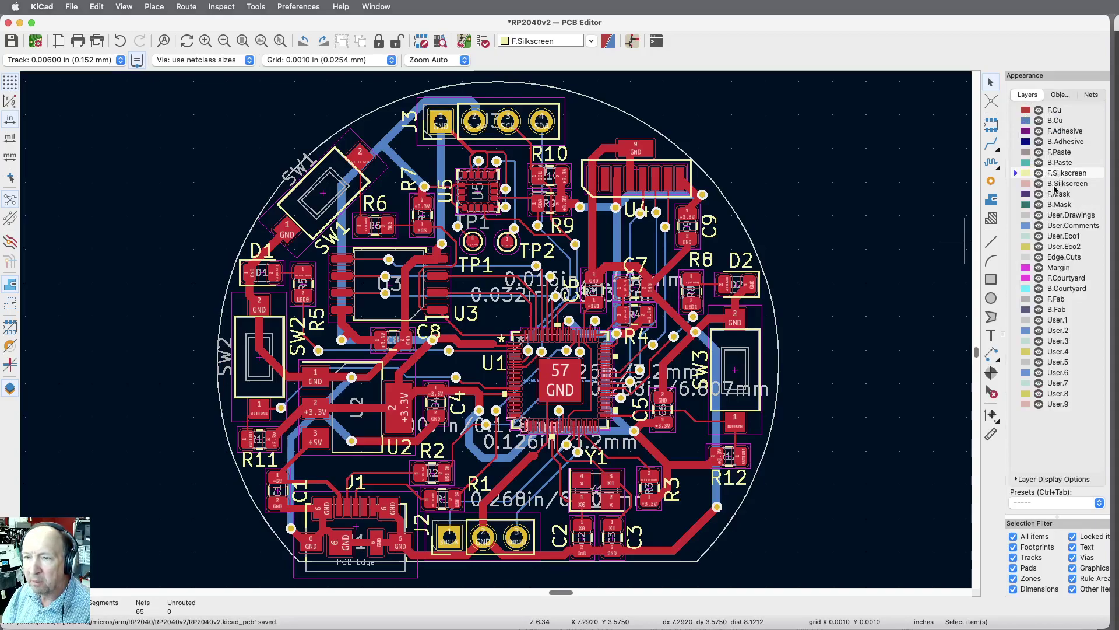
{"action": "left_click", "coordinate": [1016, 184]}
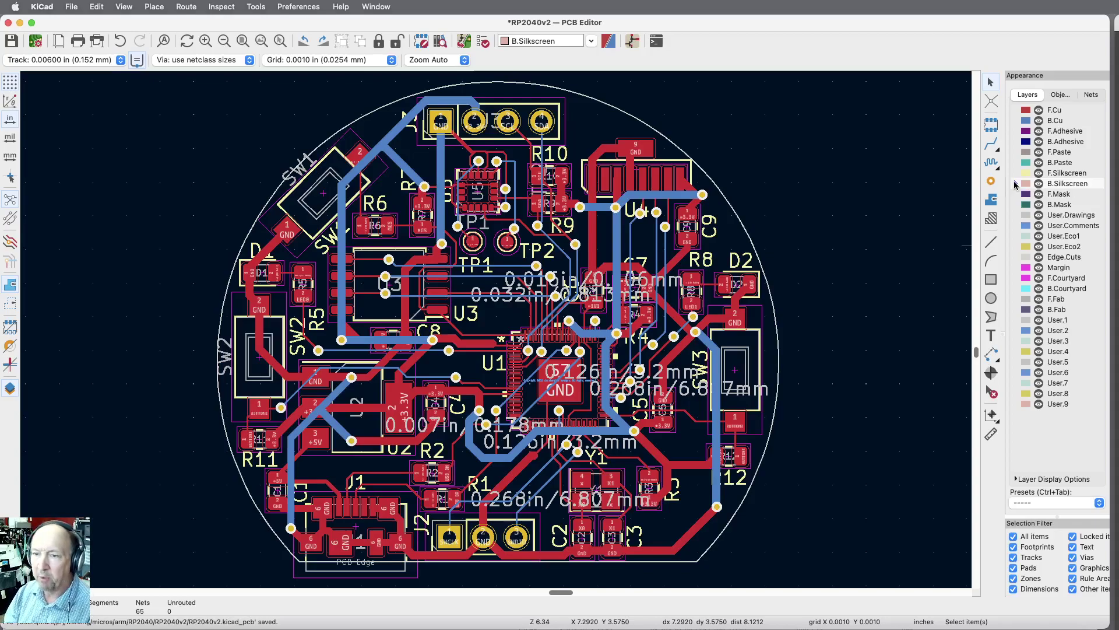
Hide the F.Cu, F.Adhesive, F.Paste, F.Mask and F.Silkscreen layers and the front footprints
{"action": "left_click", "coordinate": [1040, 110]}
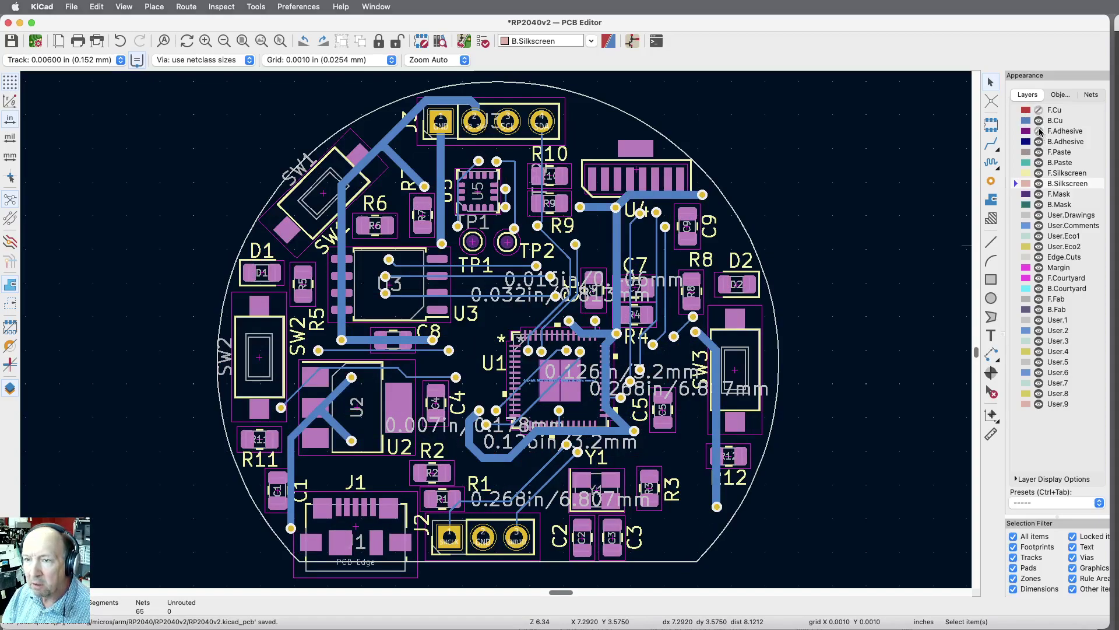
{"action": "left_click", "coordinate": [1039, 152]}
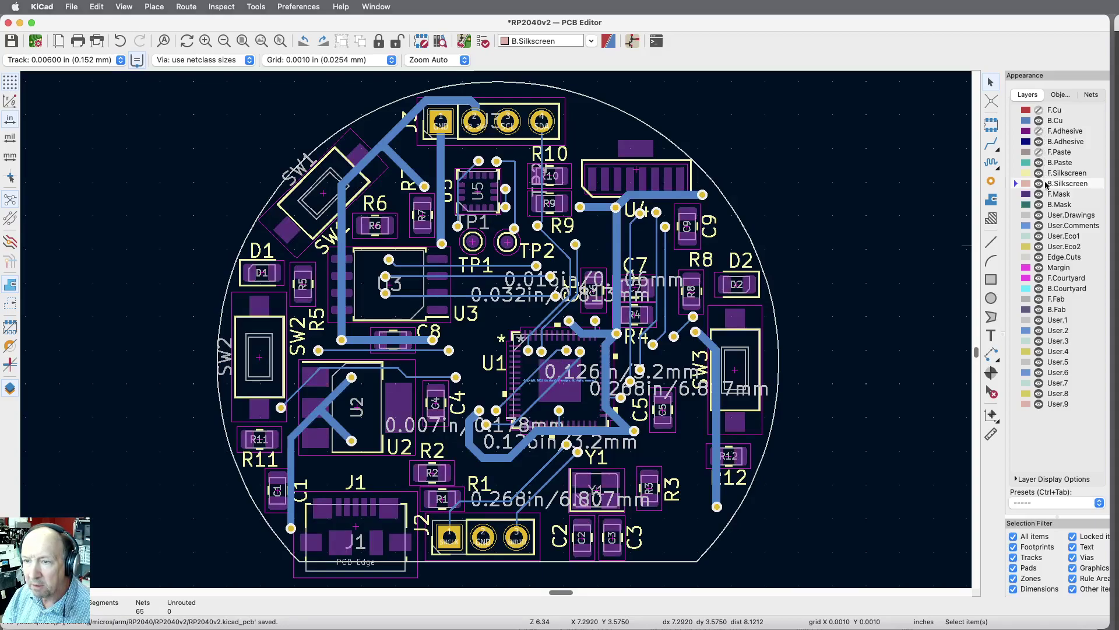
{"action": "left_click", "coordinate": [1040, 195]}
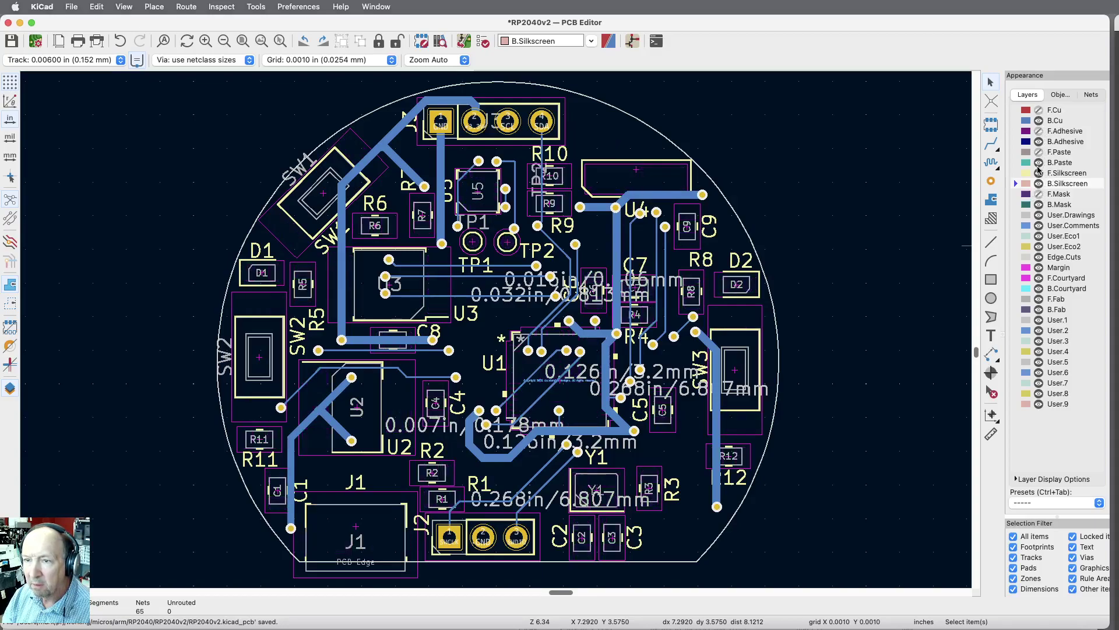
{"action": "left_click", "coordinate": [1039, 173]}
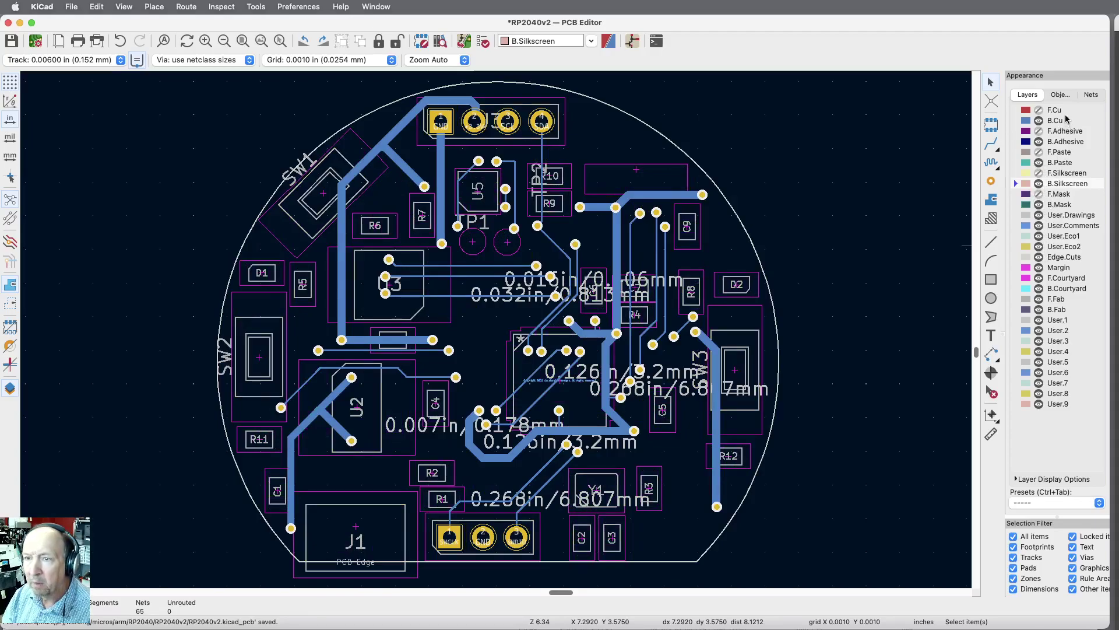
{"action": "left_click", "coordinate": [1061, 95]}
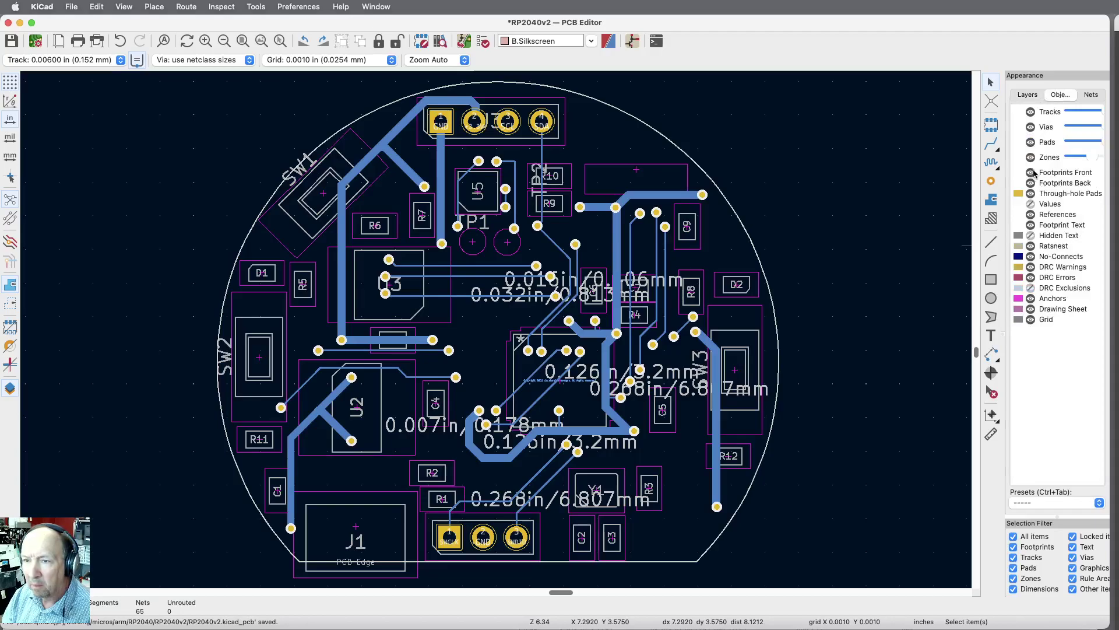
{"action": "left_click", "coordinate": [1030, 173]}
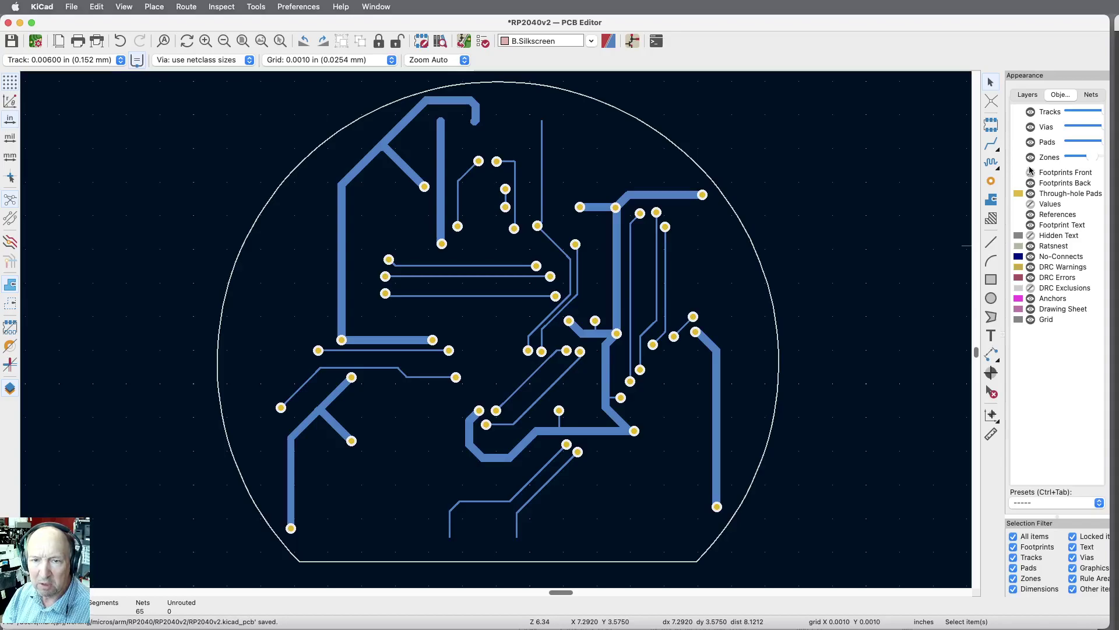
Add mirrored B.Silkscreen text with the designer's first name followed by "RP2040 F22", rotated 90 degrees and placed inside the board's left edge
{"action": "left_click", "coordinate": [991, 336]}
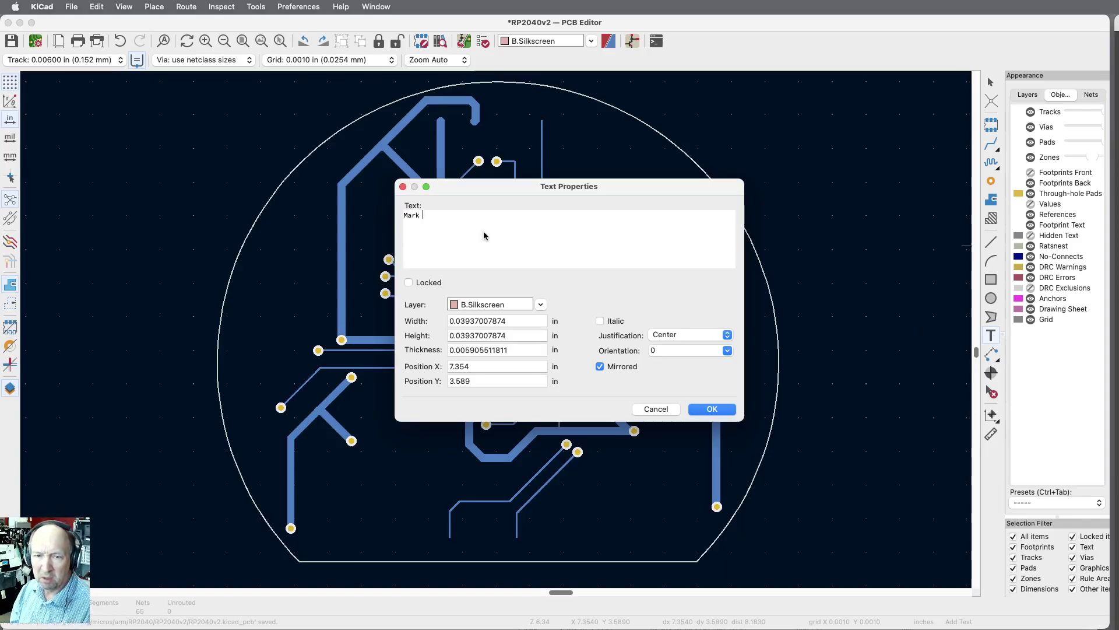
{"action": "type", "text": "B"}
{"action": "key", "text": "BackSpace"}
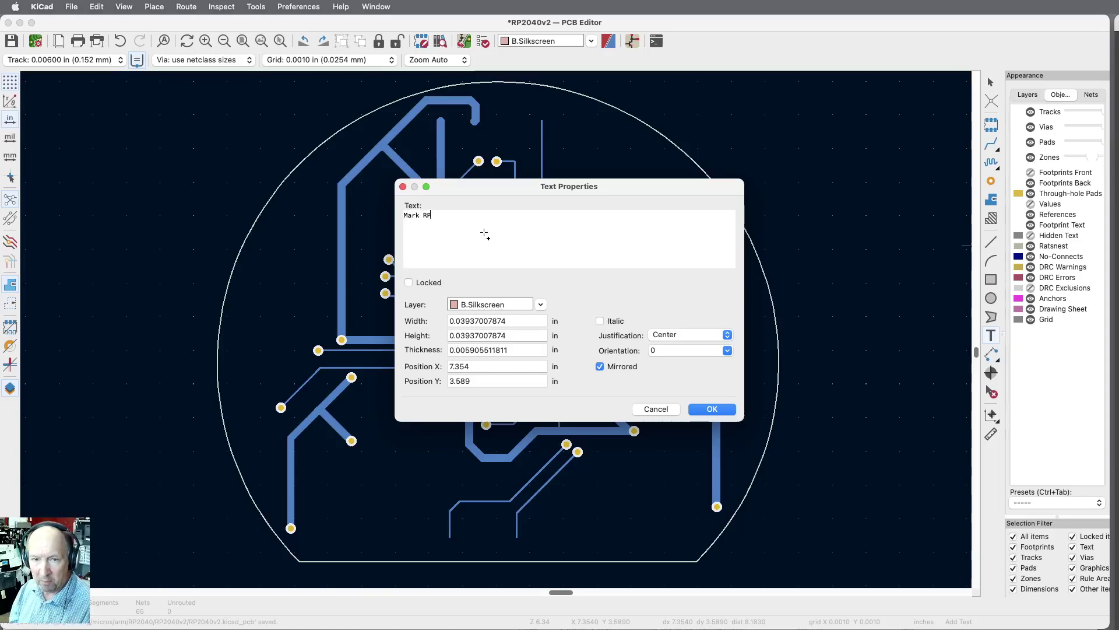
{"action": "type", "text": "RP2040"}
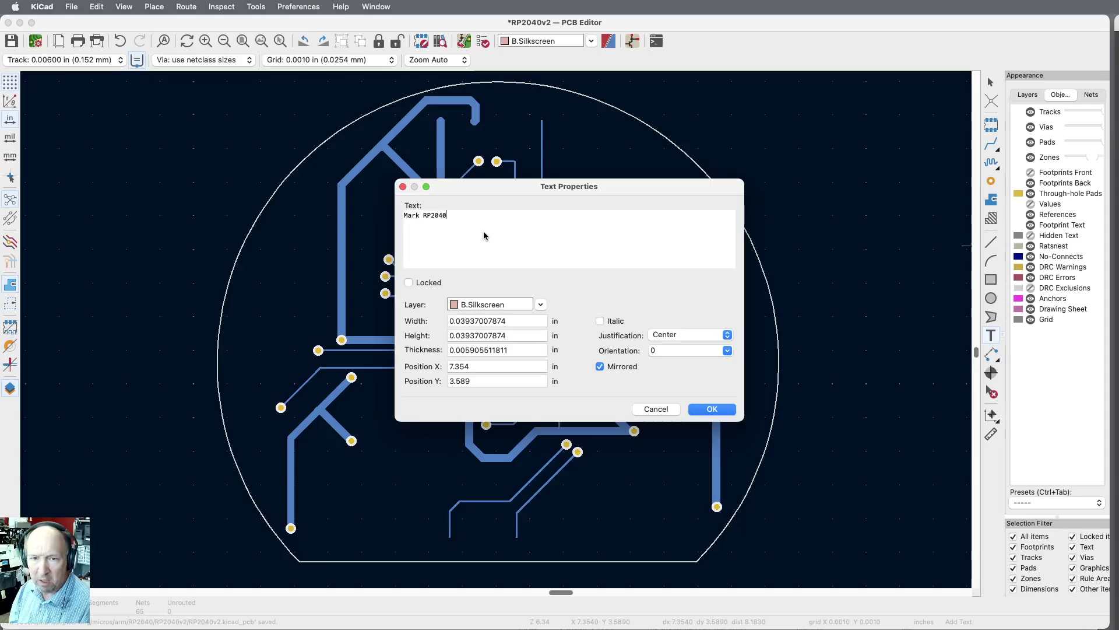
{"action": "type", "text": " F22"}
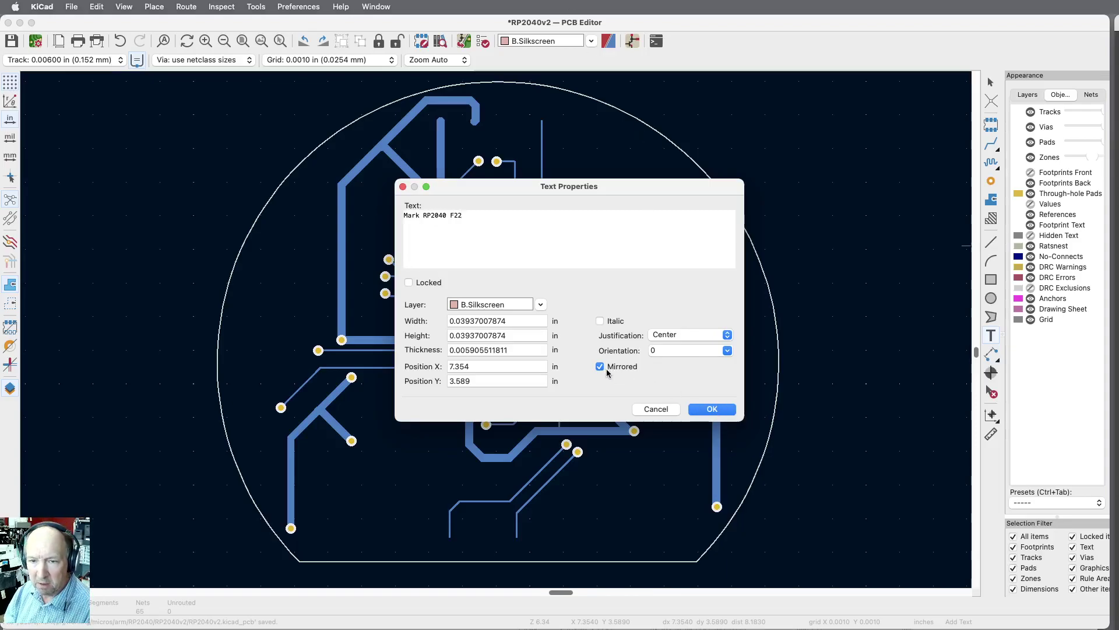
{"action": "left_click", "coordinate": [703, 409]}
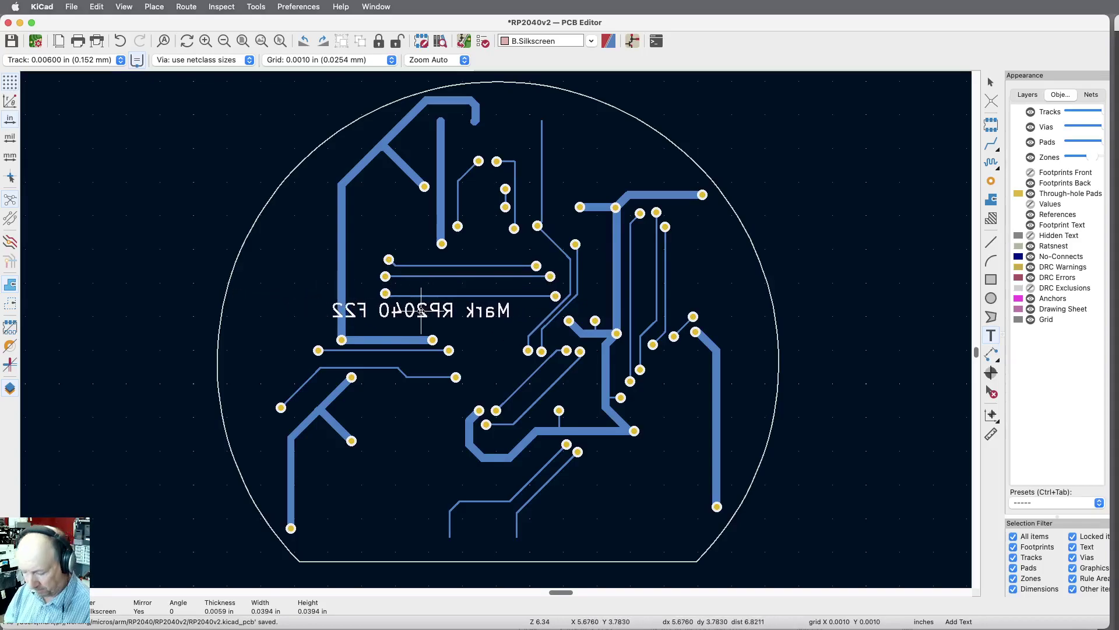
{"action": "key", "text": "r"}
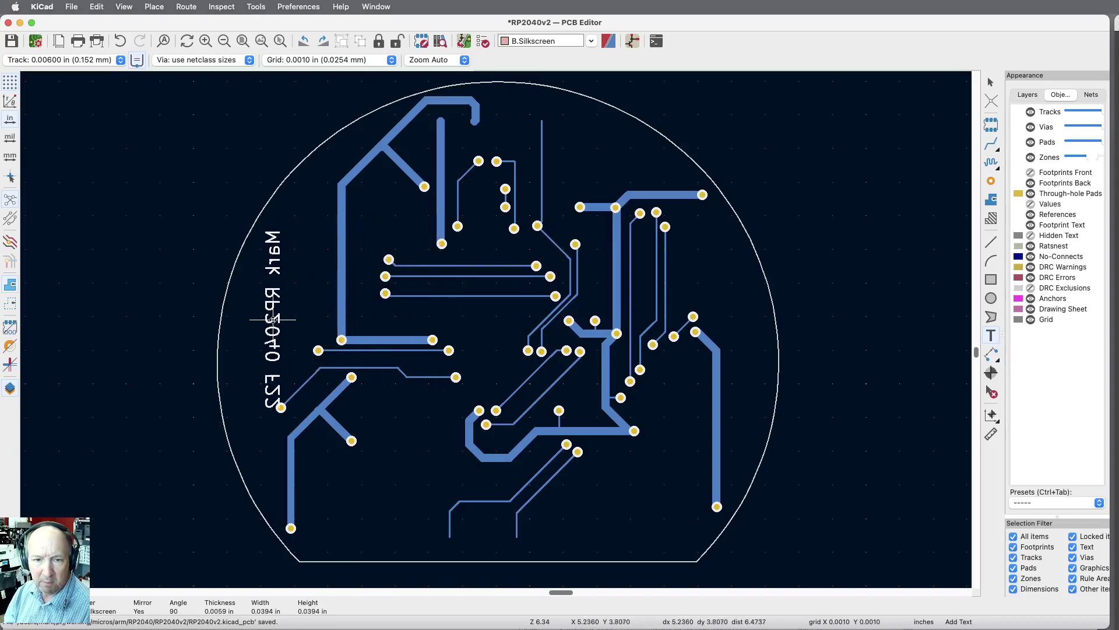
{"action": "left_click", "coordinate": [257, 352]}
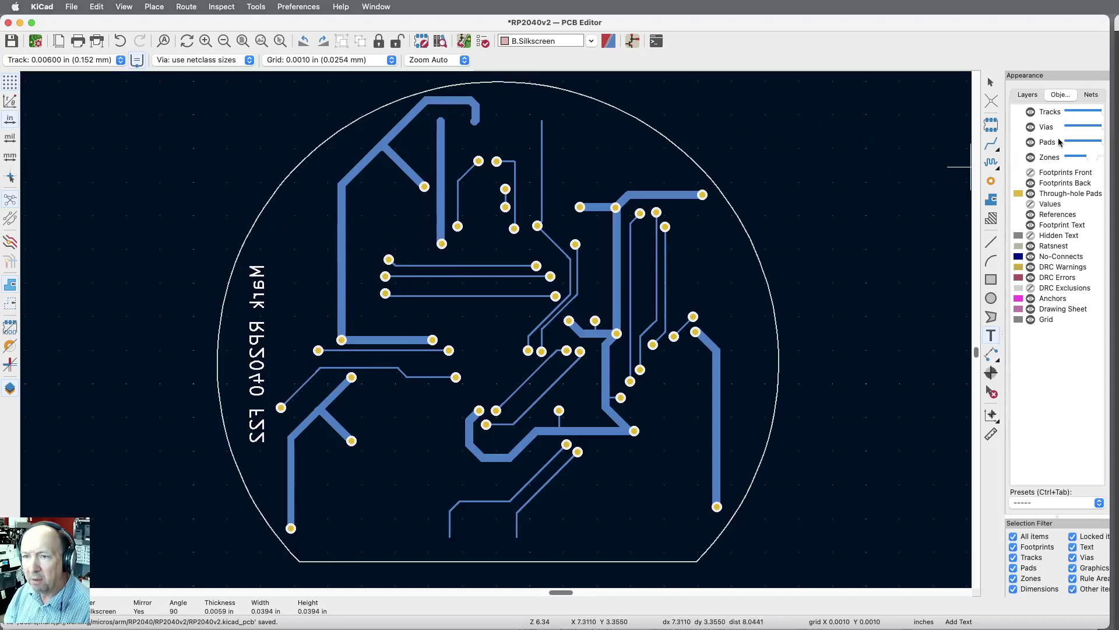
Show the front footprints again and examine the pin net names on the three-pin header beside J1
{"action": "left_click", "coordinate": [1031, 173]}
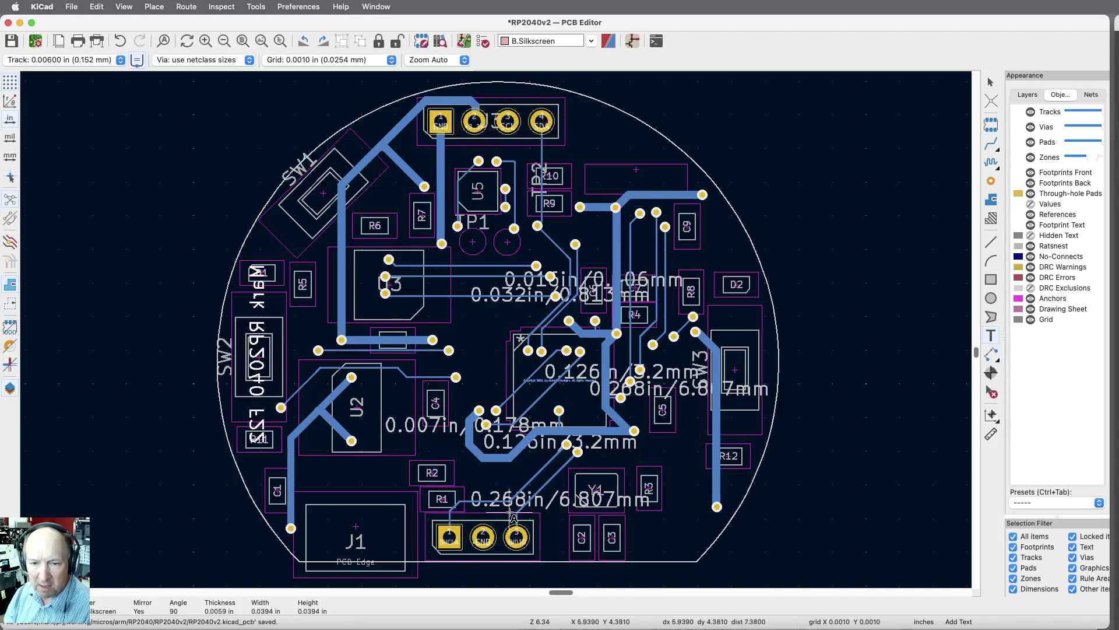
{"action": "scroll", "coordinate": [479, 560], "scroll_direction": "up", "scroll_amount": 8}
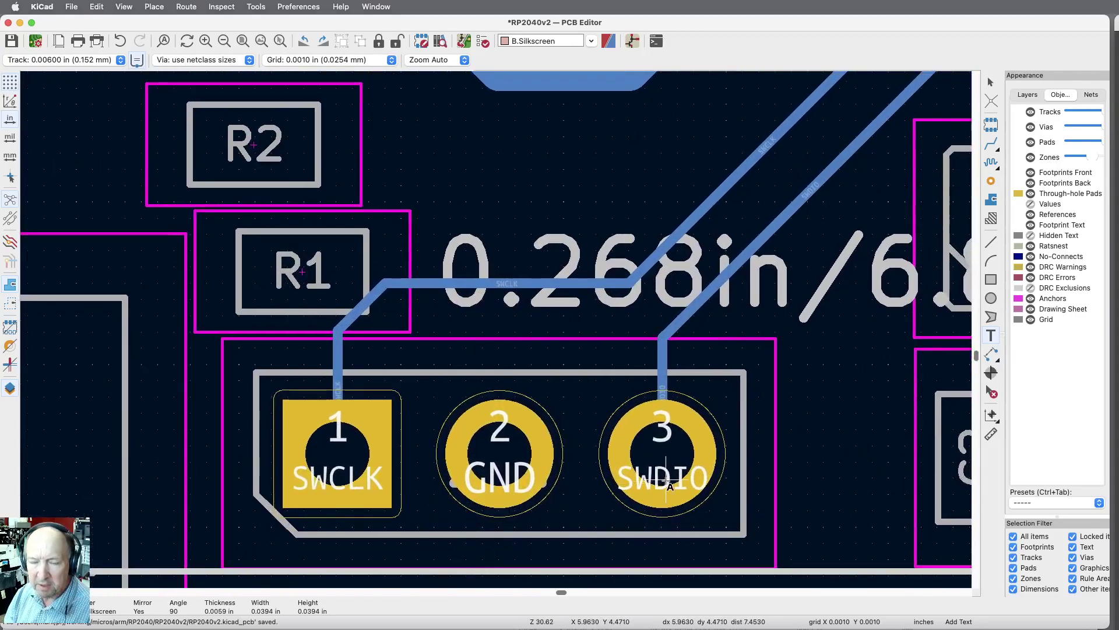
{"action": "scroll", "coordinate": [668, 483], "scroll_direction": "down", "scroll_amount": 2}
{"action": "scroll", "coordinate": [667, 483], "scroll_direction": "down", "scroll_amount": 9}
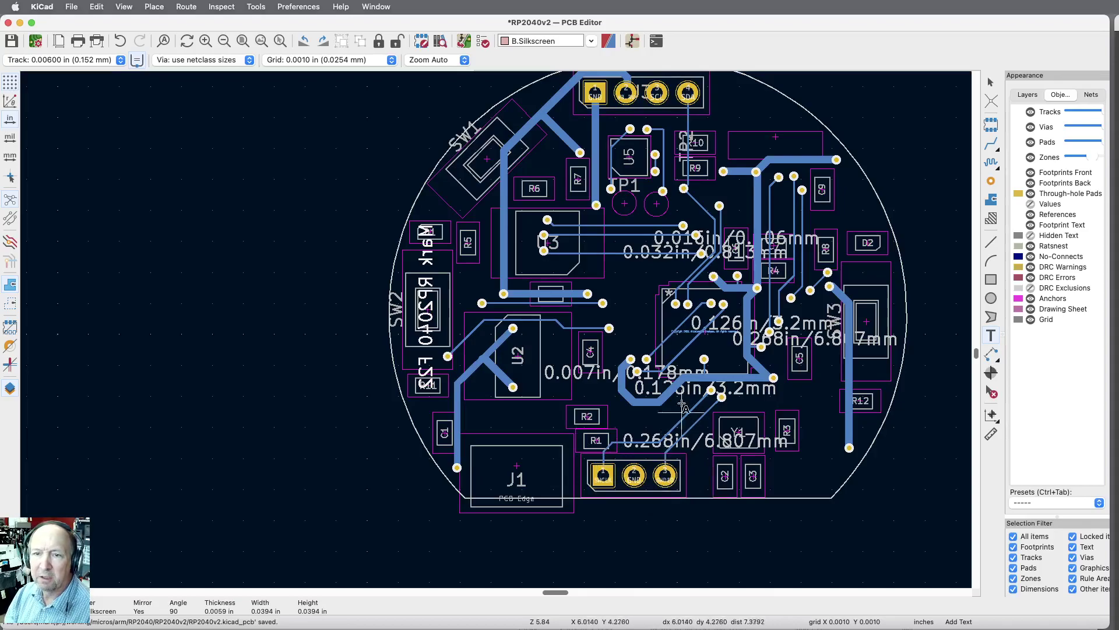
Add mirrored B.Silkscreen text "SWCLK", rotated 90 degrees and placed just above pin 1 of the three-pin header beside J1
{"action": "scroll", "coordinate": [445, 449], "scroll_direction": "down", "scroll_amount": 3}
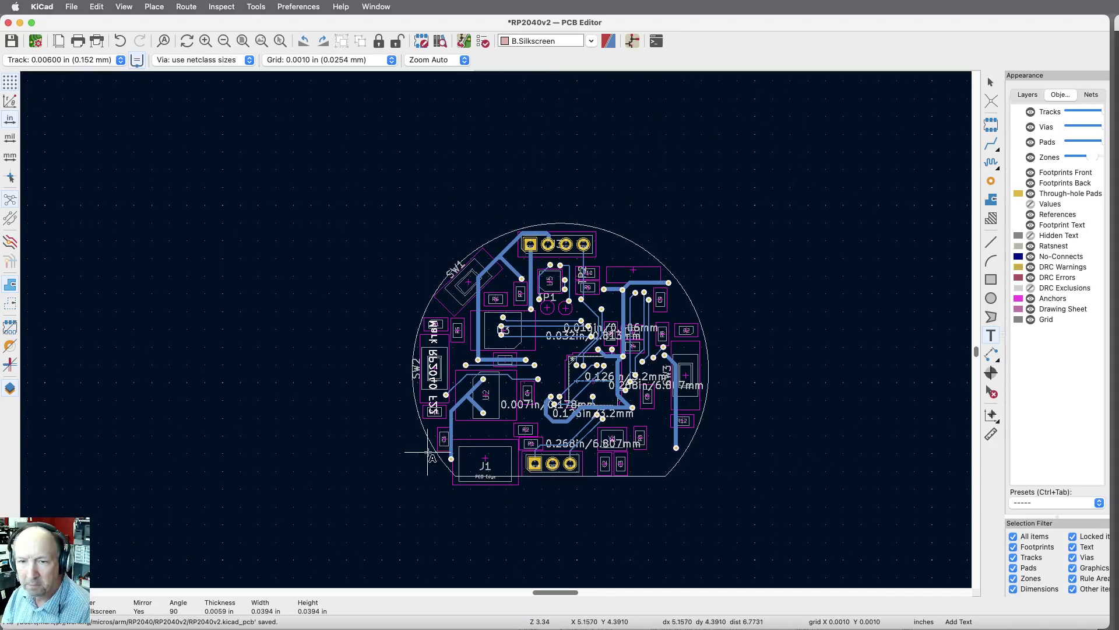
{"action": "left_click", "coordinate": [243, 41]}
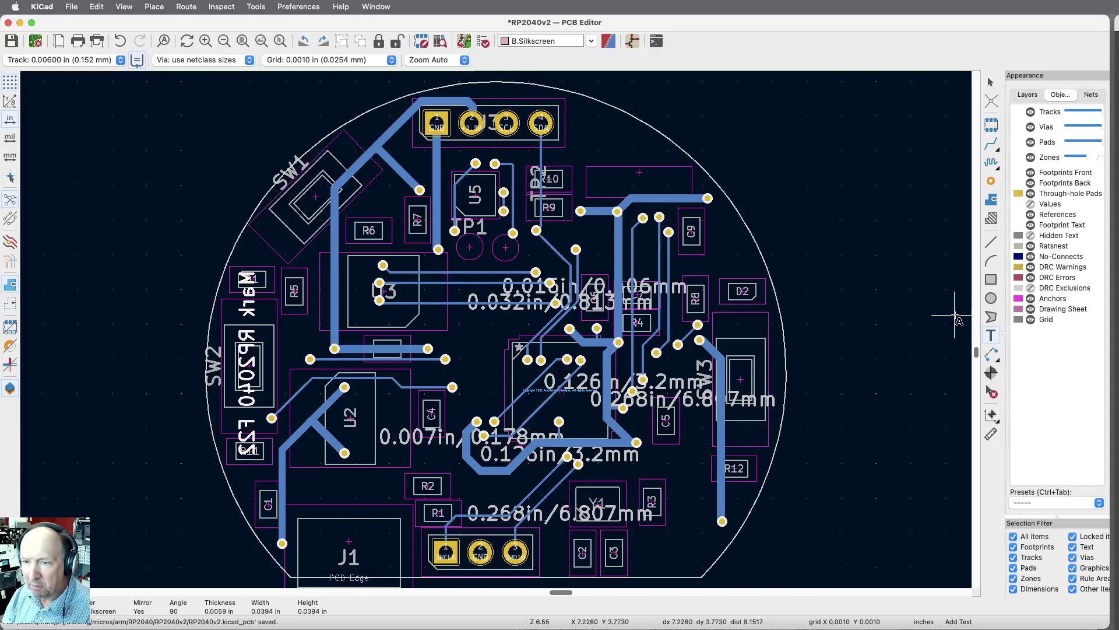
{"action": "left_click", "coordinate": [1027, 95]}
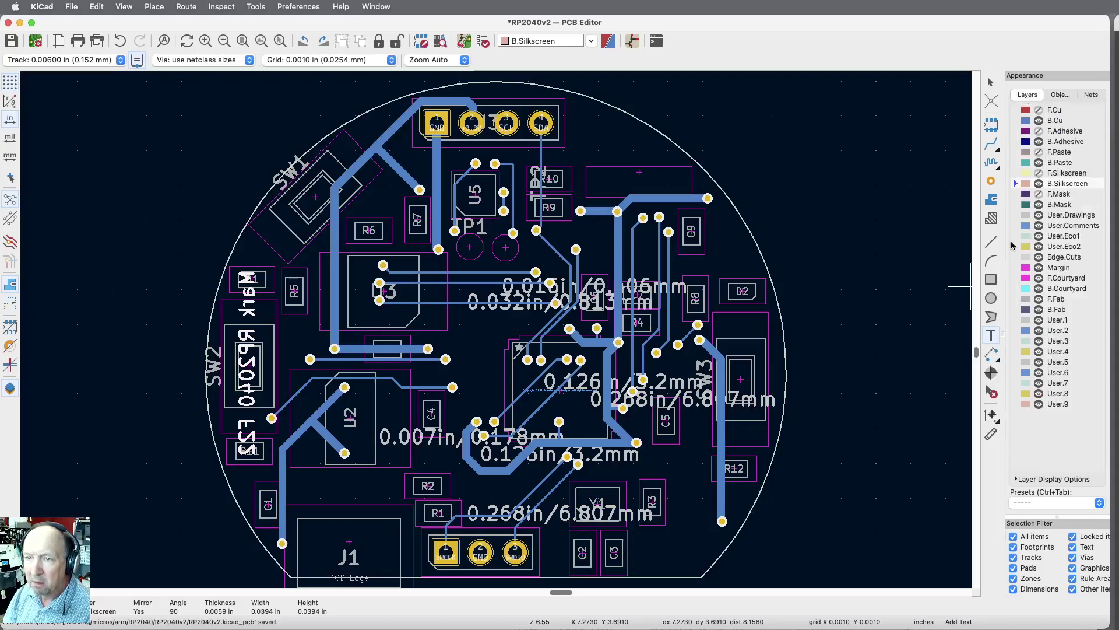
{"action": "left_click", "coordinate": [877, 357]}
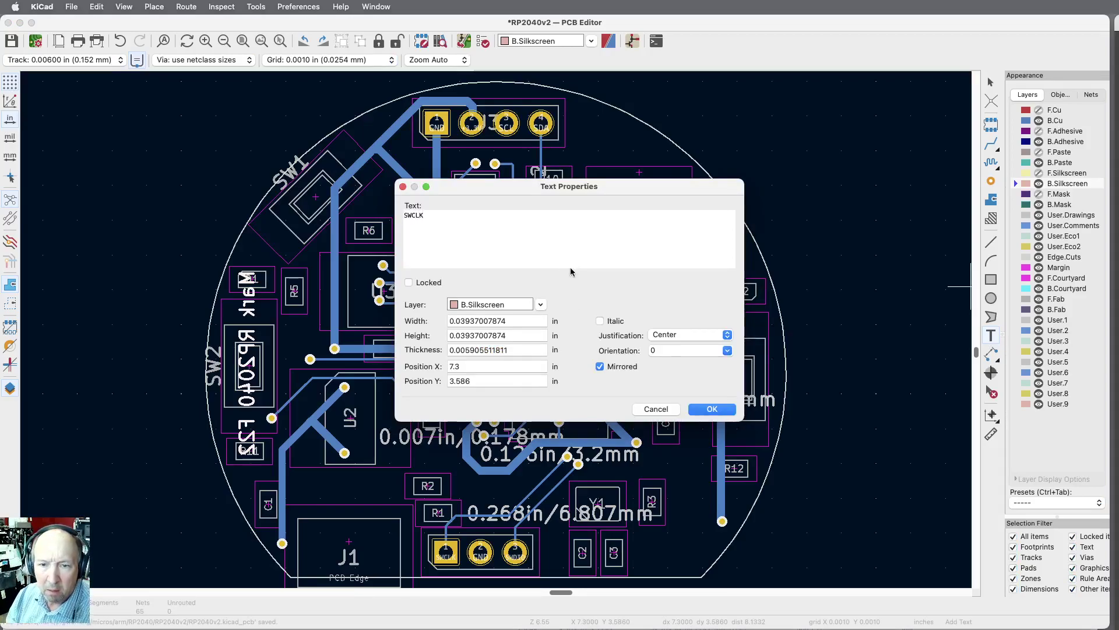
{"action": "left_click", "coordinate": [712, 409]}
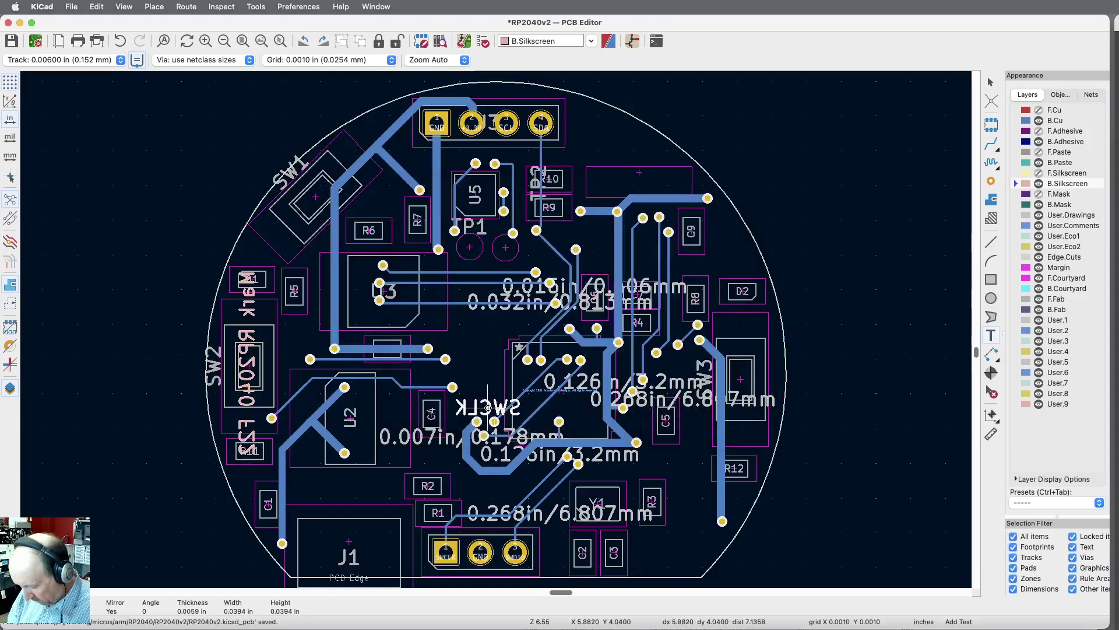
{"action": "key", "text": "r"}
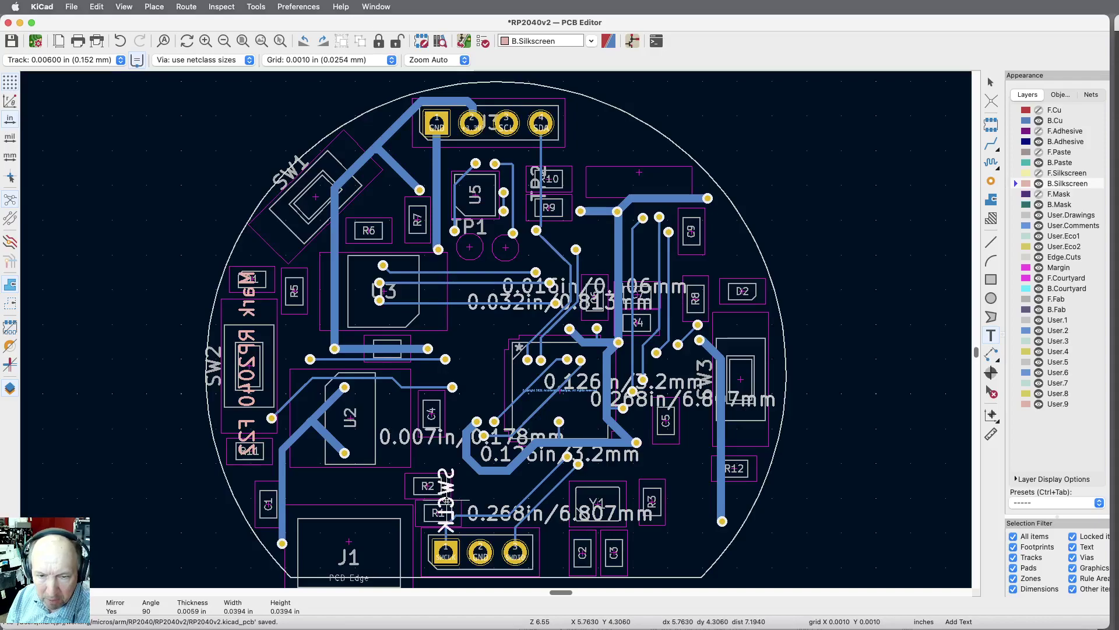
{"action": "left_click", "coordinate": [446, 501]}
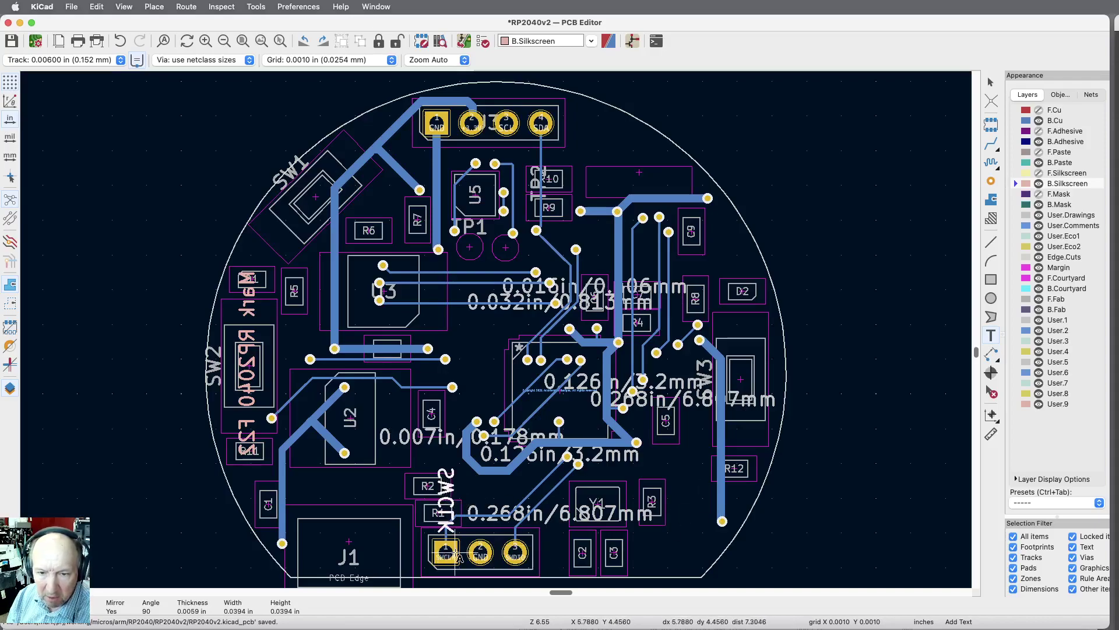
Add mirrored B.Silkscreen text "GND", rotated to 270 degrees and placed above pin 2 of the three-pin header
{"action": "left_click", "coordinate": [993, 339]}
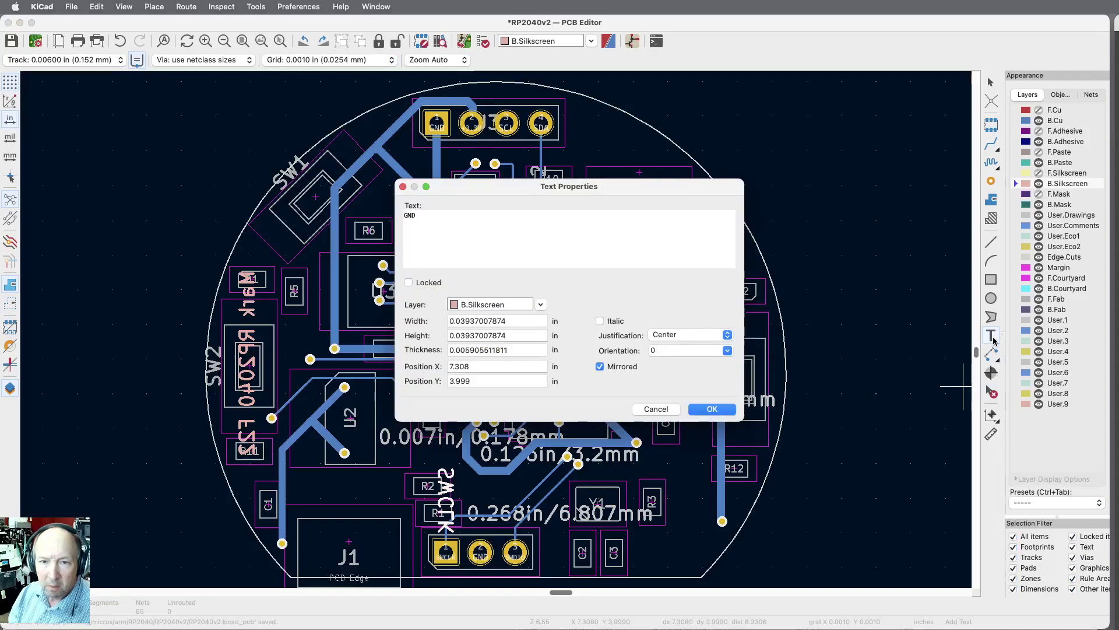
{"action": "left_click", "coordinate": [703, 409]}
{"action": "key", "text": "r"}
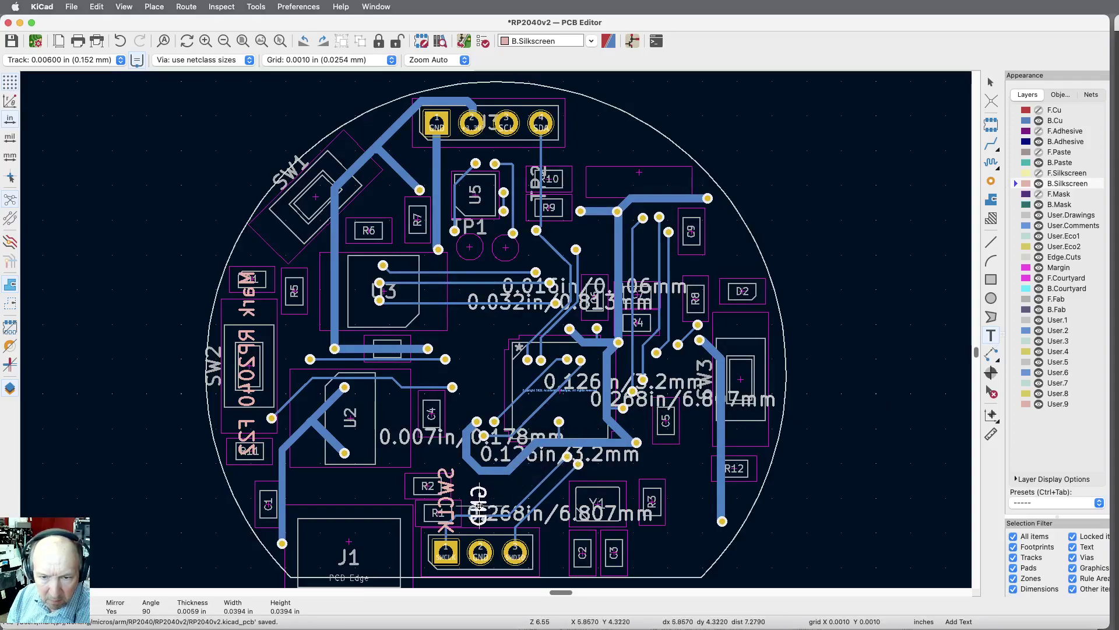
{"action": "key", "text": "r"}
{"action": "key", "text": "r"}
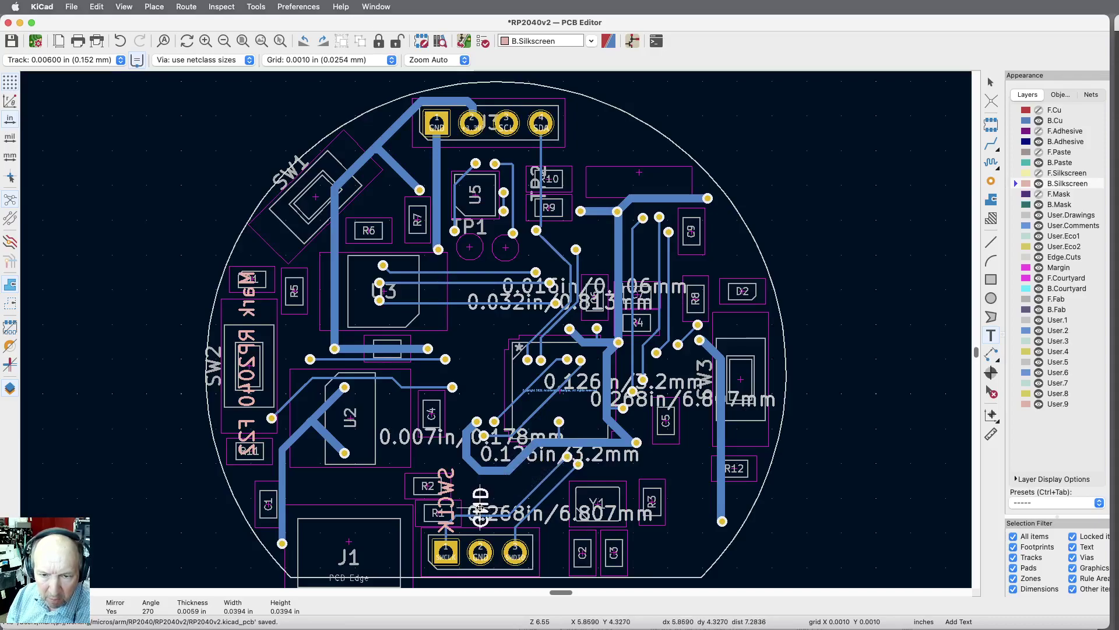
{"action": "left_click", "coordinate": [479, 509]}
Rotate the SWCLK label above pin 1 to 270 degrees so it reads in the same direction as the GND label
{"action": "key", "text": "Escape"}
{"action": "left_click", "coordinate": [449, 500]}
{"action": "key", "text": "r"}
{"action": "key", "text": "r"}
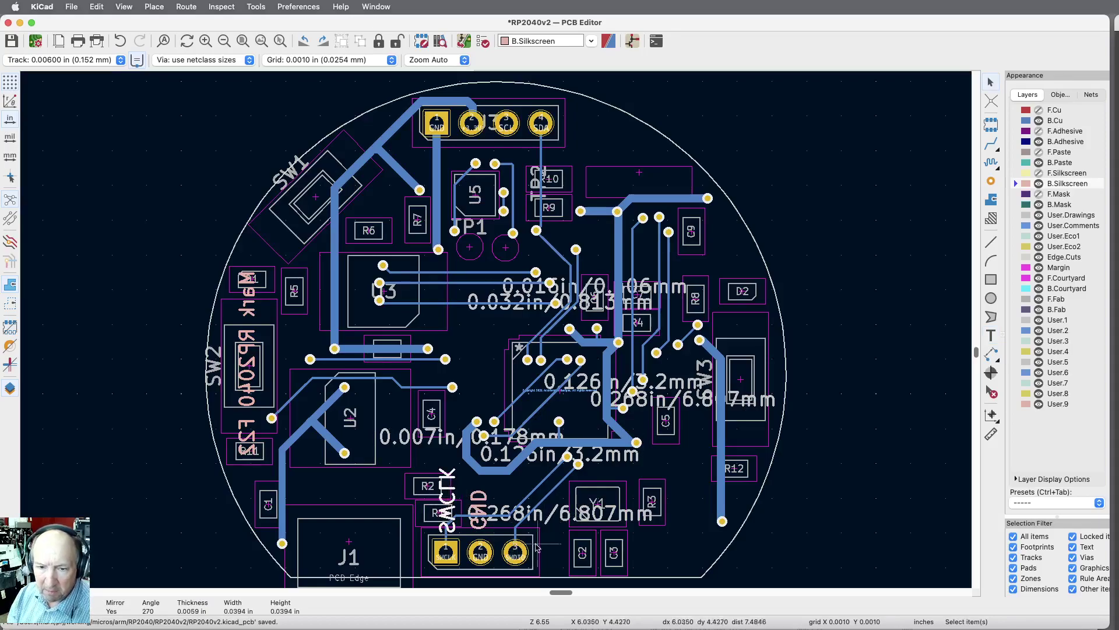
Add mirrored B.Silkscreen text "SWDIO", rotated to 270 degrees and placed above pin 3 of the three-pin header
{"action": "scroll", "coordinate": [525, 576], "scroll_direction": "up", "scroll_amount": 1}
{"action": "scroll", "coordinate": [524, 576], "scroll_direction": "up", "scroll_amount": 5}
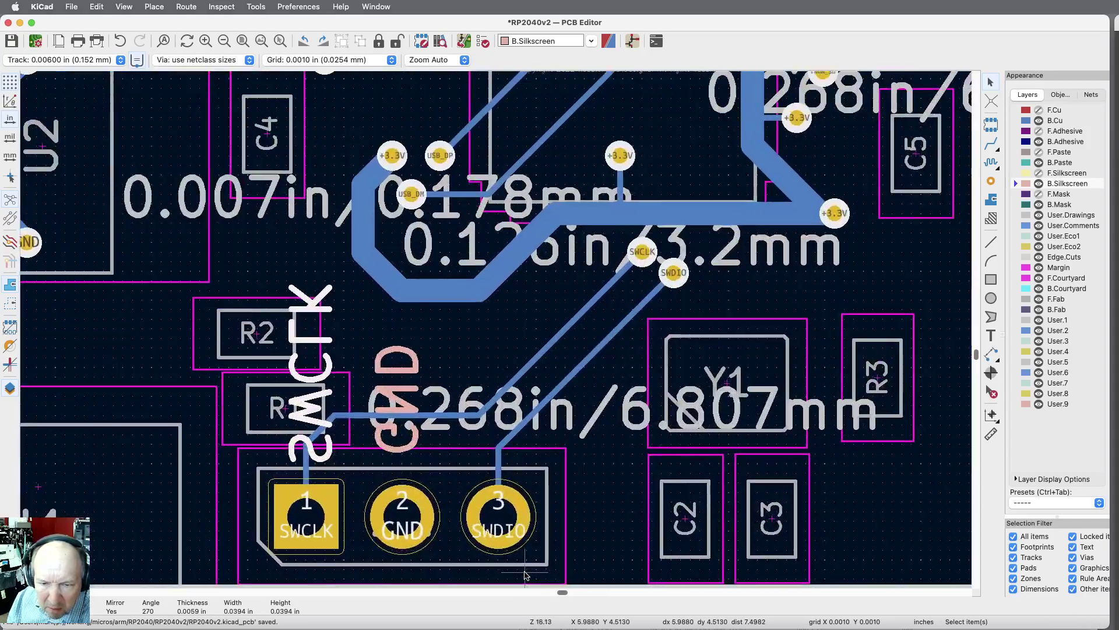
{"action": "left_click", "coordinate": [991, 335]}
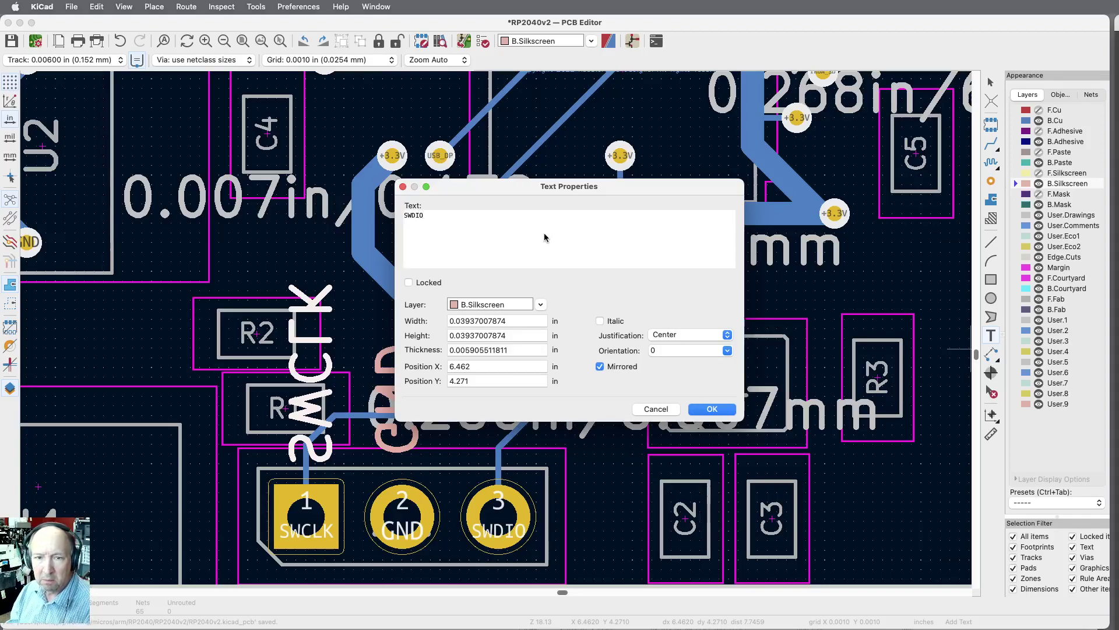
{"action": "left_click", "coordinate": [707, 409]}
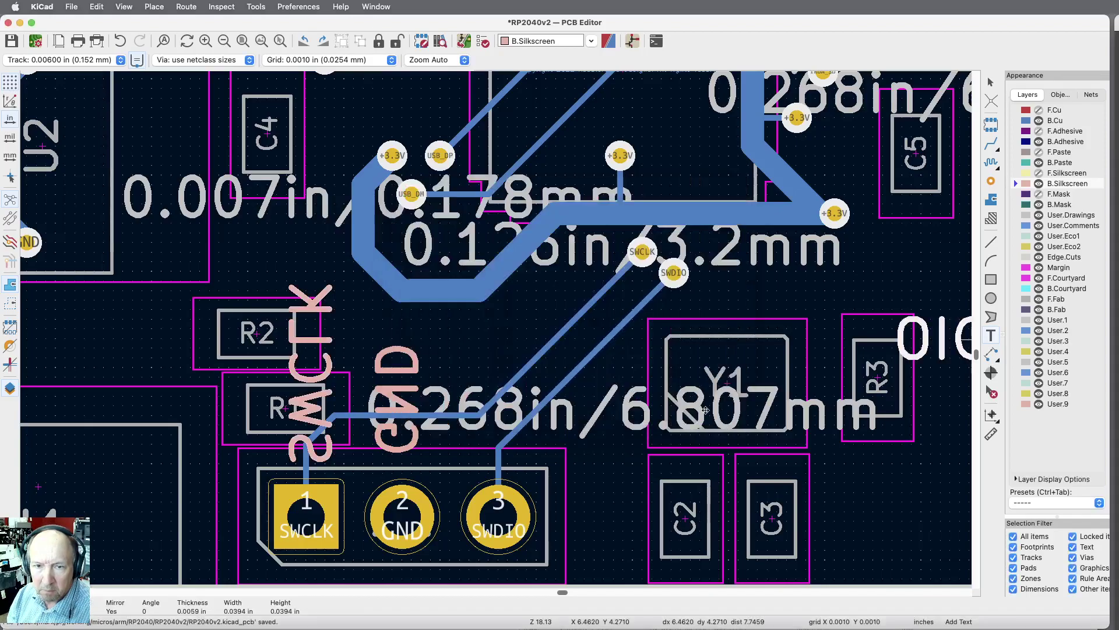
{"action": "key", "text": "r"}
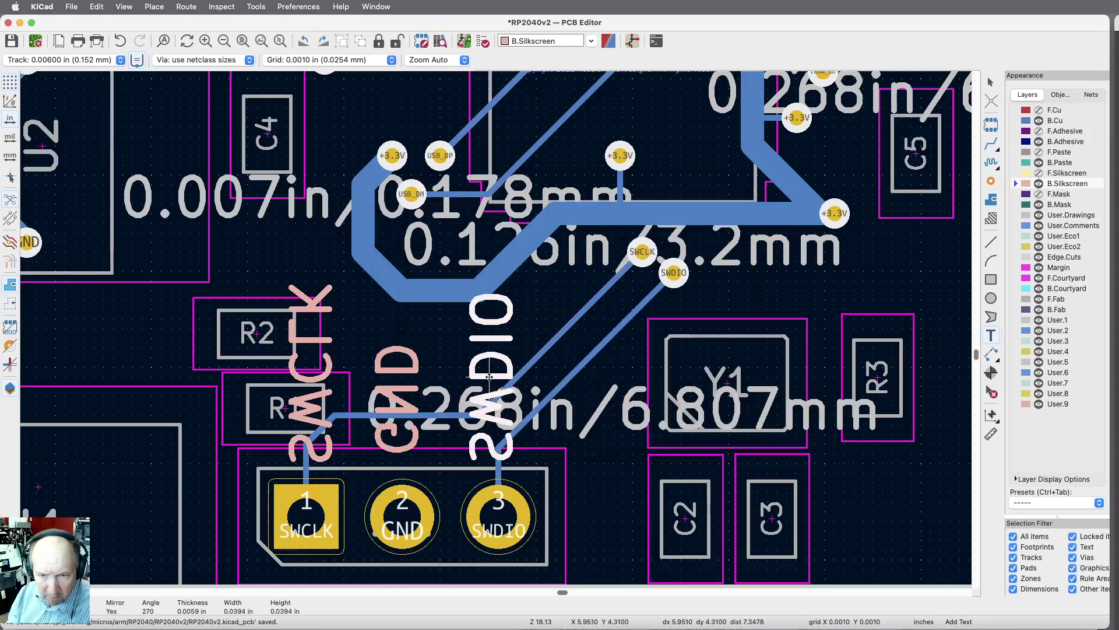
{"action": "left_click", "coordinate": [497, 378]}
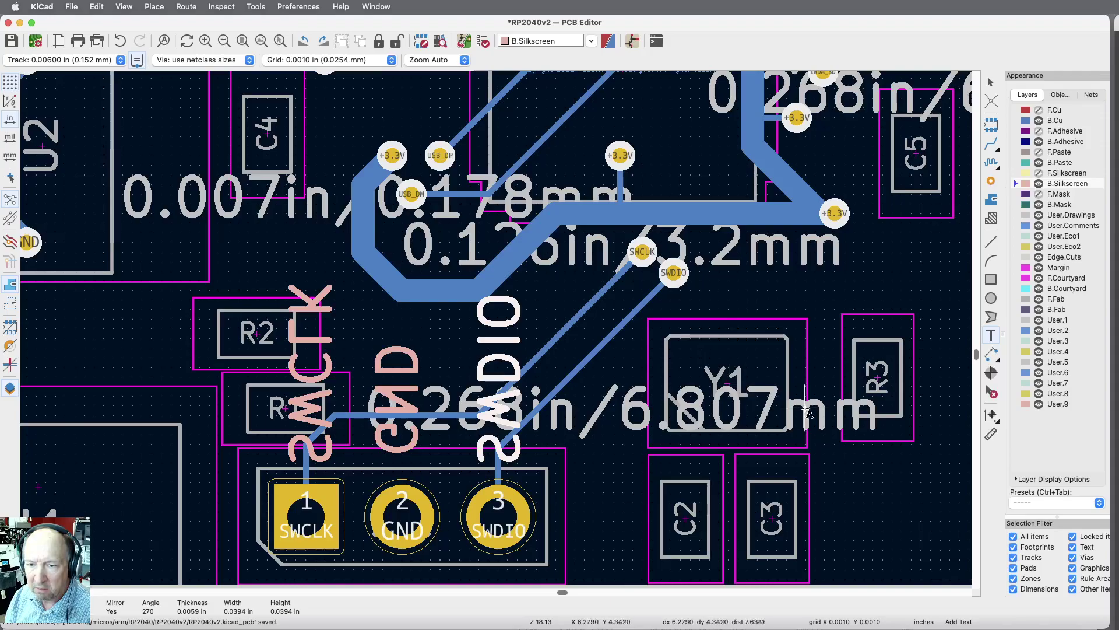
Show the F.Cu, F.Adhesive, F.Paste, F.Silkscreen and F.Mask layers again with the whole board in view, and save the board
{"action": "scroll", "coordinate": [819, 412], "scroll_direction": "down", "scroll_amount": 5}
{"action": "scroll", "coordinate": [861, 194], "scroll_direction": "up", "scroll_amount": 4}
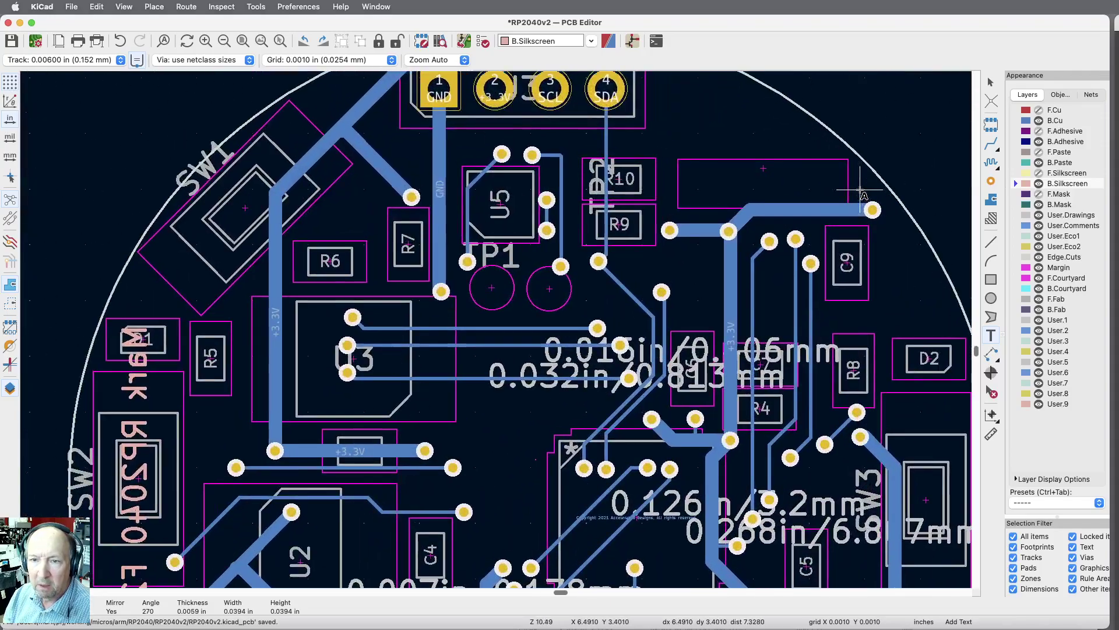
{"action": "scroll", "coordinate": [862, 194], "scroll_direction": "down", "scroll_amount": 2}
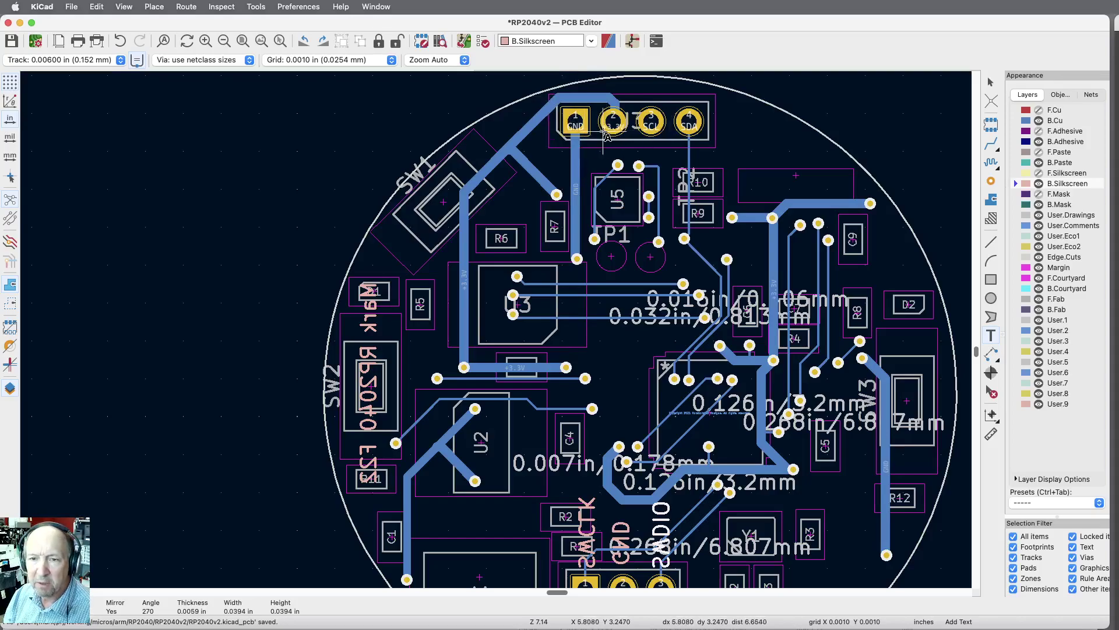
{"action": "left_click", "coordinate": [242, 41]}
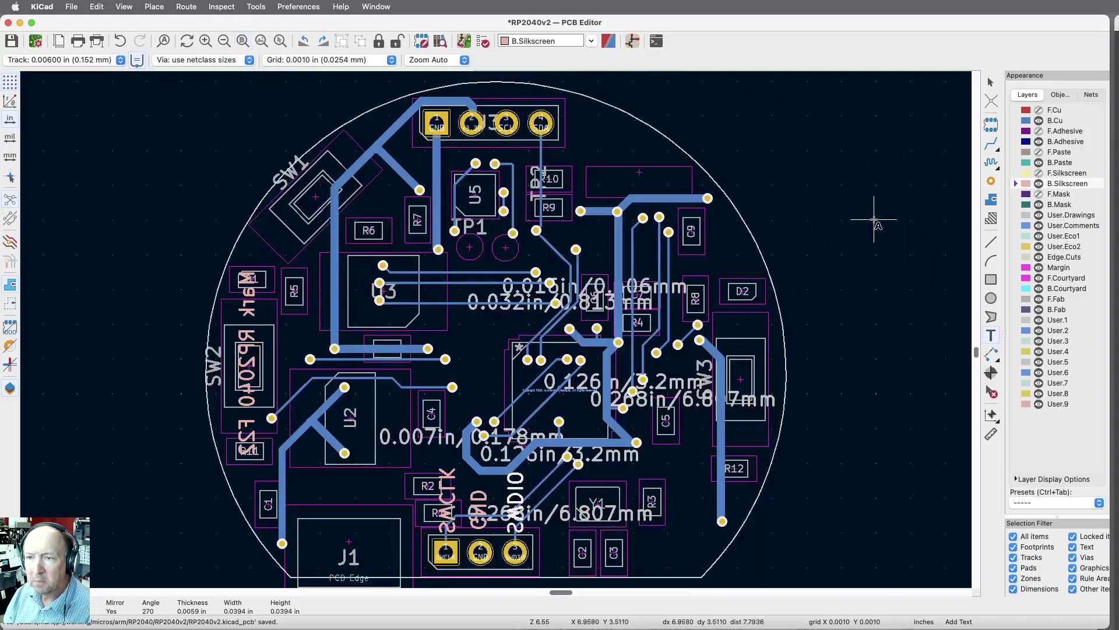
{"action": "left_click", "coordinate": [1039, 110]}
{"action": "left_click", "coordinate": [1036, 142]}
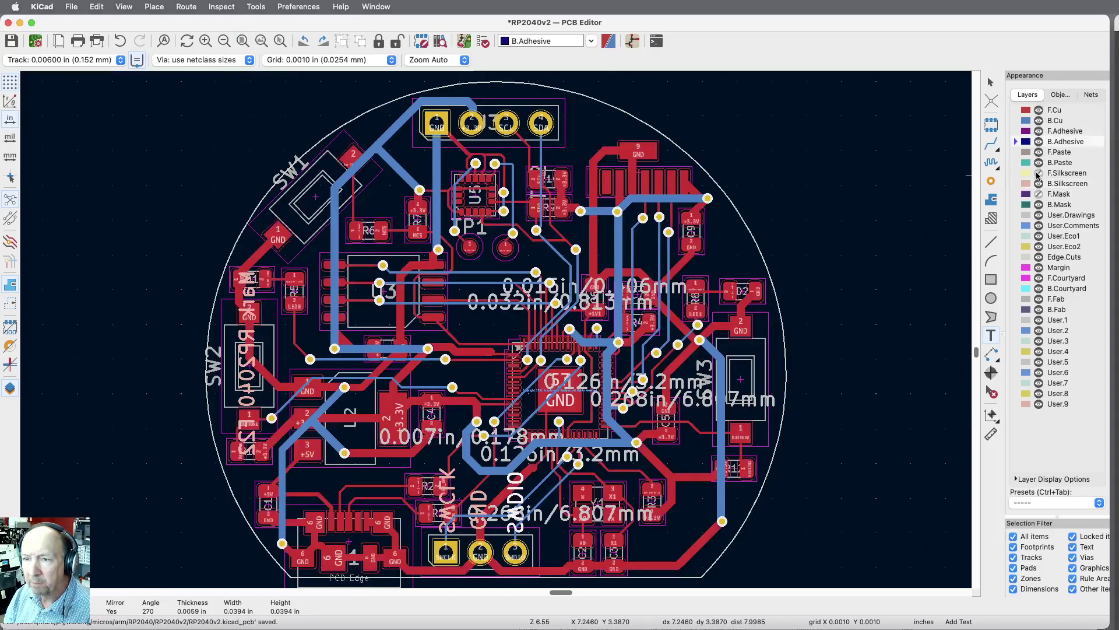
{"action": "left_click", "coordinate": [1038, 174]}
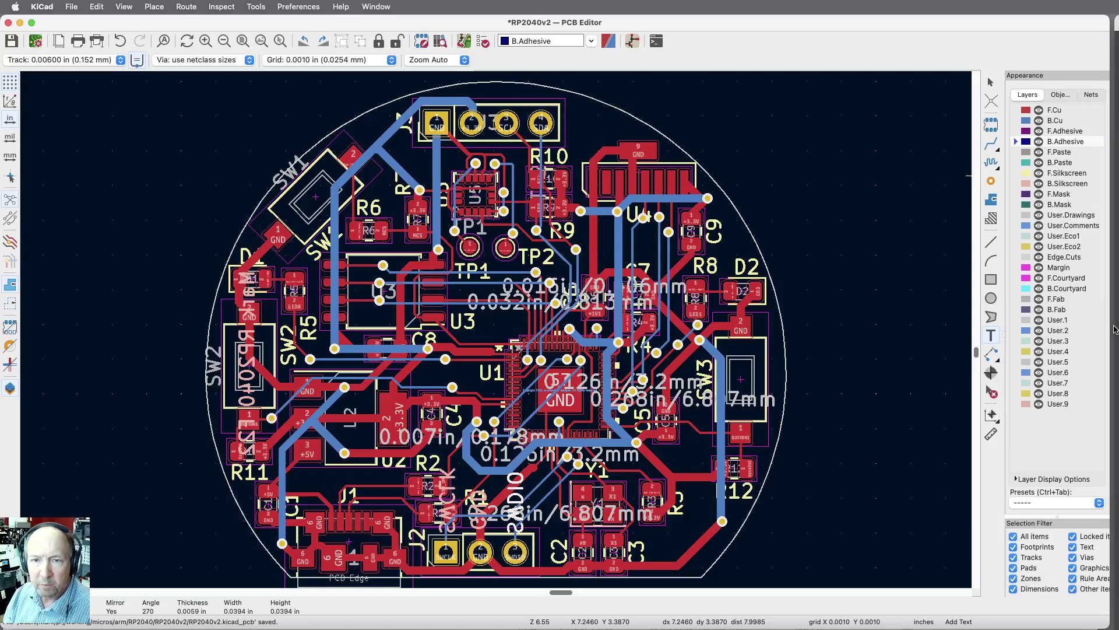
{"action": "left_click", "coordinate": [12, 42]}
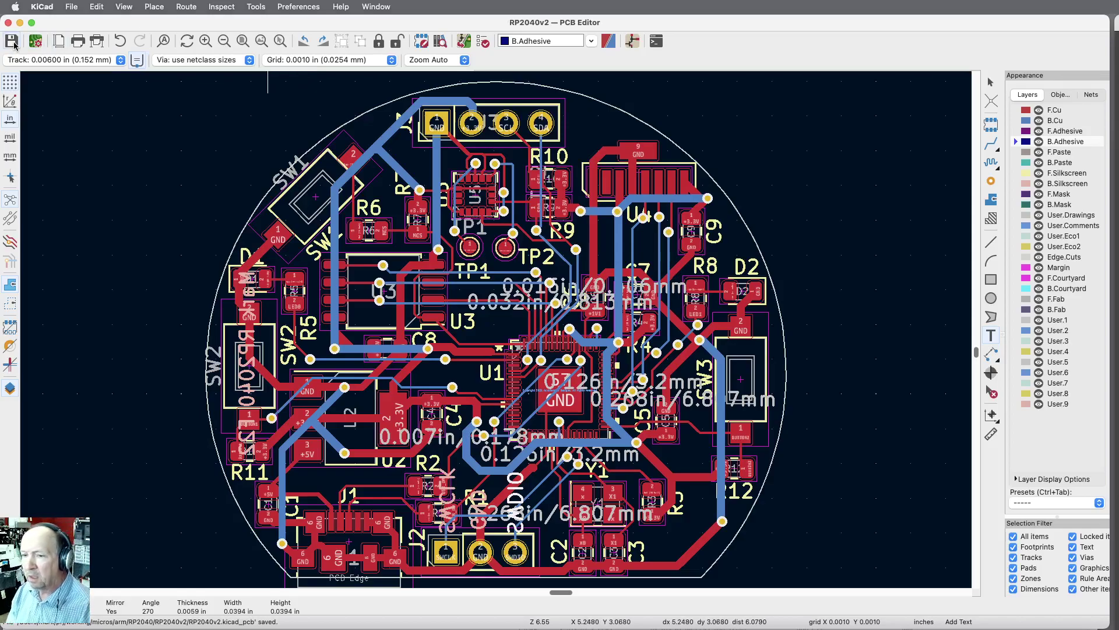